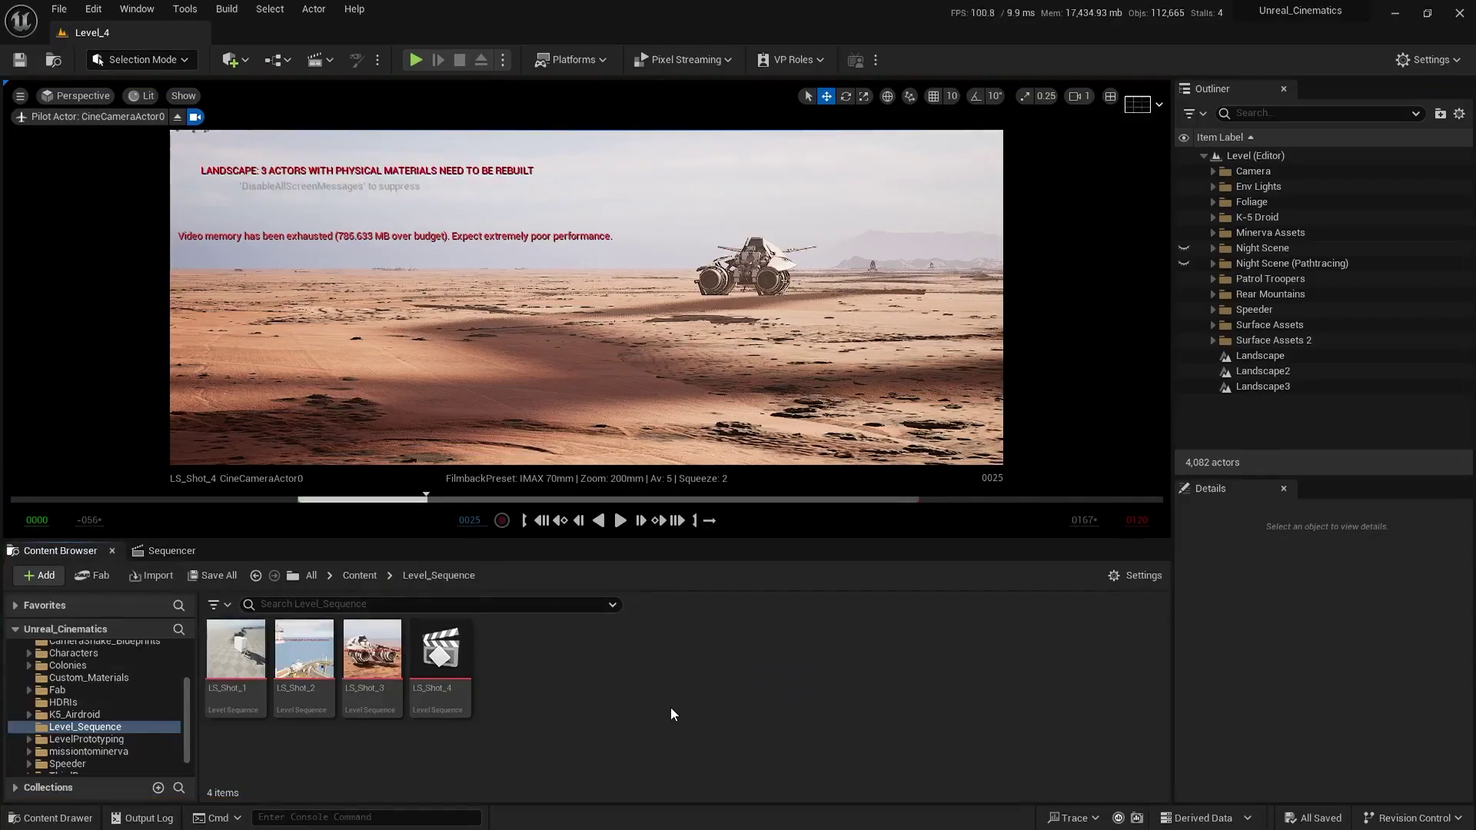
- Duplicate the Shot_3 camera shake blueprint in the CameraShake_Blueprints folder and open the copy for editing
click(116, 695)
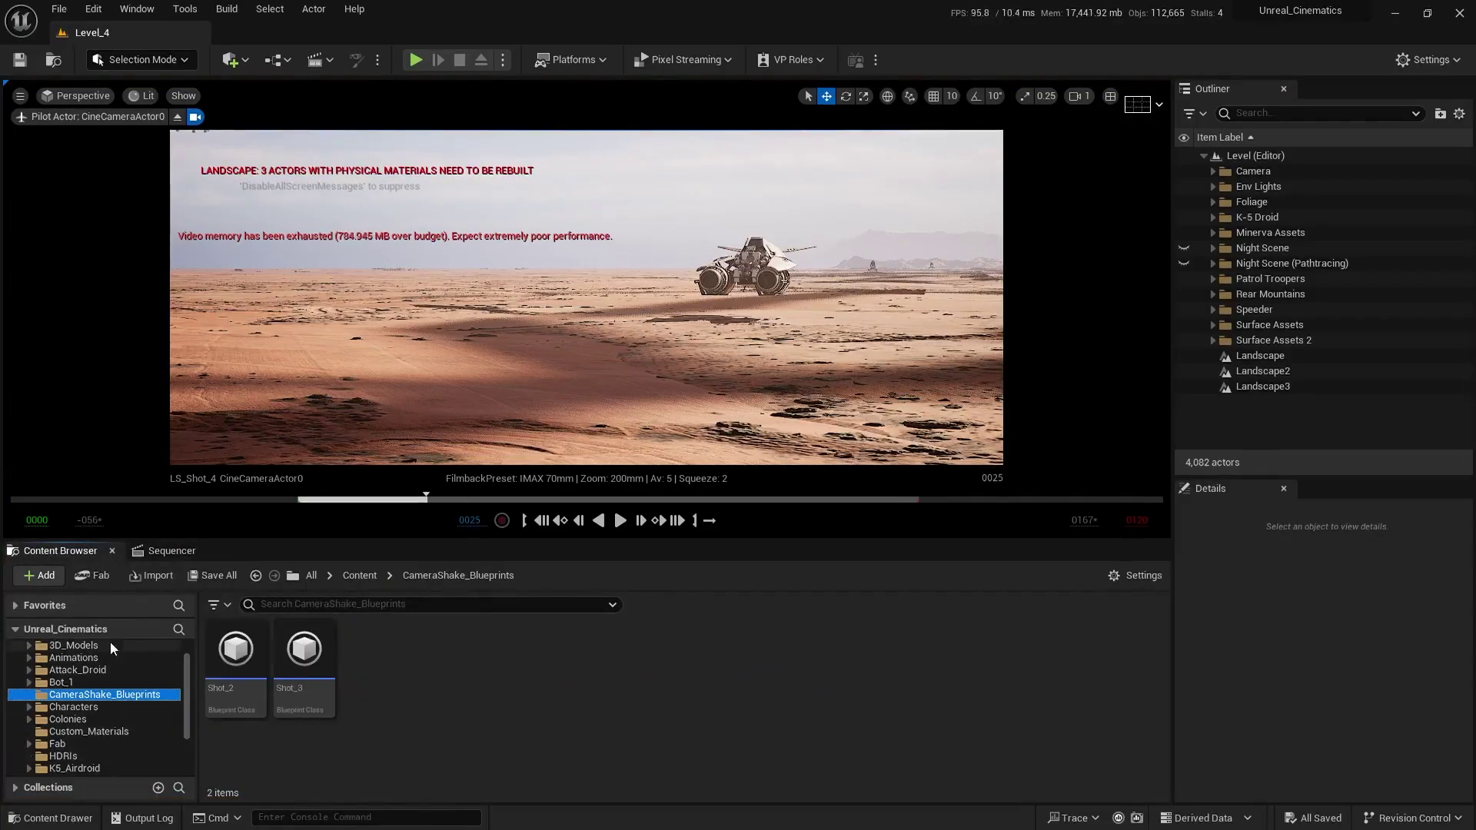
click(326, 695)
key(ctrl+d)
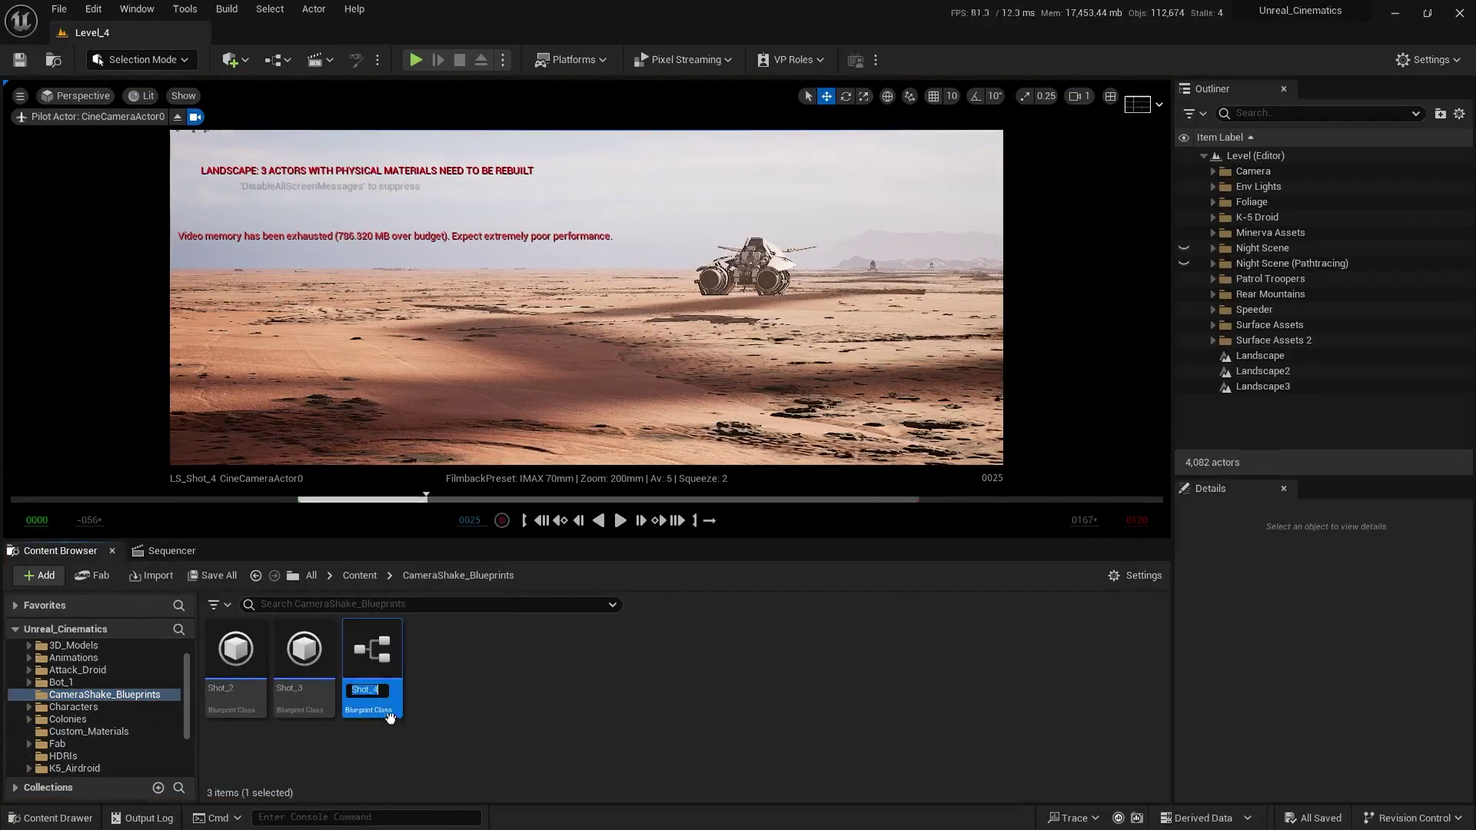
double_click(381, 654)
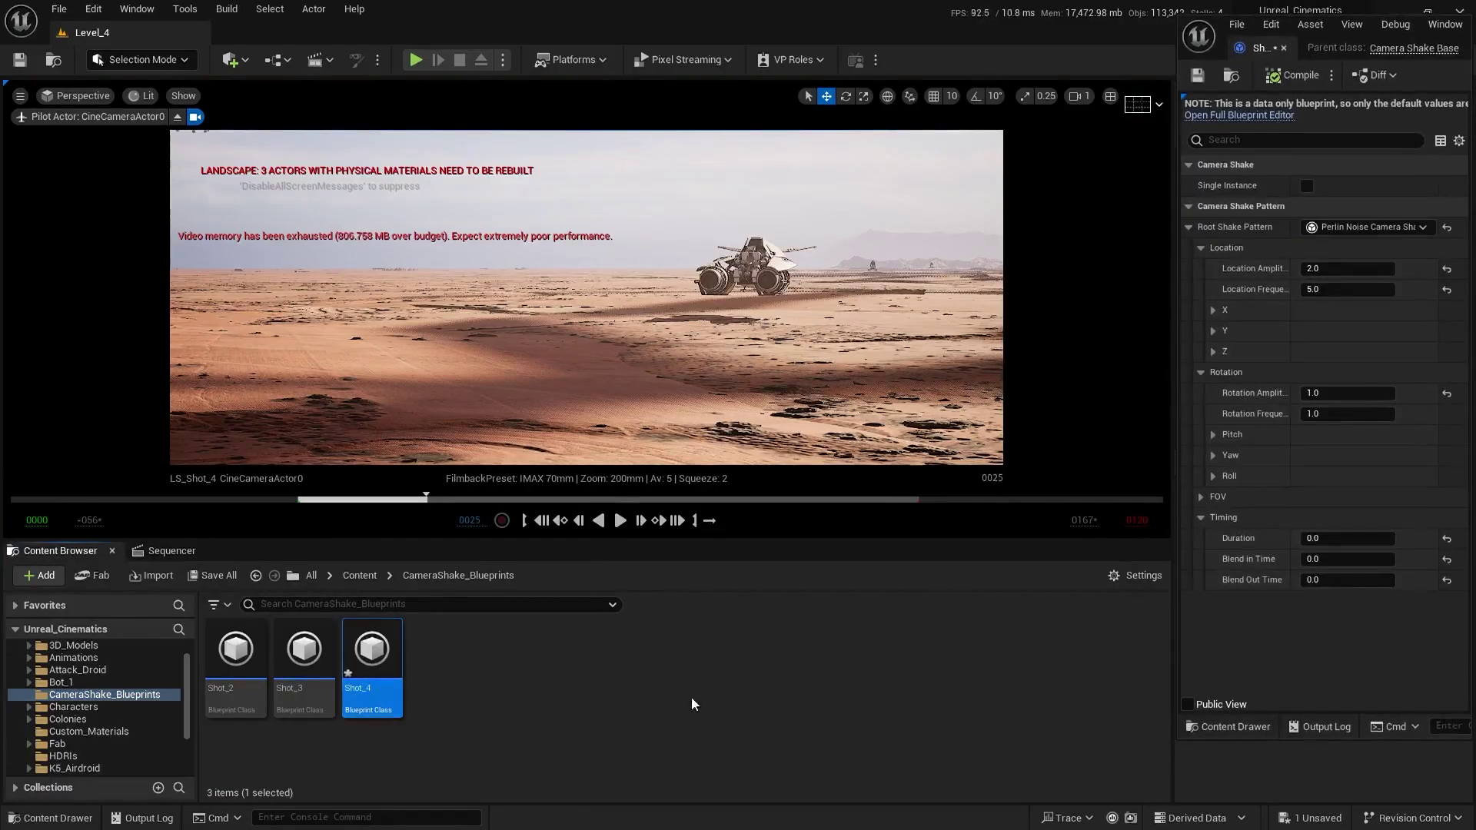
- Show the LS_Shot_4 sequence timeline and move the playhead to frame 28
click(170, 551)
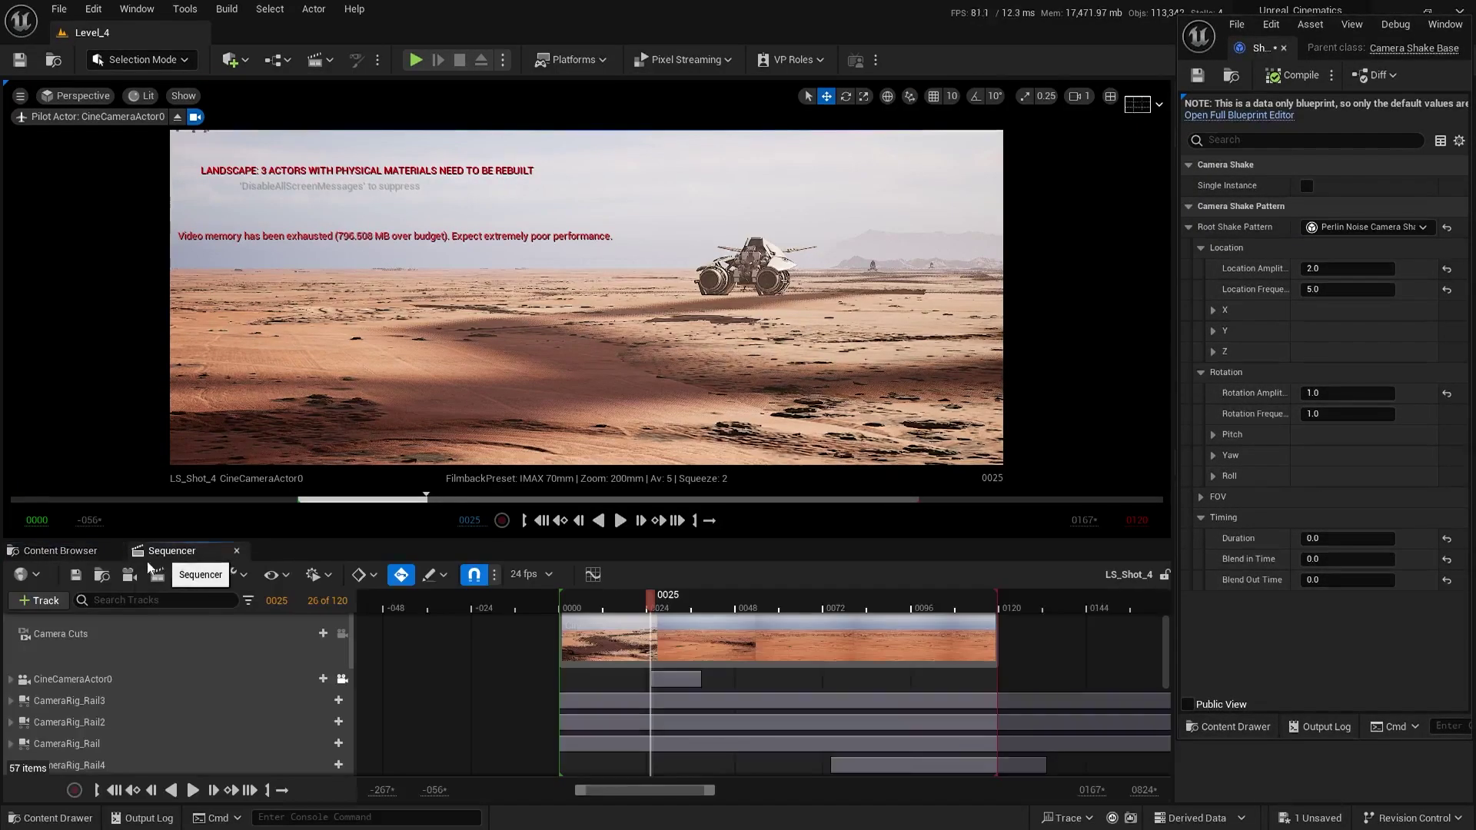
right_drag(711, 639, 664, 664)
ctrl+scroll(607, 658, up, 1)
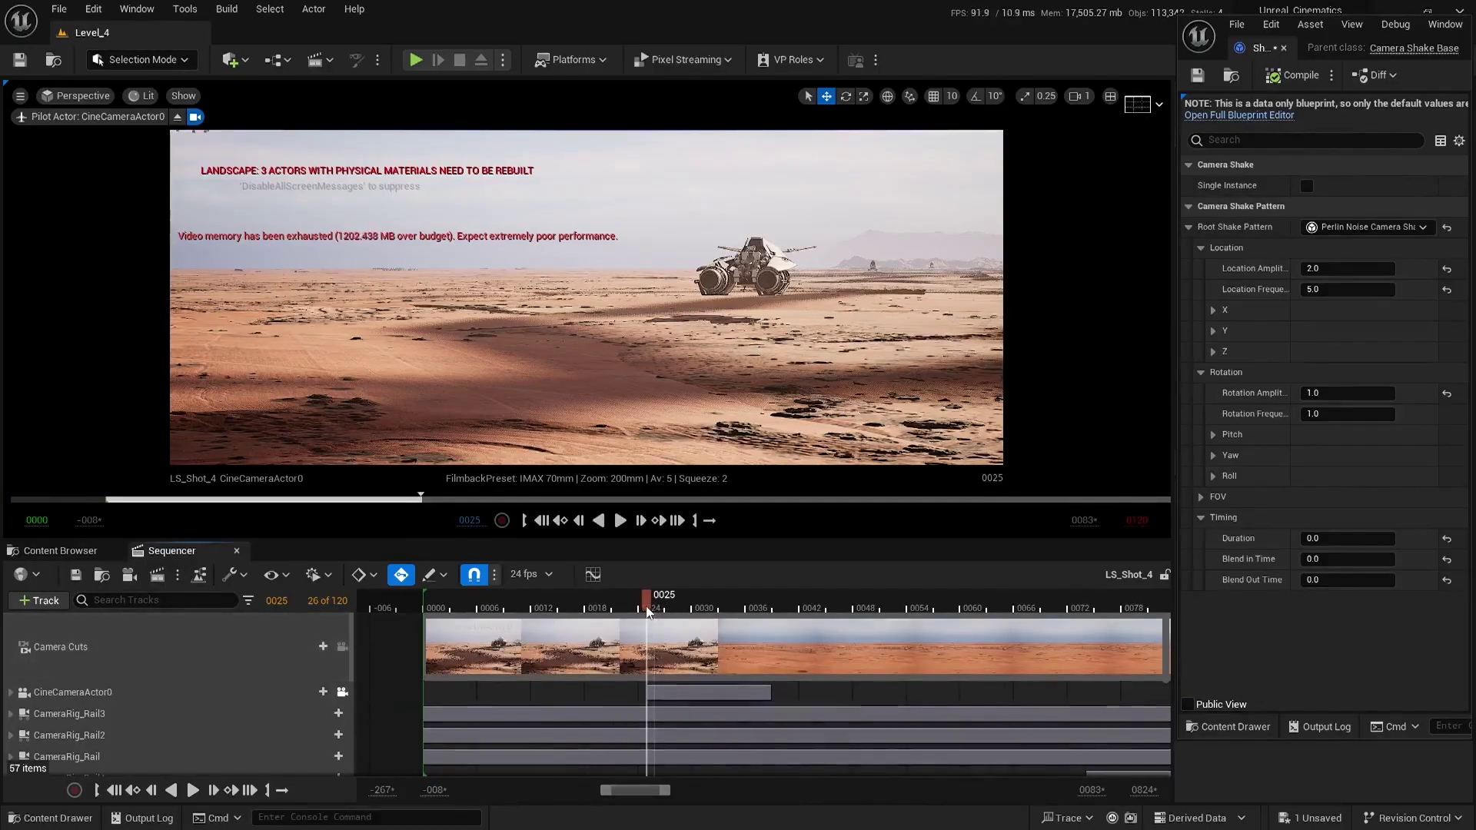
drag(655, 611, 679, 615)
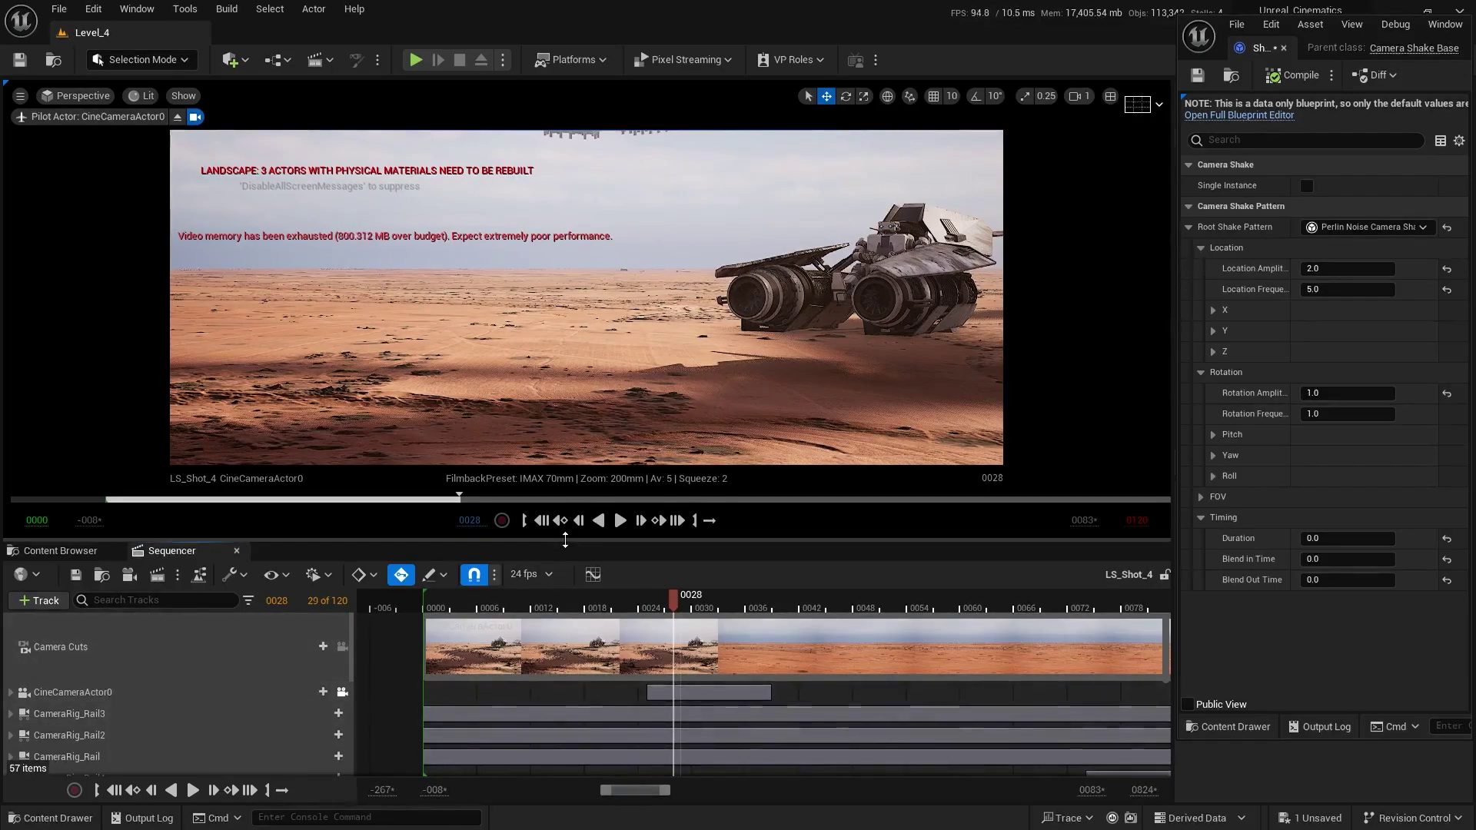
- Enlarge the sequence area, collapse K-5 Droid2 and lock all tracks from CameraRig_Rail3 through K-5 Droid2
drag(565, 541, 565, 365)
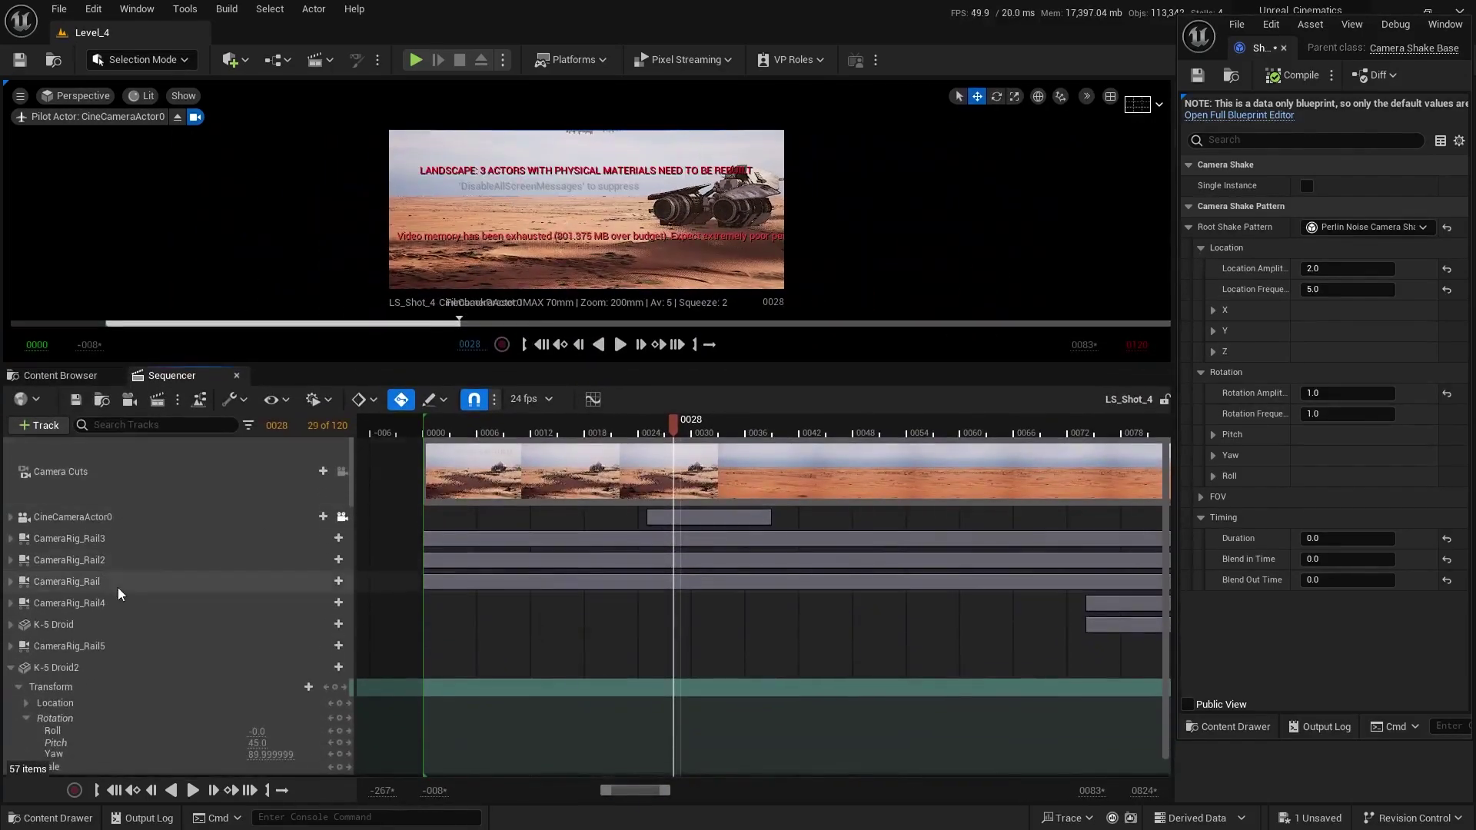
click(11, 667)
click(142, 666)
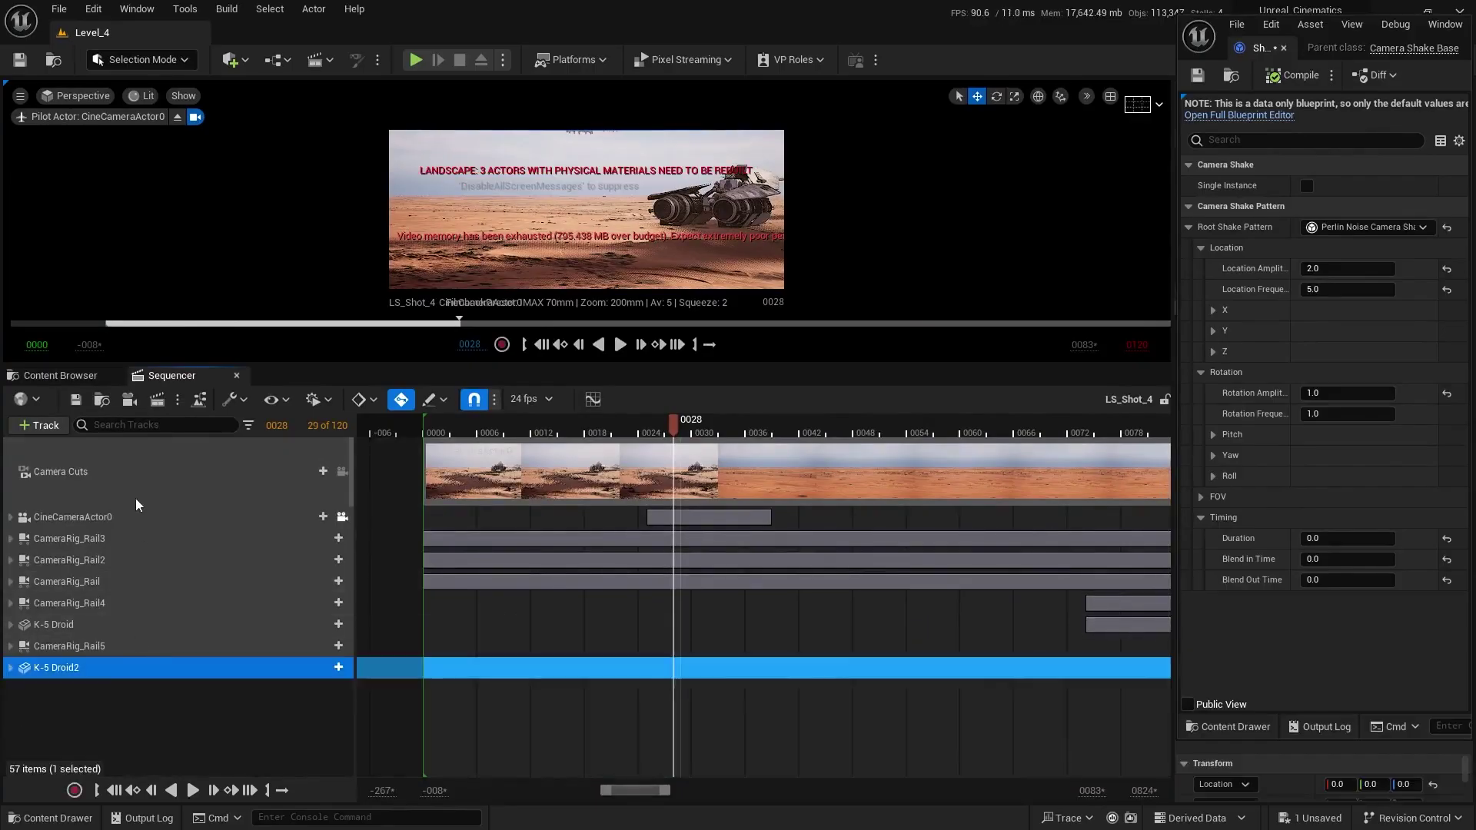
shift+click(108, 544)
right_click(75, 567)
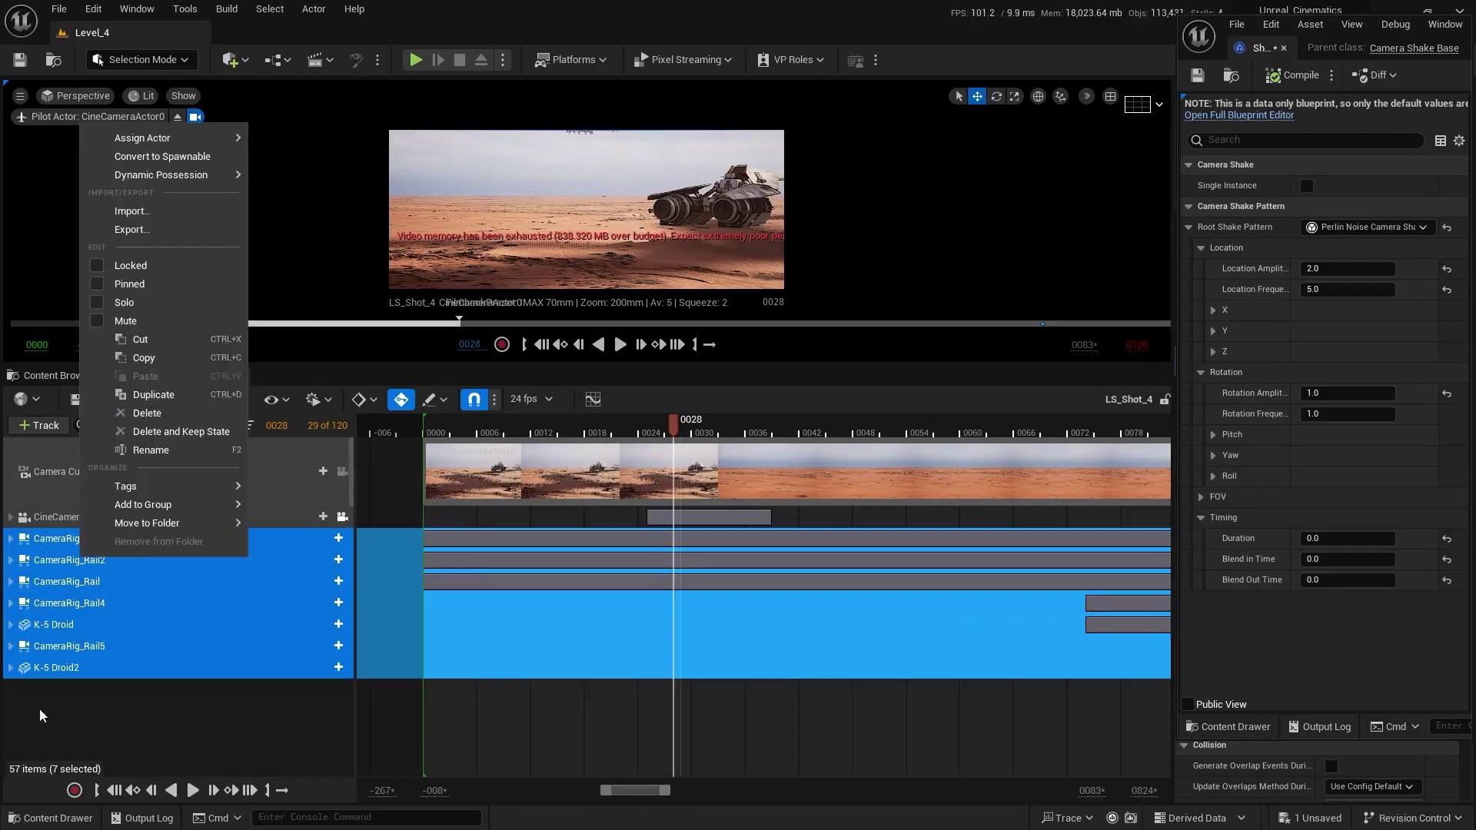
click(184, 266)
click(83, 704)
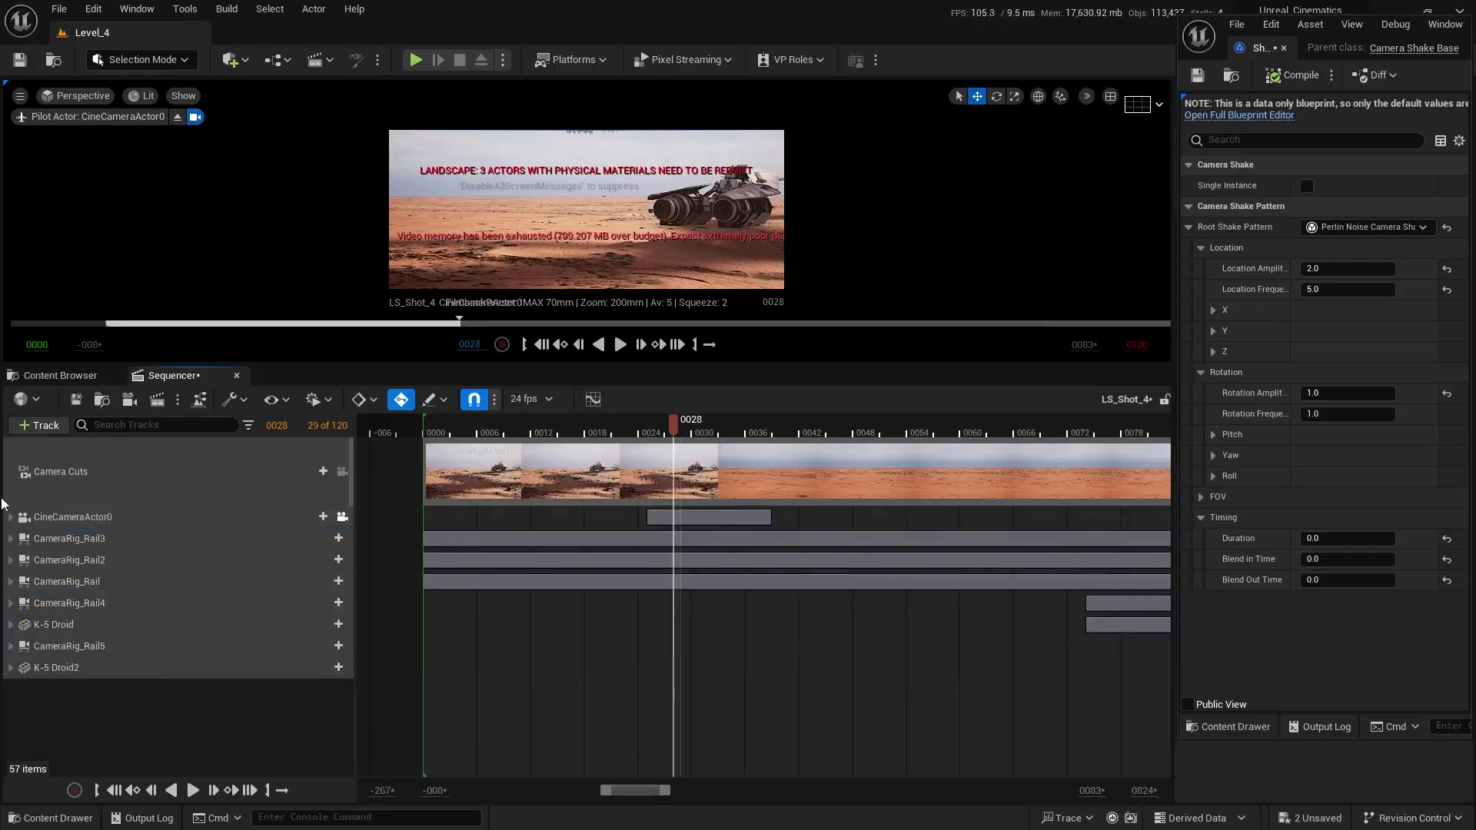
- Expand CineCameraActor0 in the sequence, lock its Transform track and collapse that track
click(11, 518)
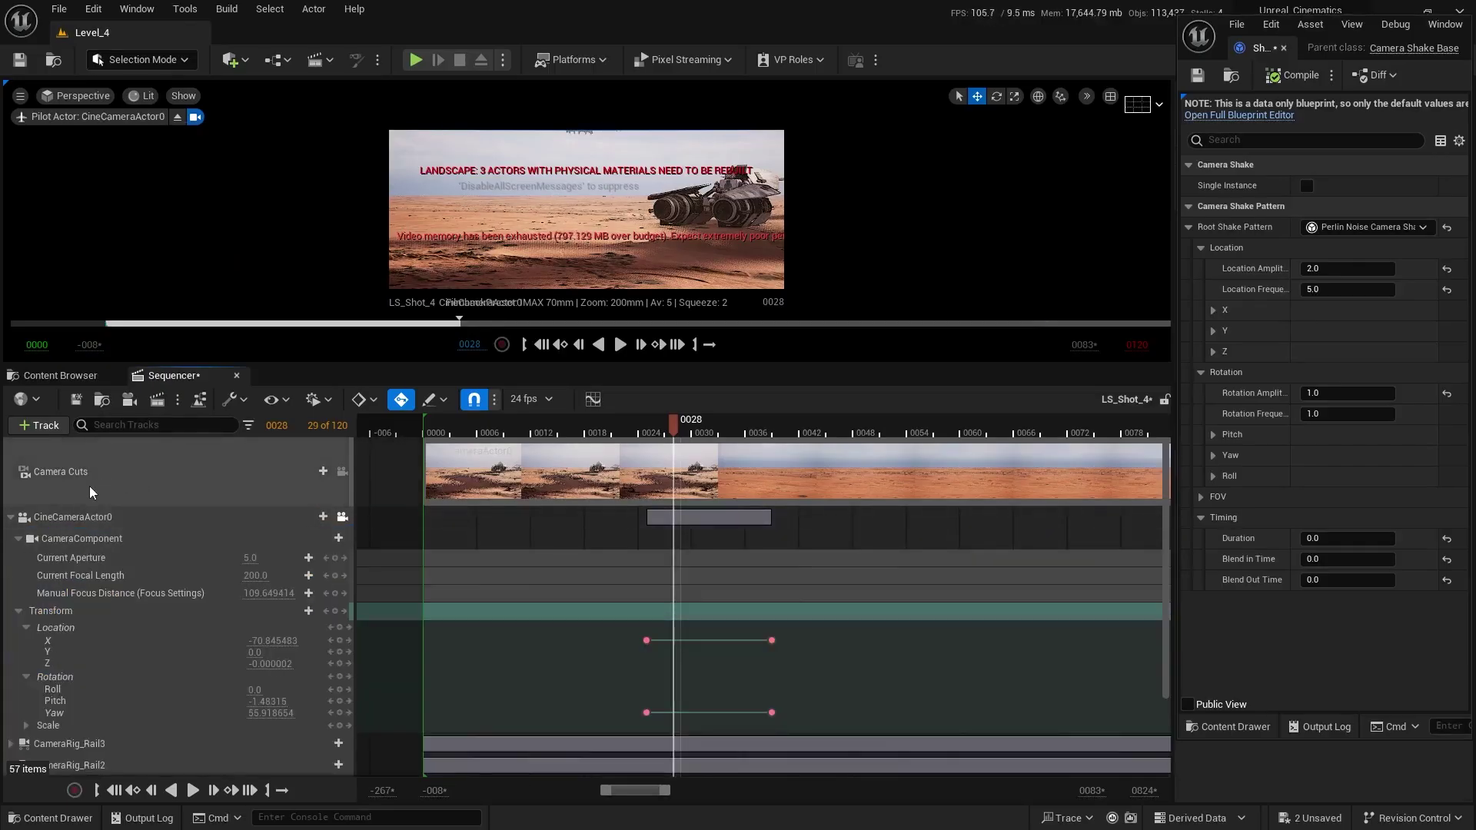
right_click(84, 609)
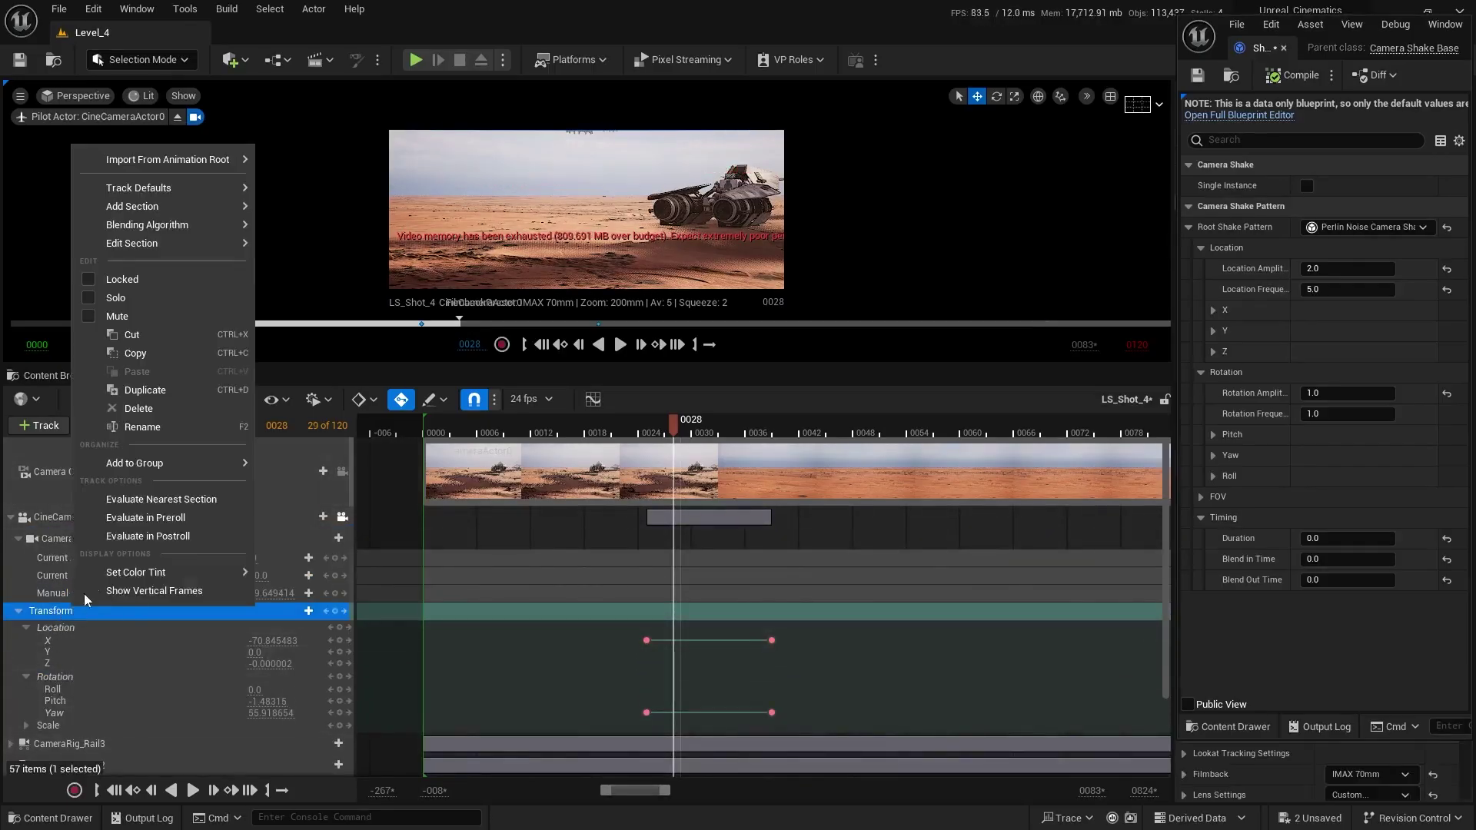
click(146, 280)
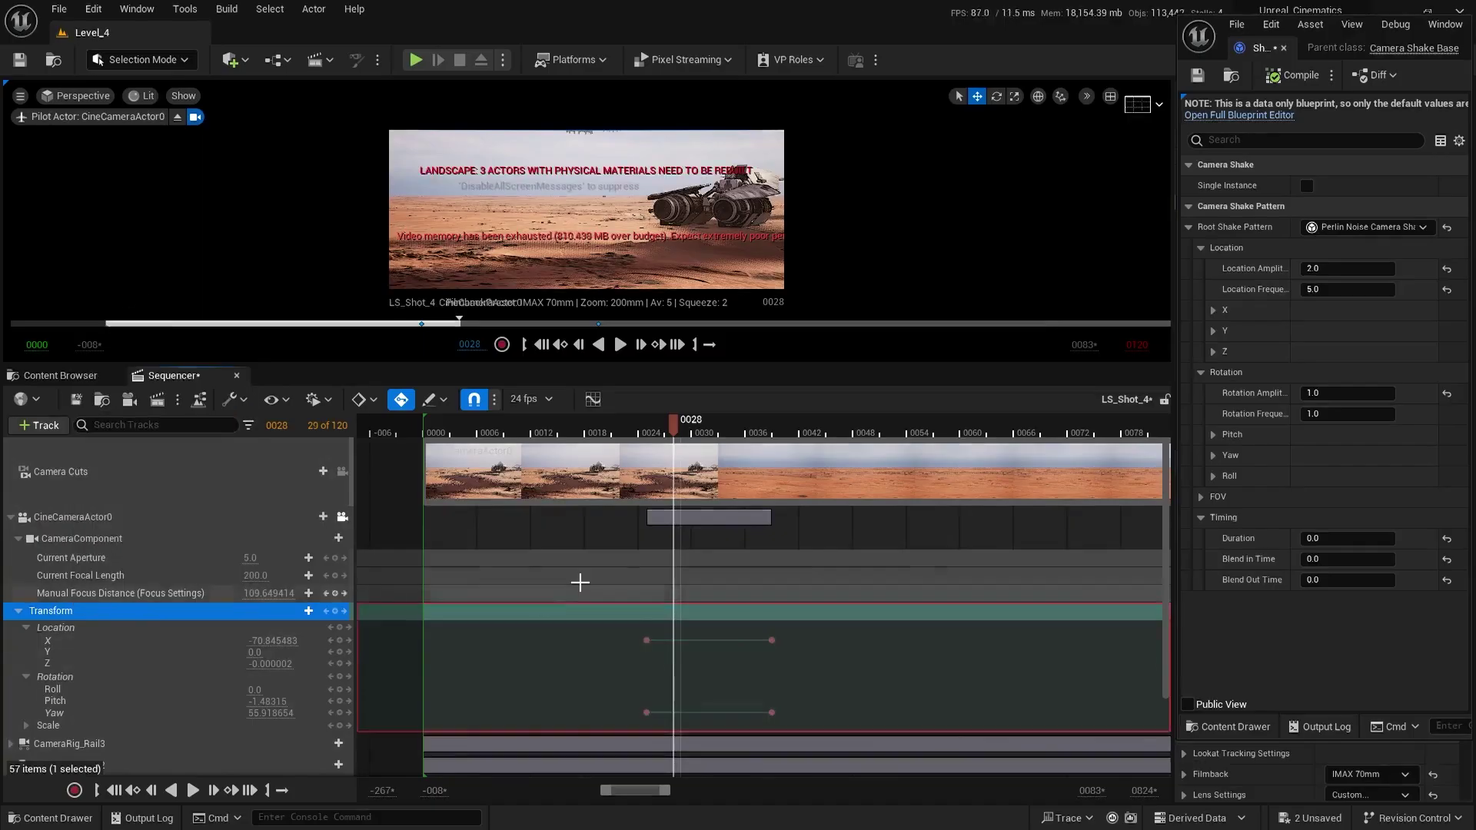
click(19, 612)
- Enlarge the viewport and add the Shot_4 camera shake to CineCameraActor0's CameraComponent at frame 28
drag(718, 364, 718, 471)
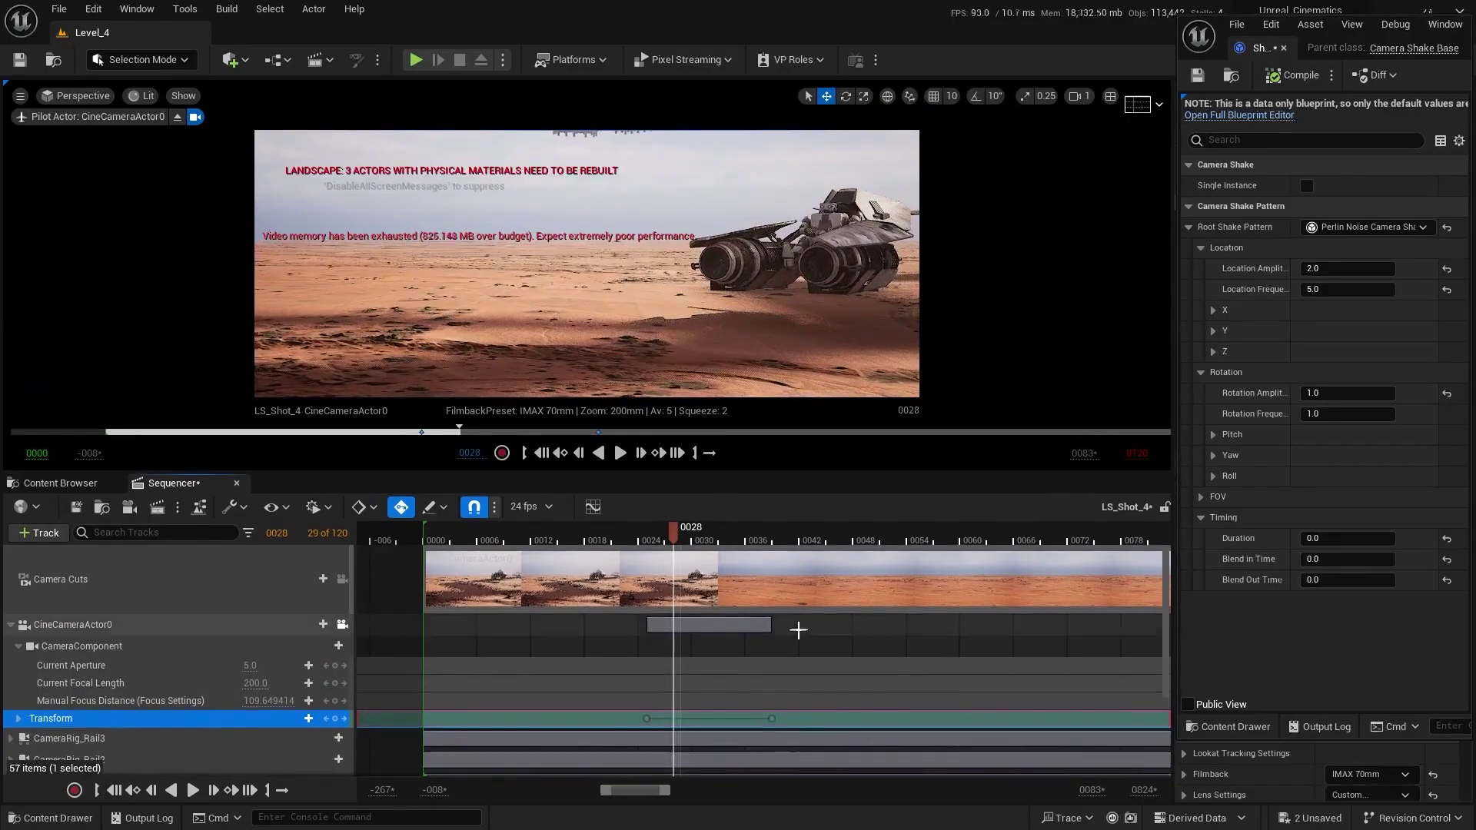
right_drag(799, 631, 689, 612)
ctrl+scroll(561, 663, up, 2)
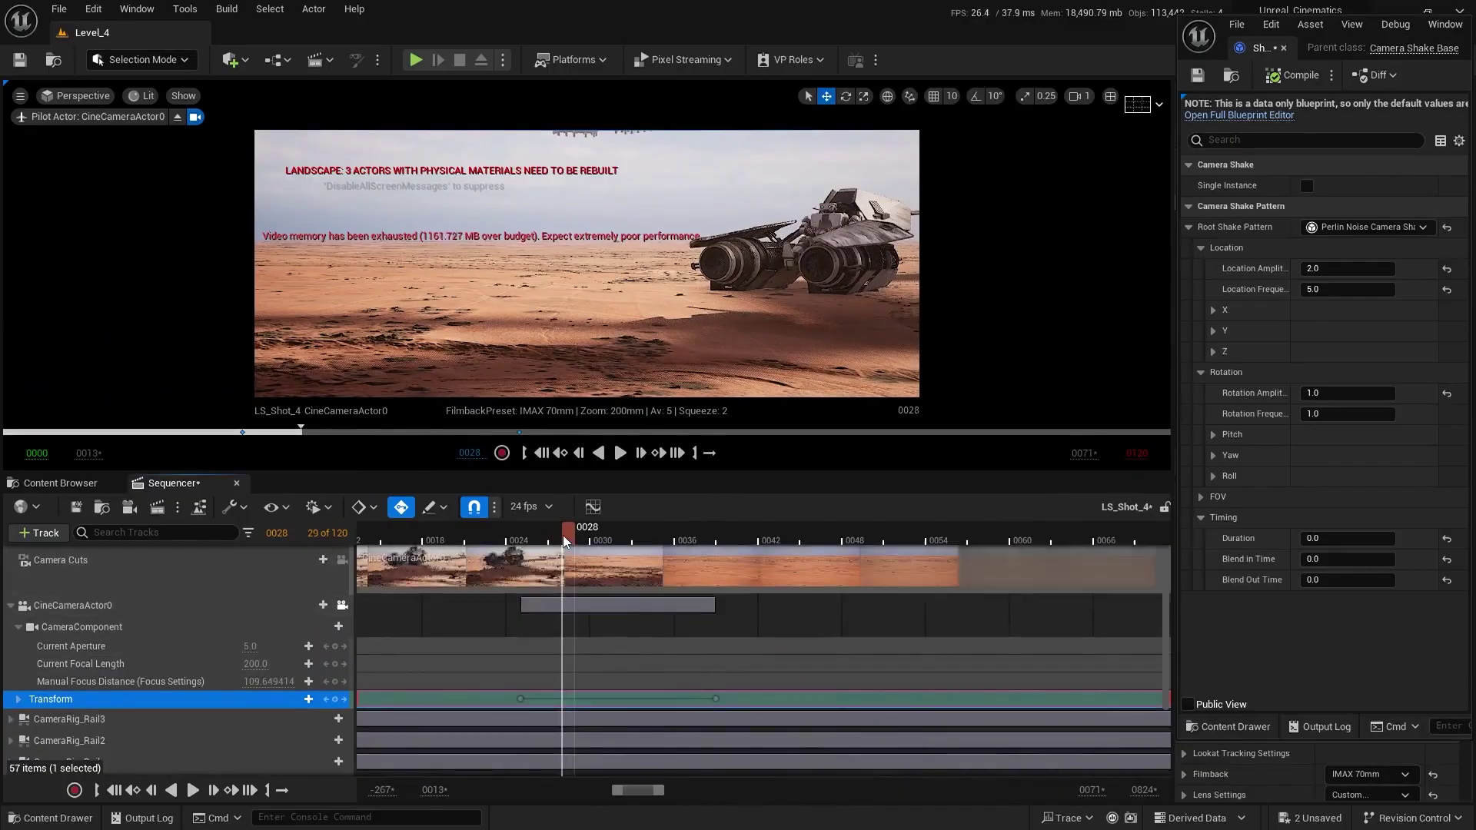
click(333, 627)
mouse_move(406, 261)
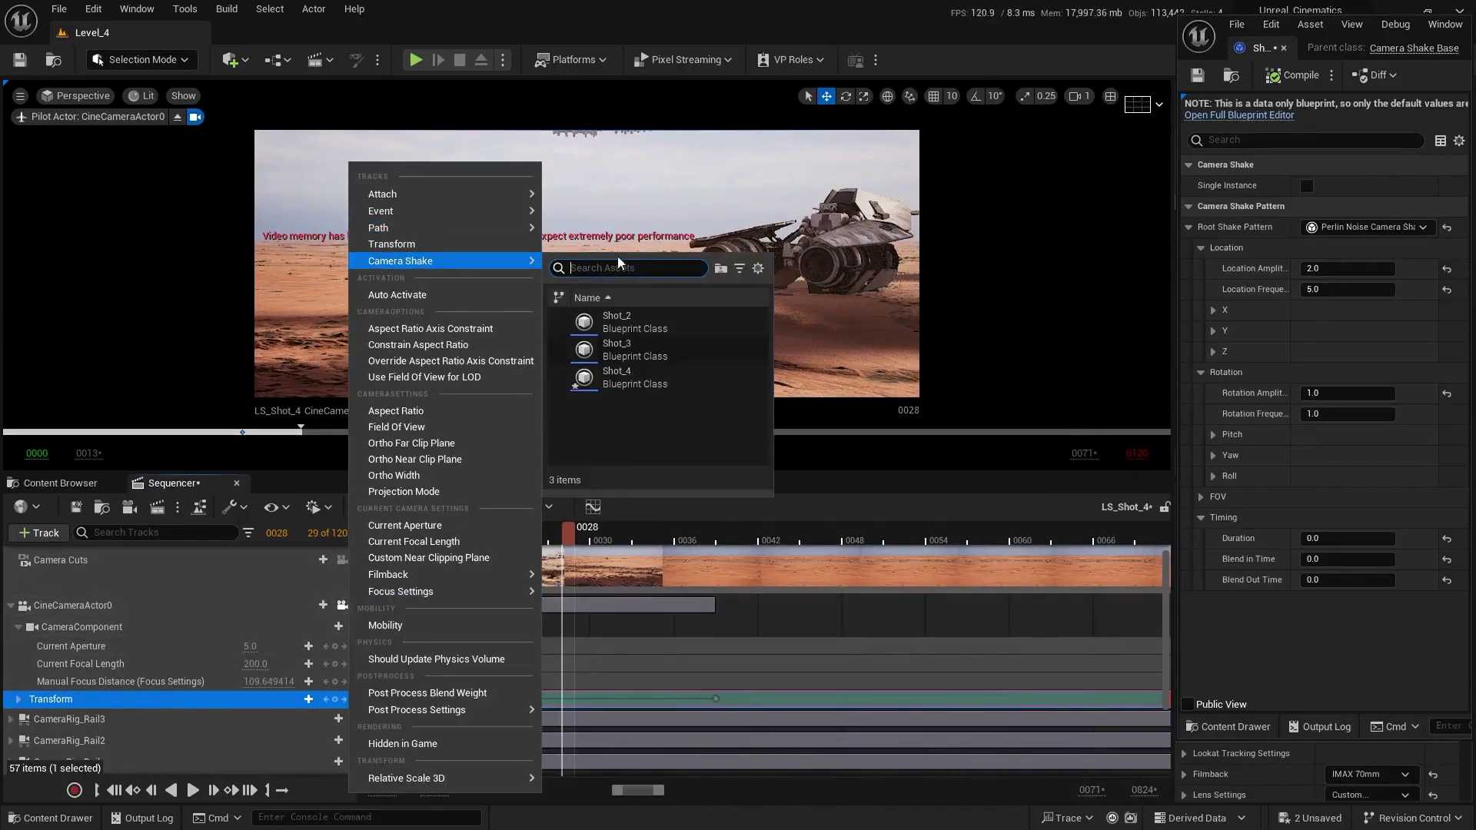
click(669, 373)
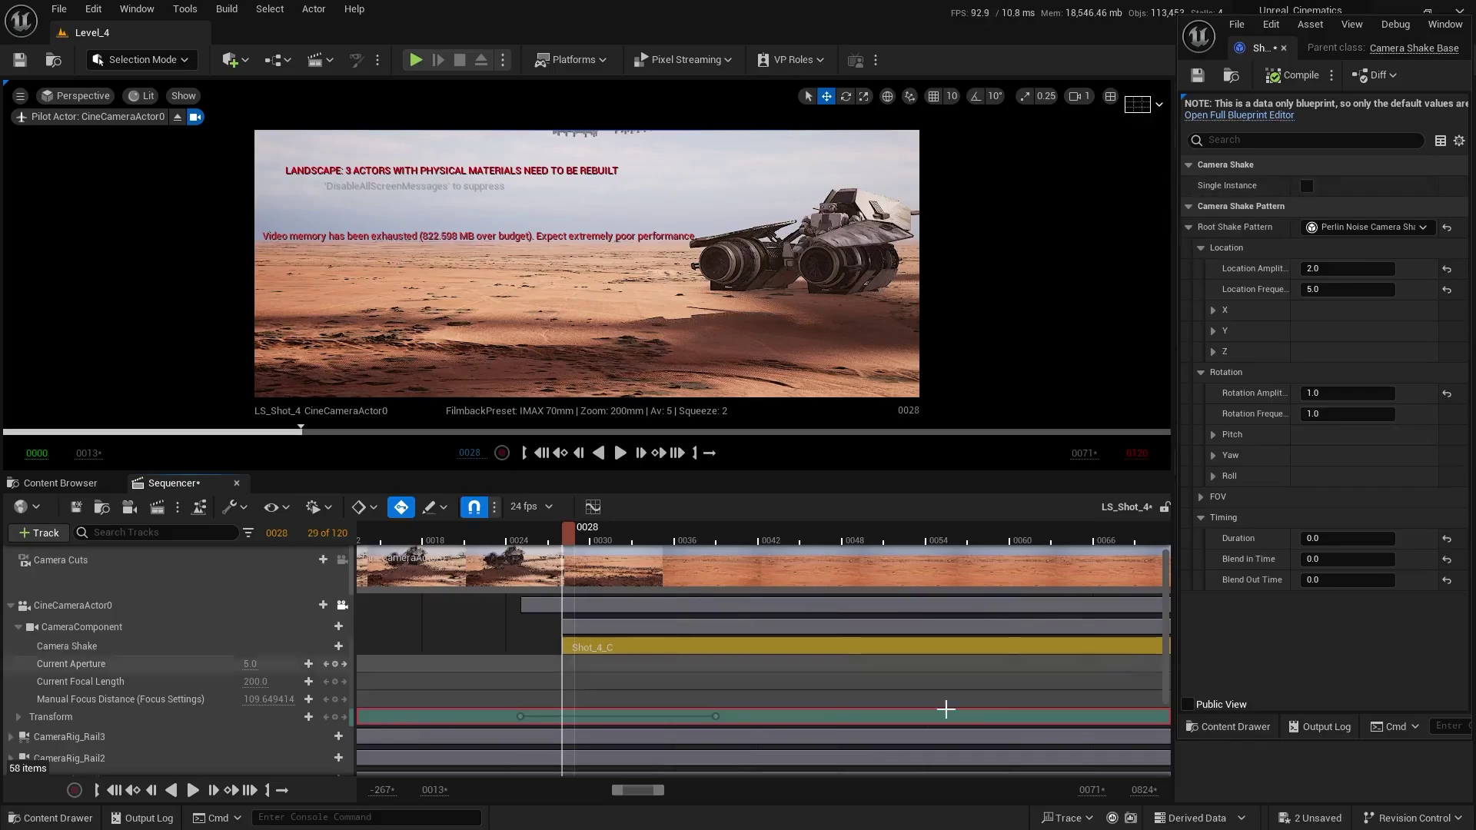
- Set the Shot_4 camera shake's duration to 1.0
ctrl+scroll(550, 648, down, 5)
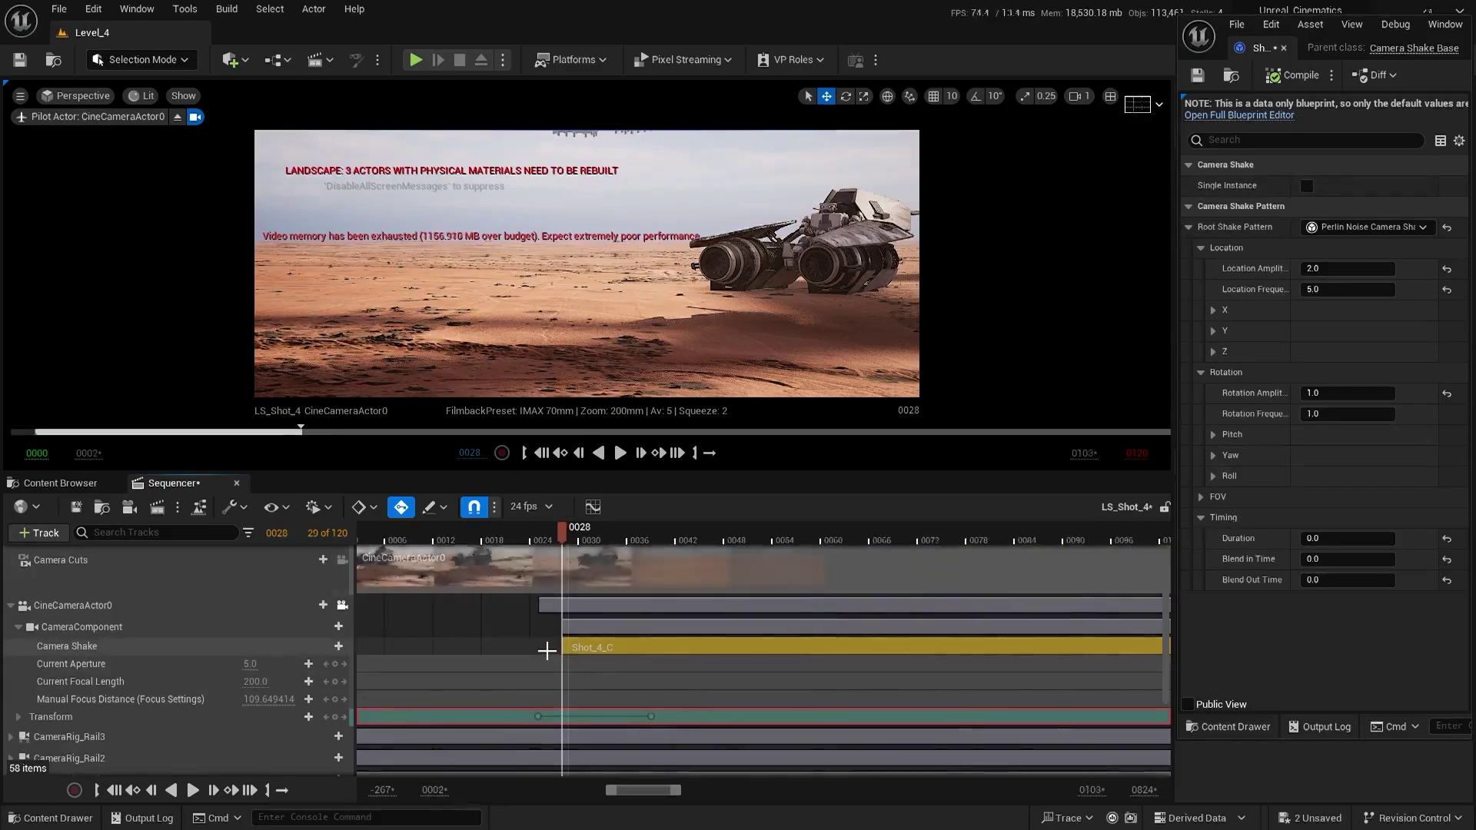
ctrl+scroll(722, 639, down, 3)
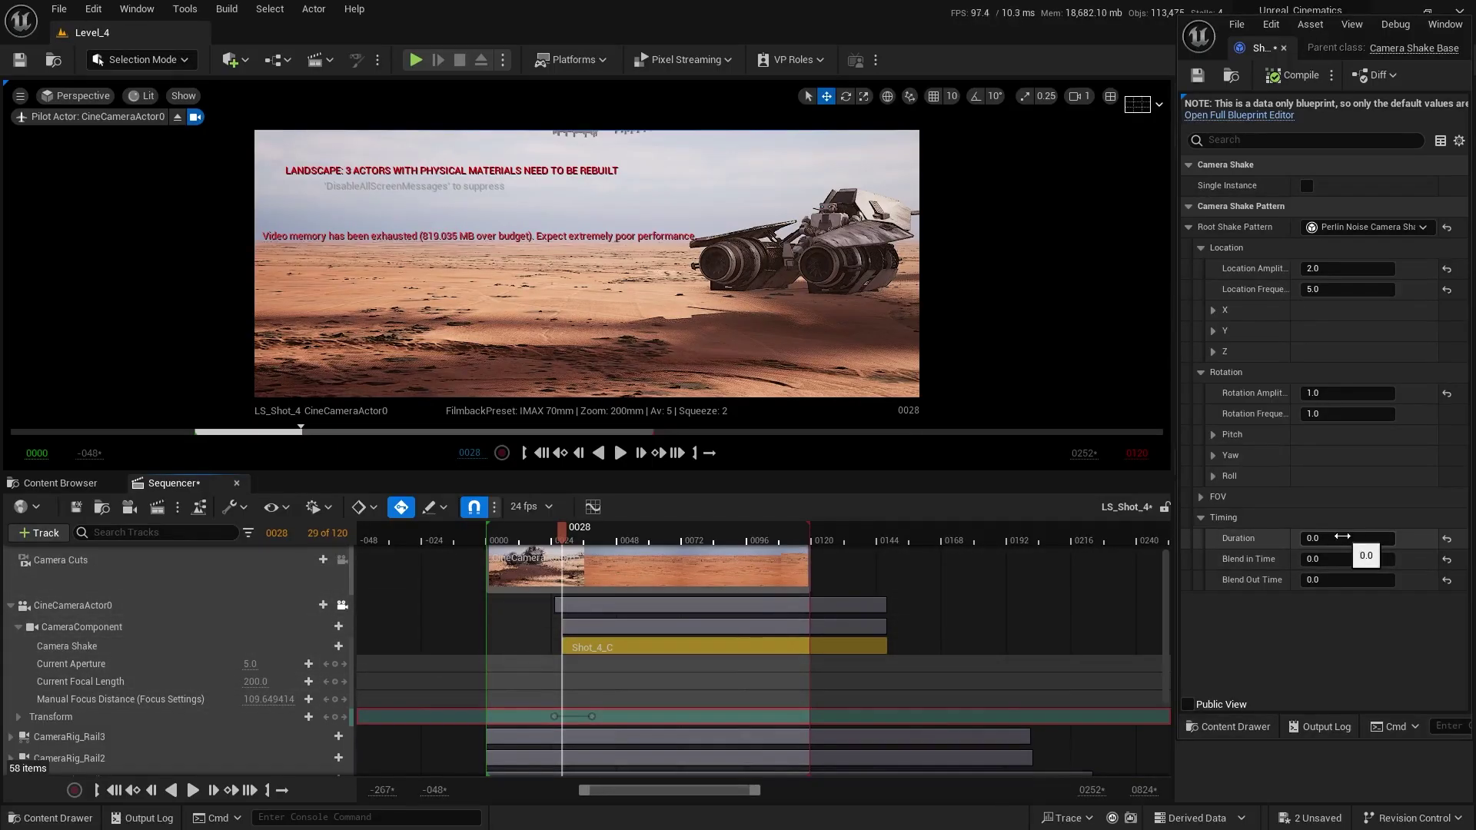
text(1)
key(Return)
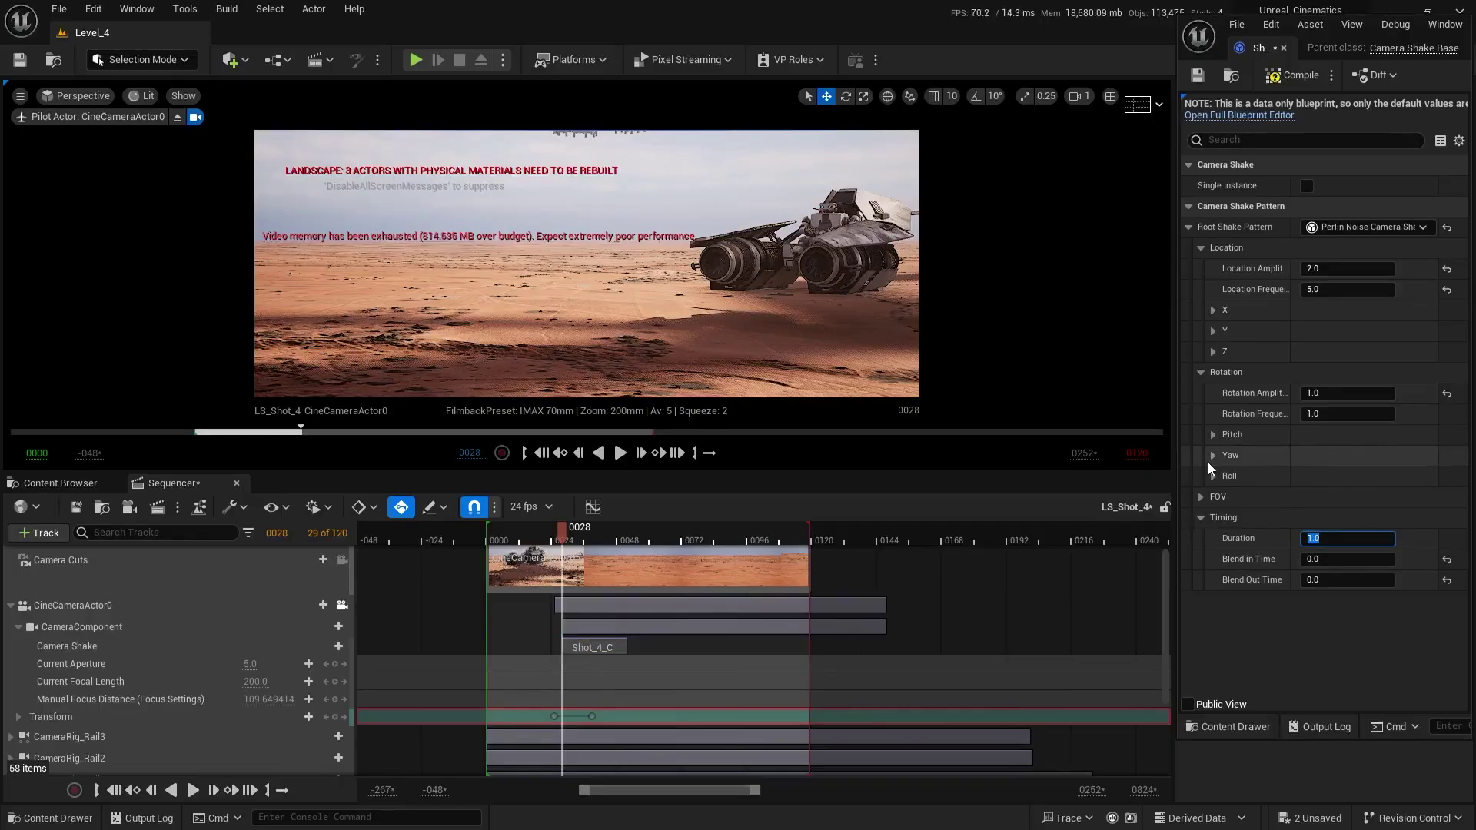
- Set the camera shake's blend in time to 0.1 and its blend out time to 0.784
ctrl+scroll(602, 665, up, 6)
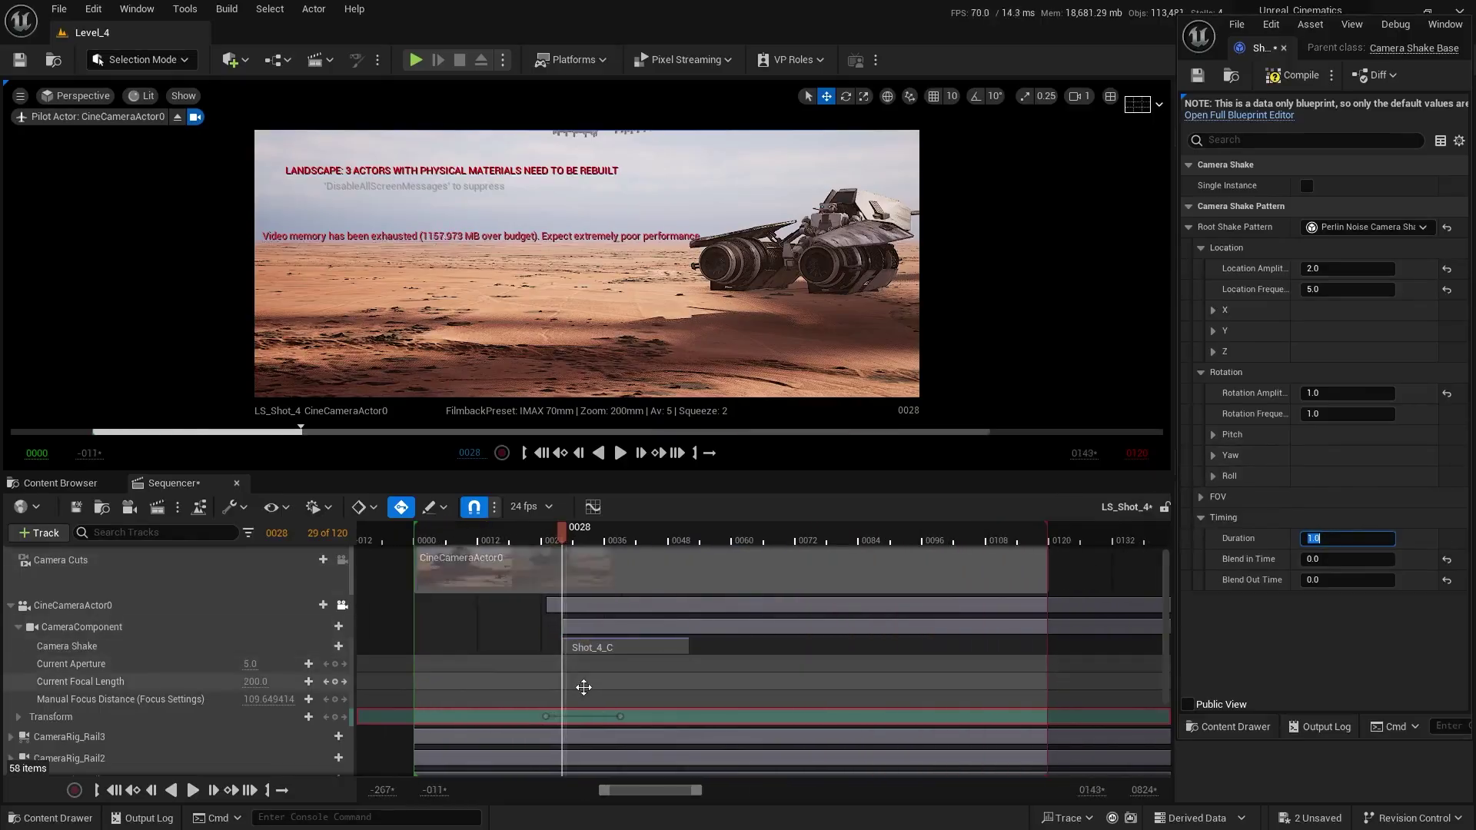
right_drag(584, 688, 669, 663)
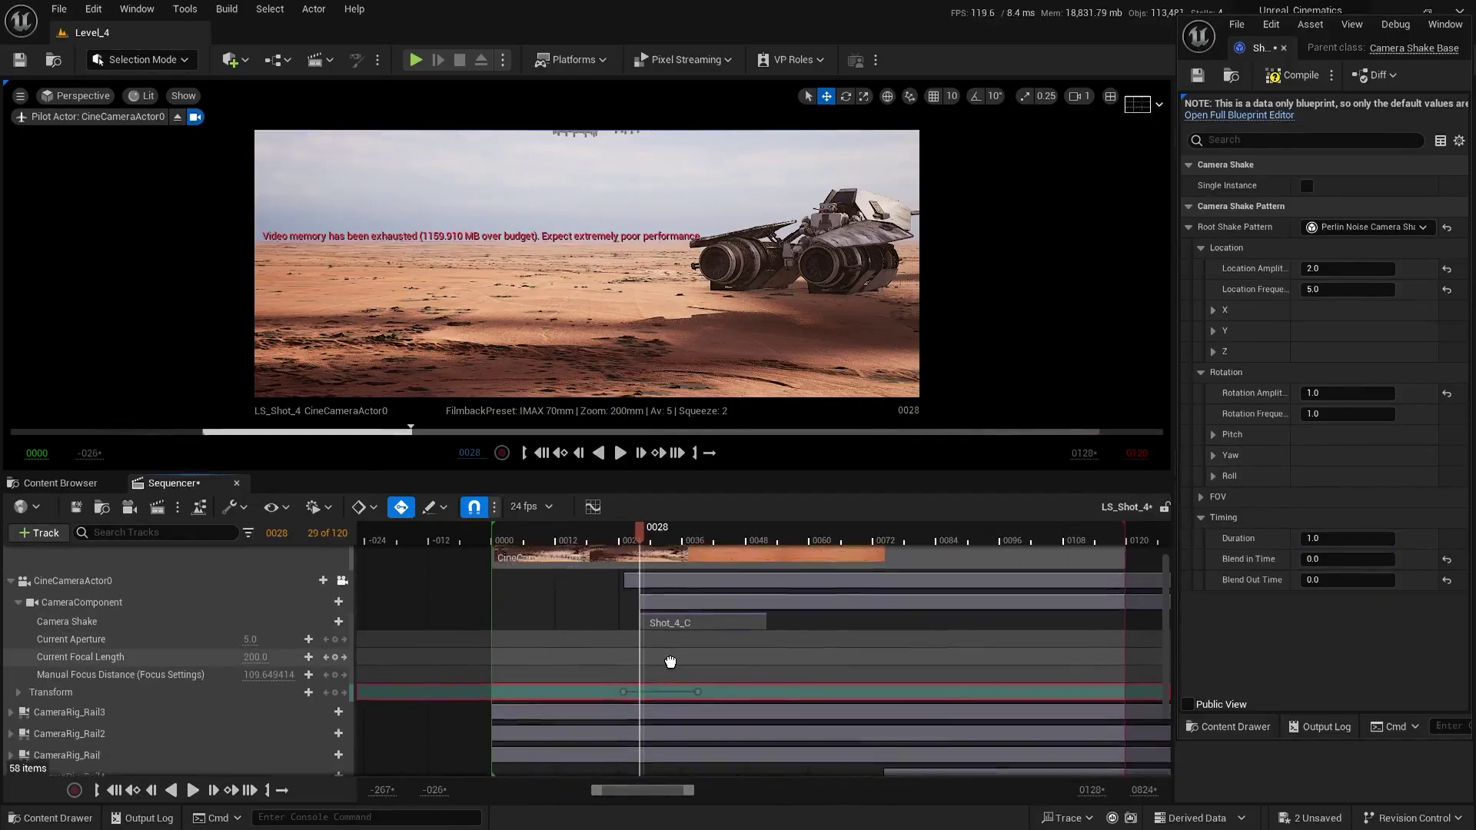
click(1341, 561)
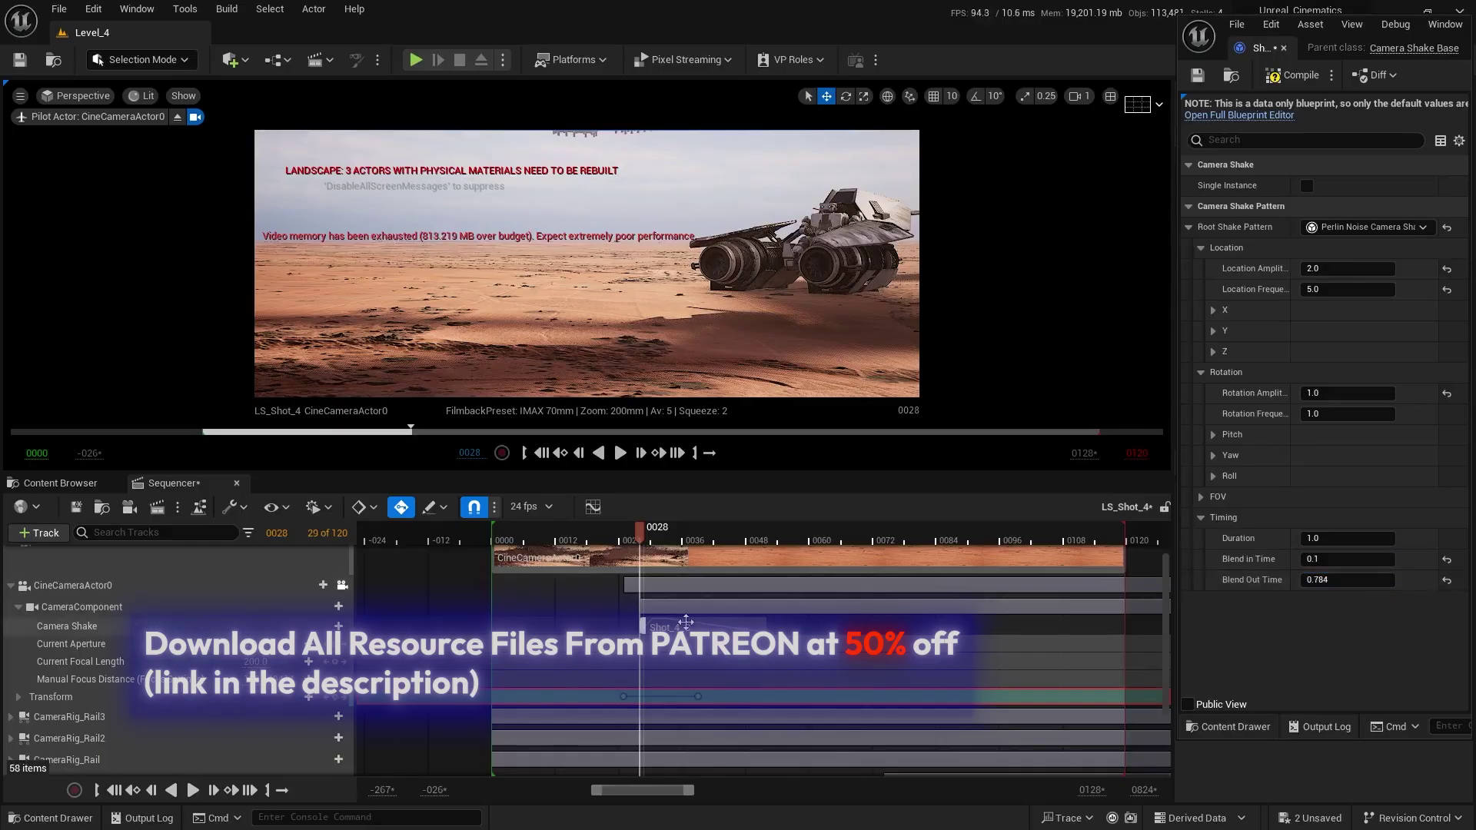
- Play the shot through the camera shake twice, starting before the shake, and scrub back to frame 29
right_drag(686, 623, 726, 639)
ctrl+scroll(687, 603, up, 1)
ctrl+scroll(684, 599, down, 1)
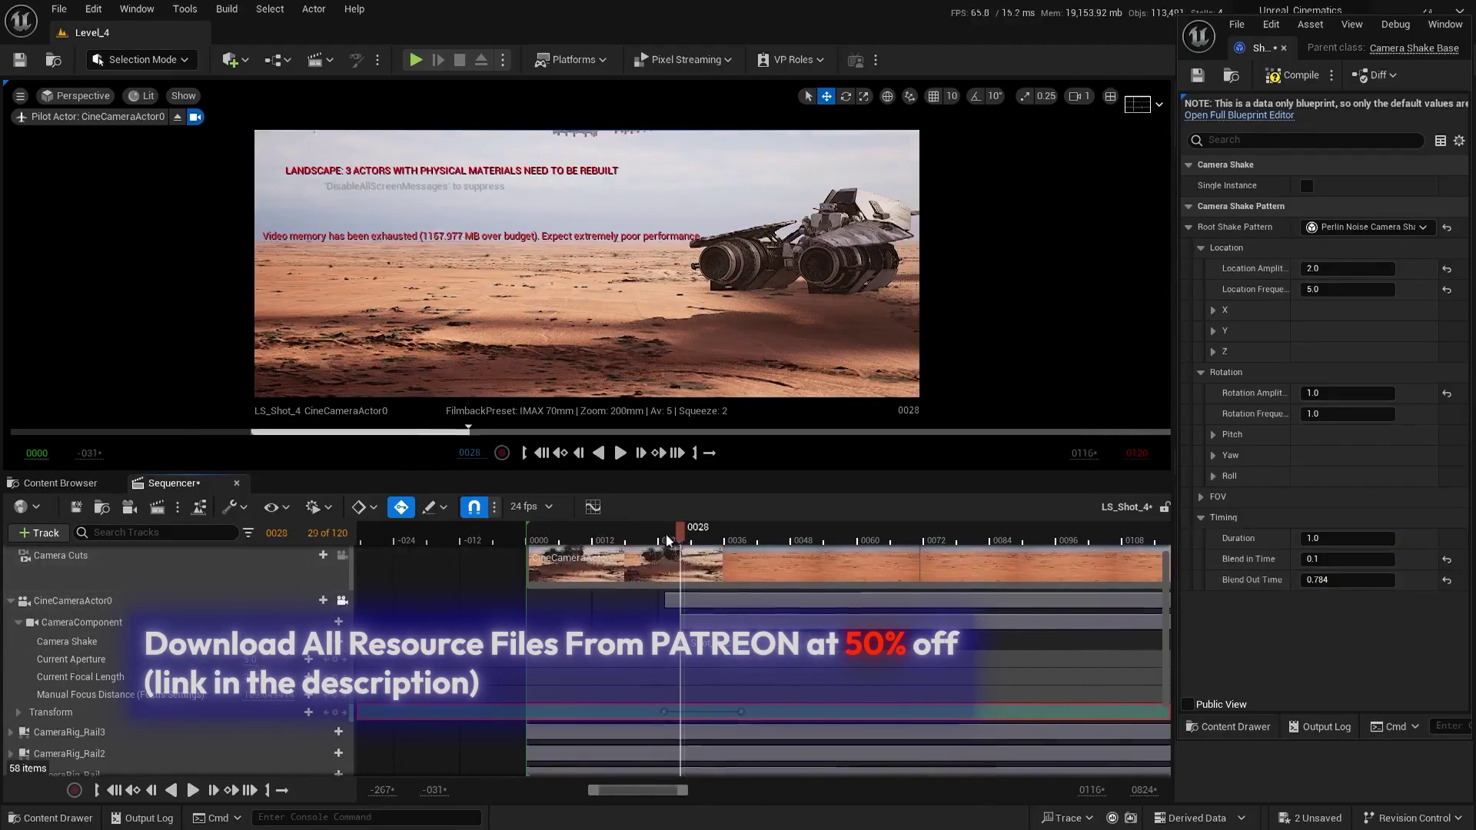
click(603, 533)
key(space)
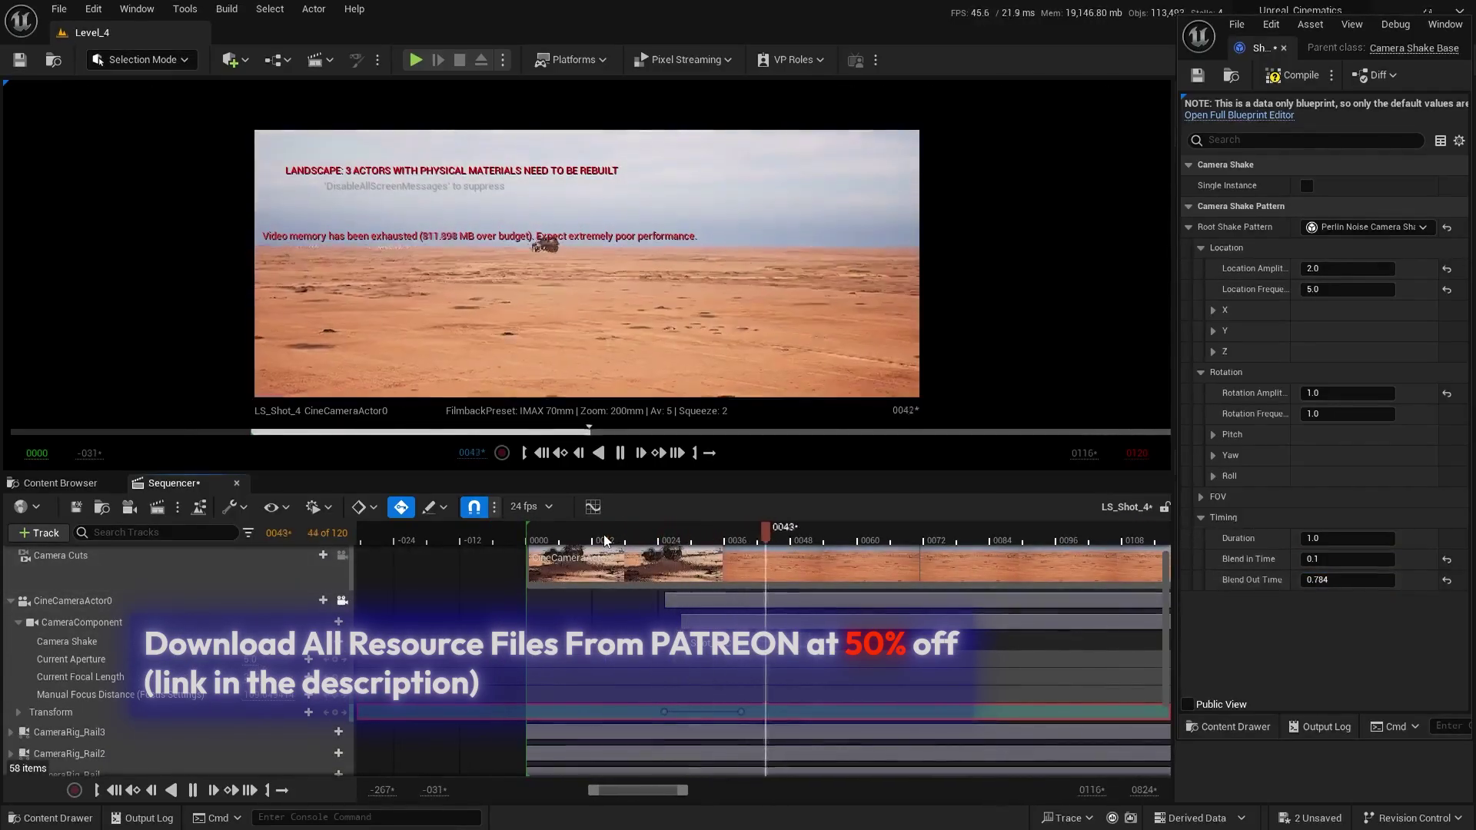
click(620, 534)
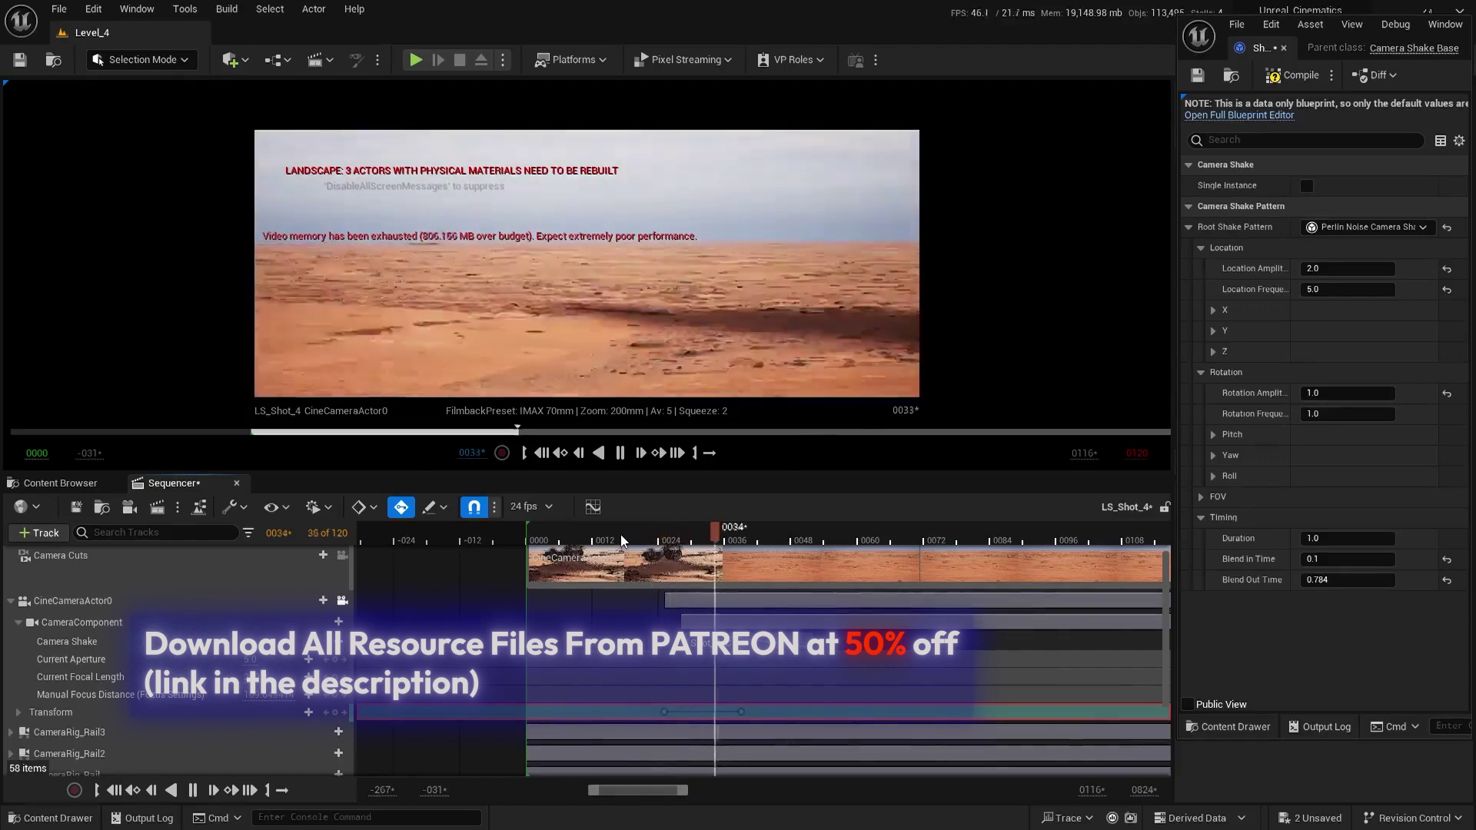
drag(780, 529, 689, 528)
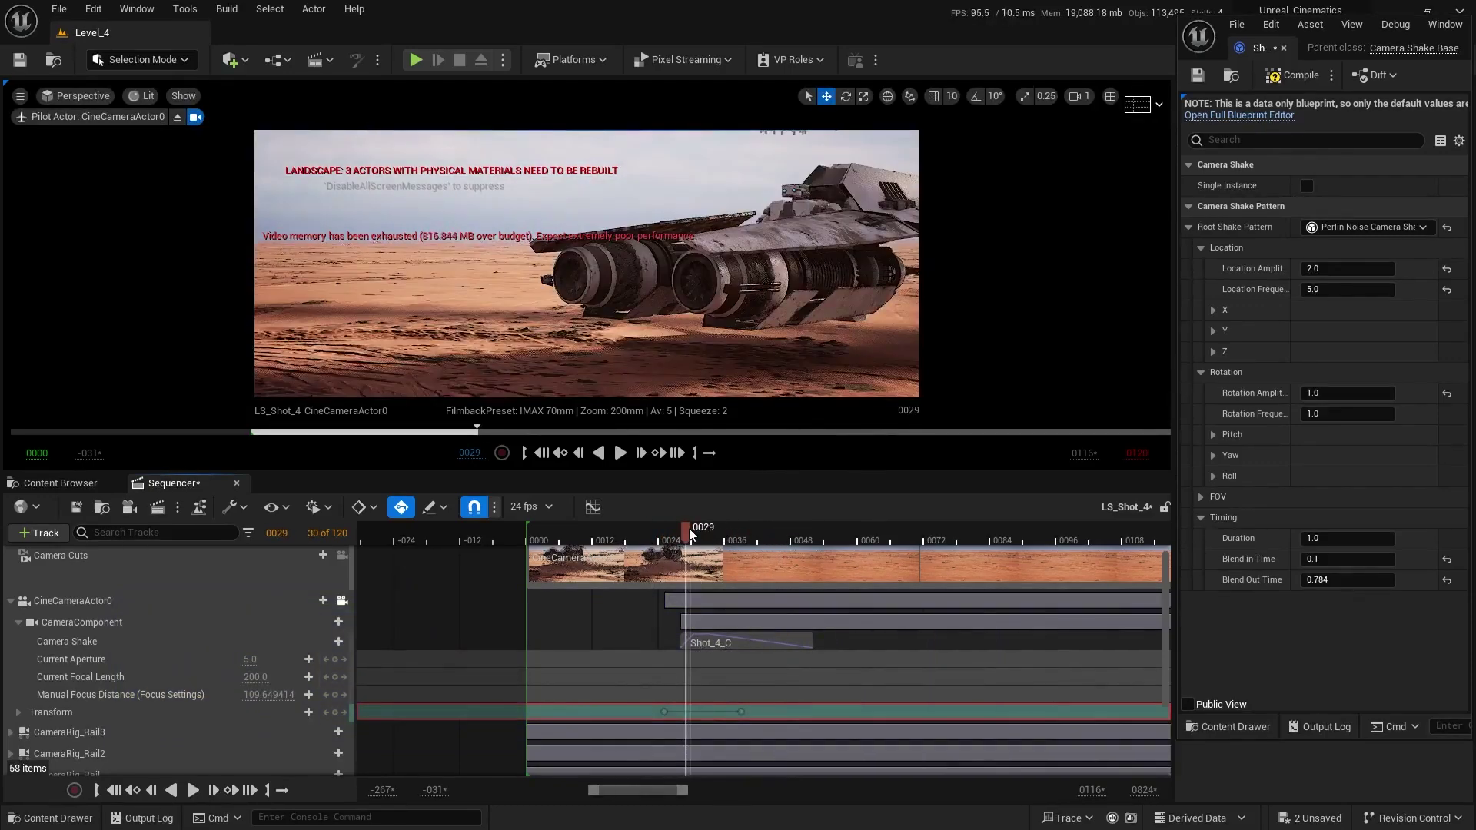
- Move the Shot_4 camera shake section earlier so that it starts at frame 24
ctrl+scroll(659, 609, up, 10)
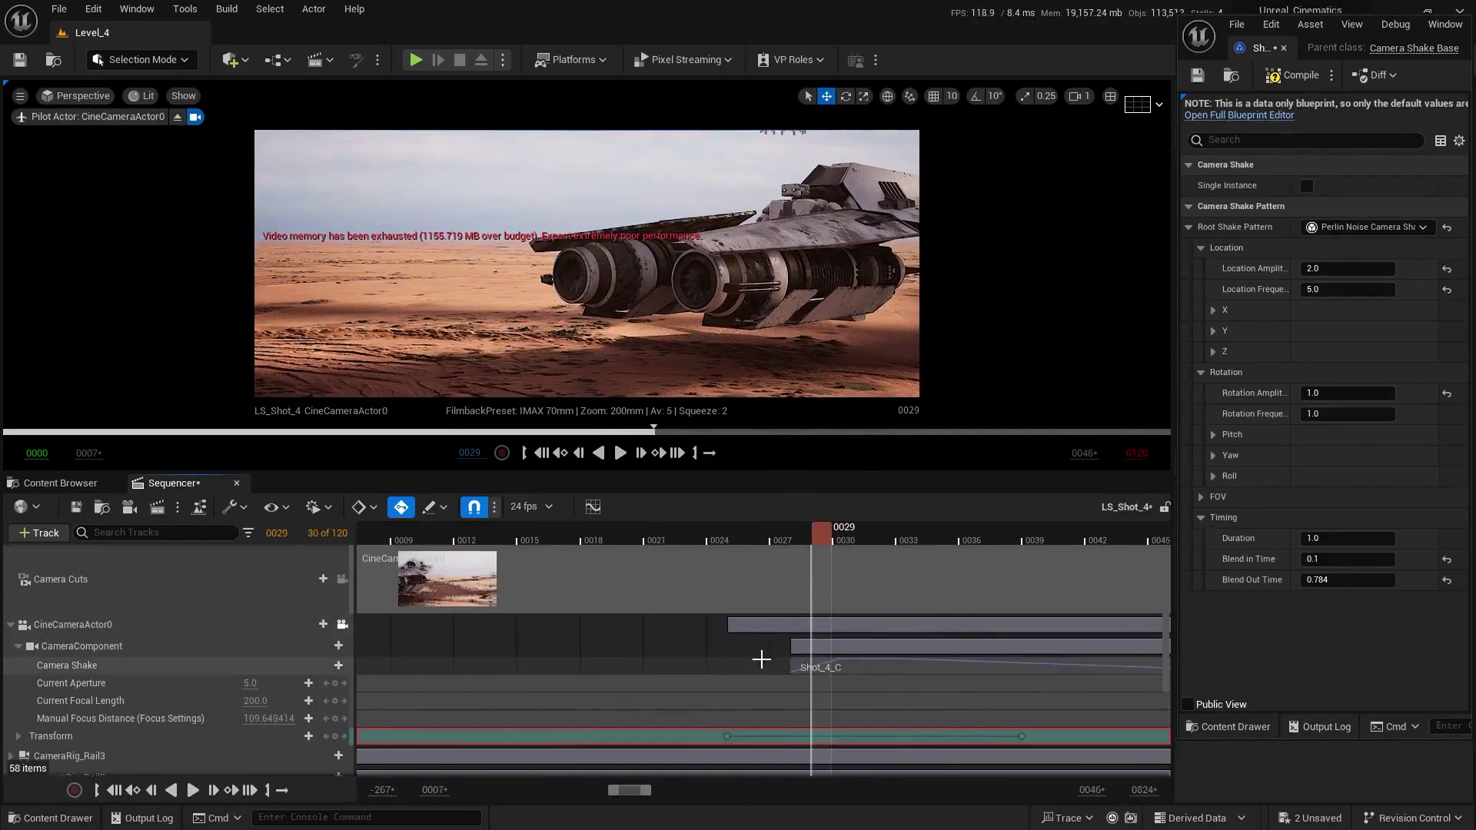
right_drag(828, 698, 856, 653)
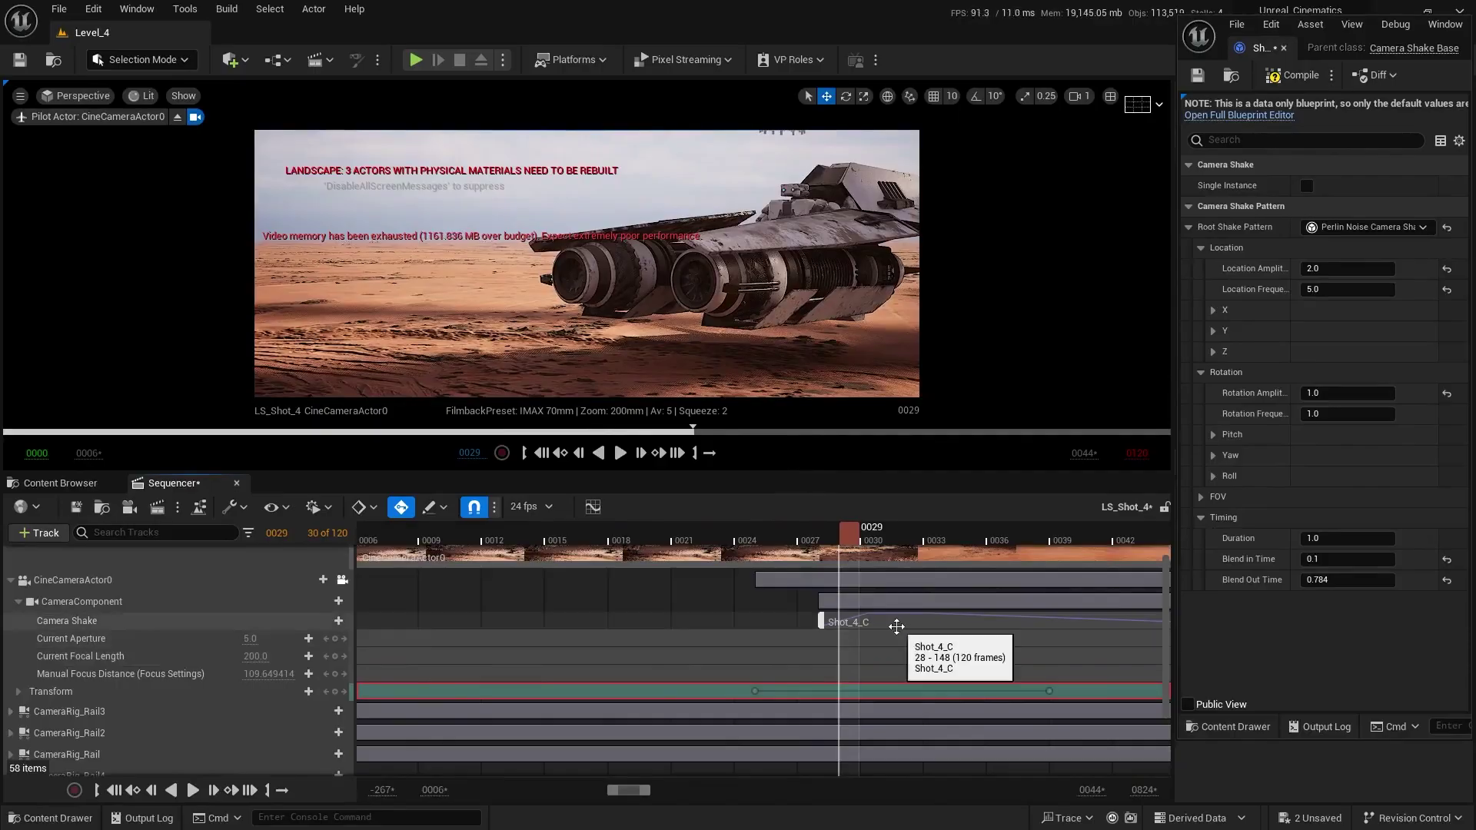
drag(881, 624, 815, 620)
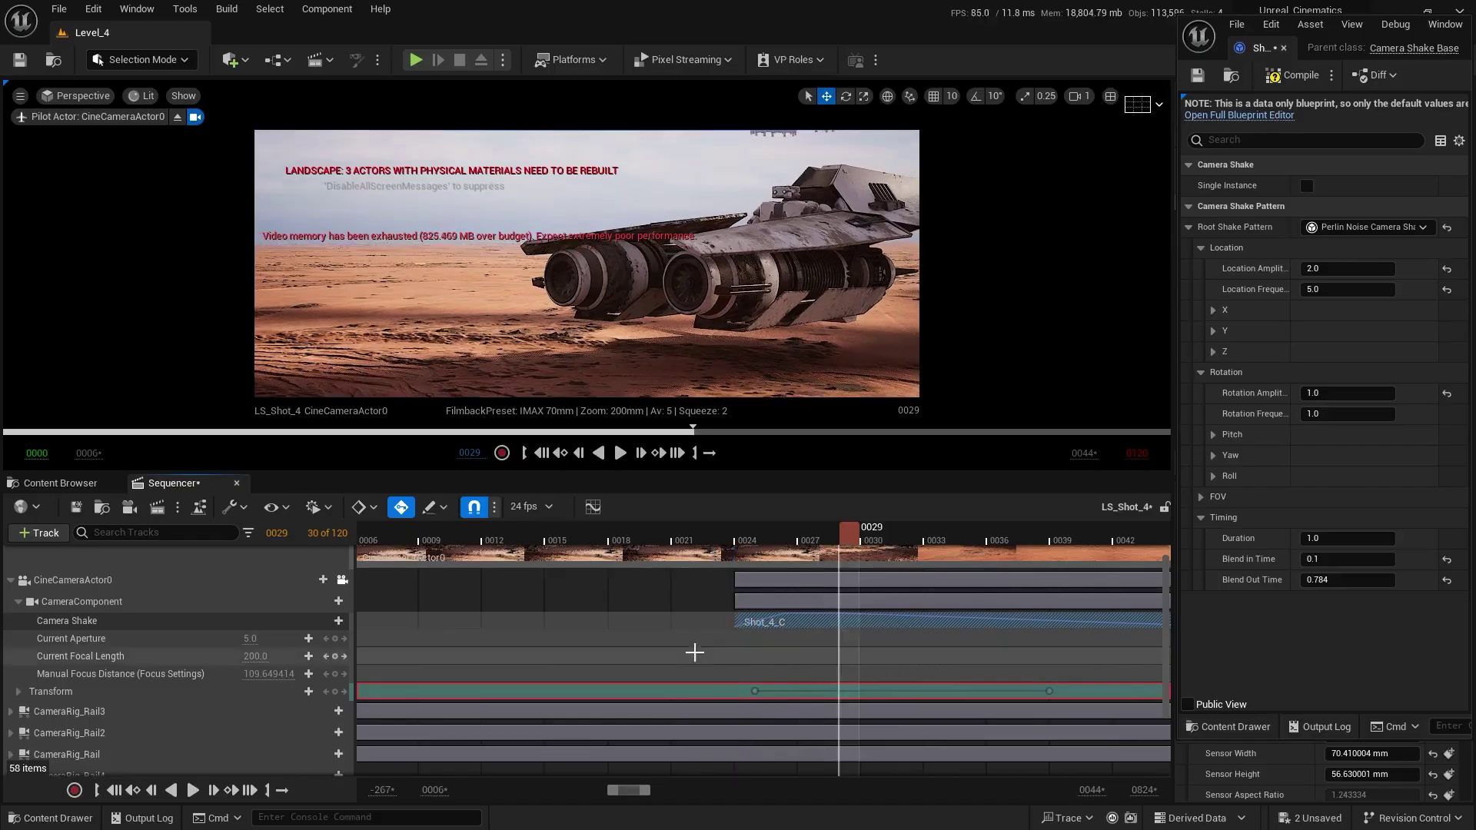
- Play the sequence twice from shortly before the camera shake section to review its timing
ctrl+scroll(691, 658, down, 6)
click(797, 690)
right_drag(798, 691, 687, 699)
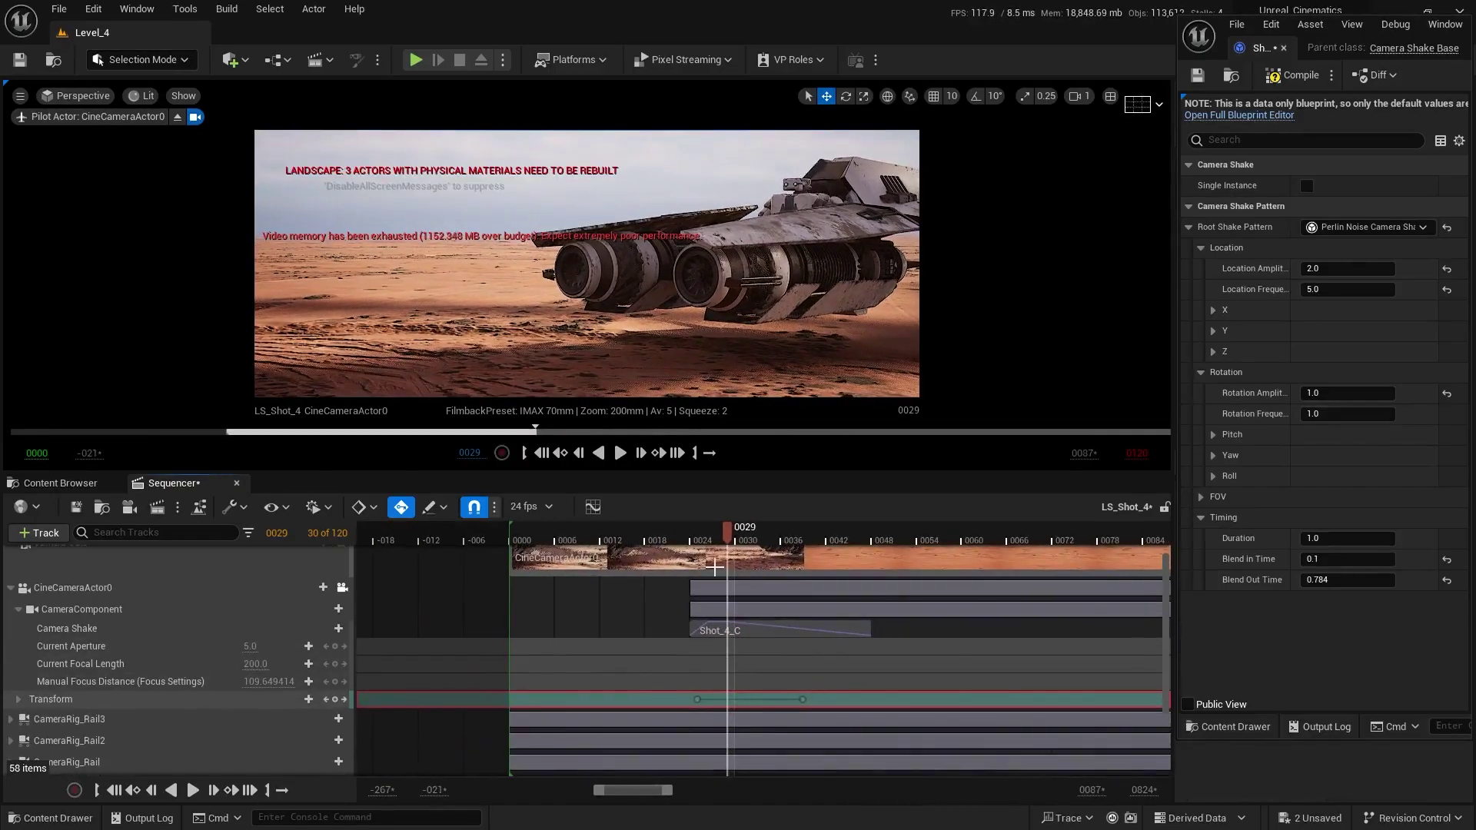
click(658, 534)
key(space)
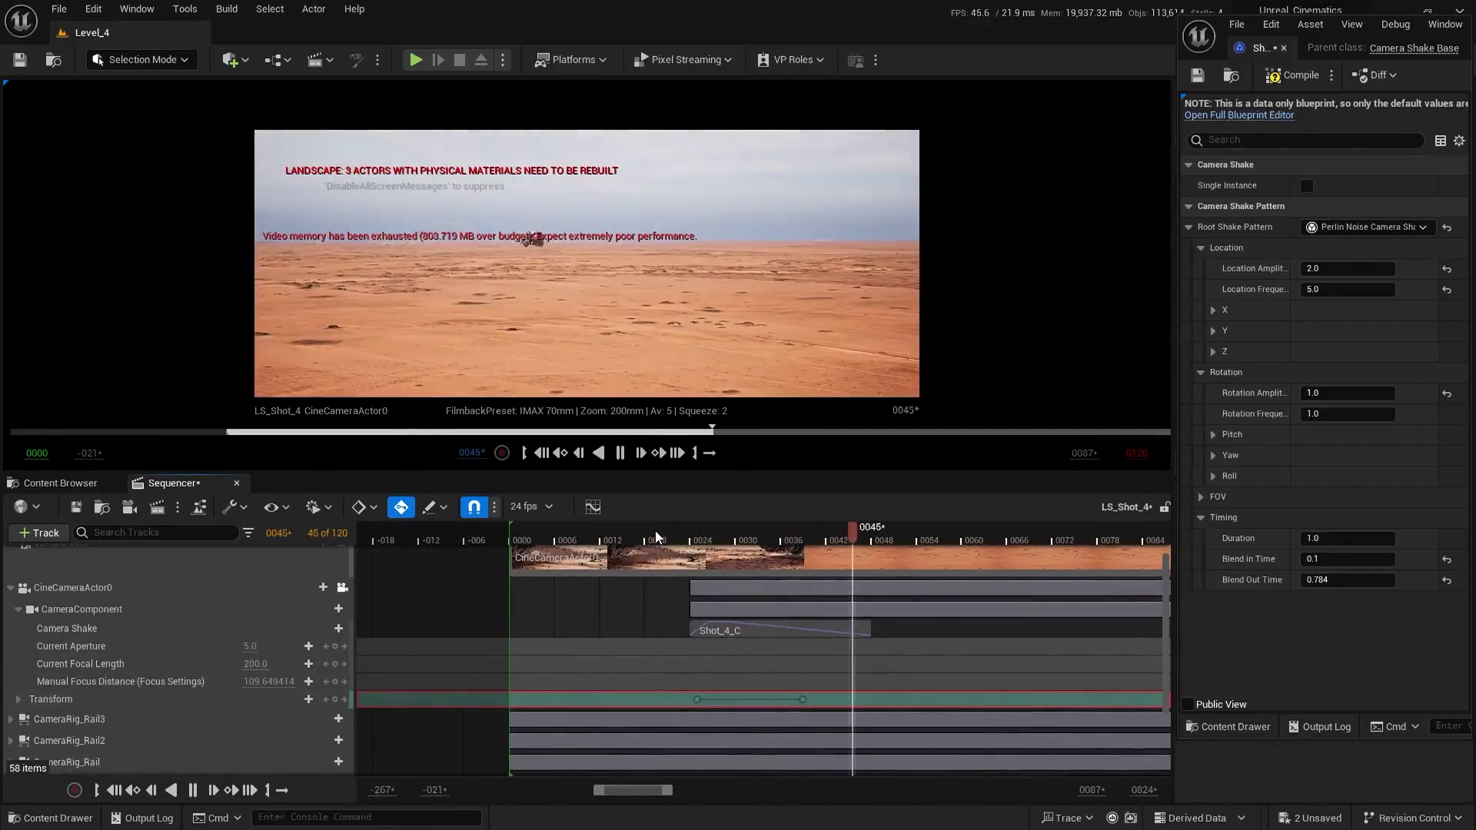
key(space)
click(657, 537)
key(space)
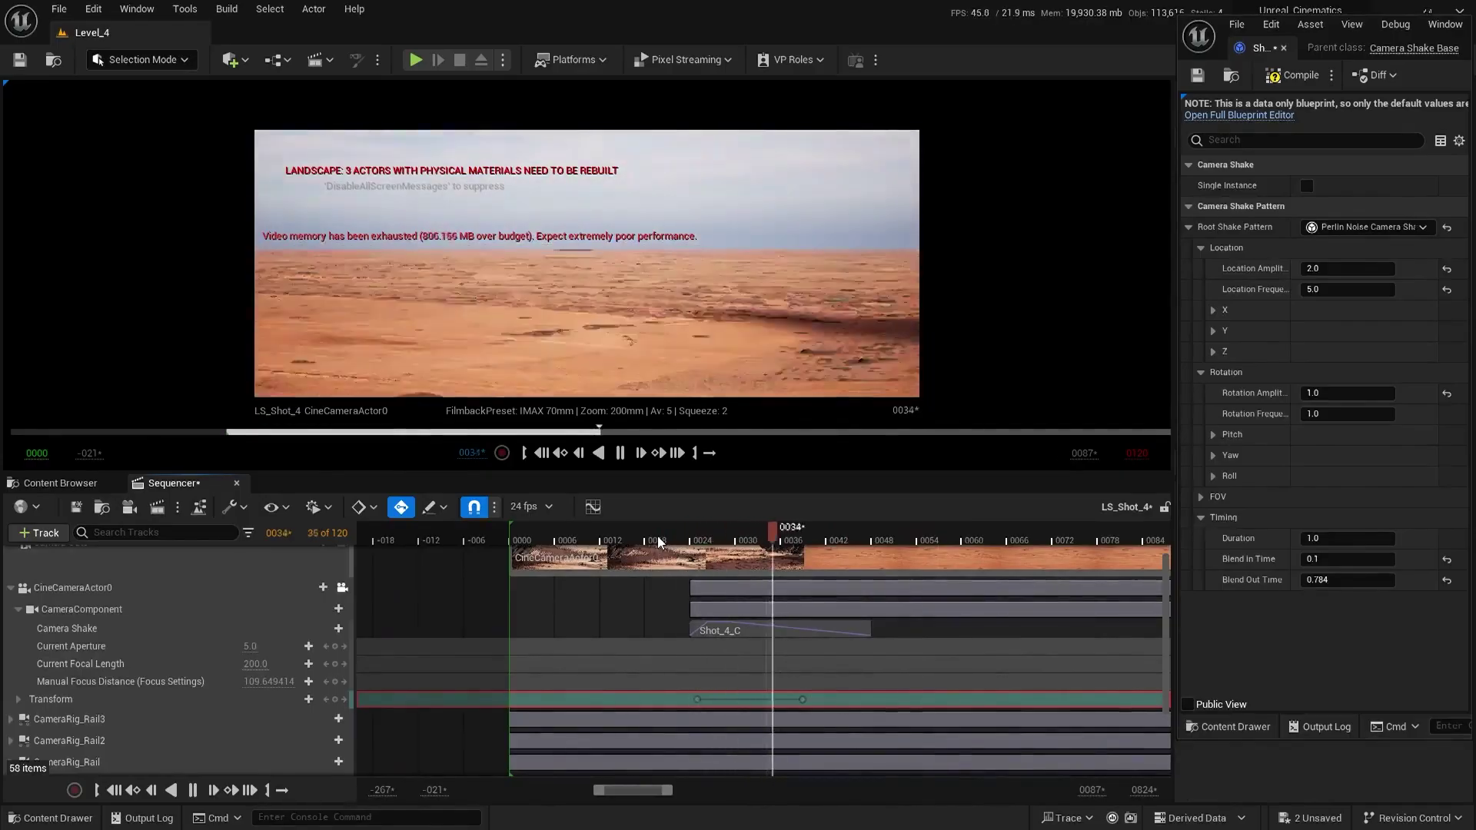
key(space)
- Set the Shot_4 camera shake's location amplitude multiplier to 3.0
scroll(692, 584, up, 1)
ctrl+scroll(926, 649, down, 2)
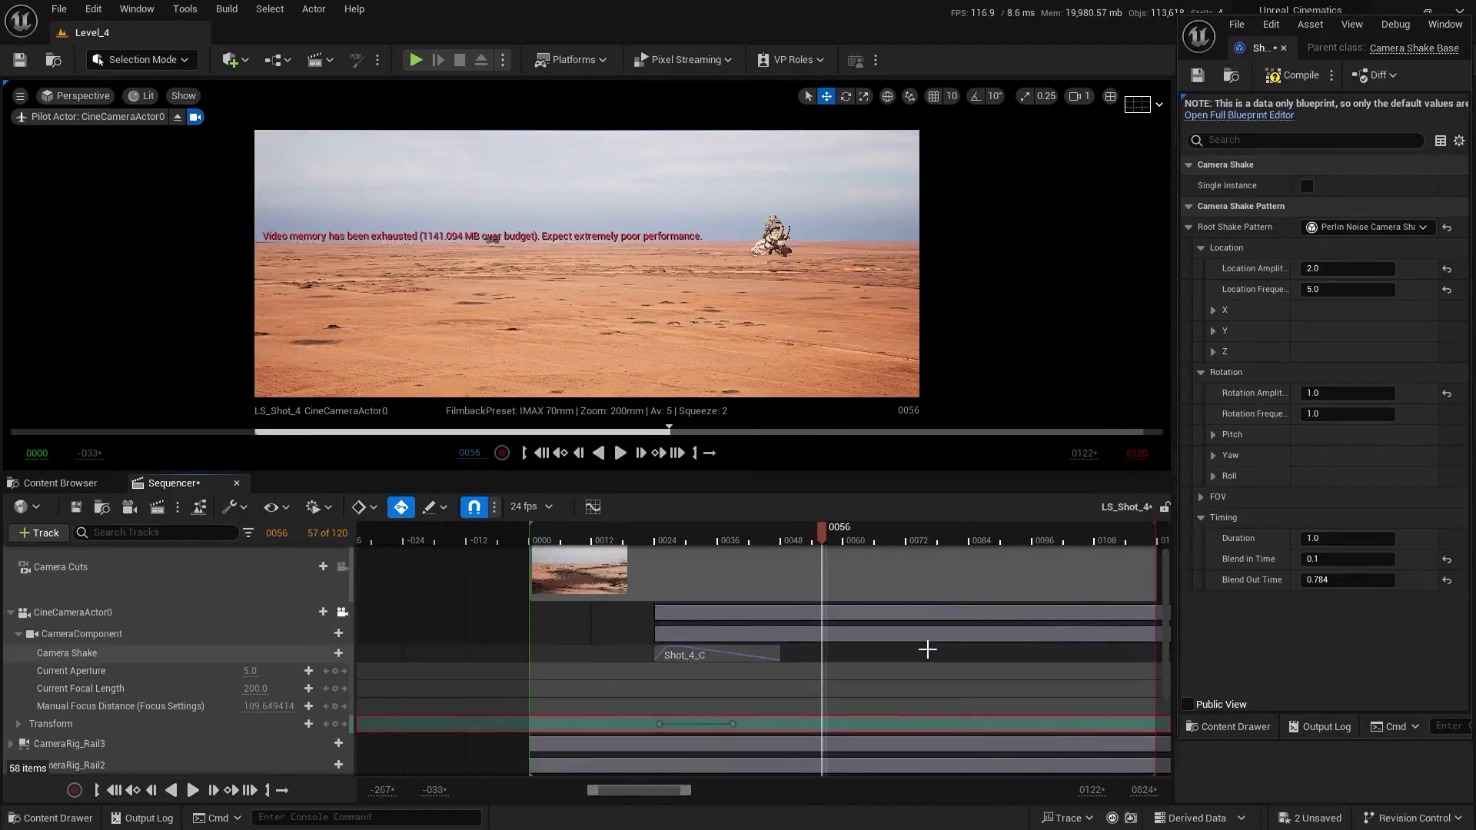
click(1339, 268)
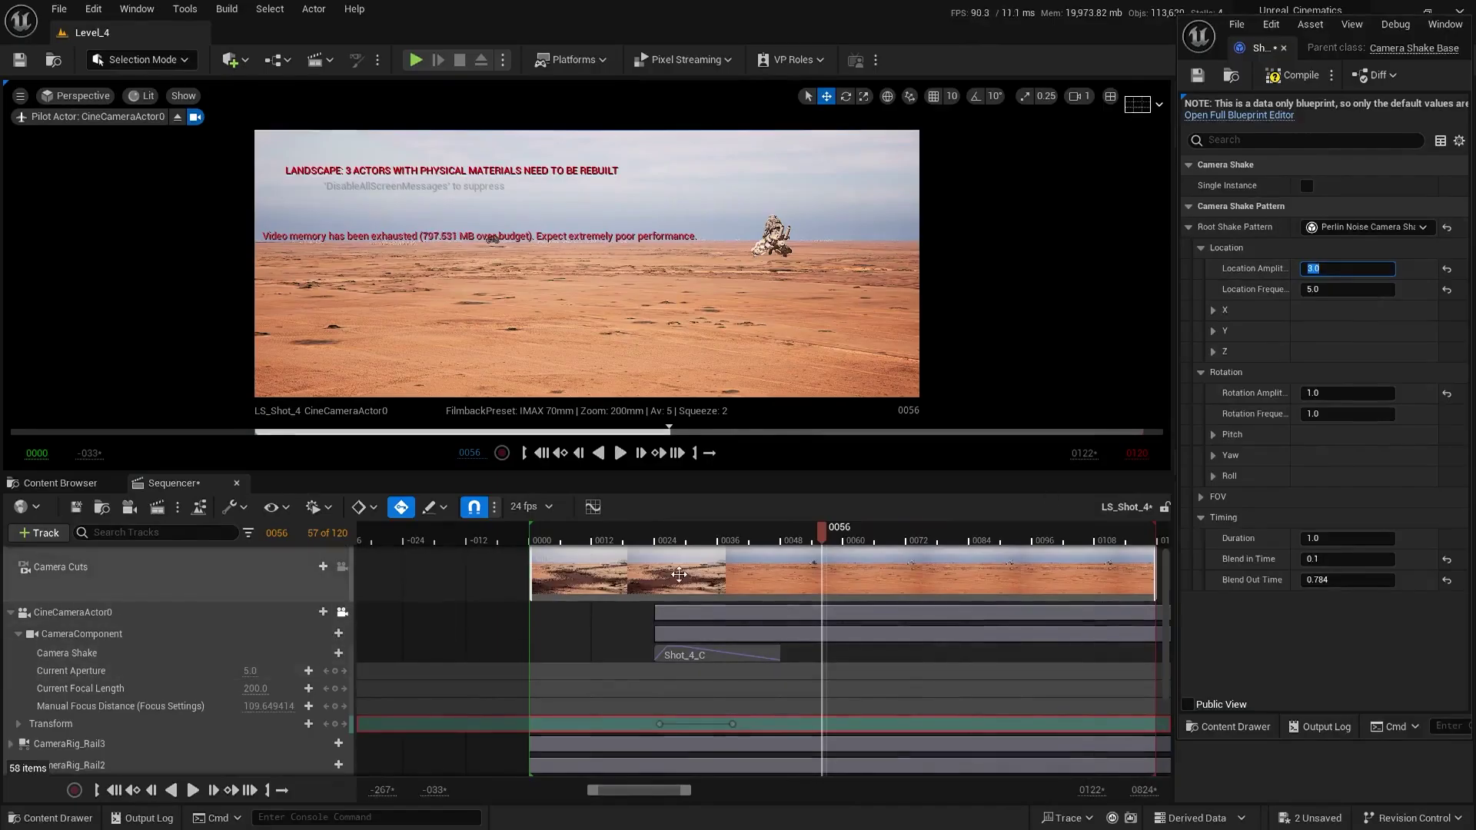
- Play the shot twice from about frame 18 and raise the shake's location amplitude multiplier to 4.0
click(624, 535)
key(space)
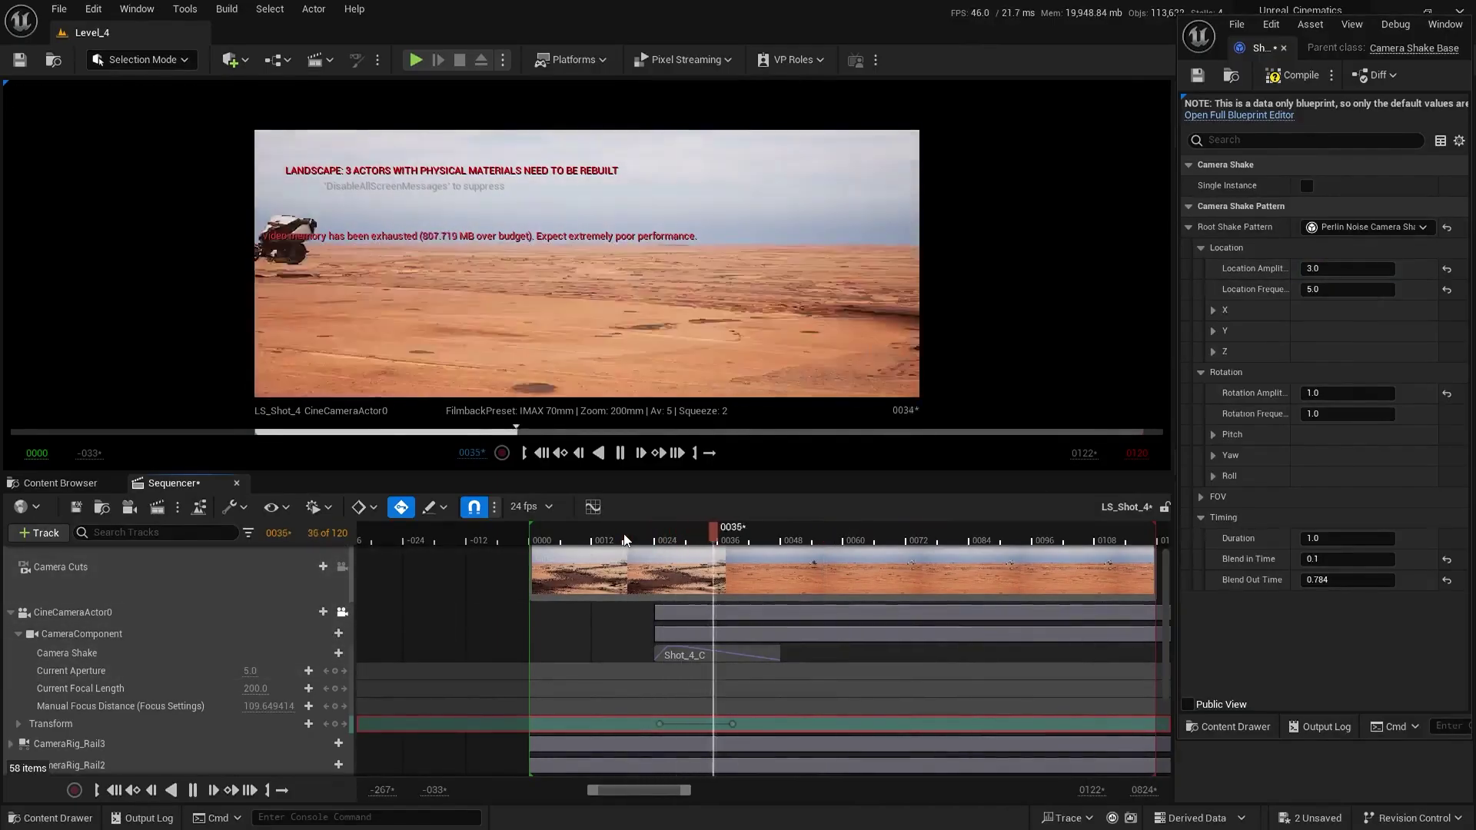
click(625, 536)
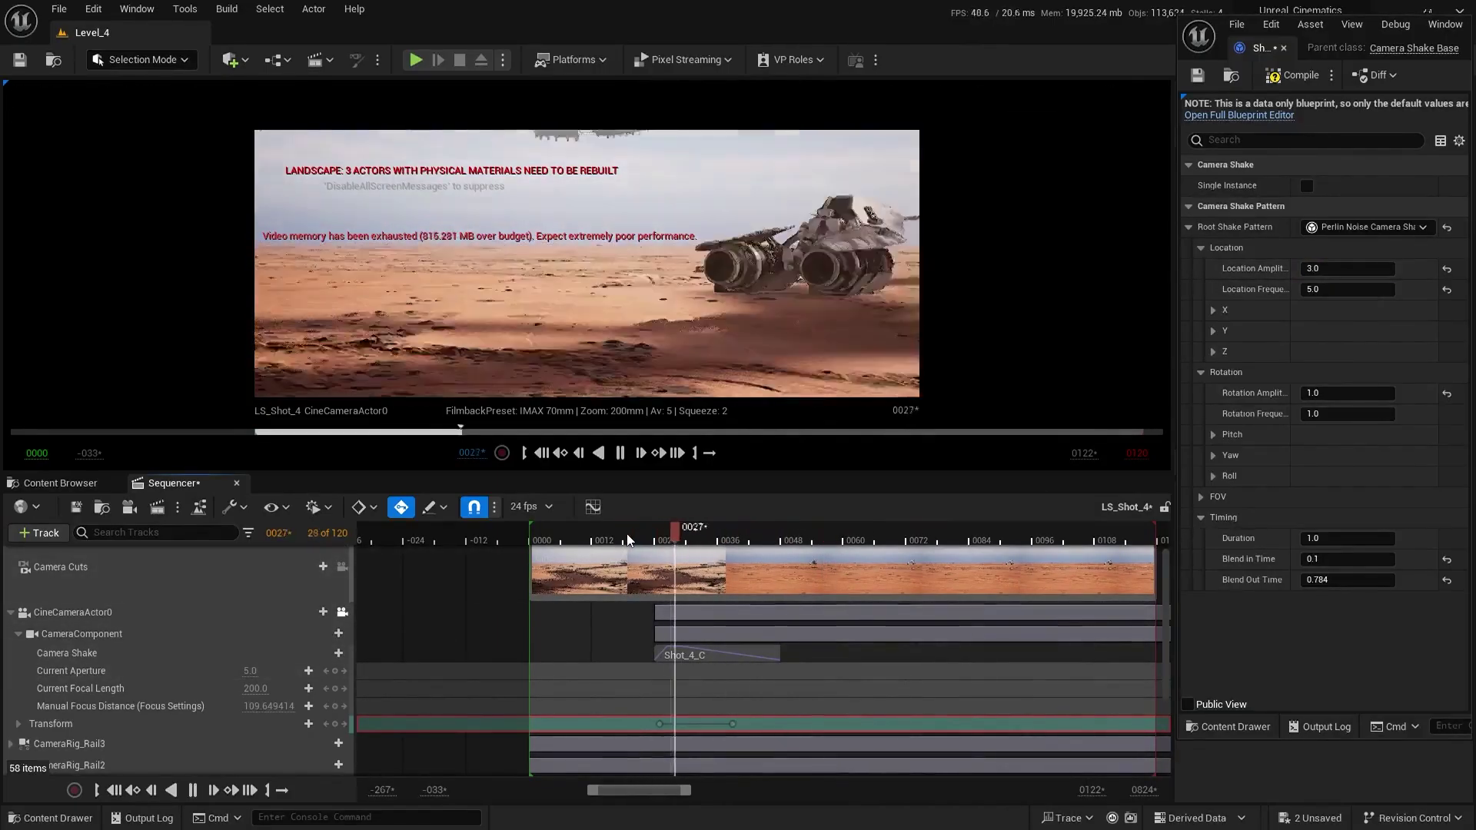
key(space)
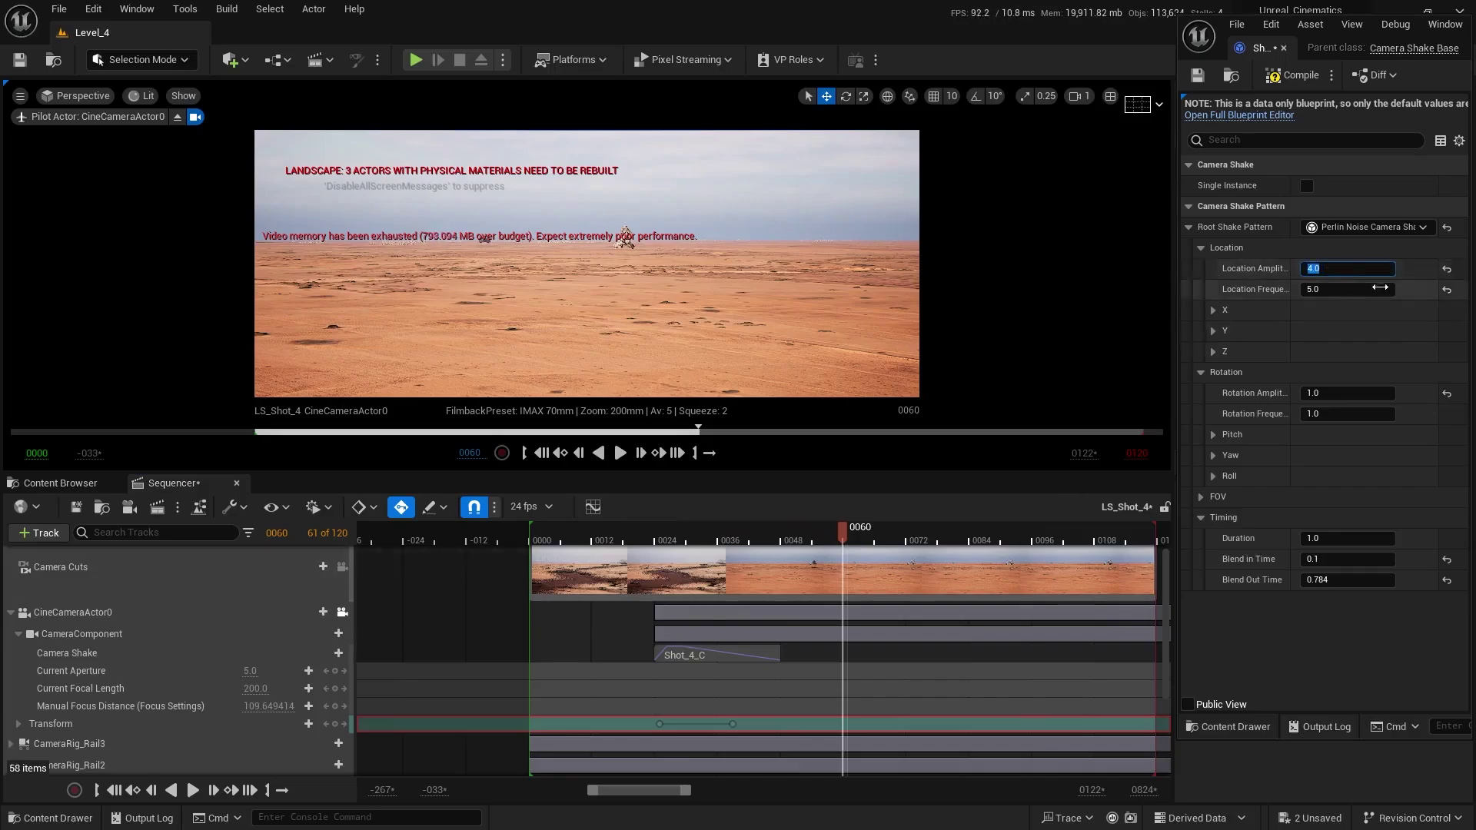
- Play the shot twice from about frame 14 to review the stronger location shake
click(605, 538)
key(space)
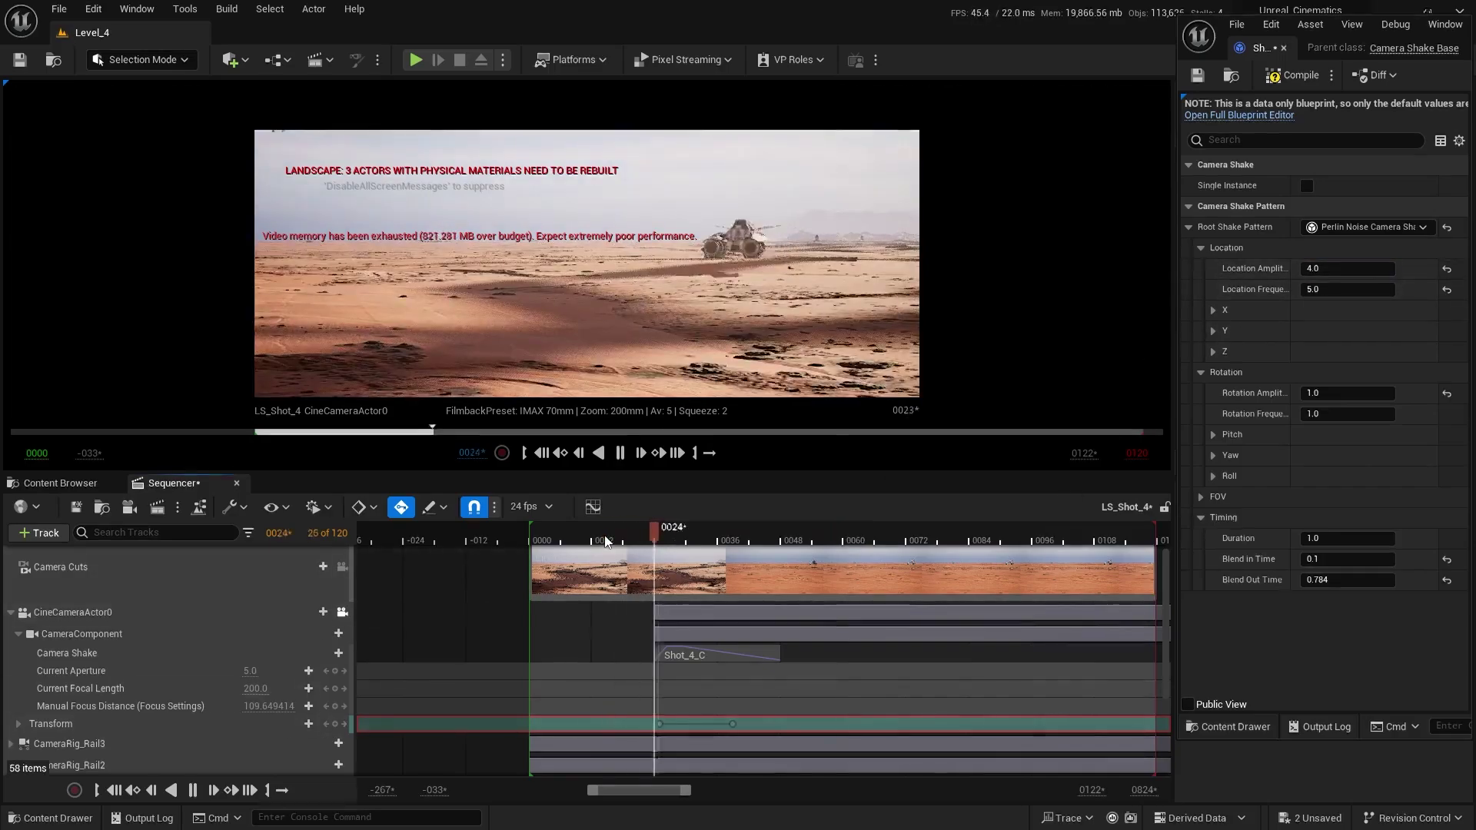
click(607, 541)
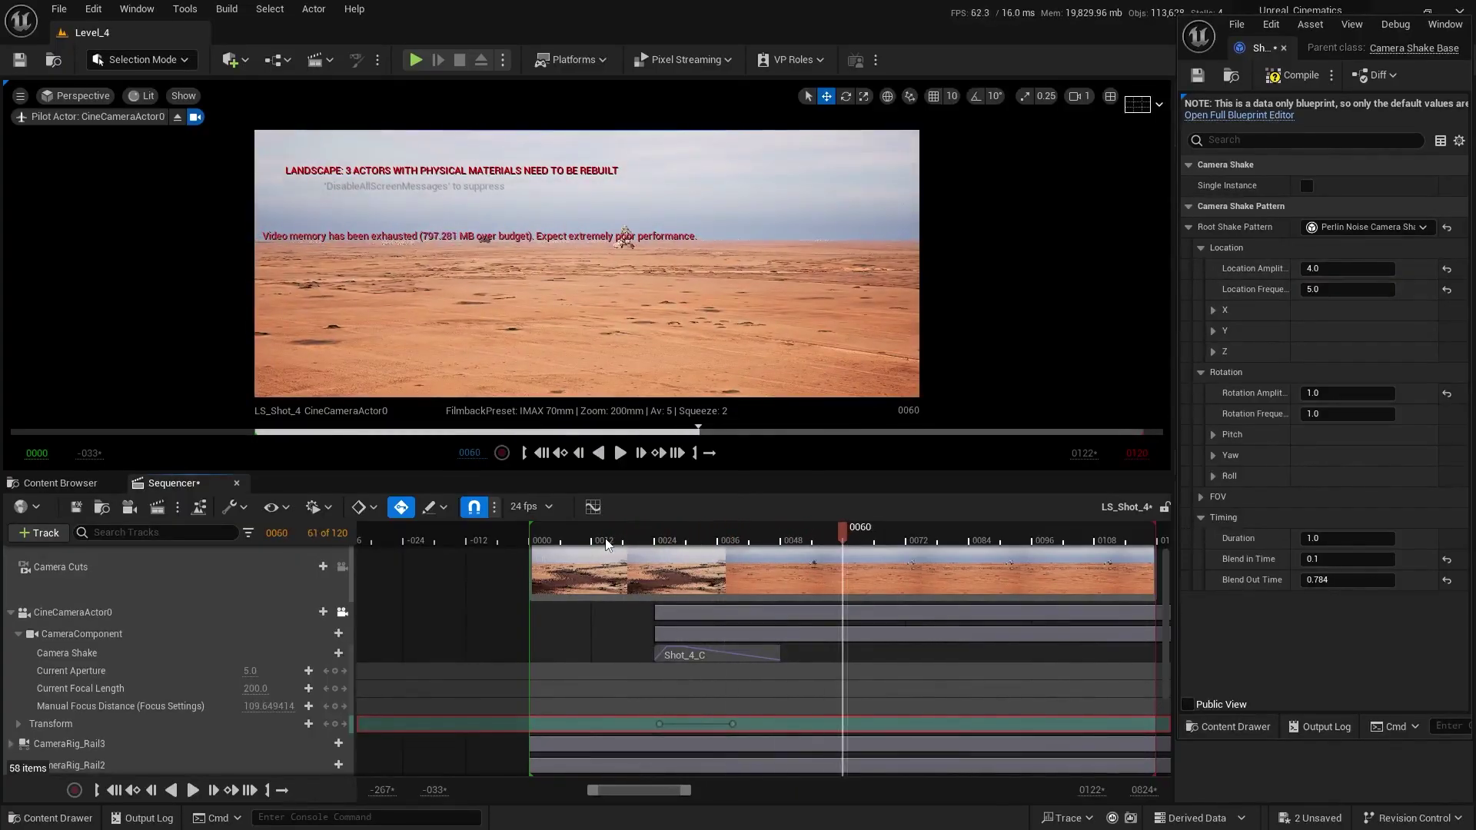
- Set the camera shake's duration to 1.5 and its blend out time to about 1.289
mouse_move(720, 694)
right_down()
mouse_move(652, 662)
mouse_move(697, 701)
right_up()
ctrl+scroll(657, 670, up, 1)
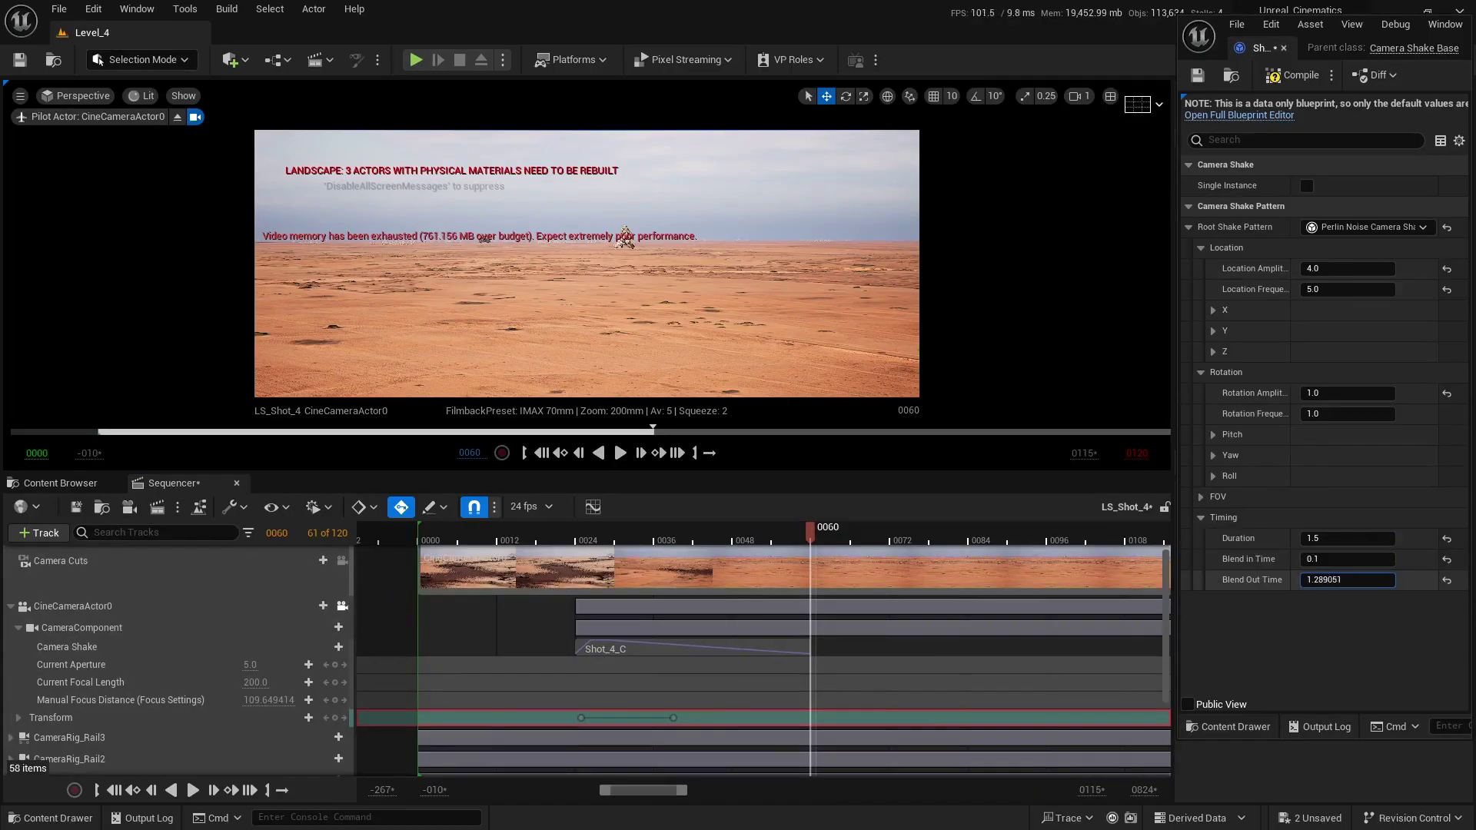
click(676, 444)
- Play the shot twice from about frame 16 and set the shake's rotation amplitude multiplier to 0.5
click(525, 538)
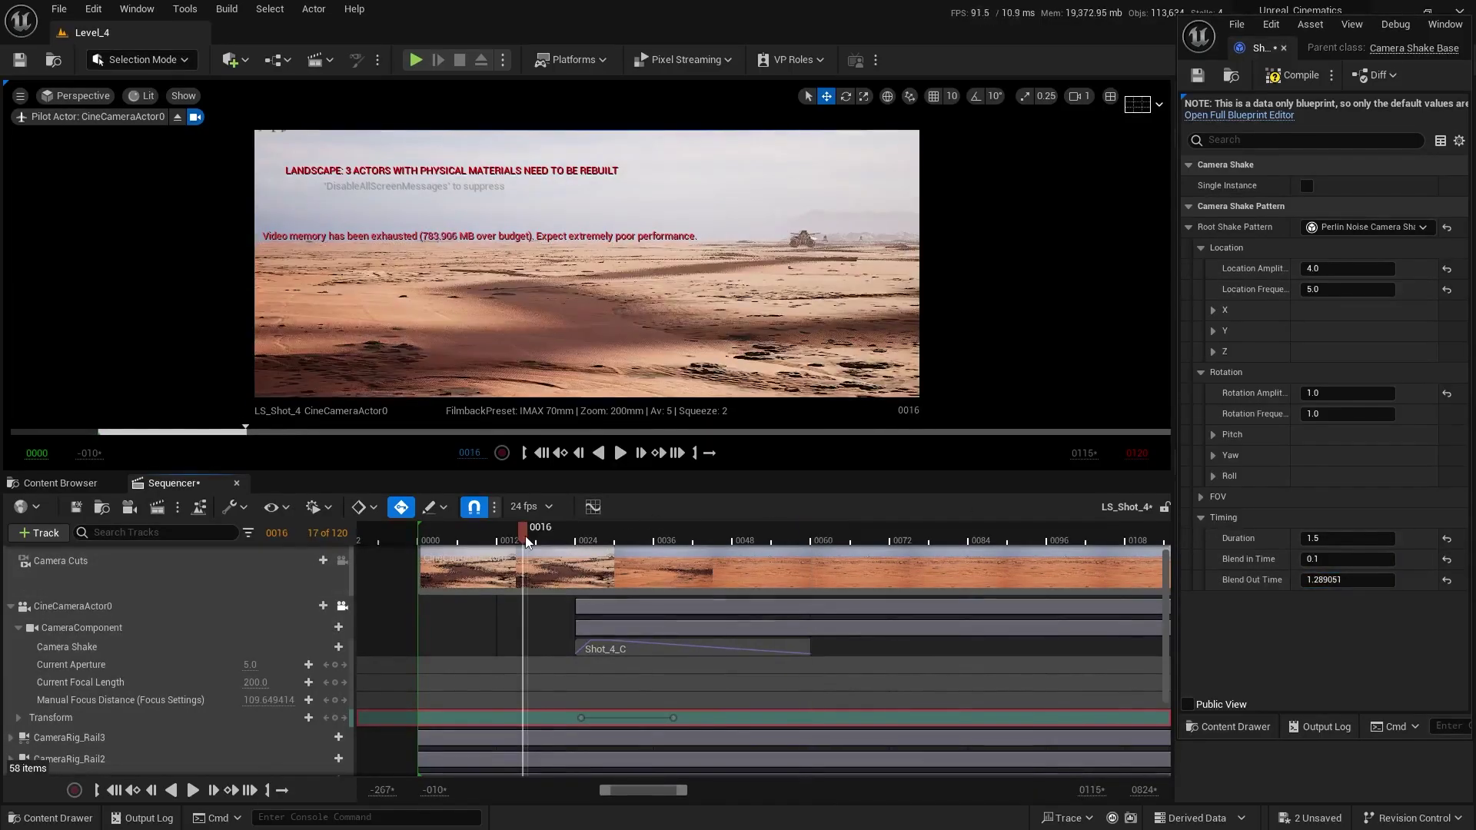
key(space)
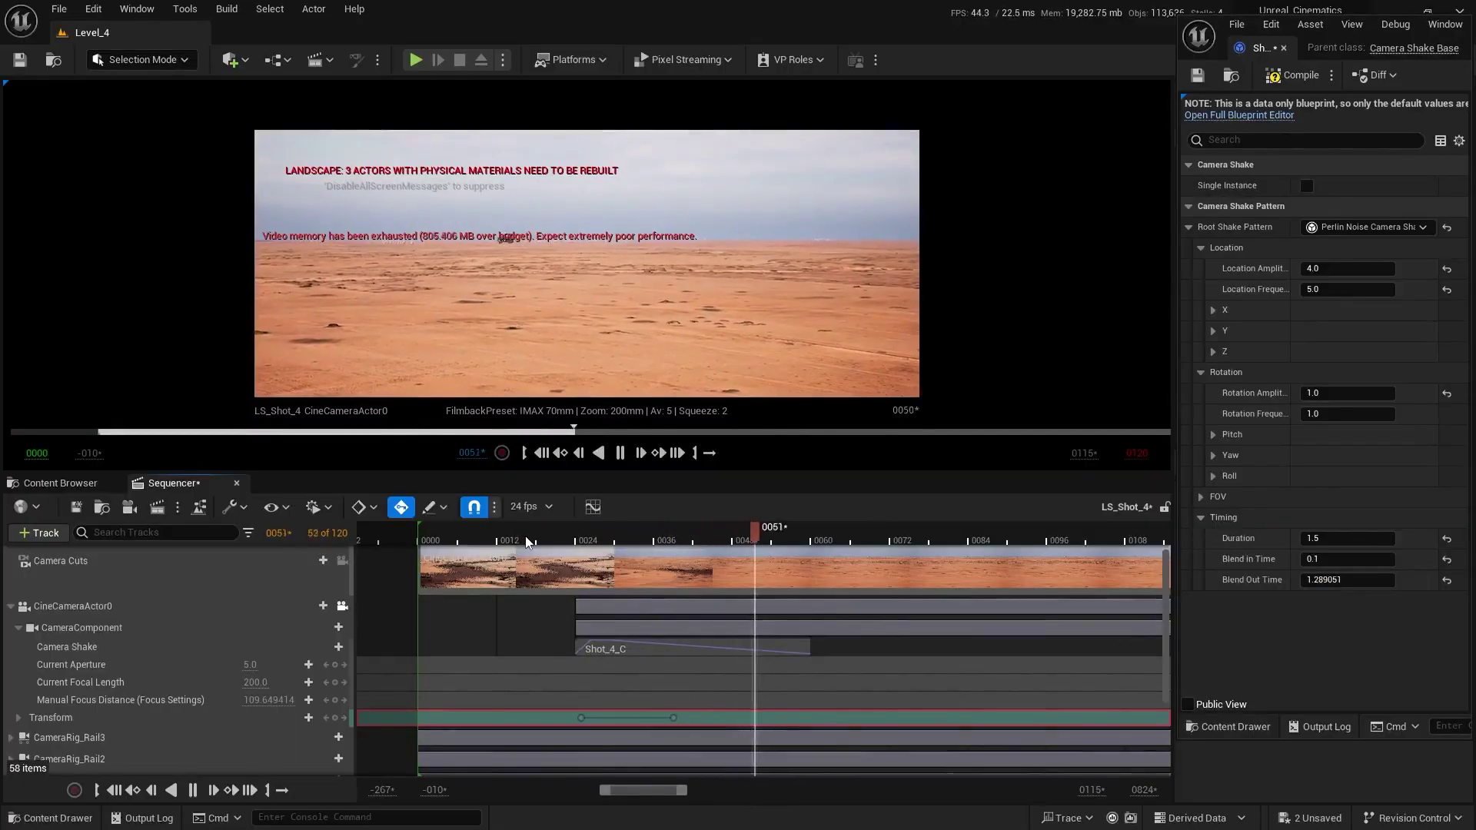
click(529, 541)
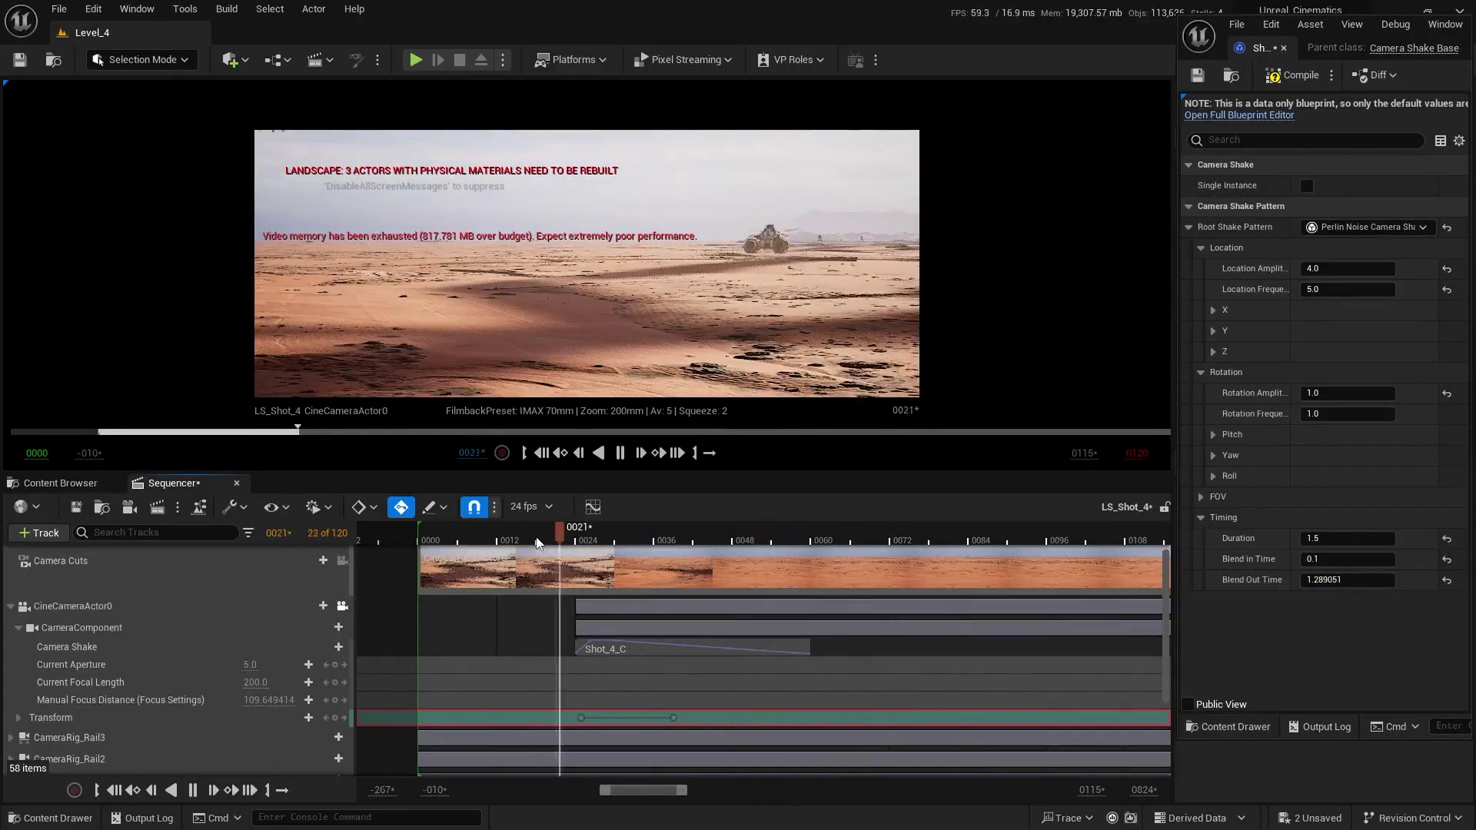
key(space)
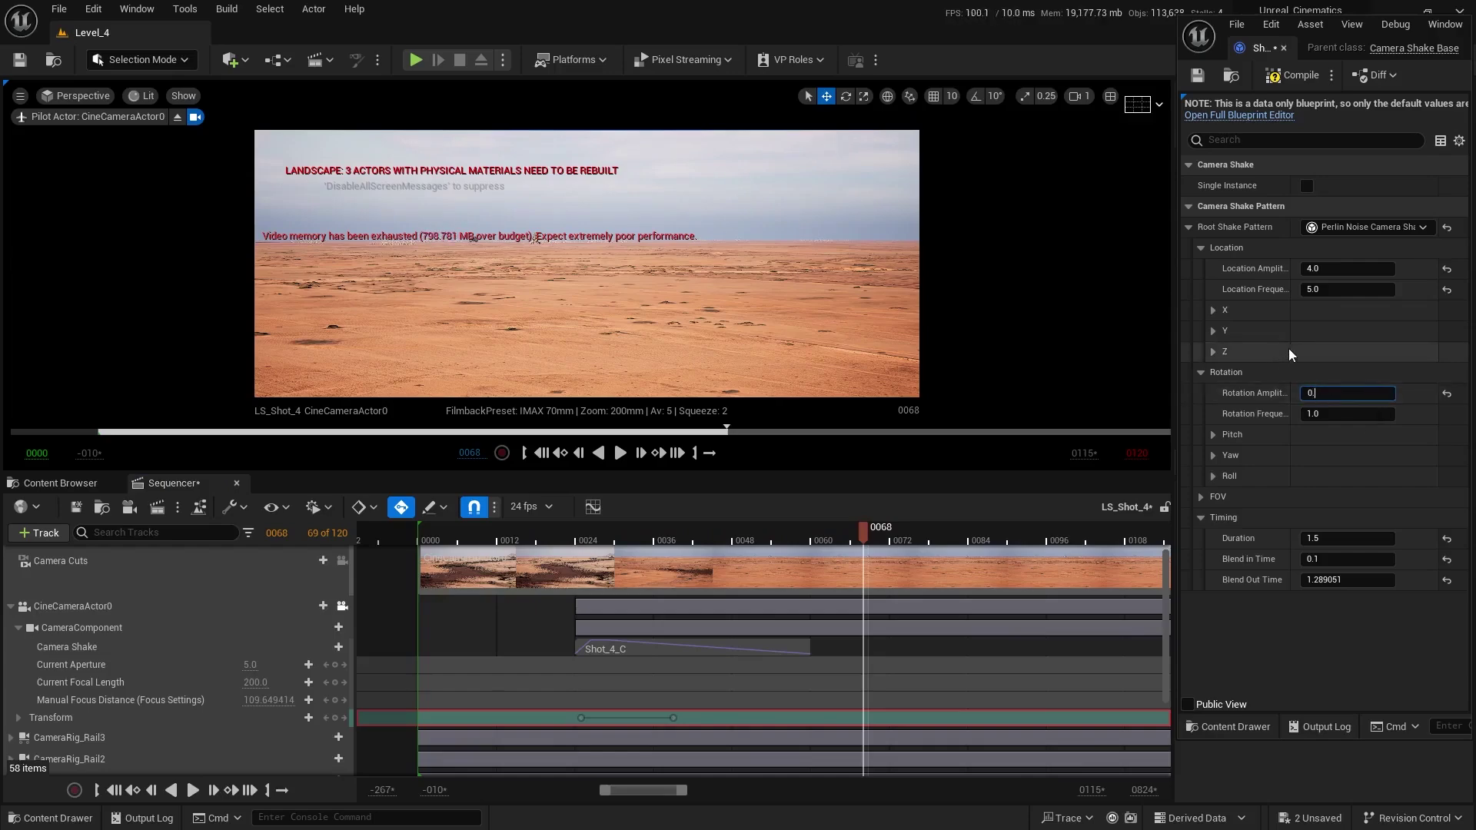
text(5)
key(Return)
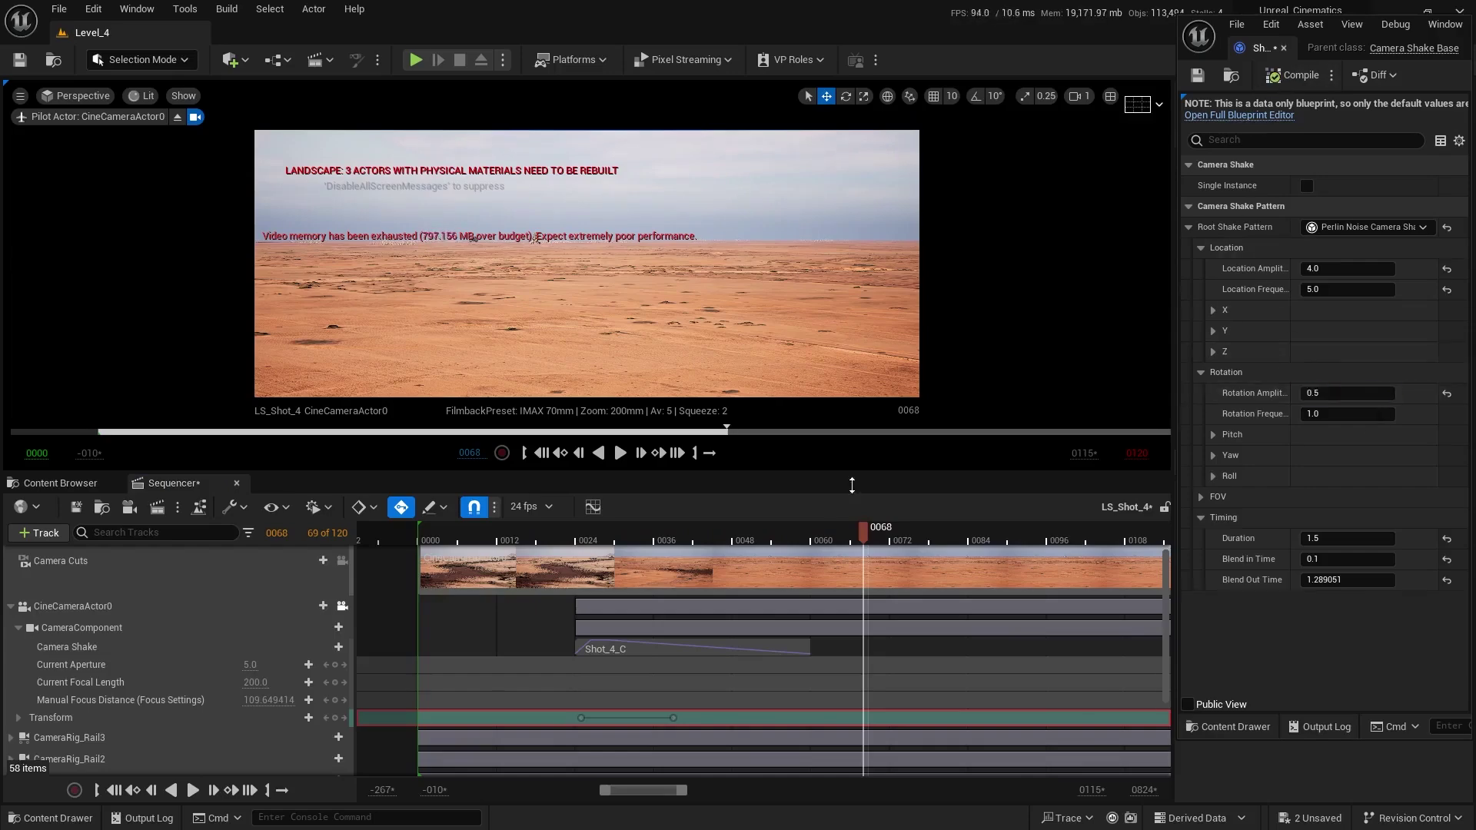
- Play the shot twice from shortly before the shake and set the rotation amplitude multiplier to 0.6
click(519, 530)
key(space)
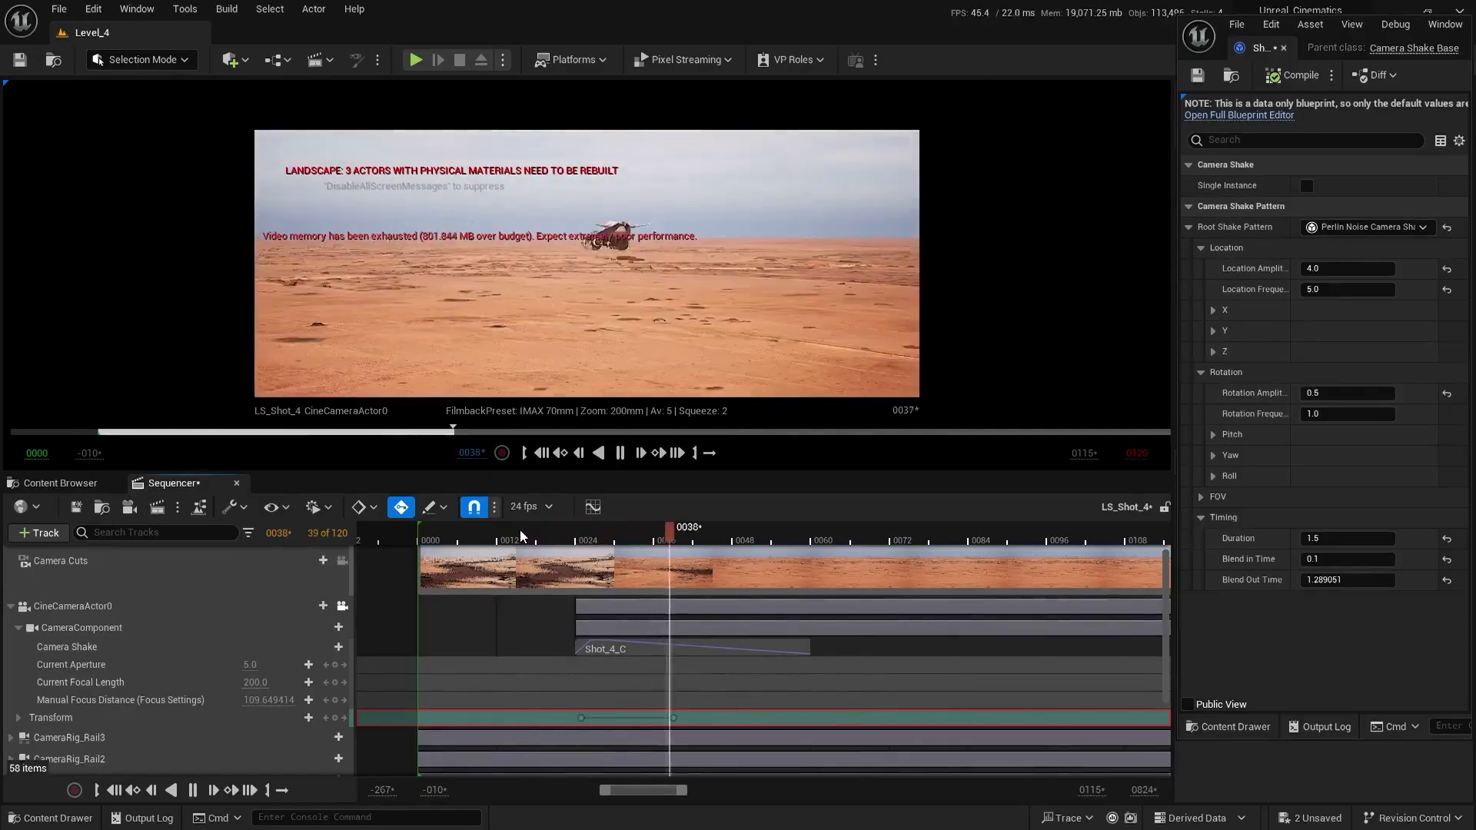
click(529, 539)
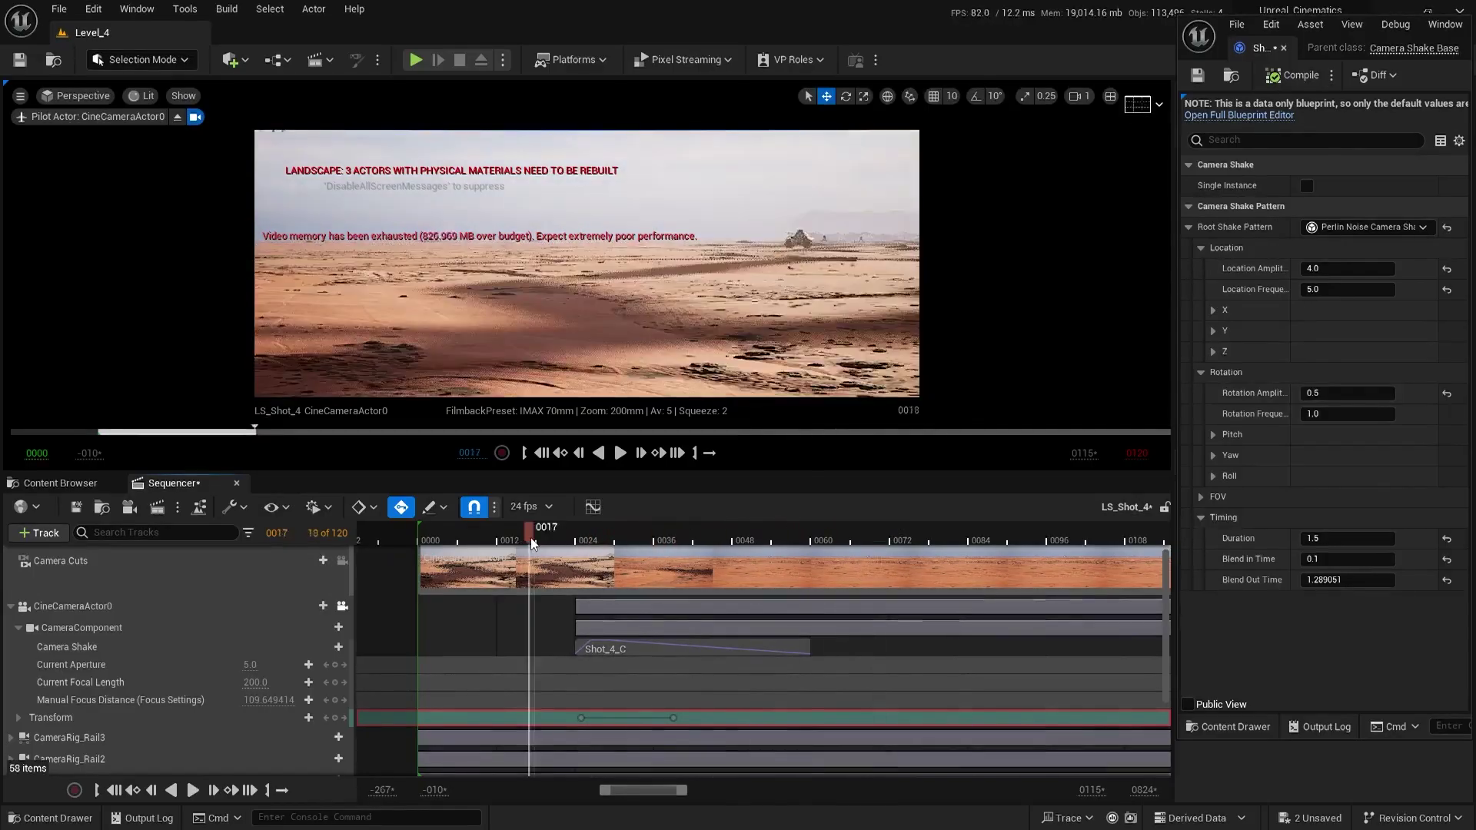
key(space)
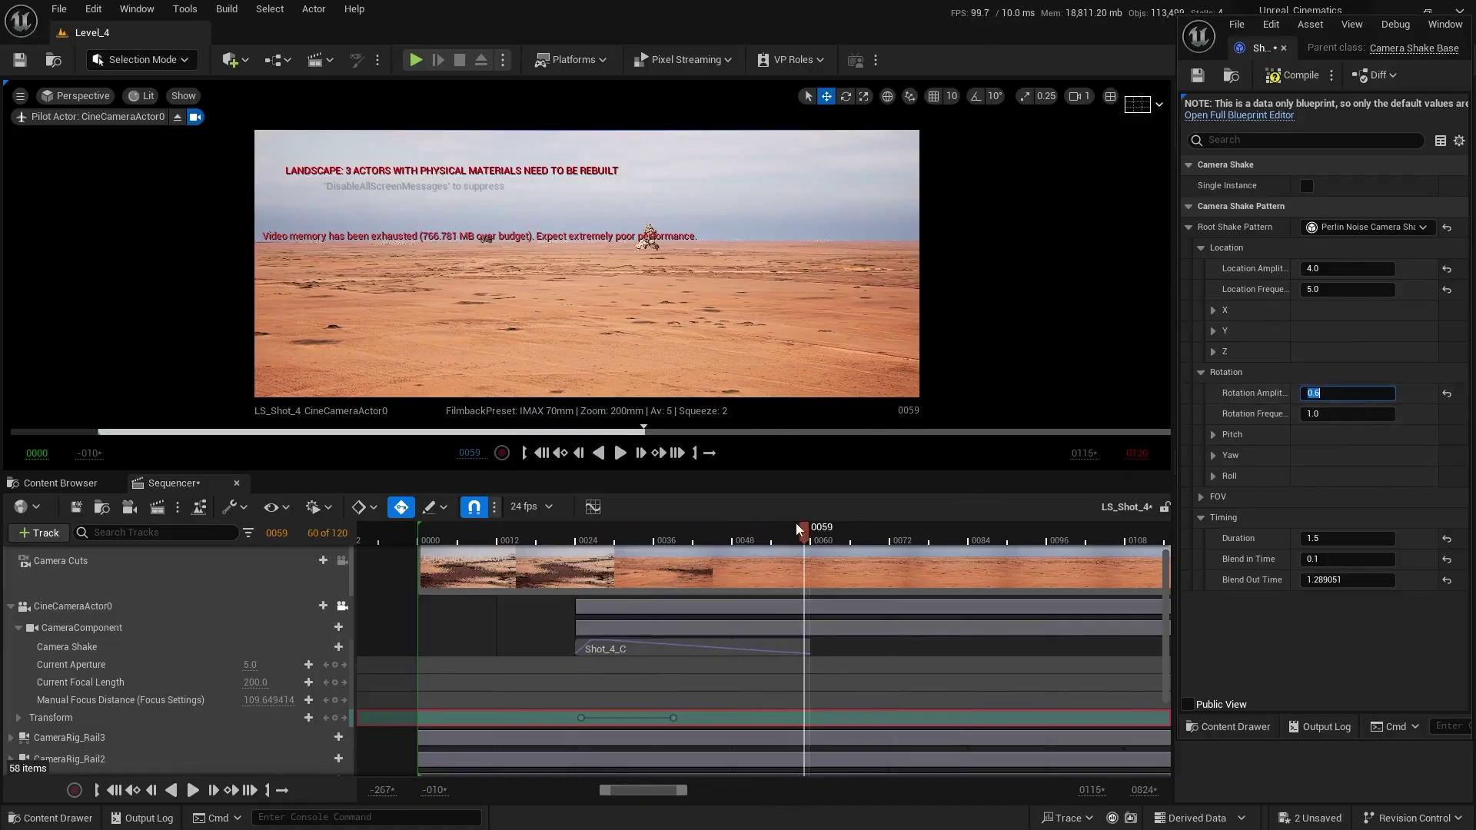
- Replay the shake twice from about frame 15 and set the rotation amplitude multiplier to 0.65
click(515, 534)
key(space)
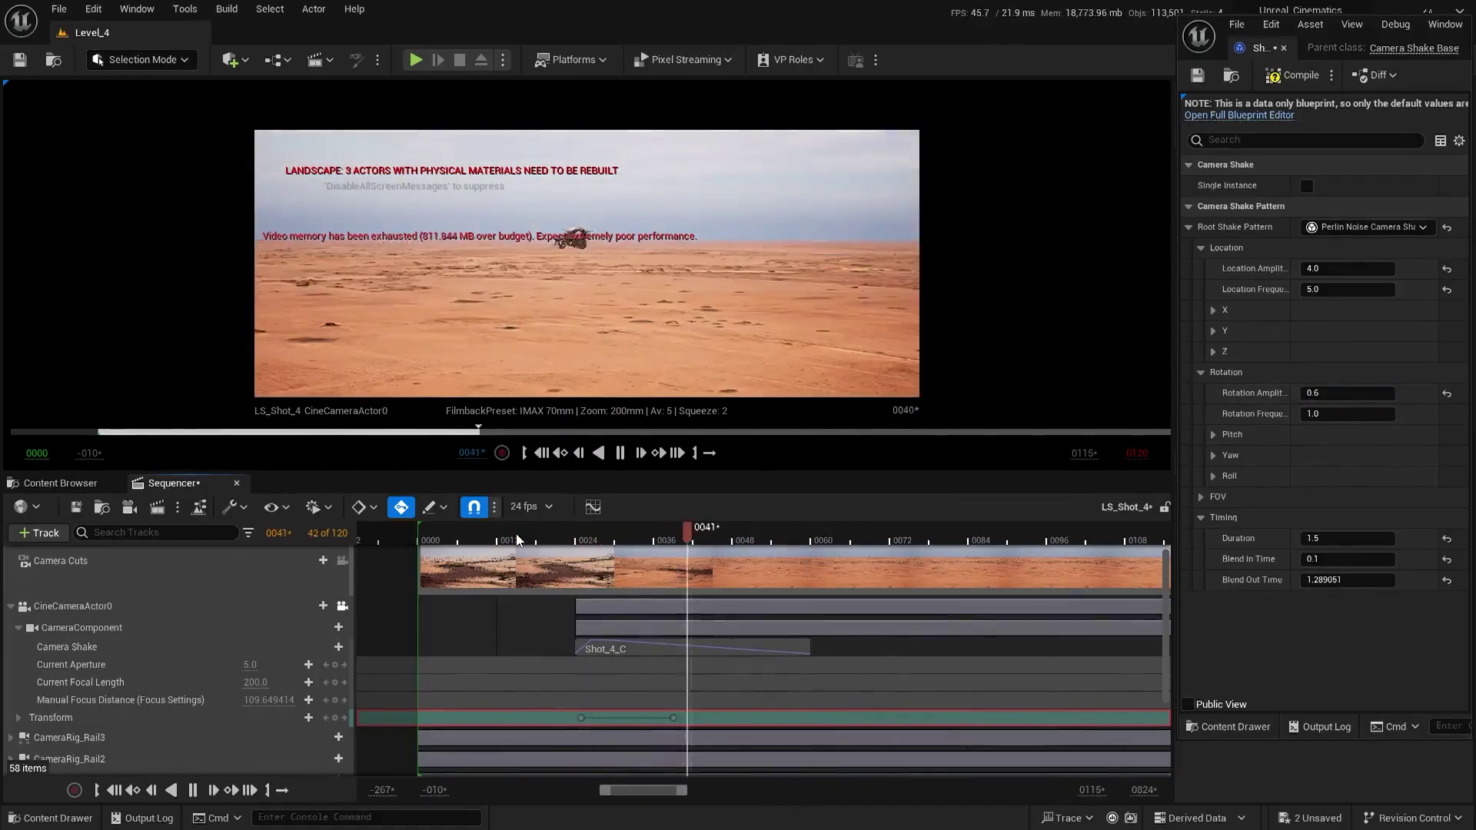
click(529, 542)
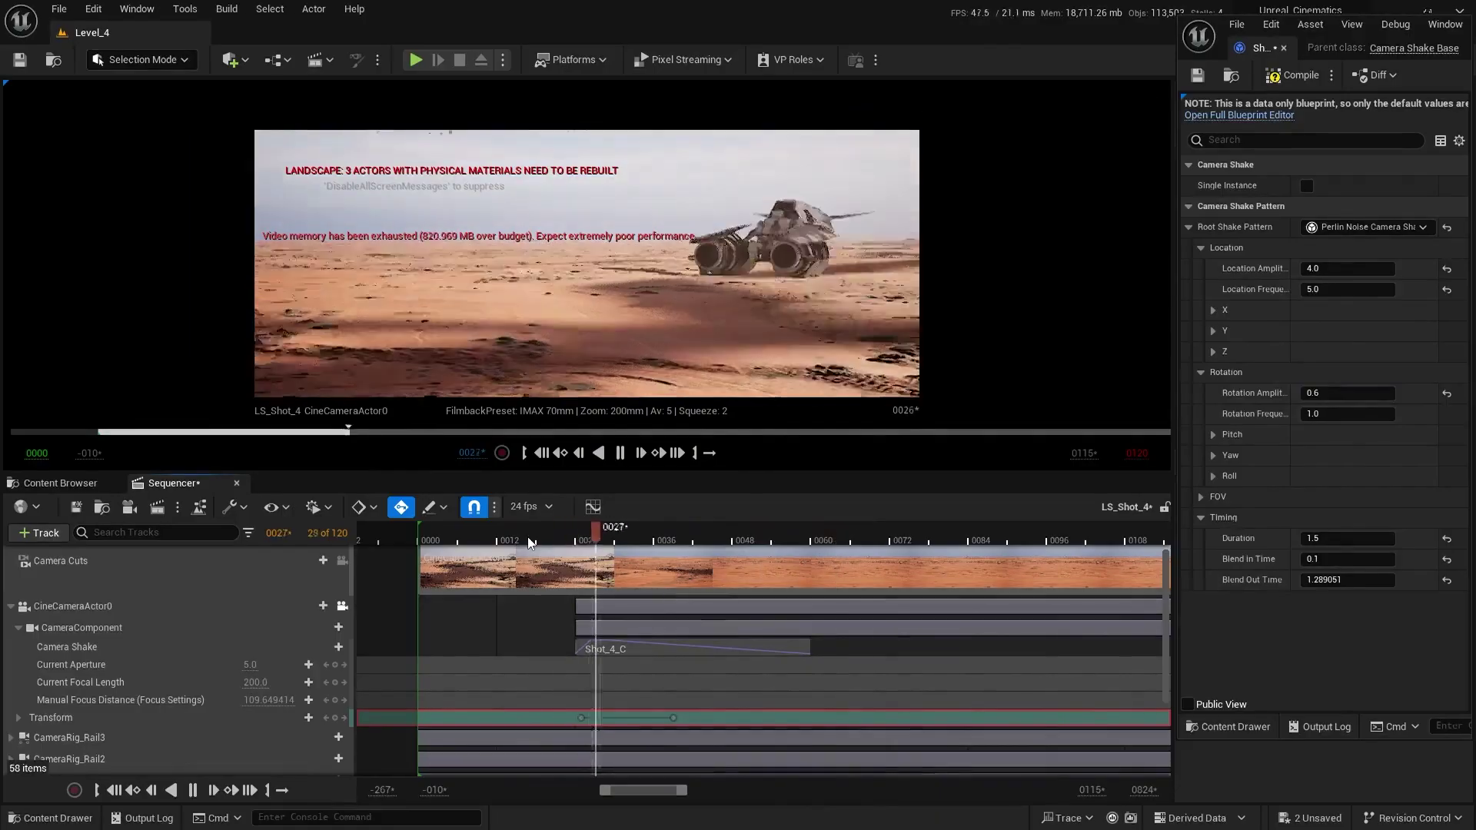
key(space)
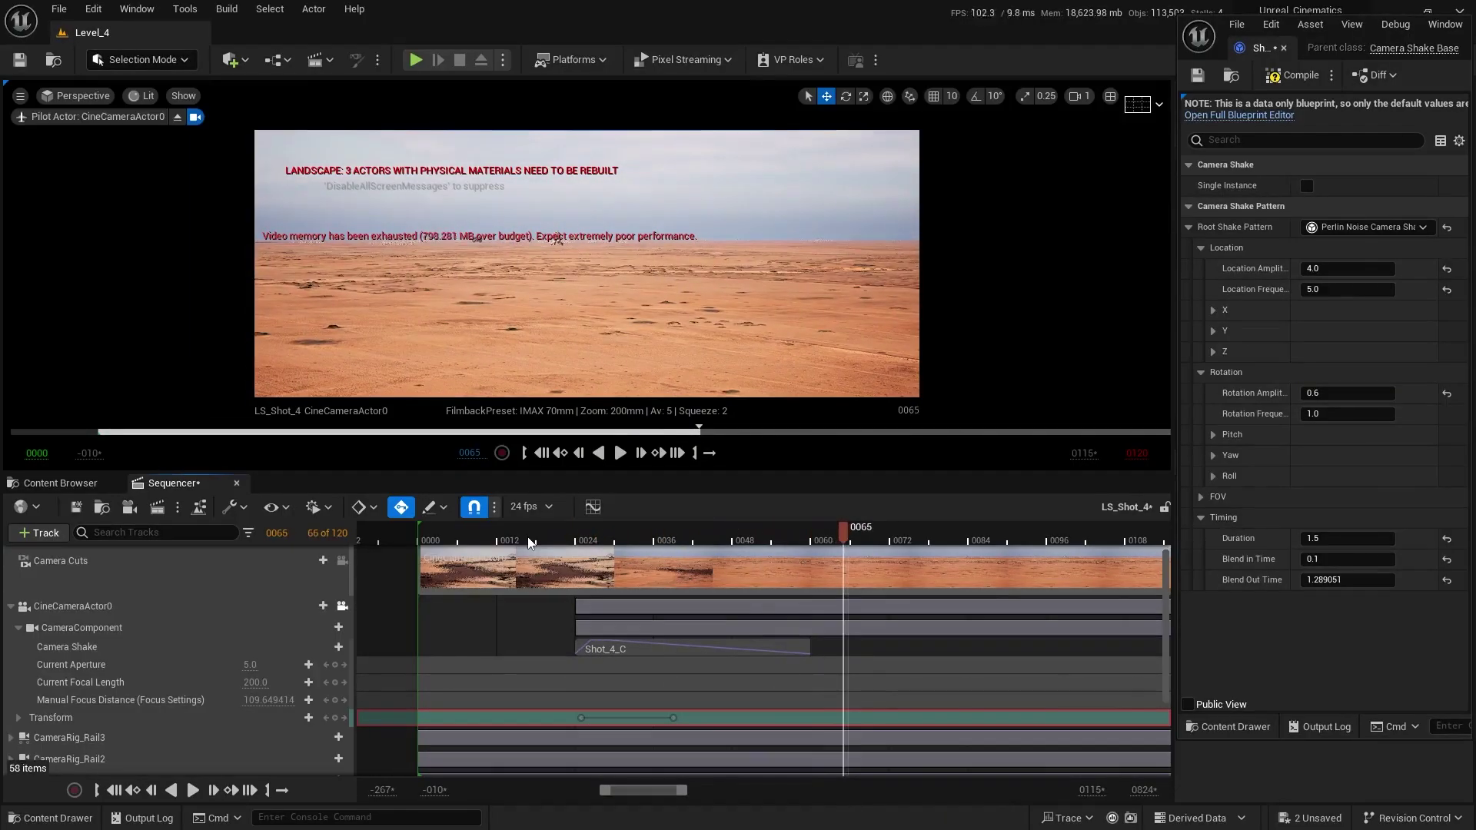
click(1316, 395)
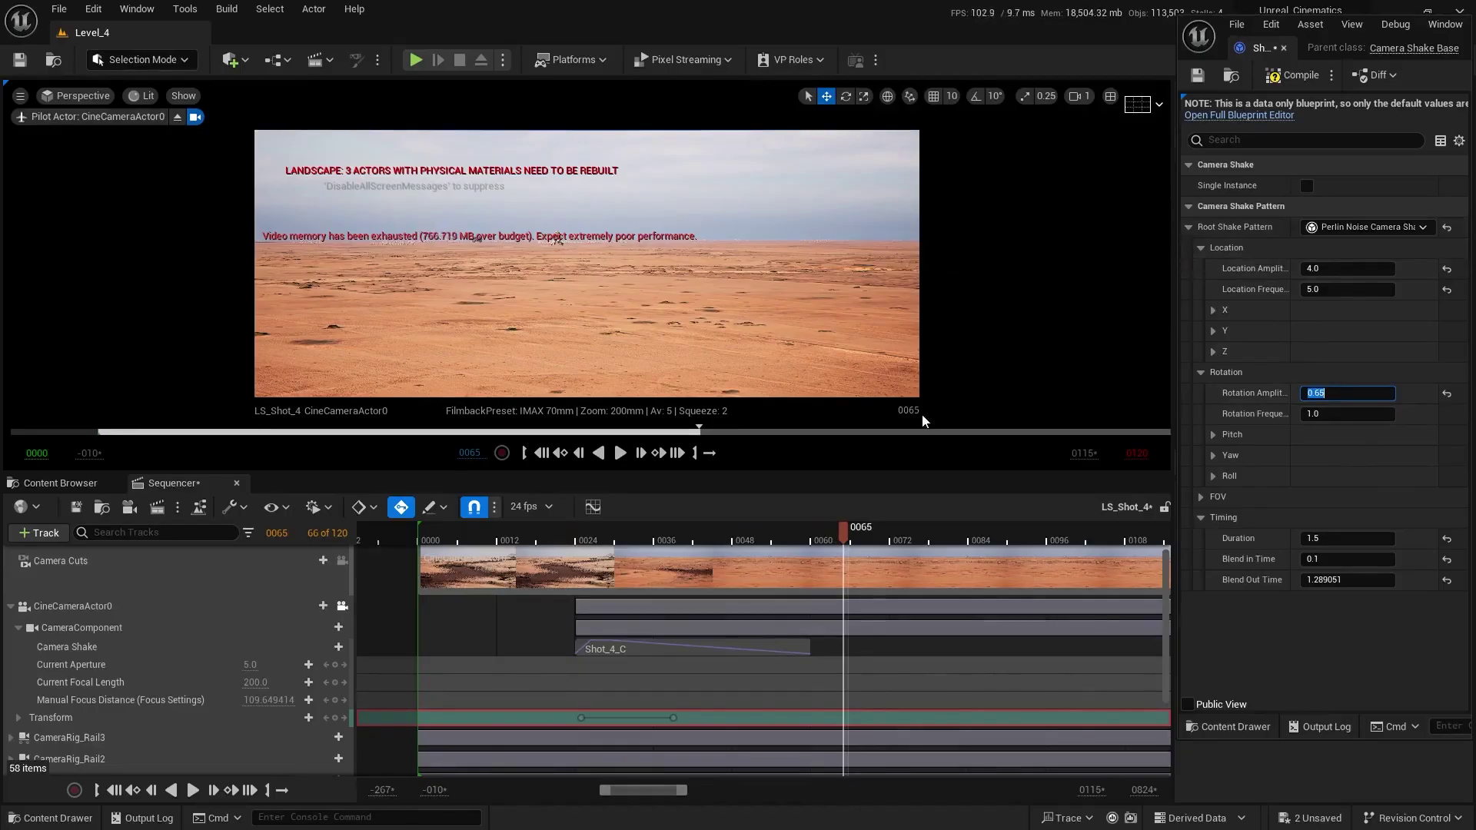
- Play the shot from about frame 21 and try a rotation amplitude multiplier of 0.75
click(556, 538)
key(space)
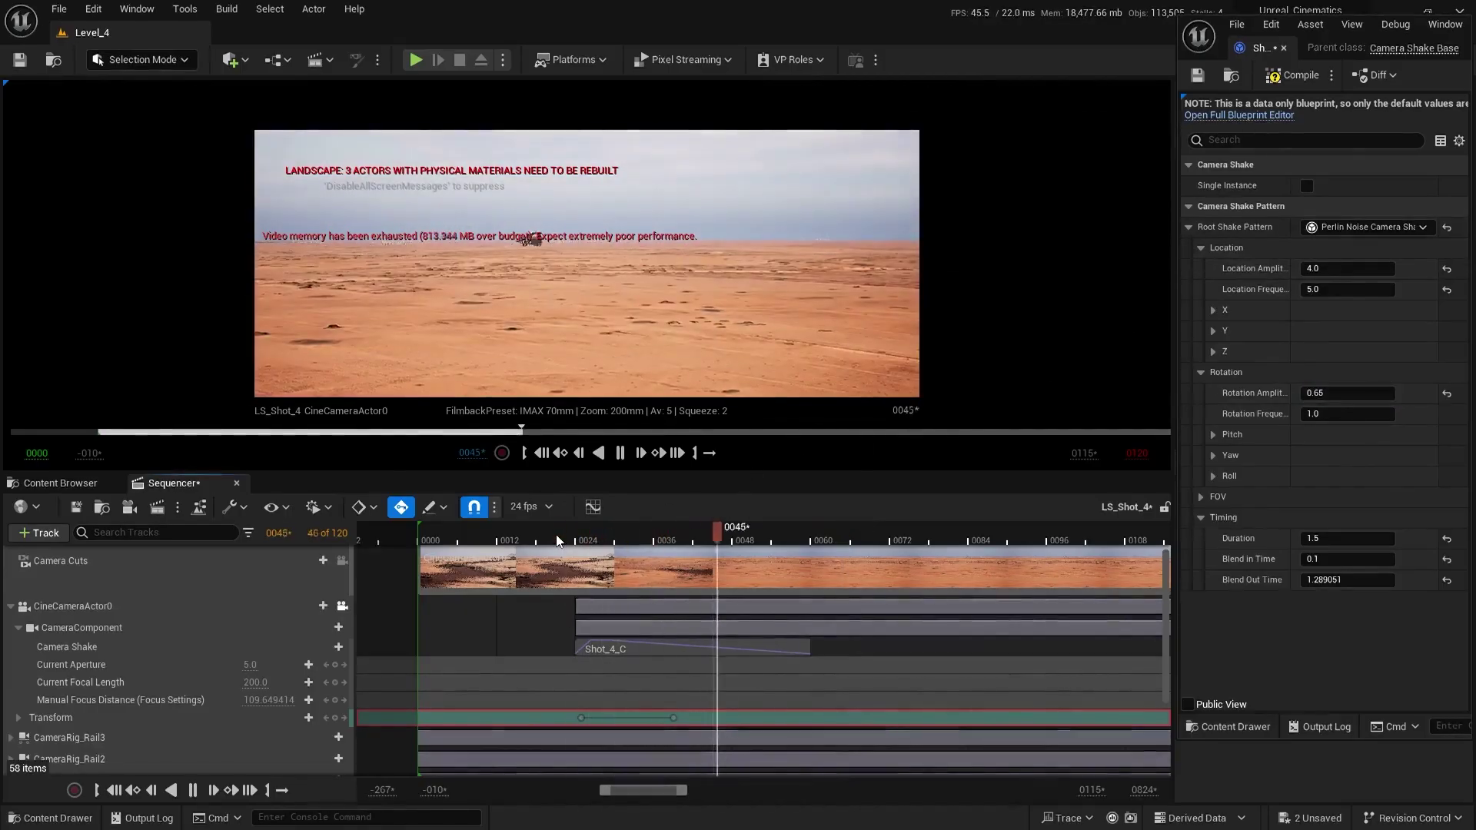
key(space)
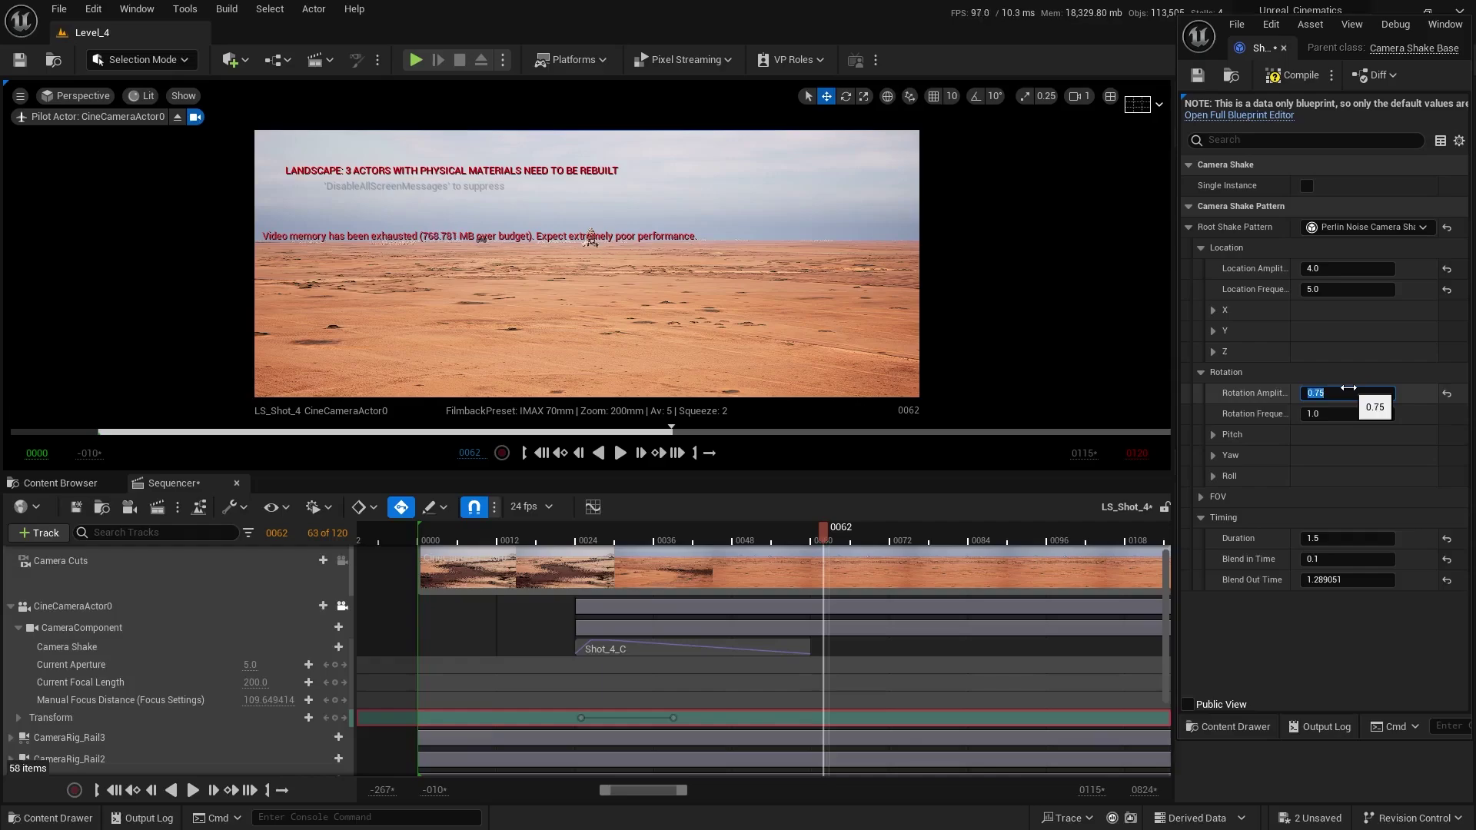
- Play the shot twice, starting from about frames 14 and 19, to review the rotation shake
click(510, 542)
key(space)
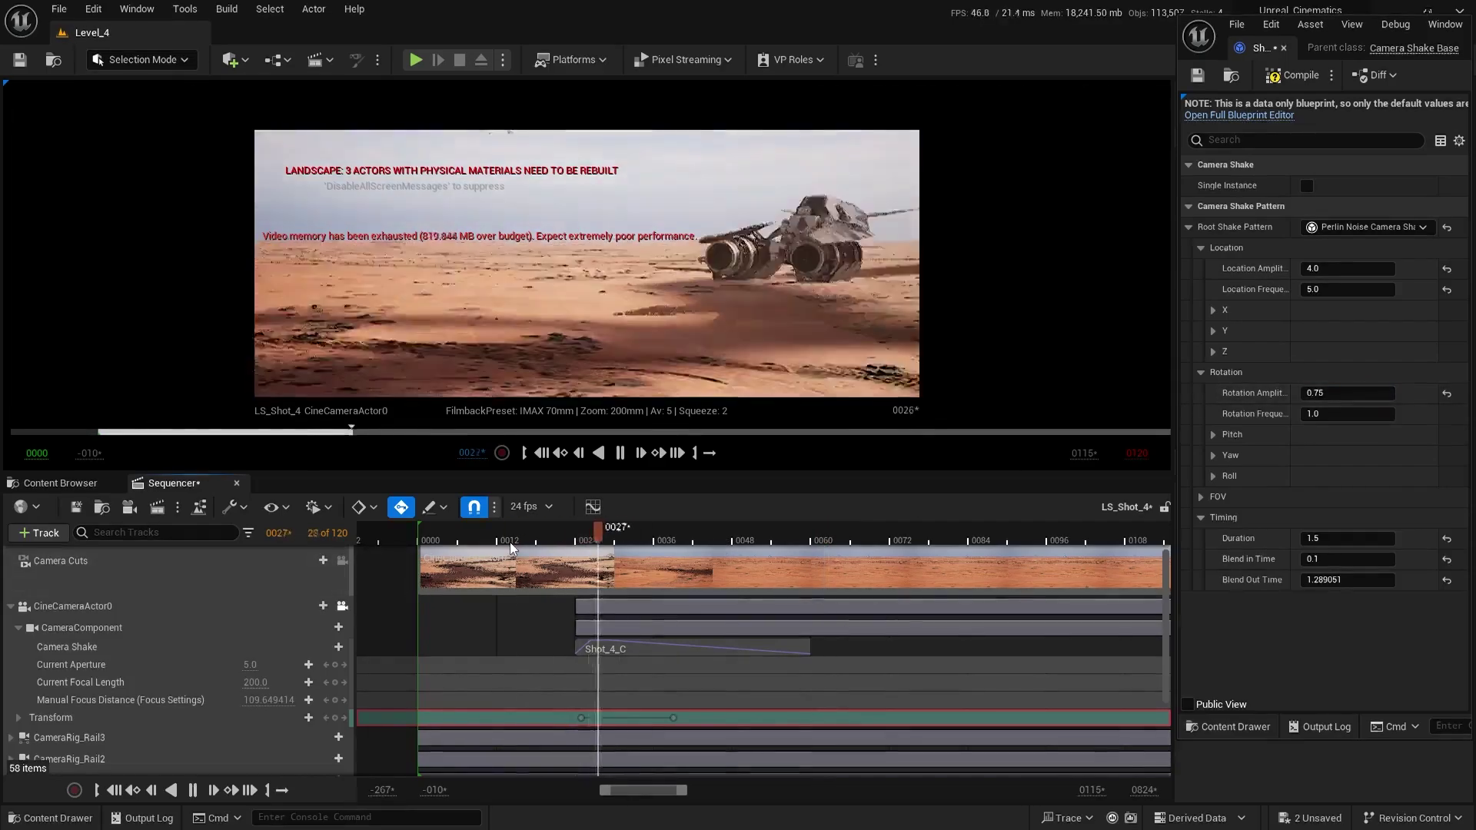
key(space)
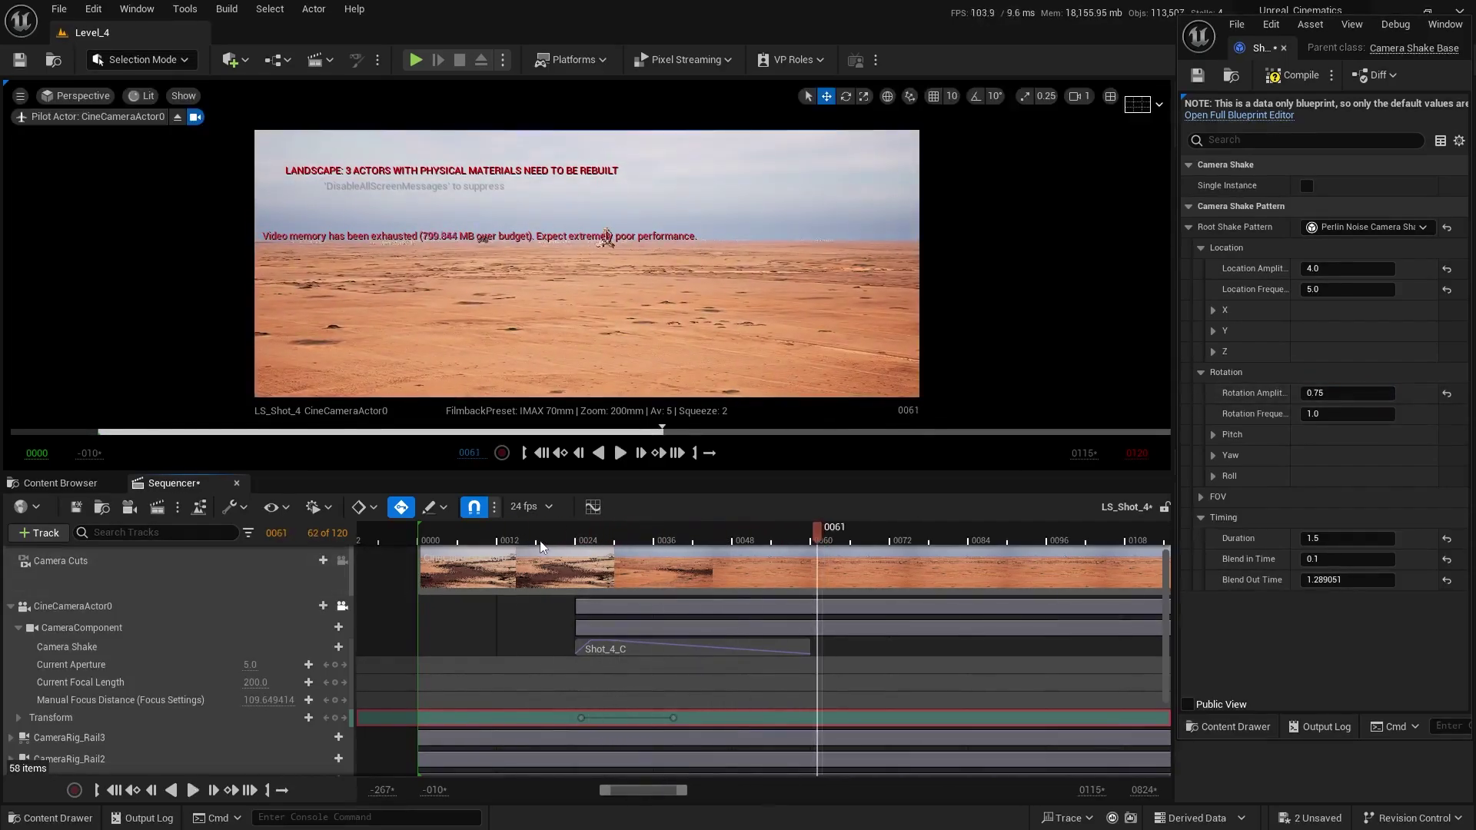
click(541, 546)
key(space)
key(space)
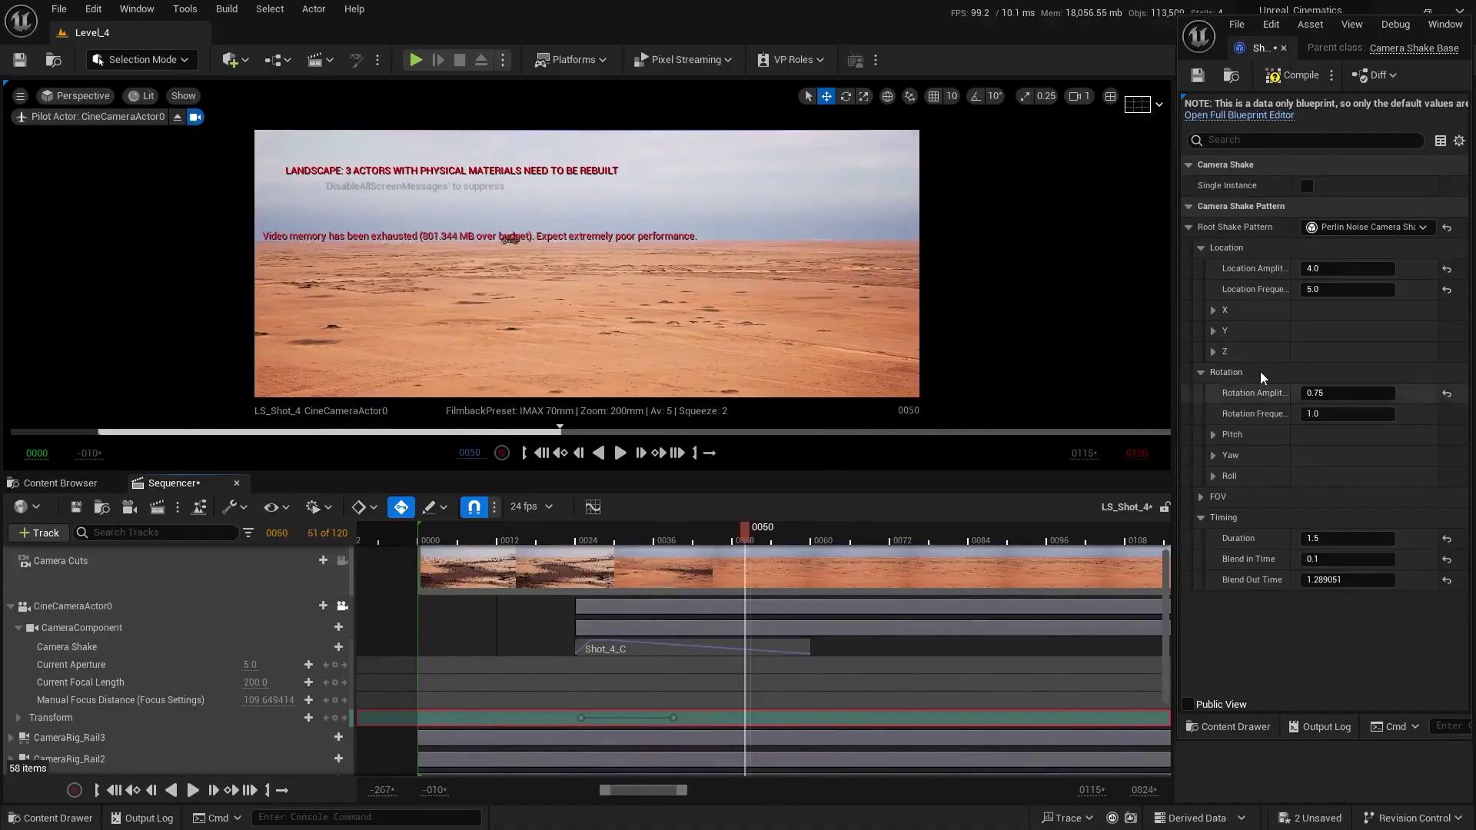
- Set the camera shake's rotation amplitude multiplier back to 0.65
click(1345, 393)
text(0.)
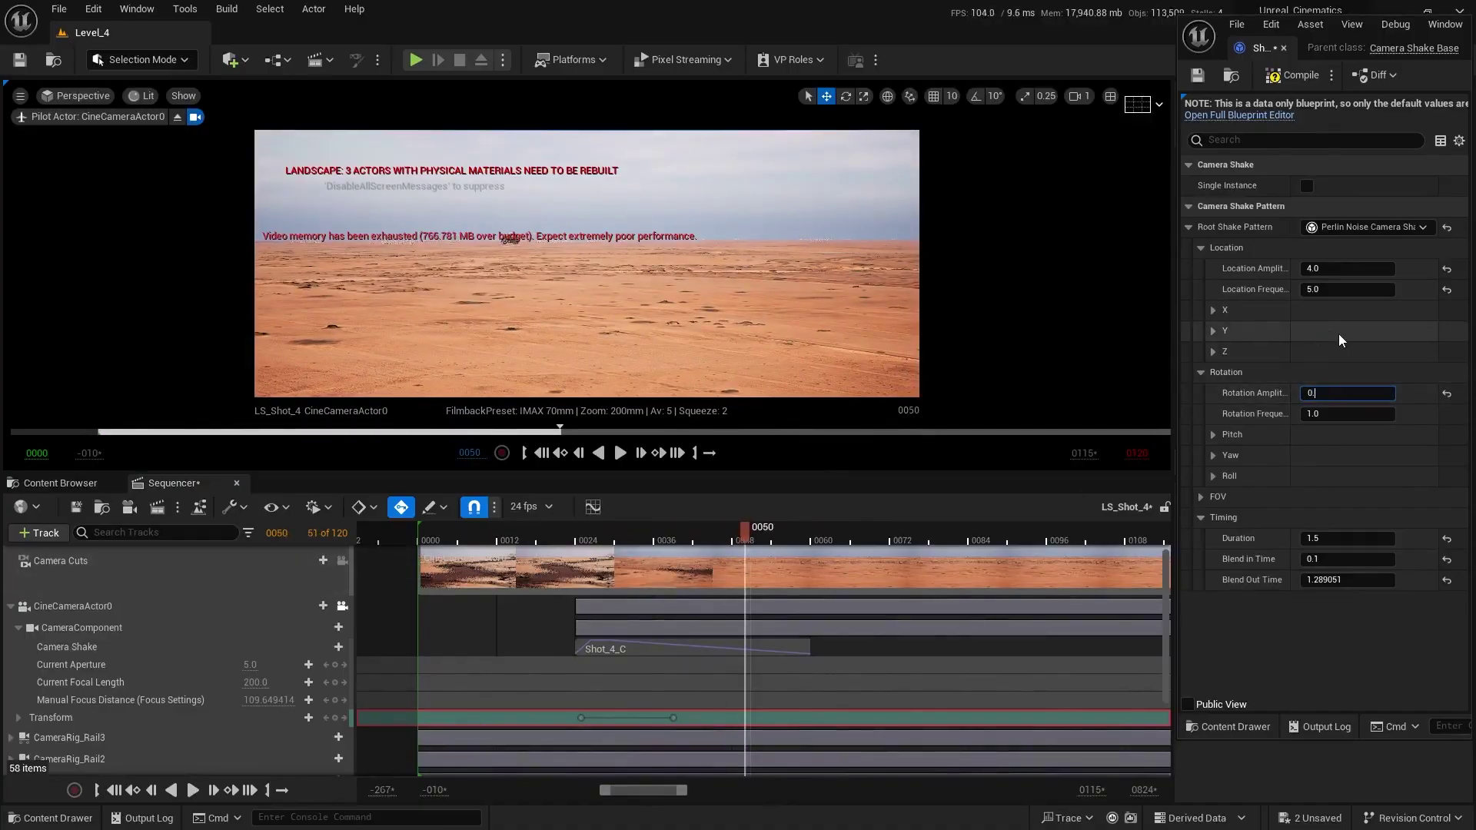
text(65)
key(Return)
- Play the shot twice from about frame 16 and lengthen the camera shake's duration to about 1.717
ctrl+scroll(777, 685, down, 2)
scroll(777, 685, down, 1)
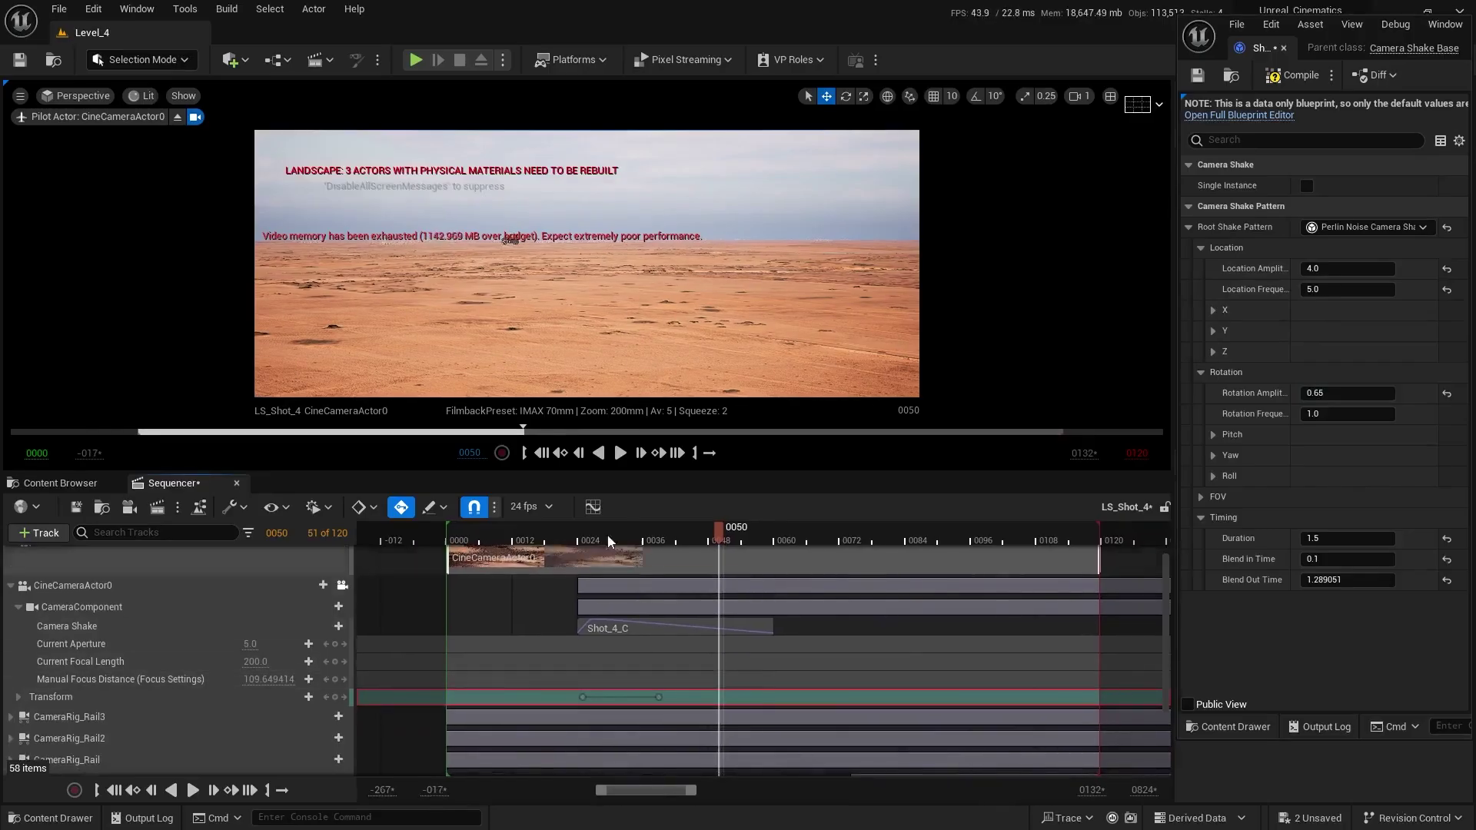
click(537, 538)
key(space)
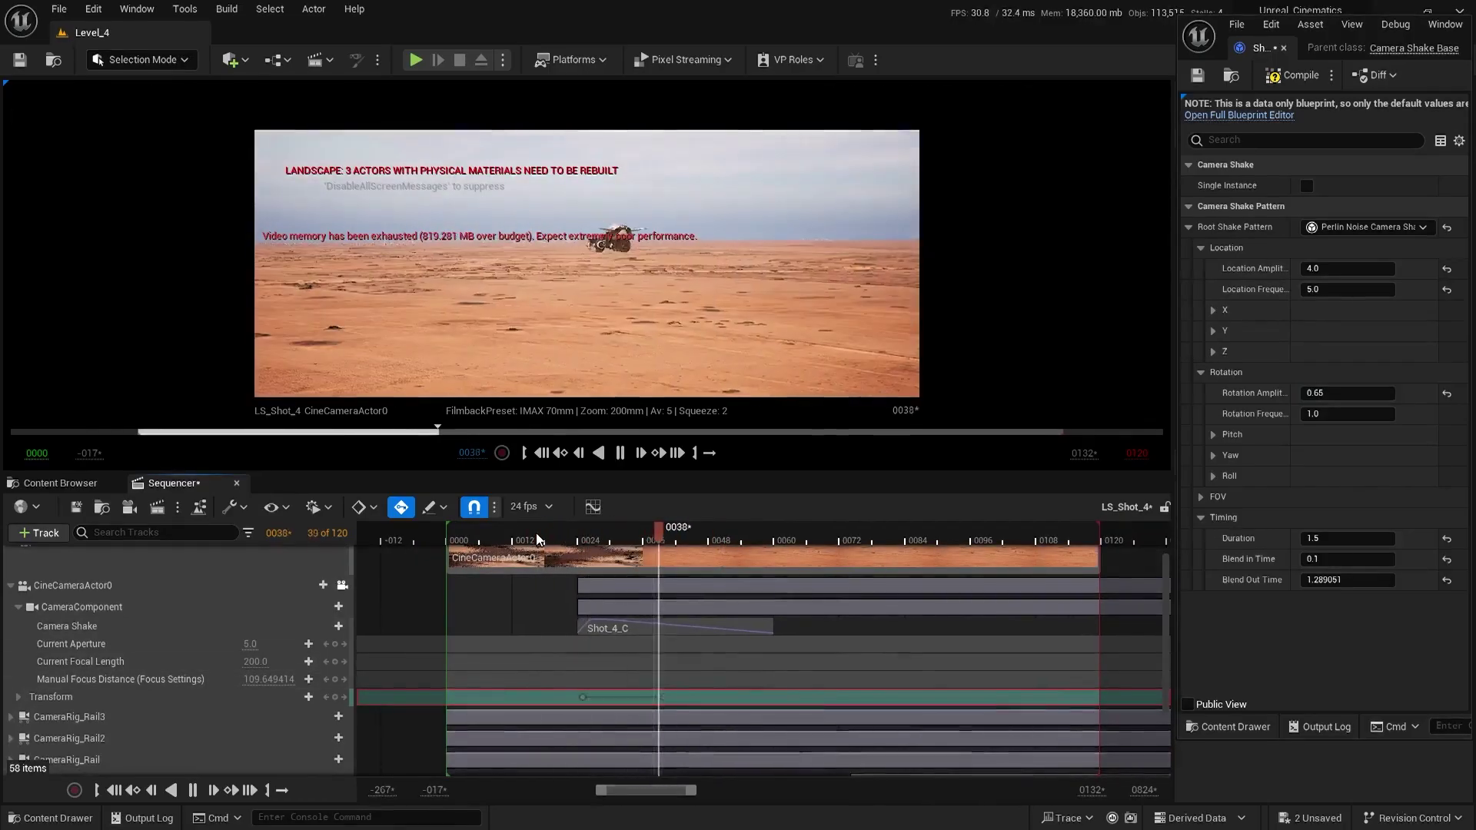
click(535, 538)
key(space)
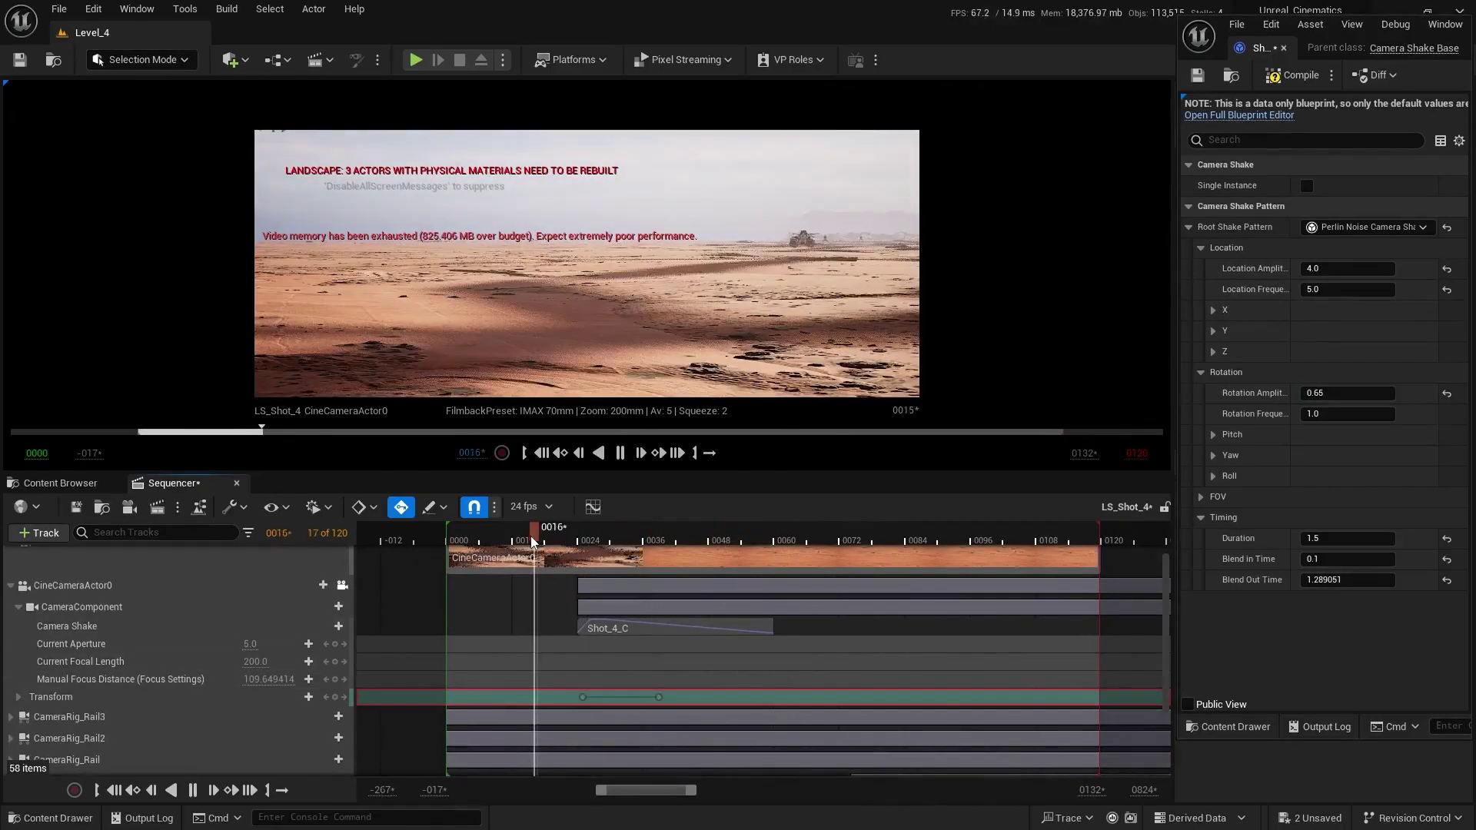
key(space)
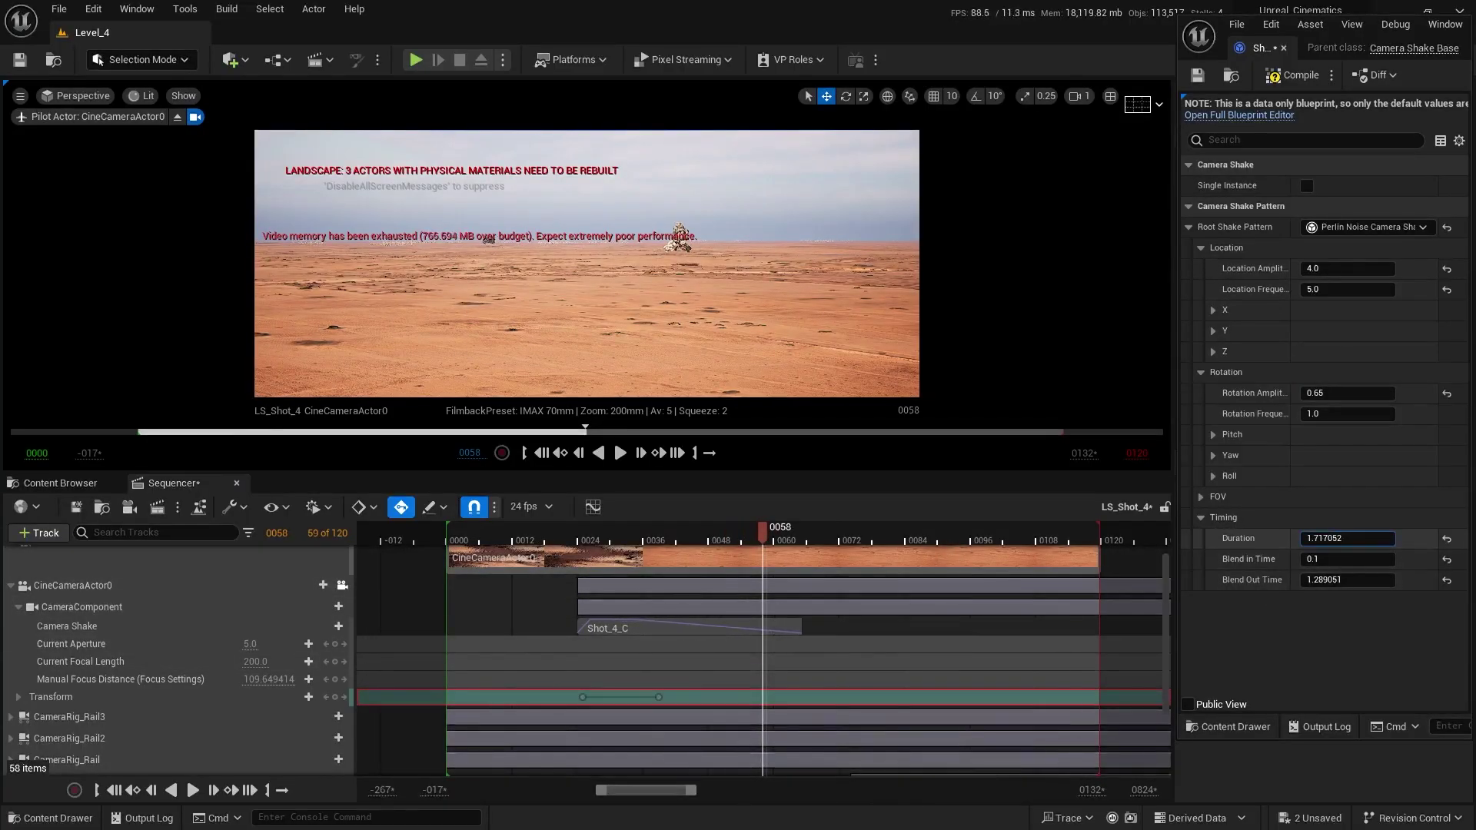
- Play the shot from about frame 19 and set the camera shake's blend out time to about 1.320
click(551, 540)
key(space)
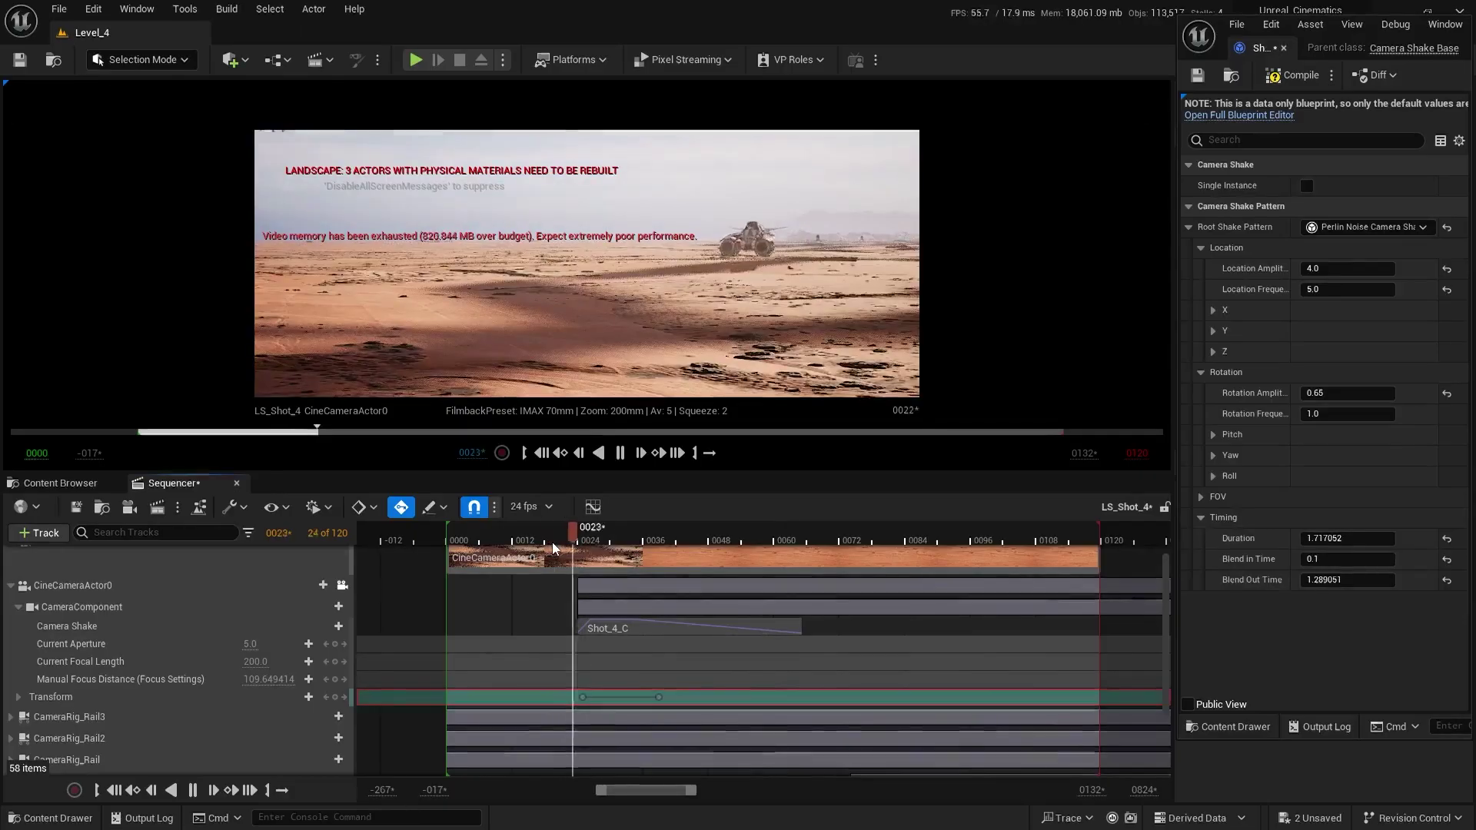
key(space)
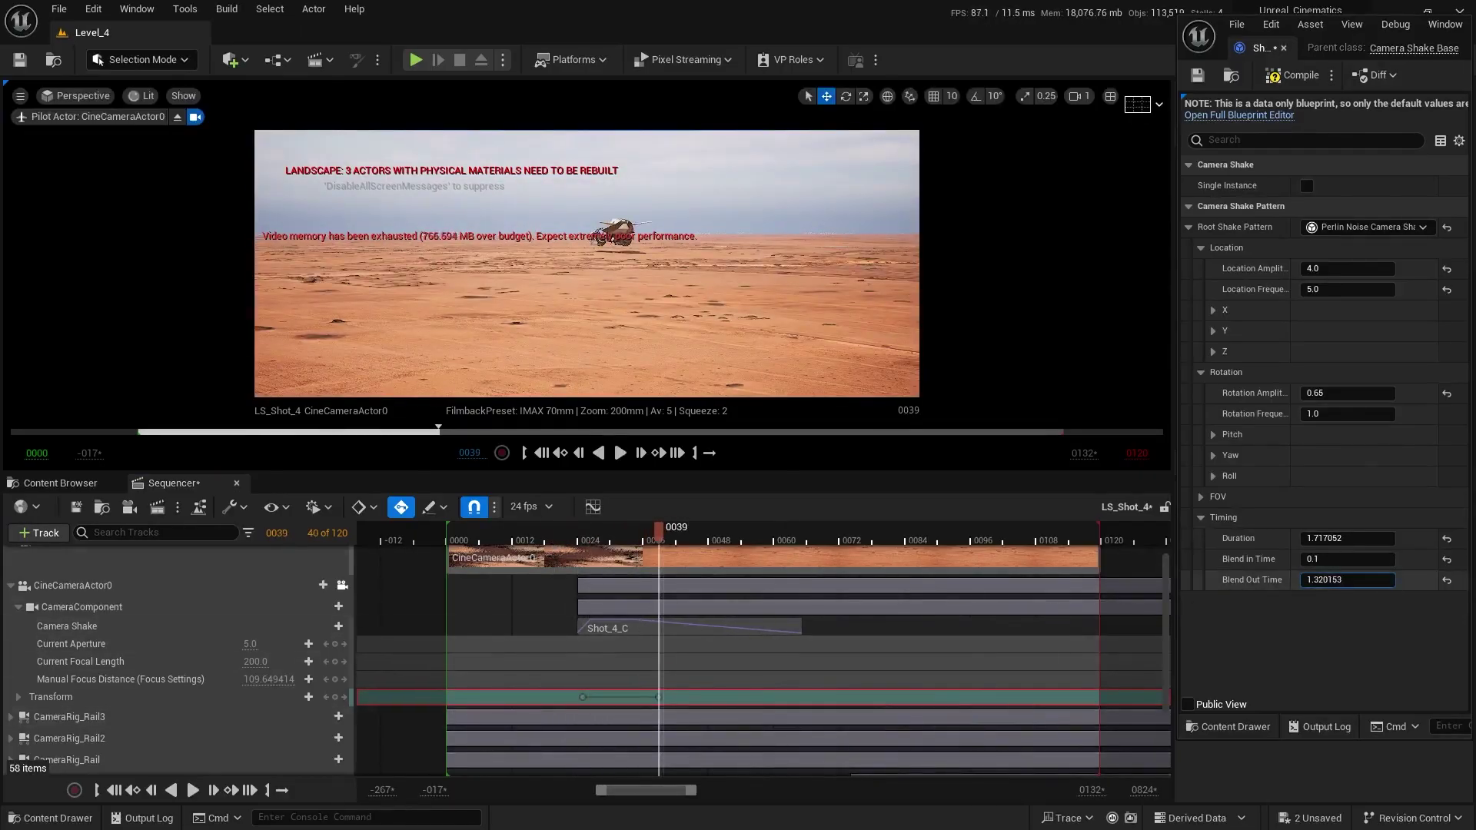
- Play the shot three times from before the shake to review its fade-out, and place the playhead at frame 25
click(560, 533)
key(space)
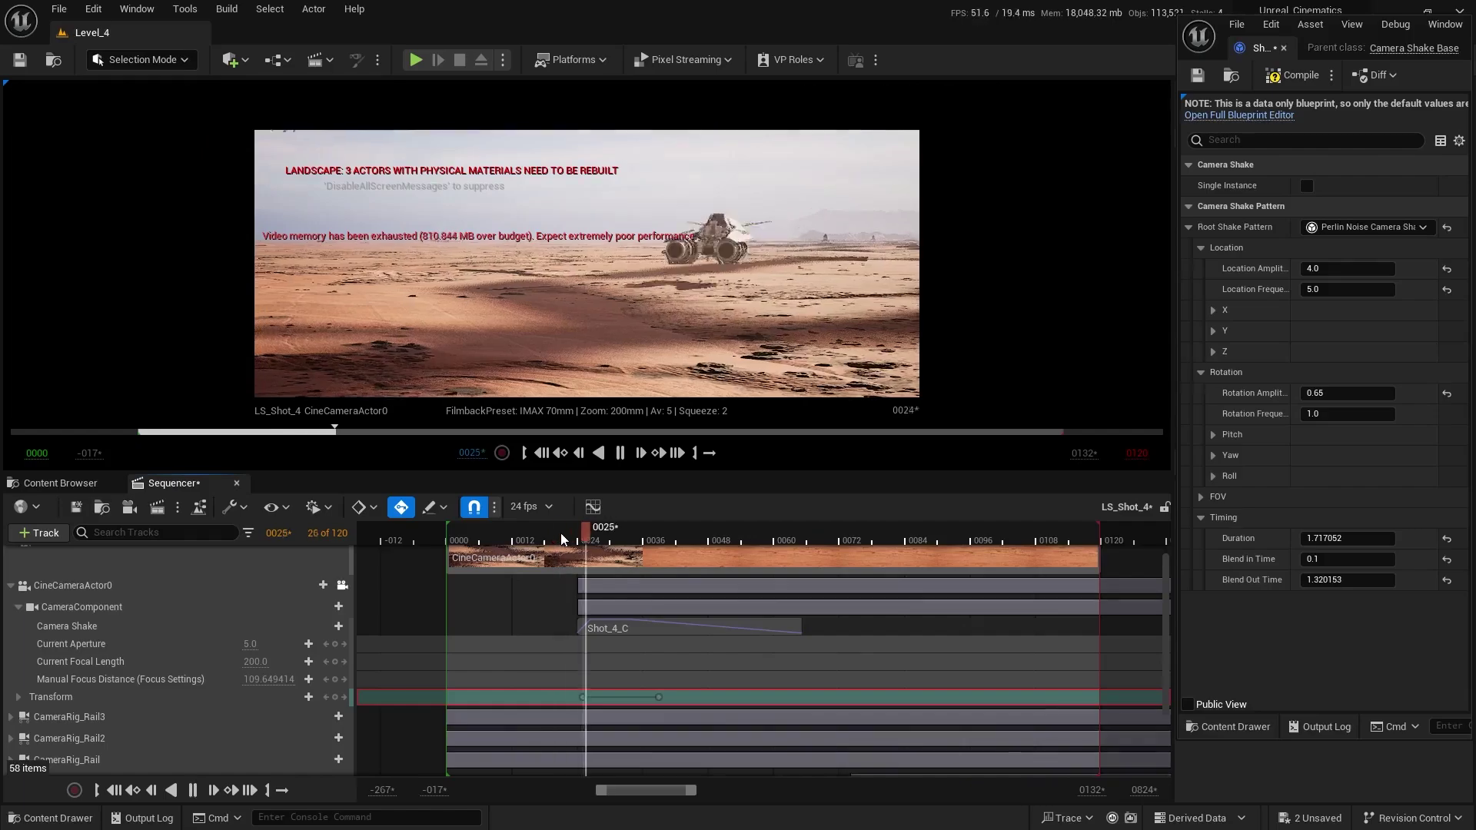
click(536, 538)
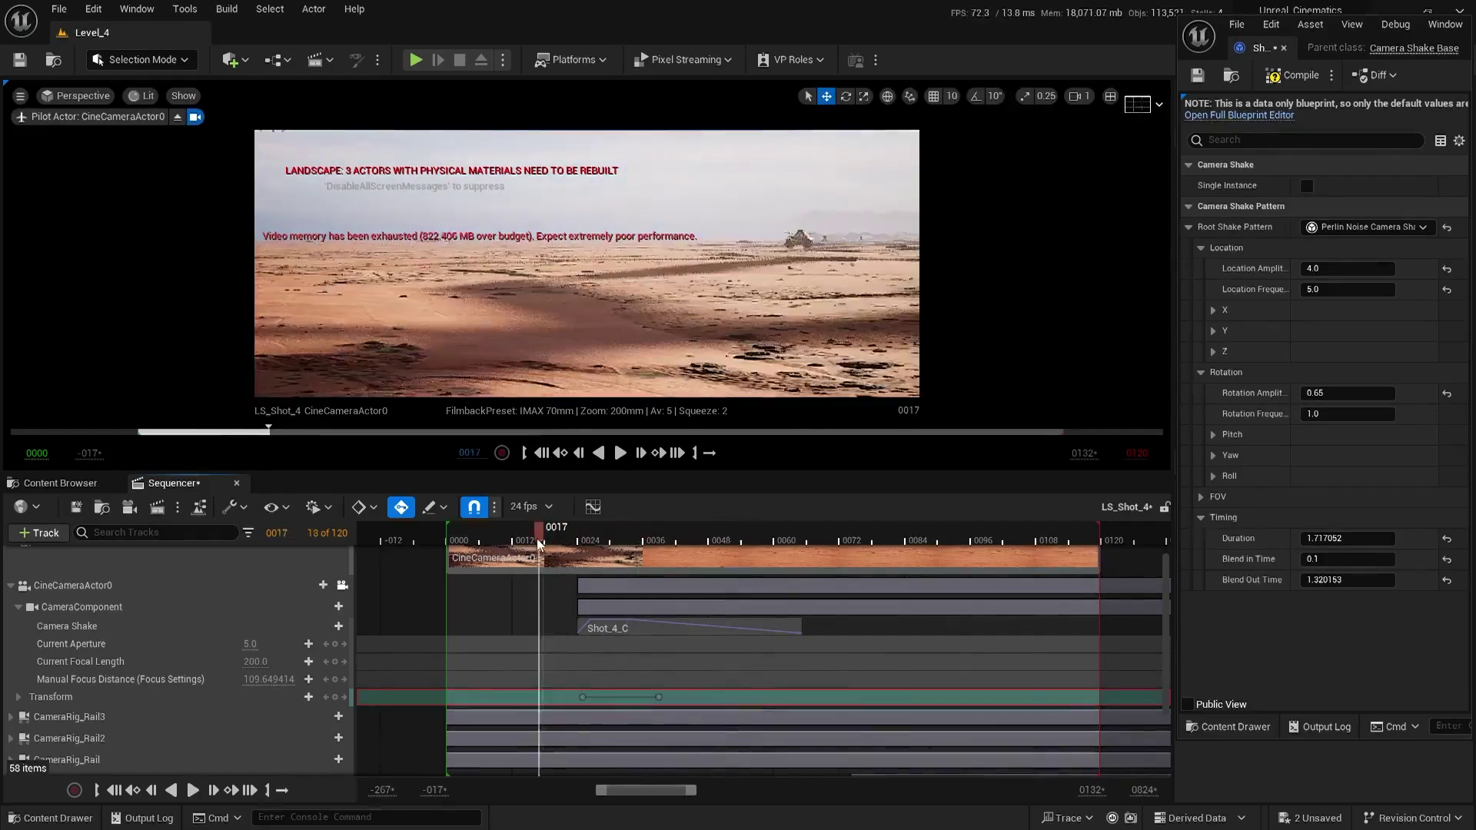
key(space)
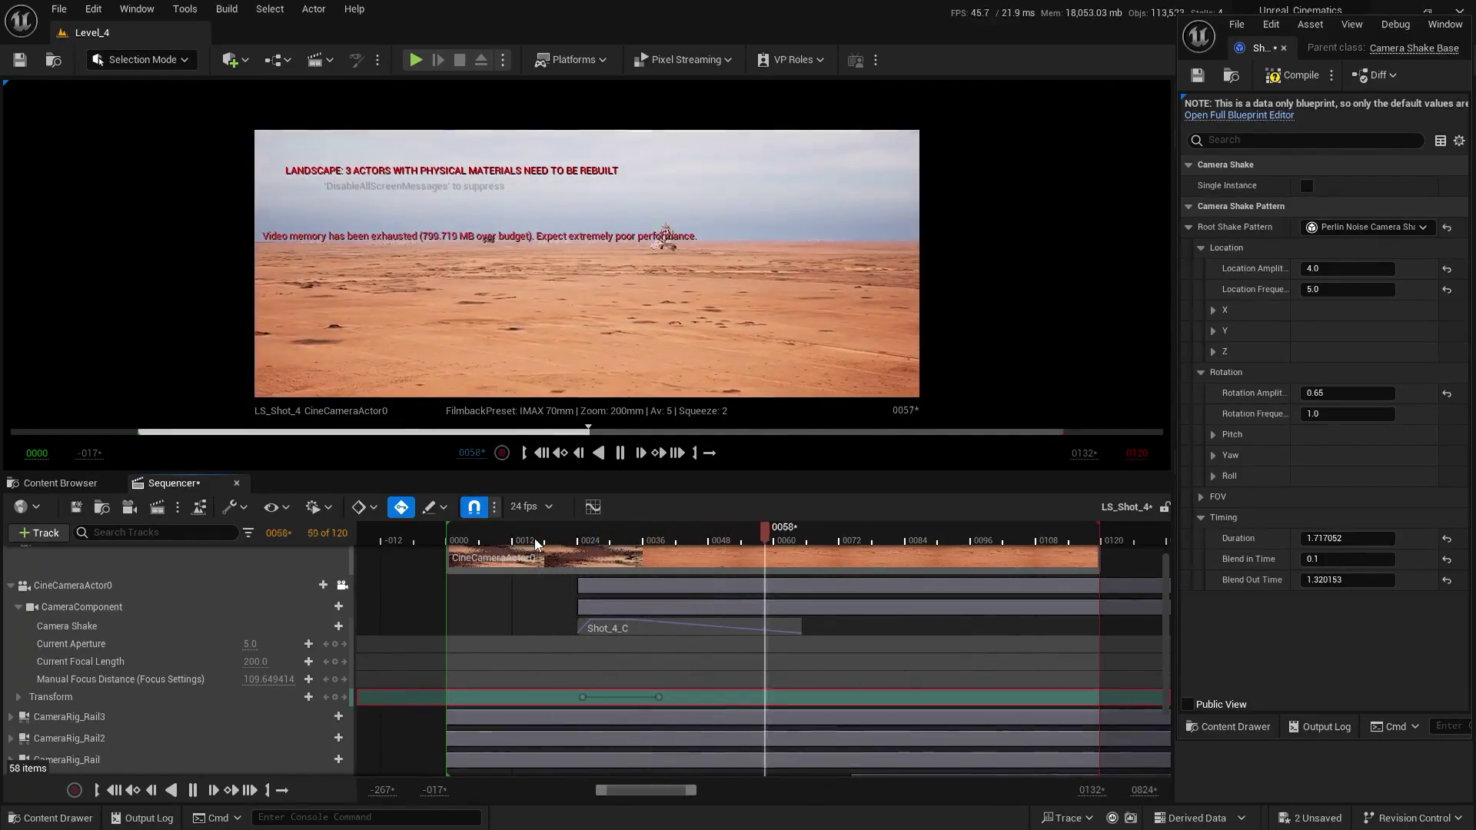
click(538, 538)
key(space)
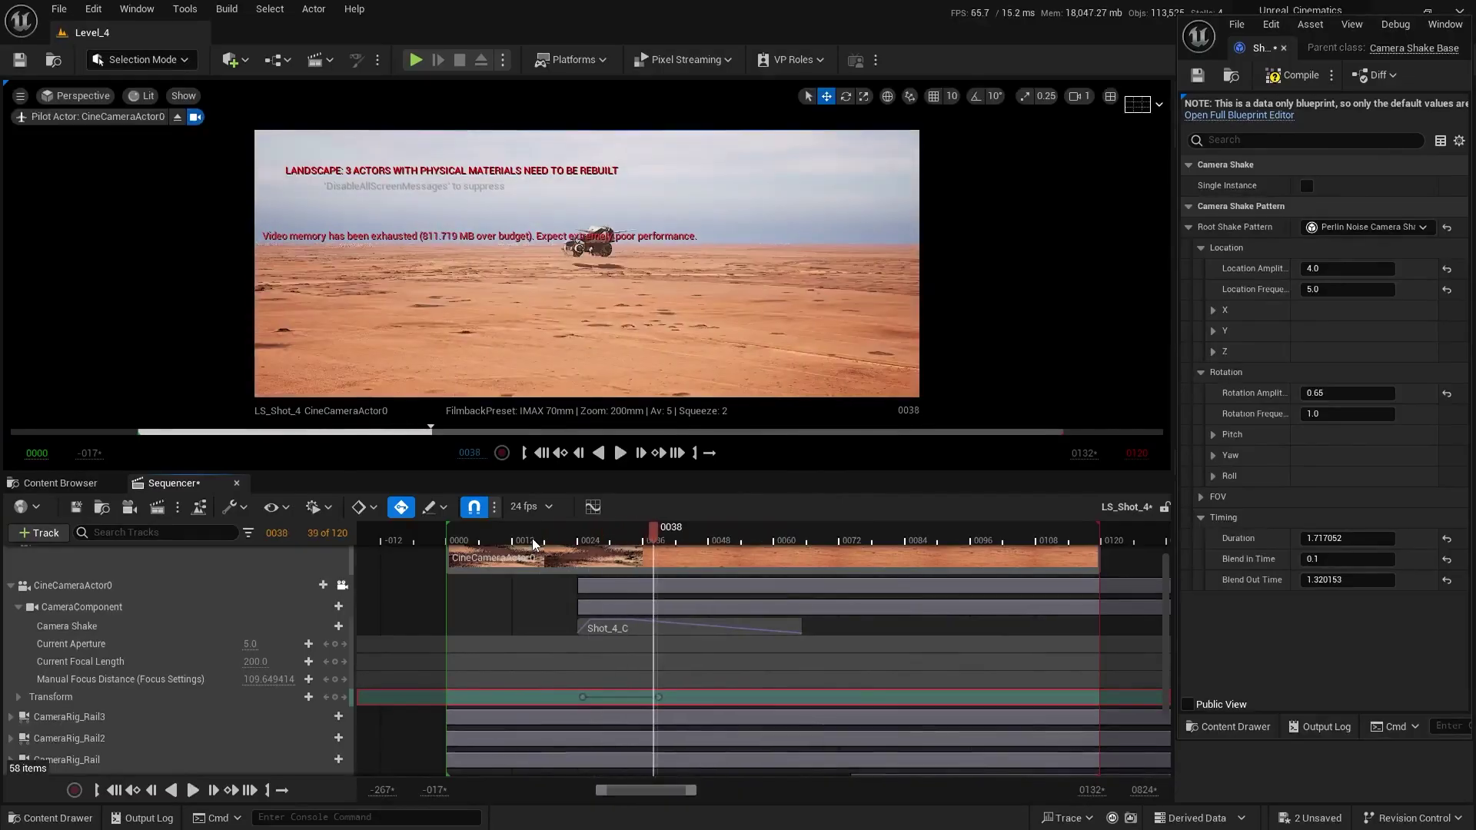
click(584, 537)
ctrl+scroll(515, 583, up, 6)
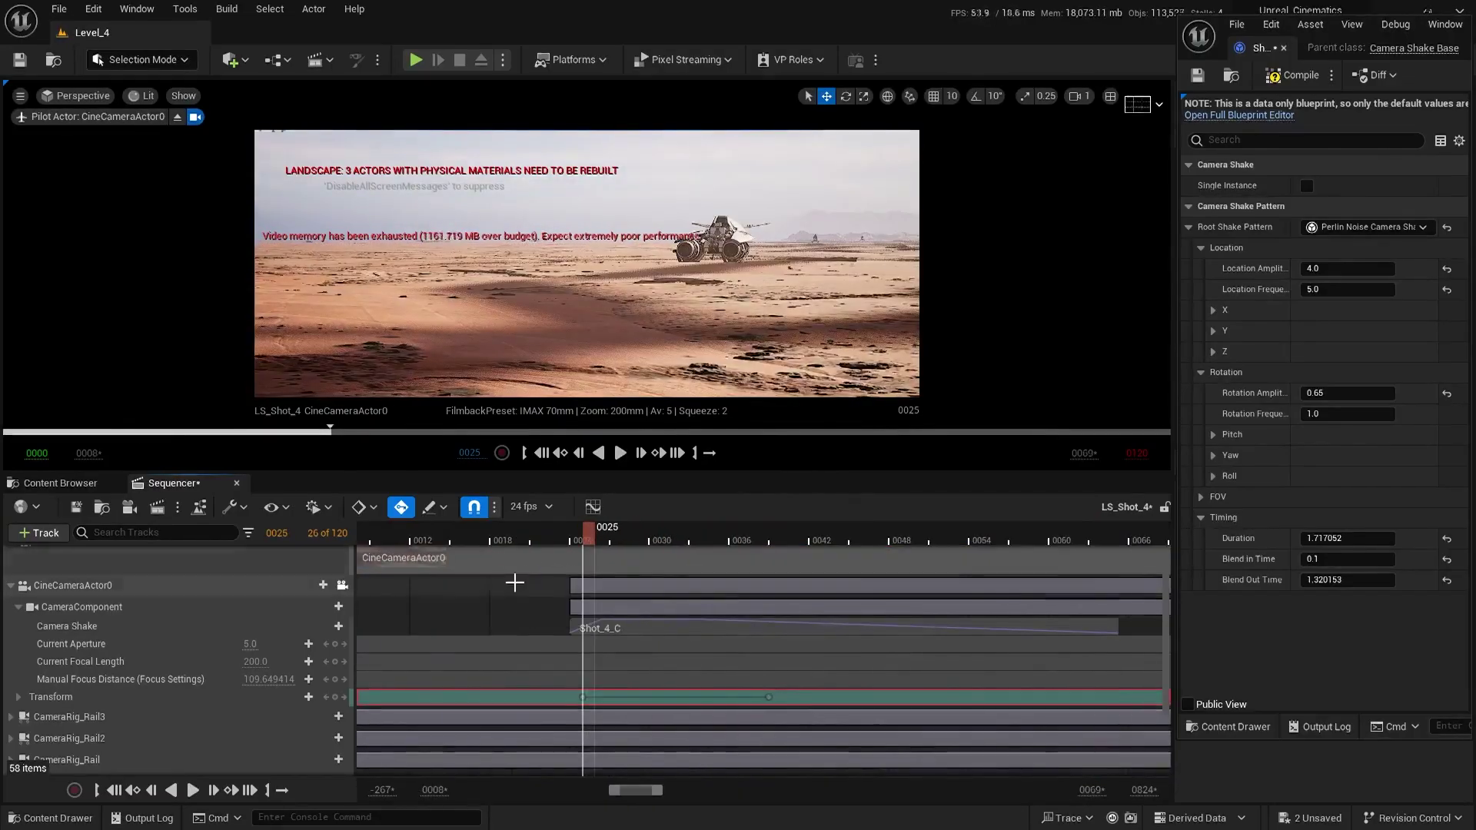
- Play the shot repeatedly from before the camera shake to review its start and fade-out, and place the playhead at frame 20
right_drag(525, 584, 666, 613)
drag(748, 659, 727, 662)
ctrl+scroll(614, 624, down, 5)
right_drag(742, 625, 632, 627)
ctrl+scroll(656, 618, down, 2)
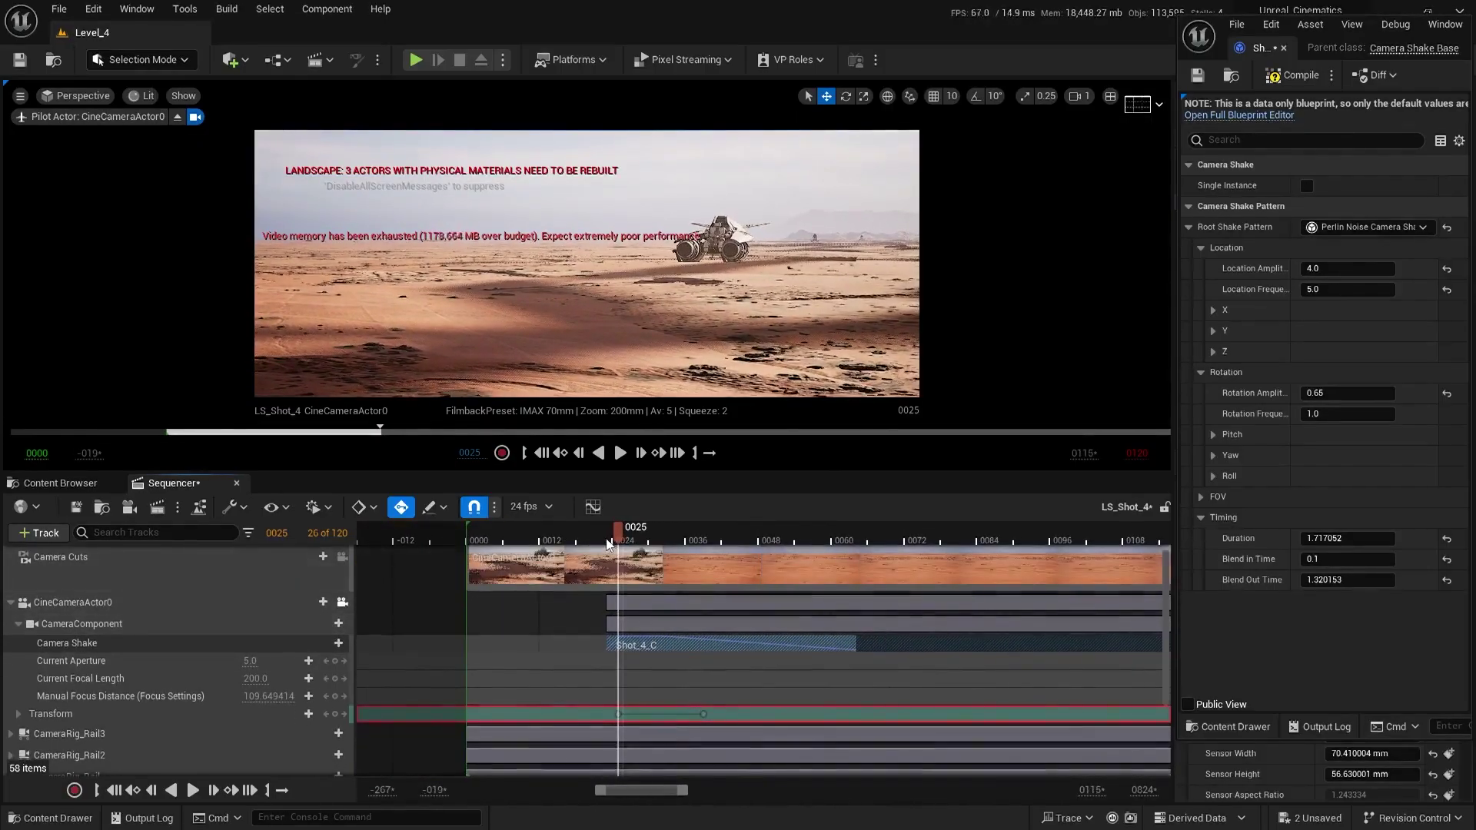
key(space)
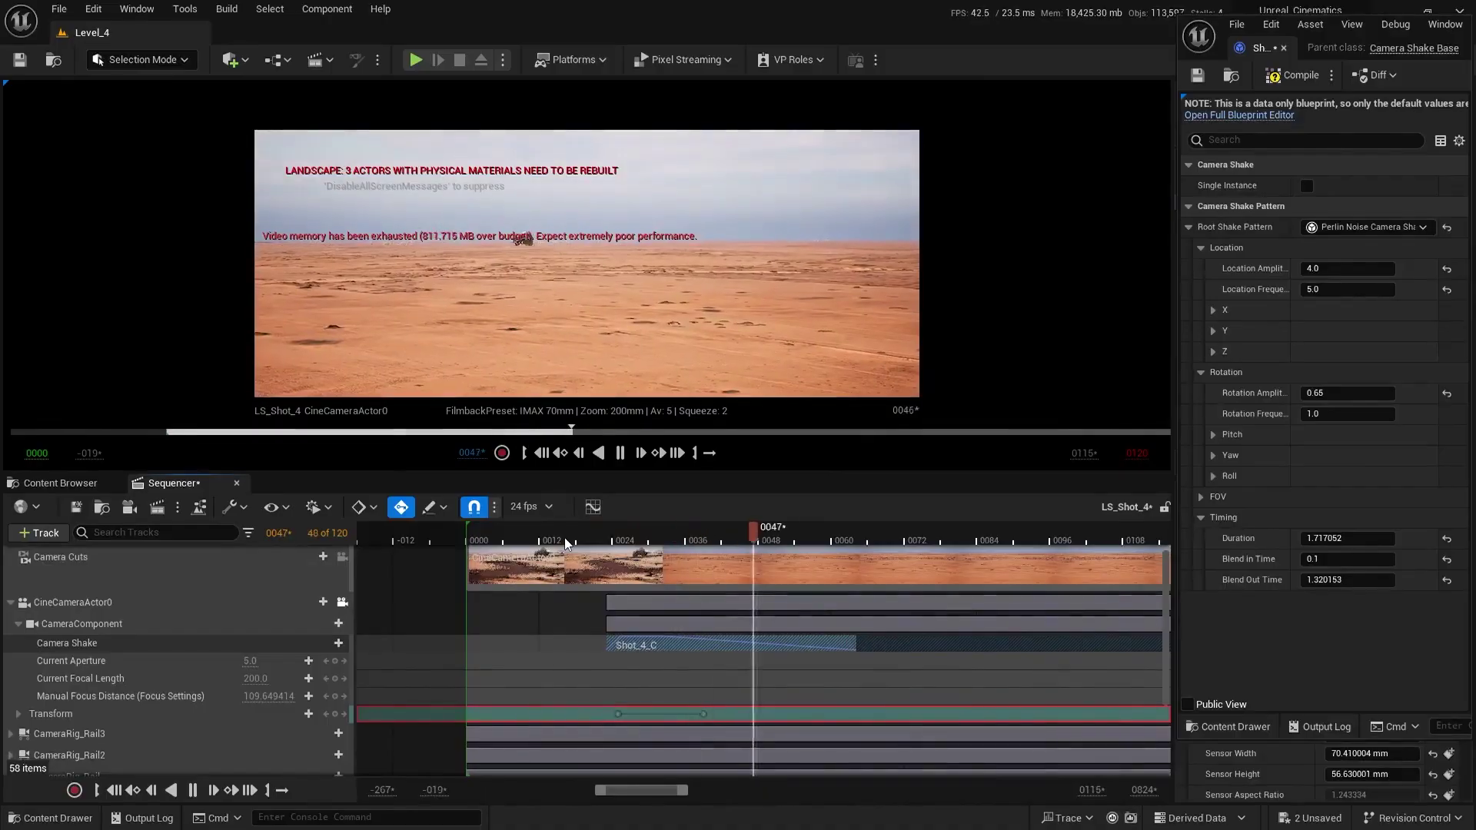
click(565, 541)
key(space)
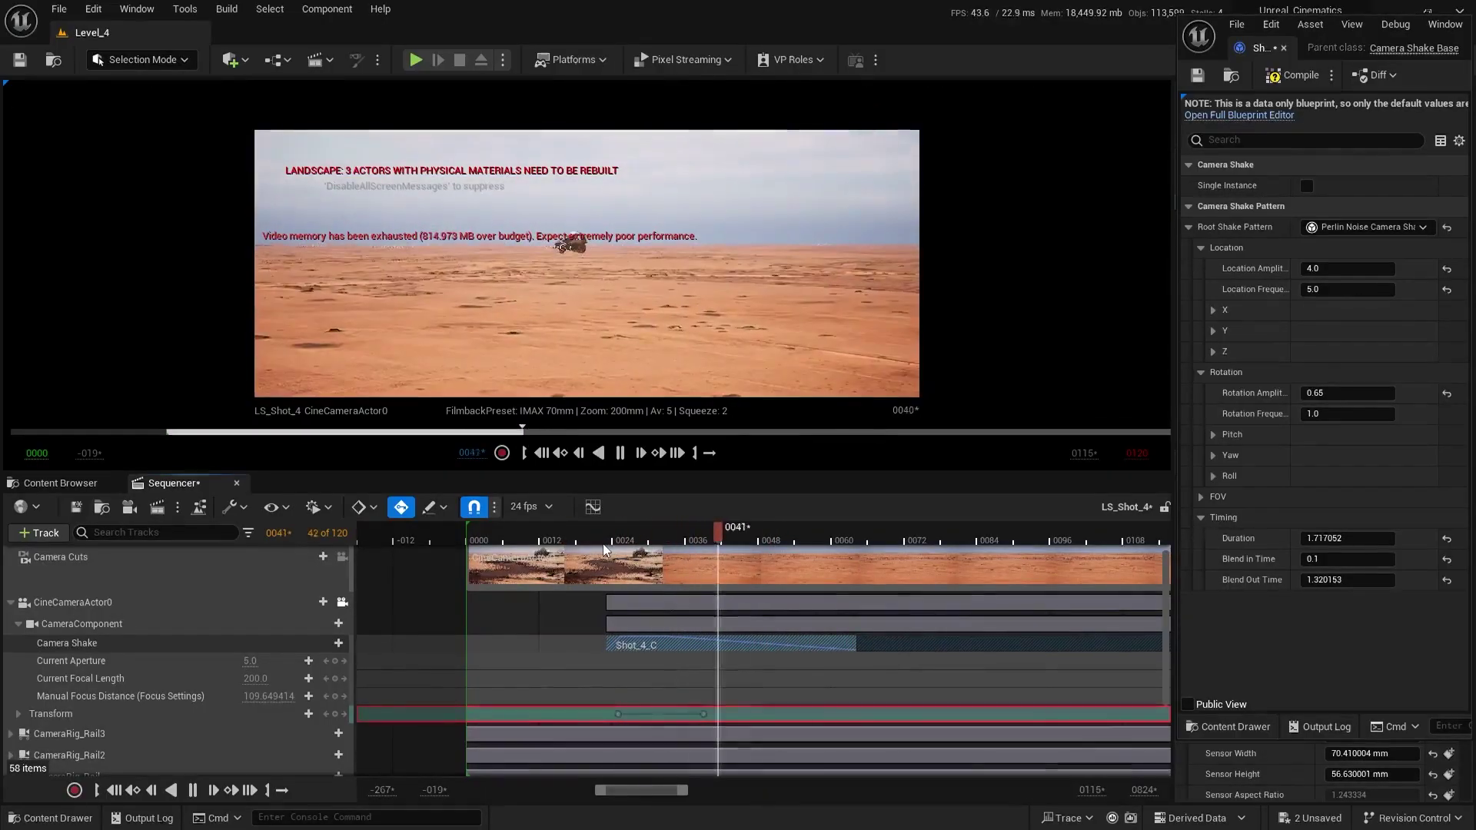
click(602, 548)
mouse_move(602, 549)
mouse_down()
mouse_move(643, 551)
mouse_move(582, 552)
mouse_up()
key(space)
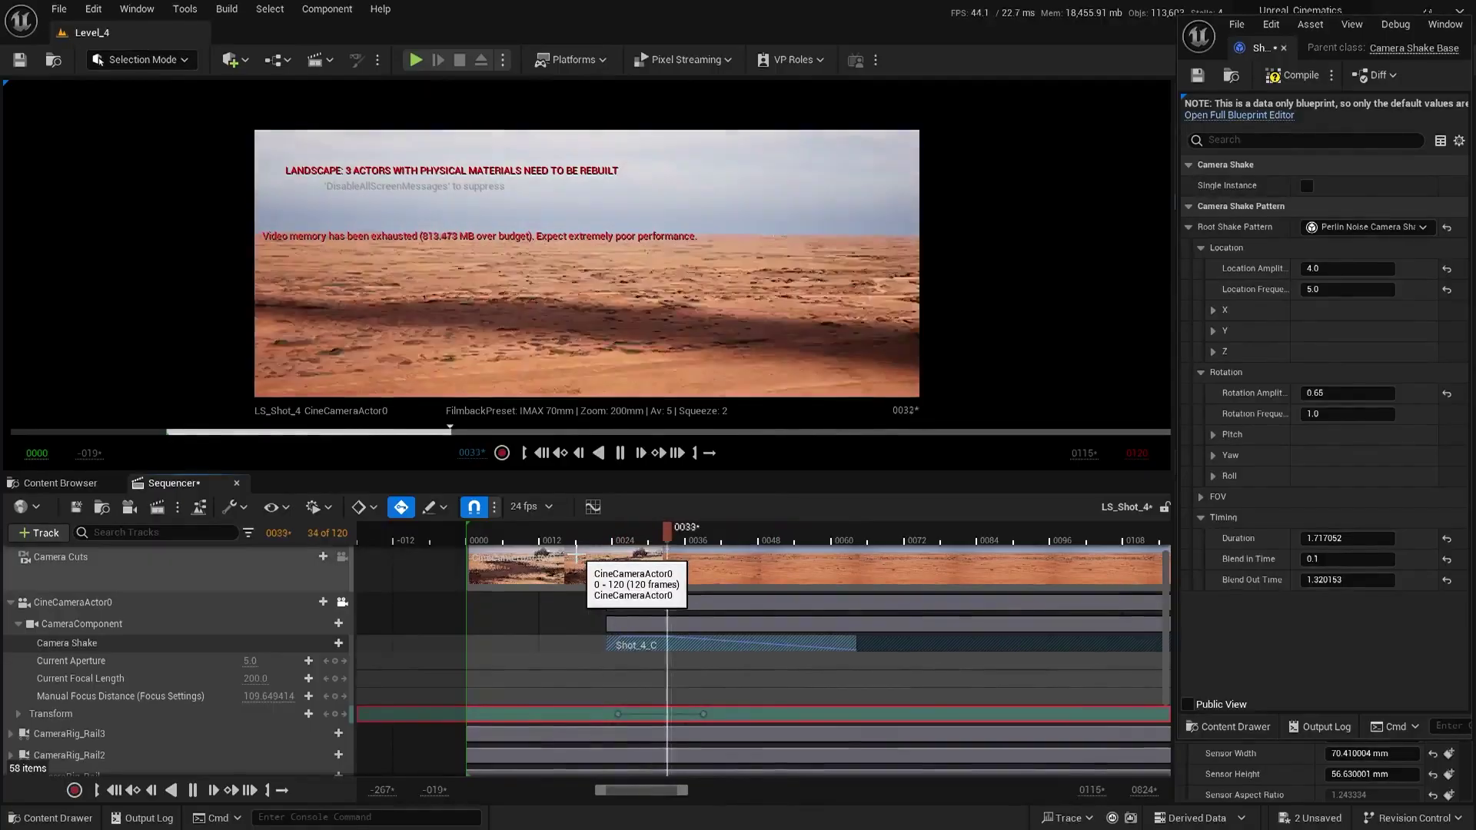
click(584, 544)
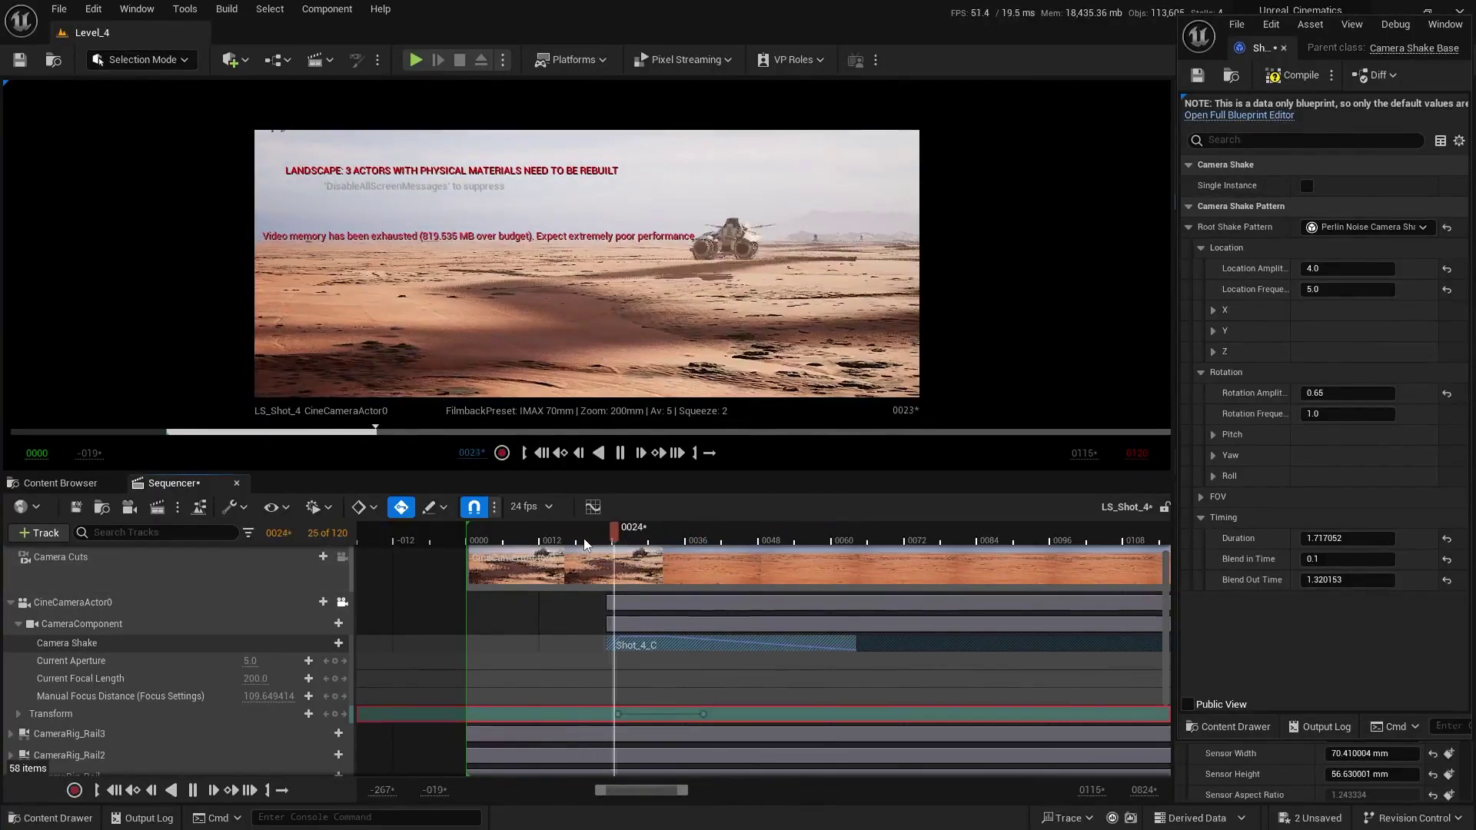
click(584, 544)
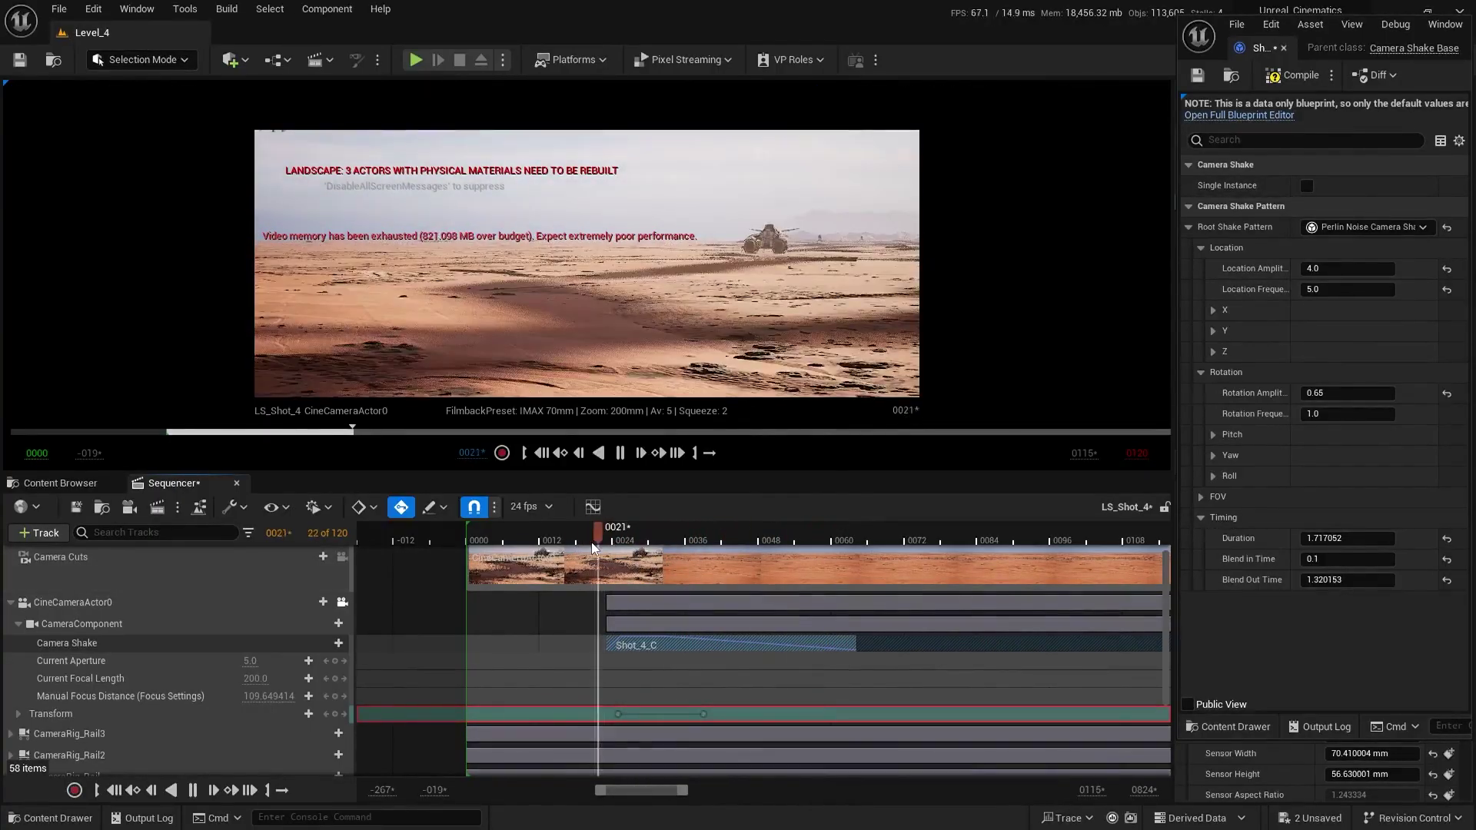
key(space)
click(590, 542)
- Set the Shot_4 camera shake's blend in time to 0.188
ctrl+scroll(718, 662, up, 2)
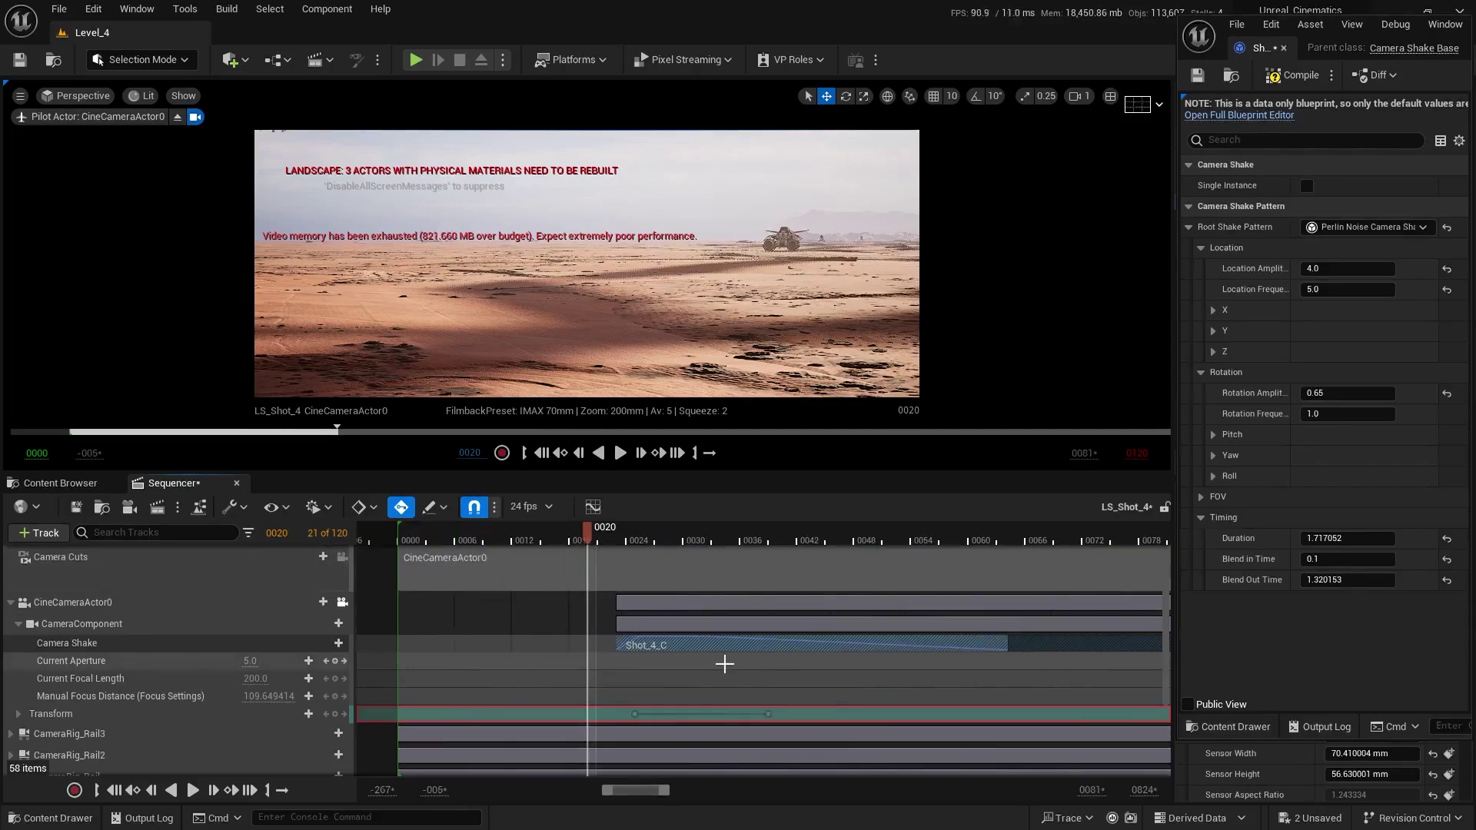
click(722, 664)
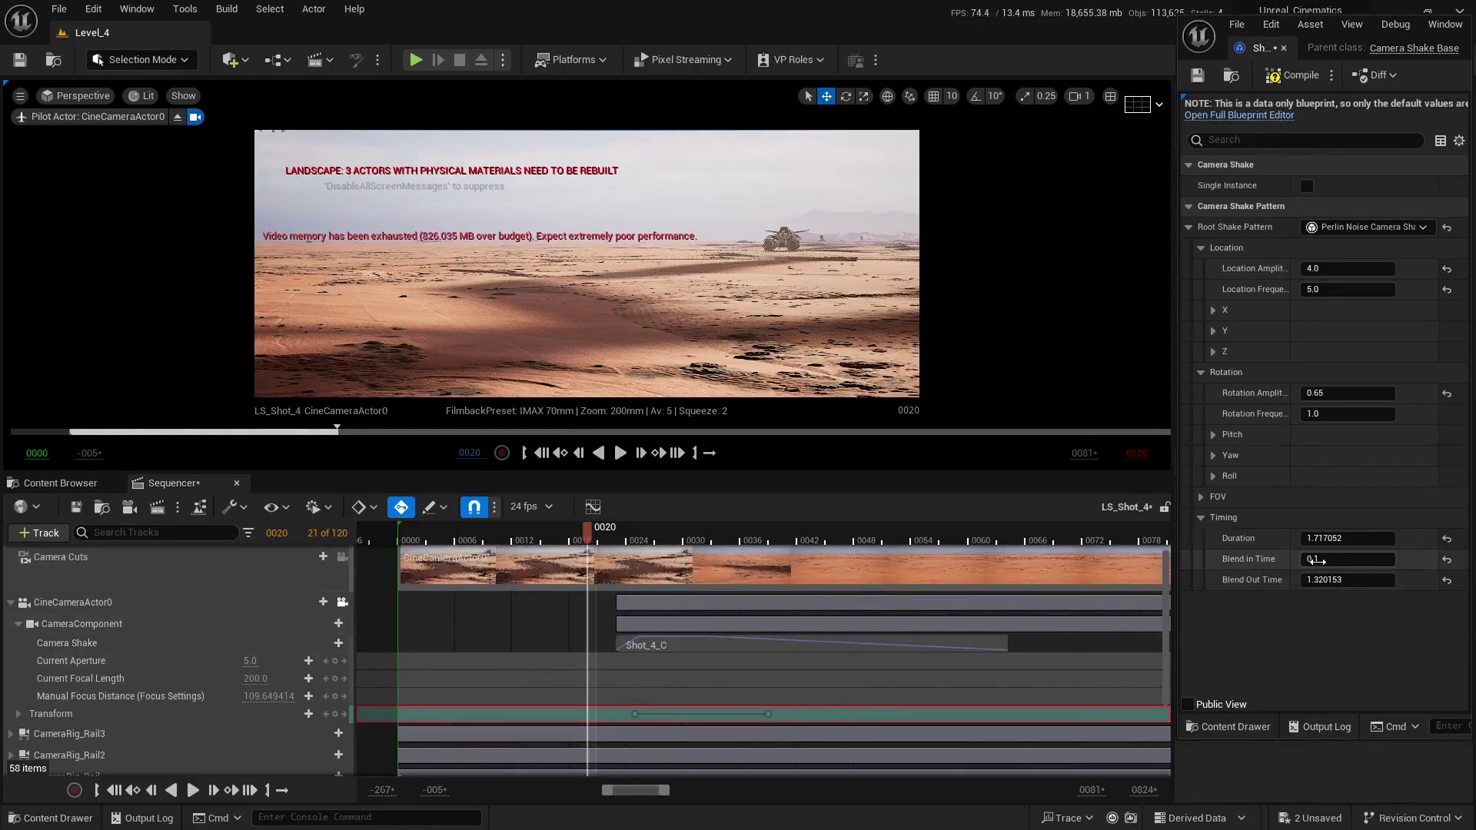
drag(1347, 560, 1362, 560)
- Play the shot several times from about frame 17 to review the camera shake's blend in, stopping at frame 75
ctrl+scroll(678, 642, down, 2)
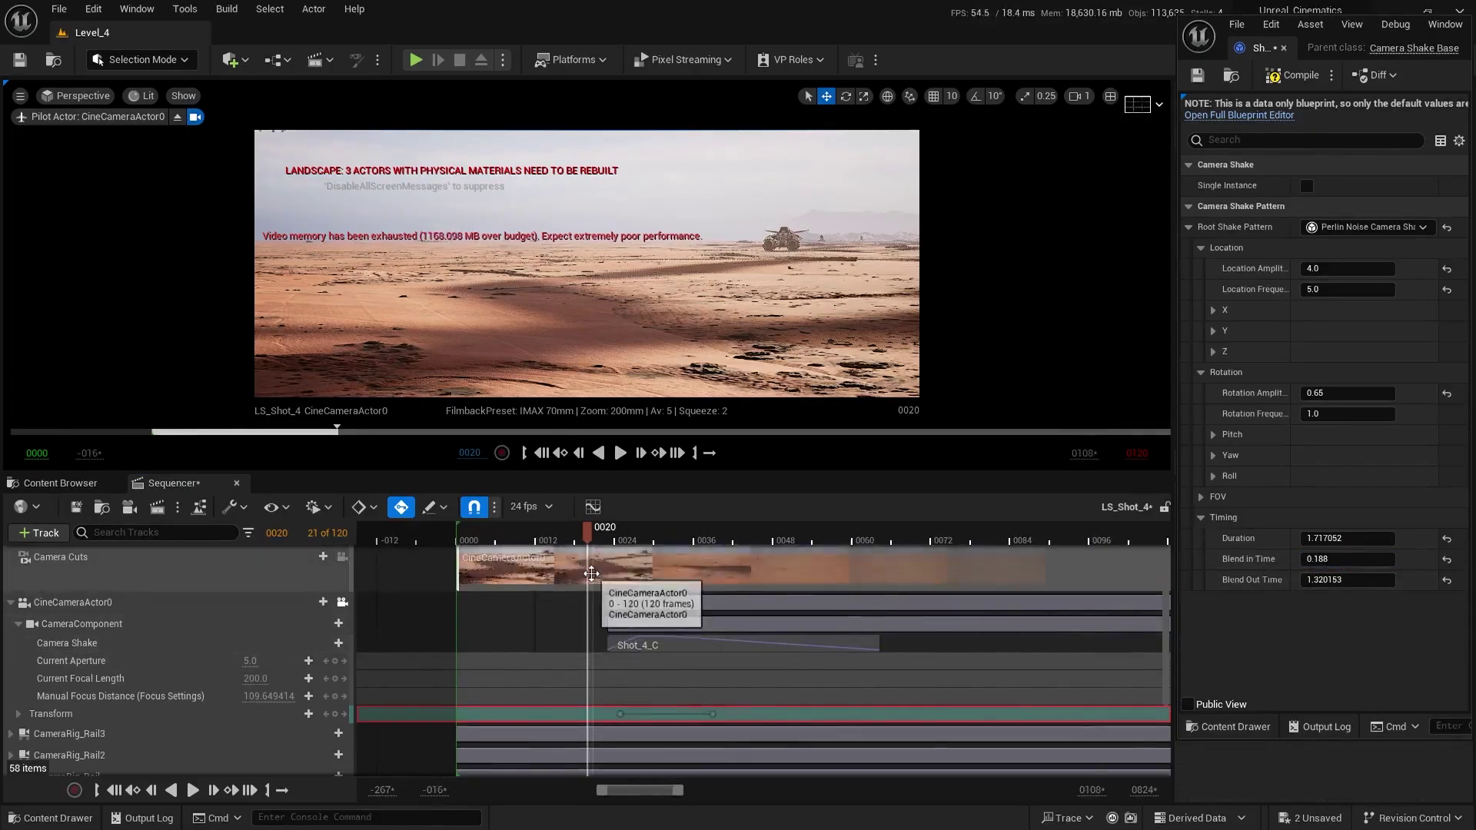
ctrl+scroll(587, 560, down, 1)
key(space)
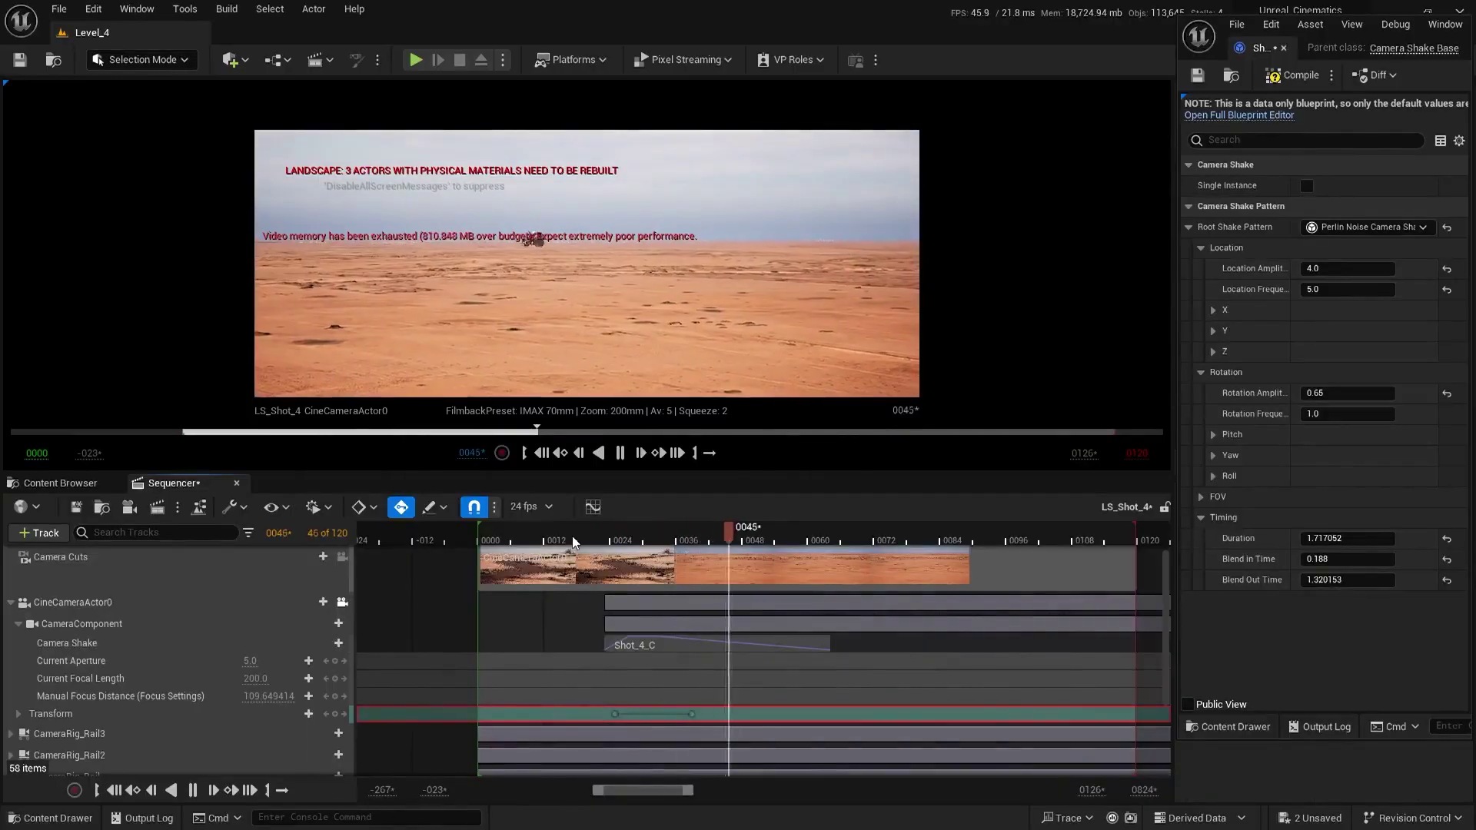
click(566, 537)
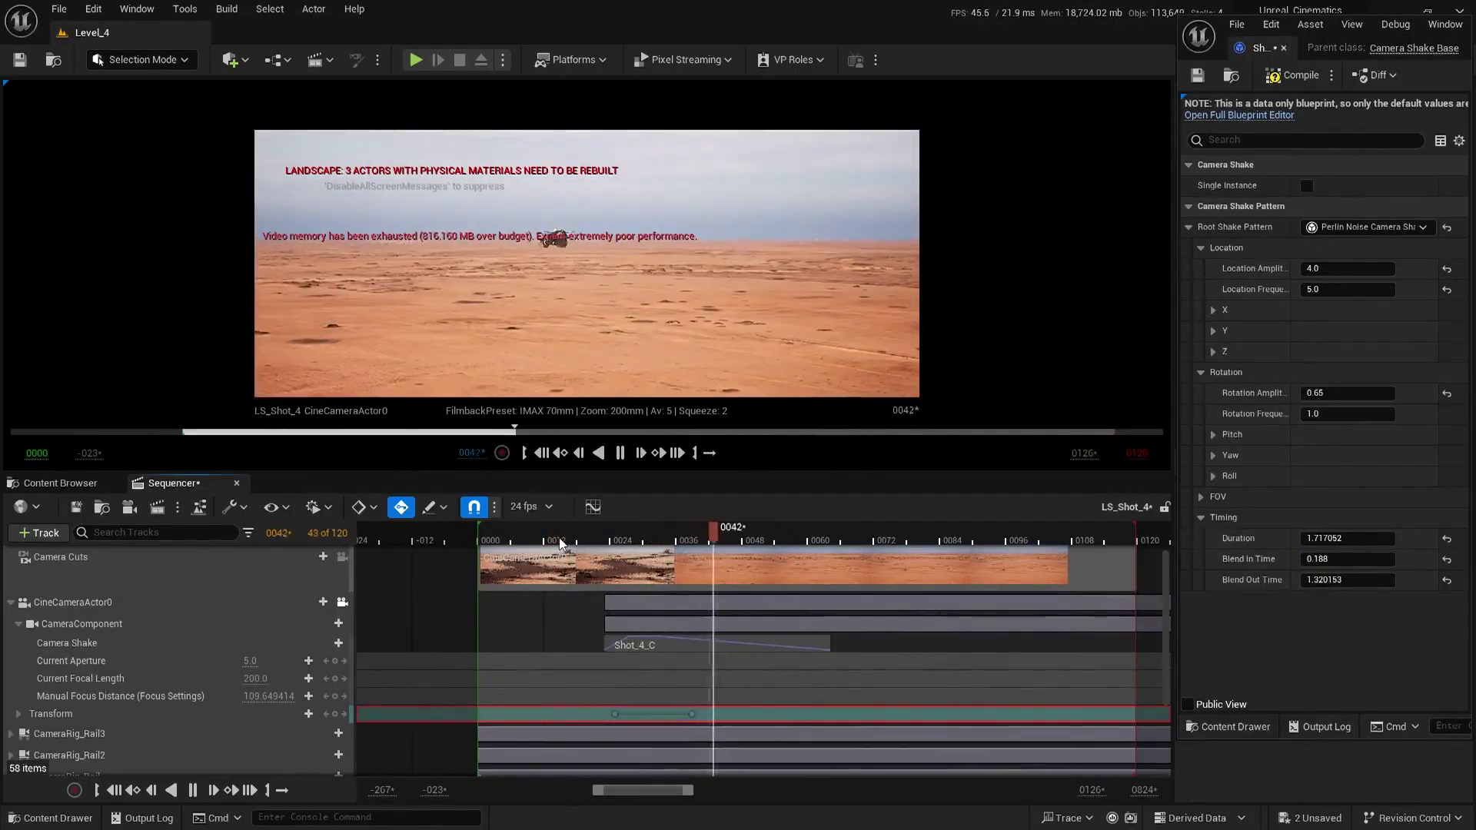
click(572, 537)
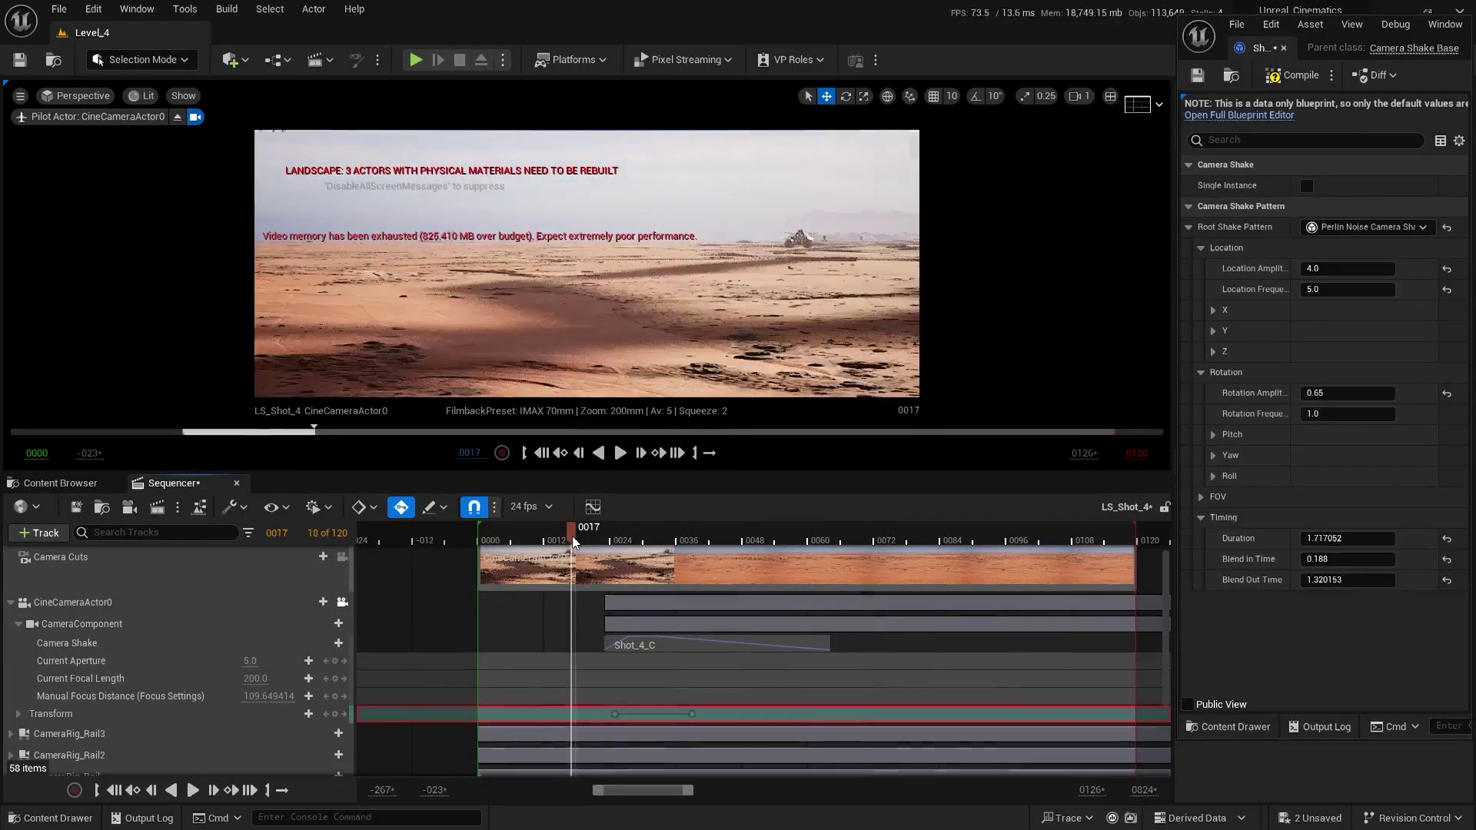
key(space)
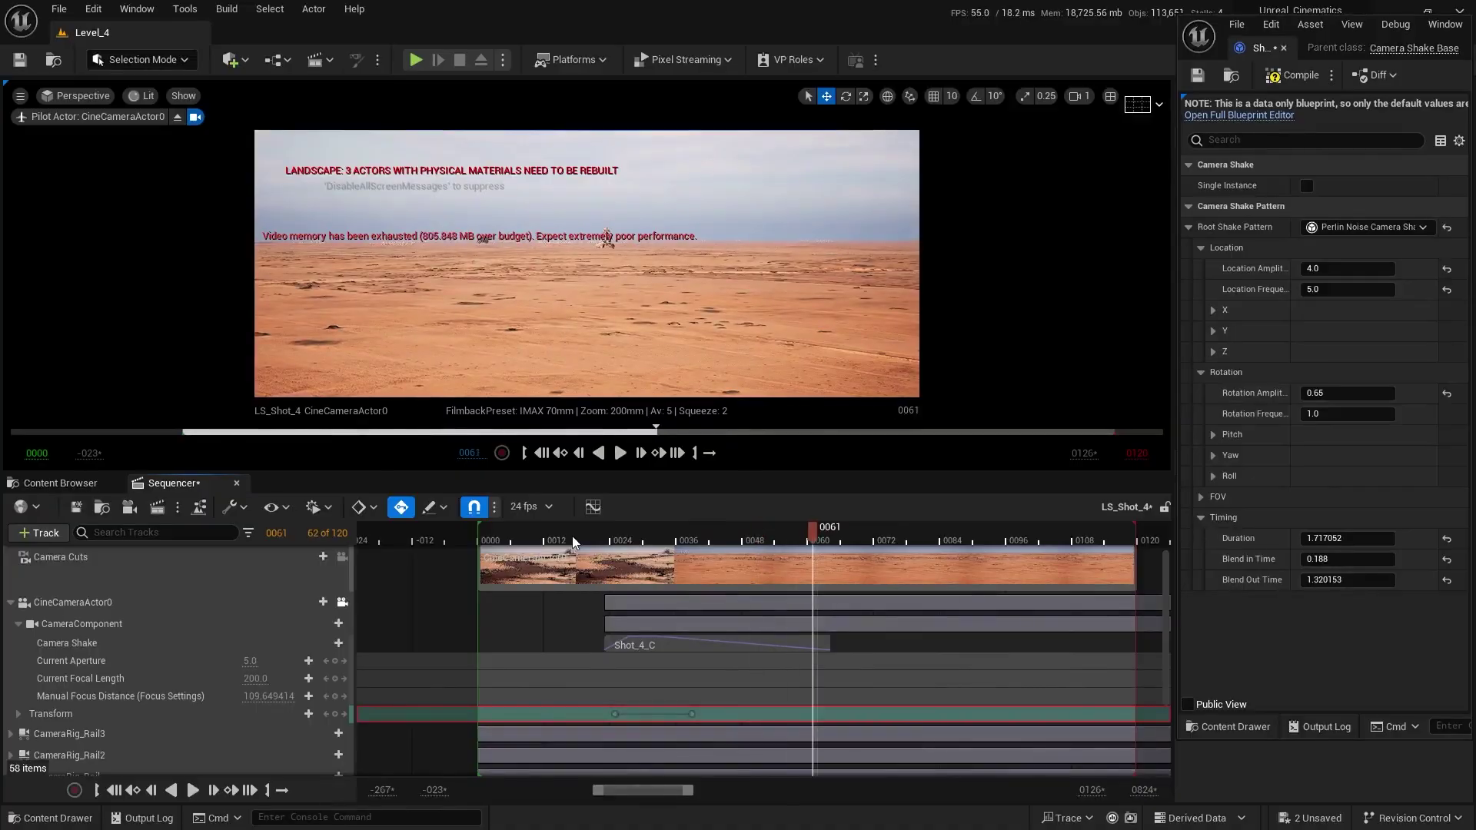
click(572, 531)
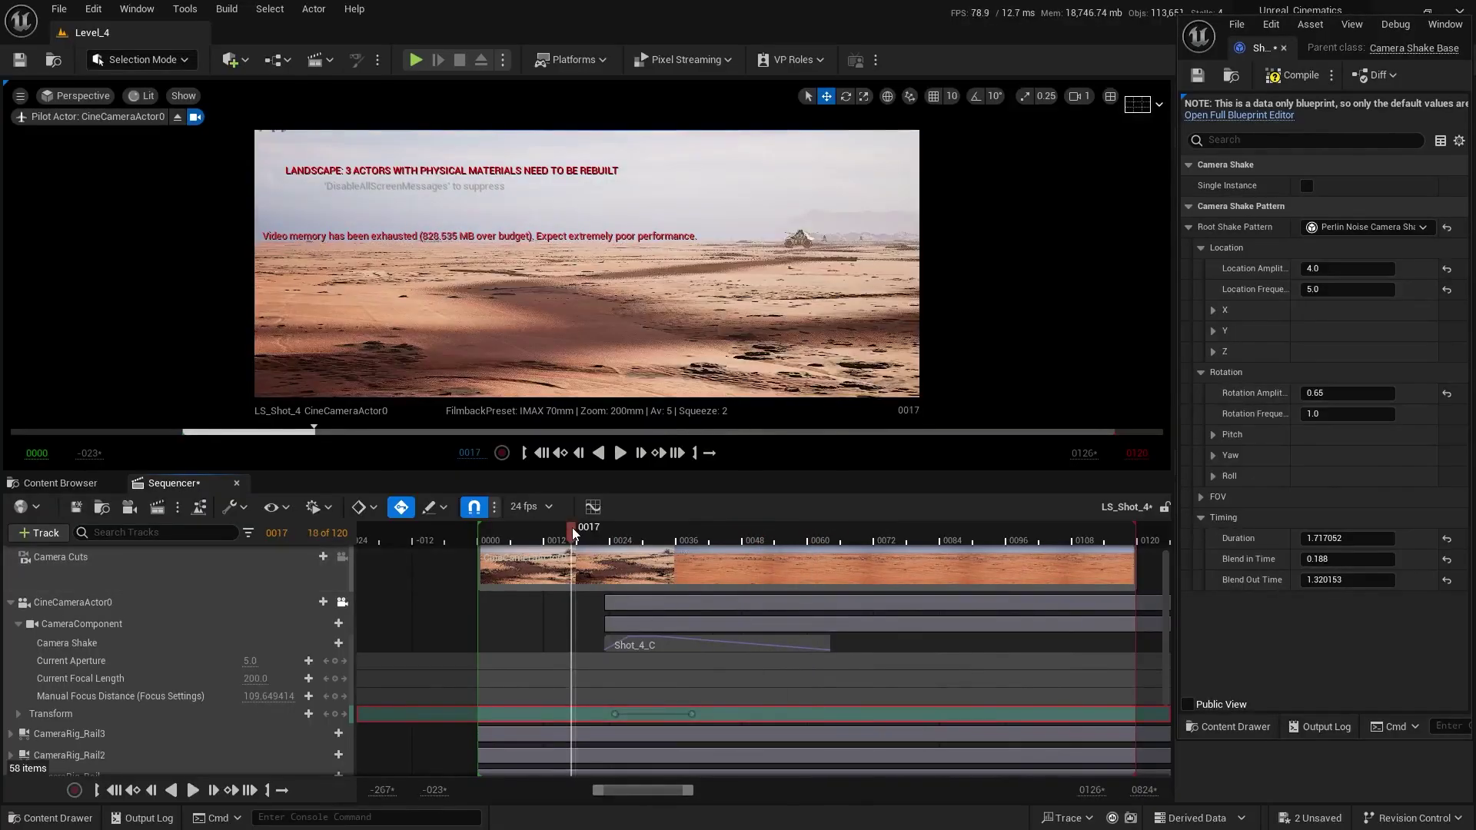
key(space)
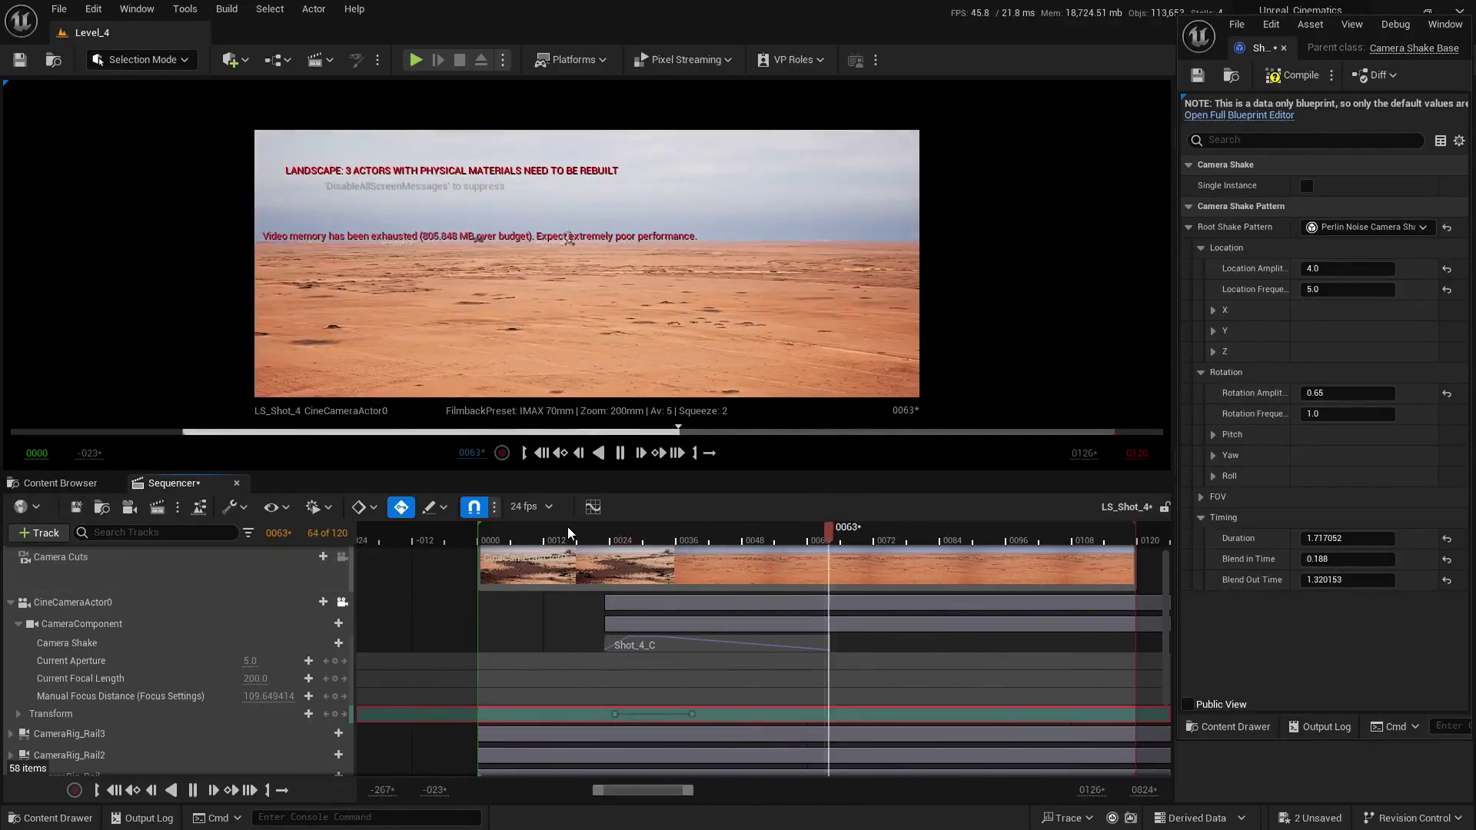
key(space)
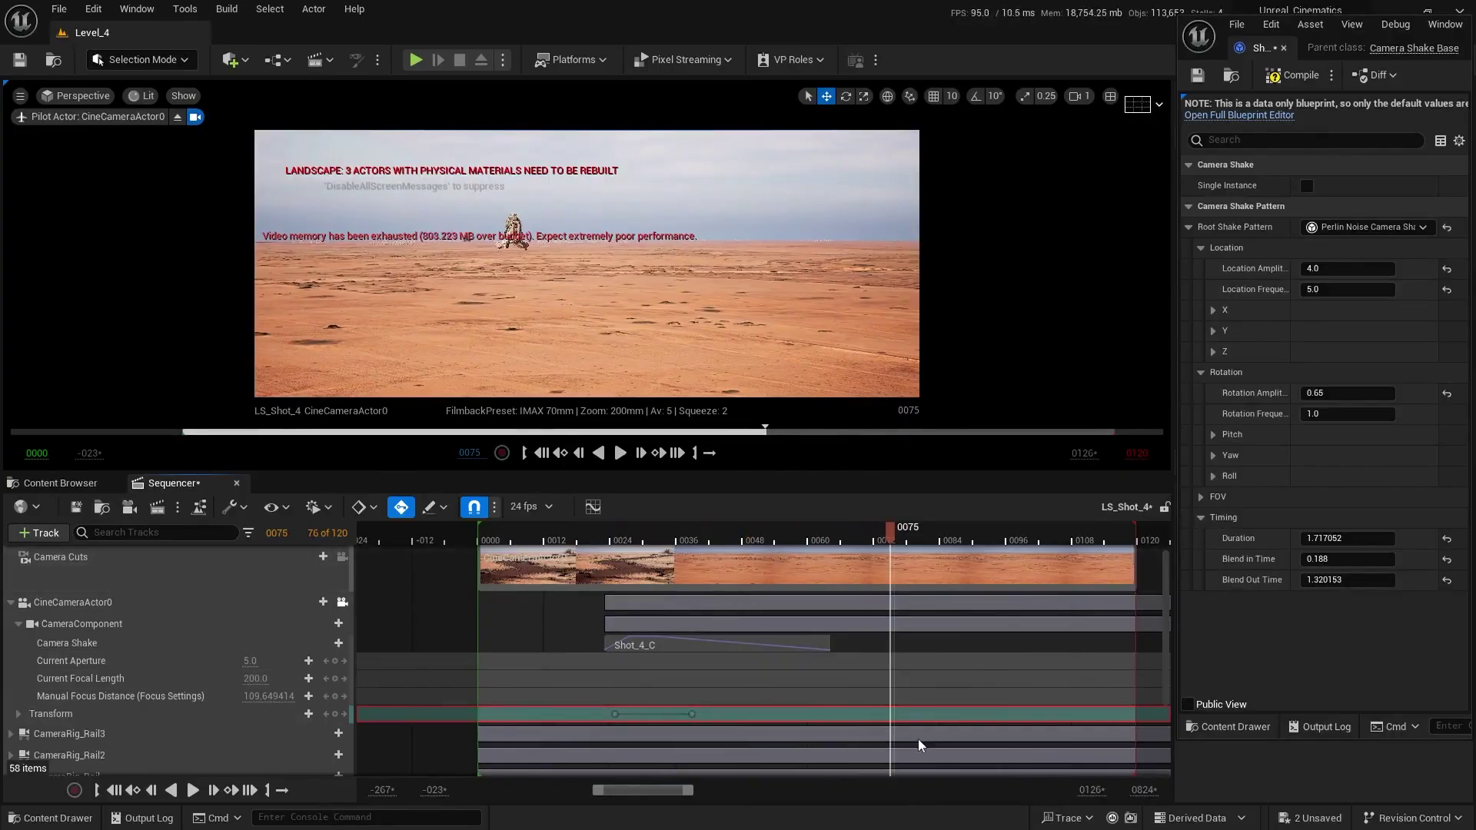
- Compile the Shot_4 camera shake blueprint and save the LS_Shot_4 sequence together with it
ctrl+scroll(930, 684, down, 3)
right_drag(929, 685, 673, 689)
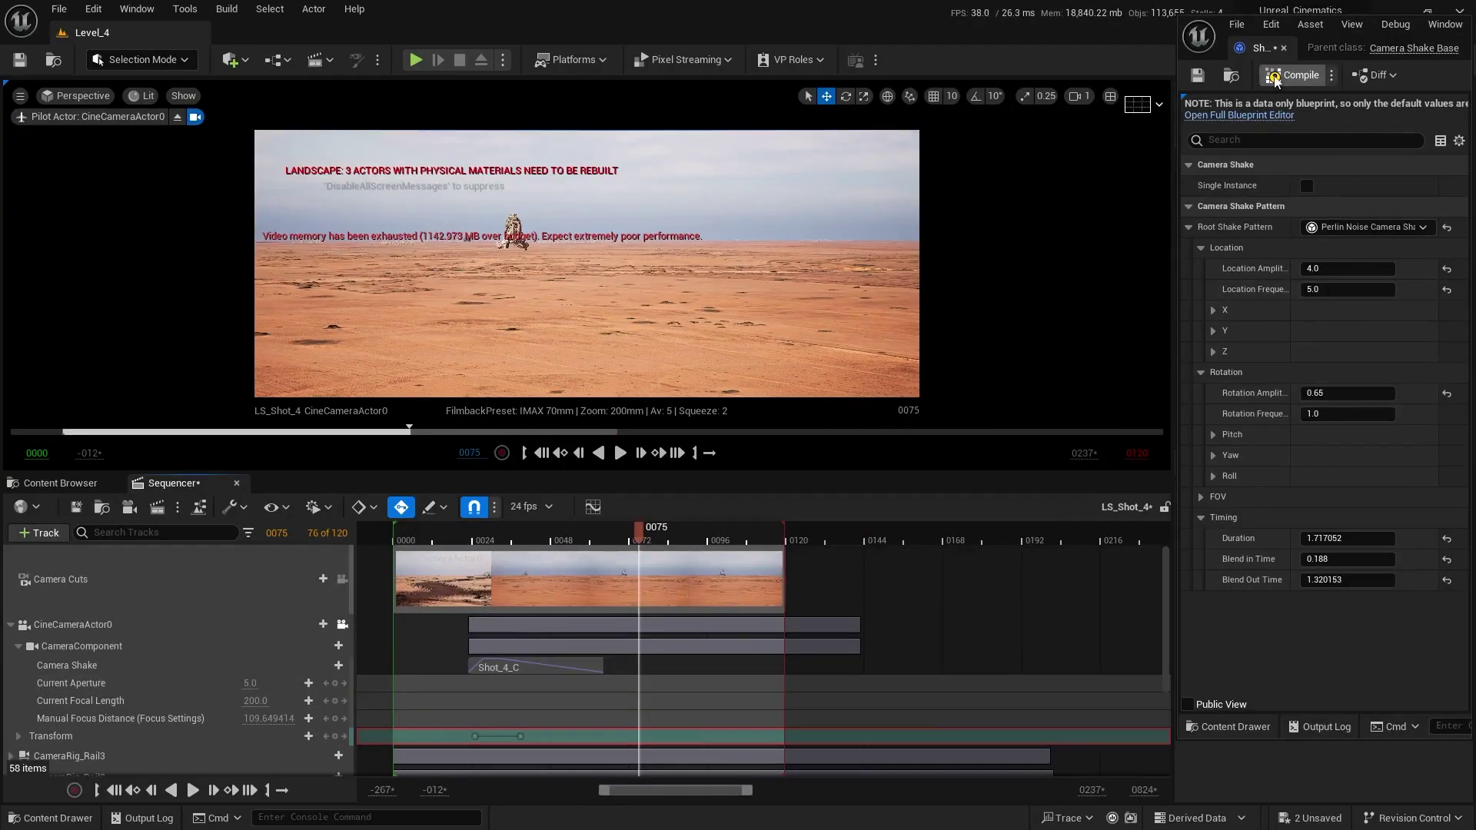
click(1311, 818)
click(861, 578)
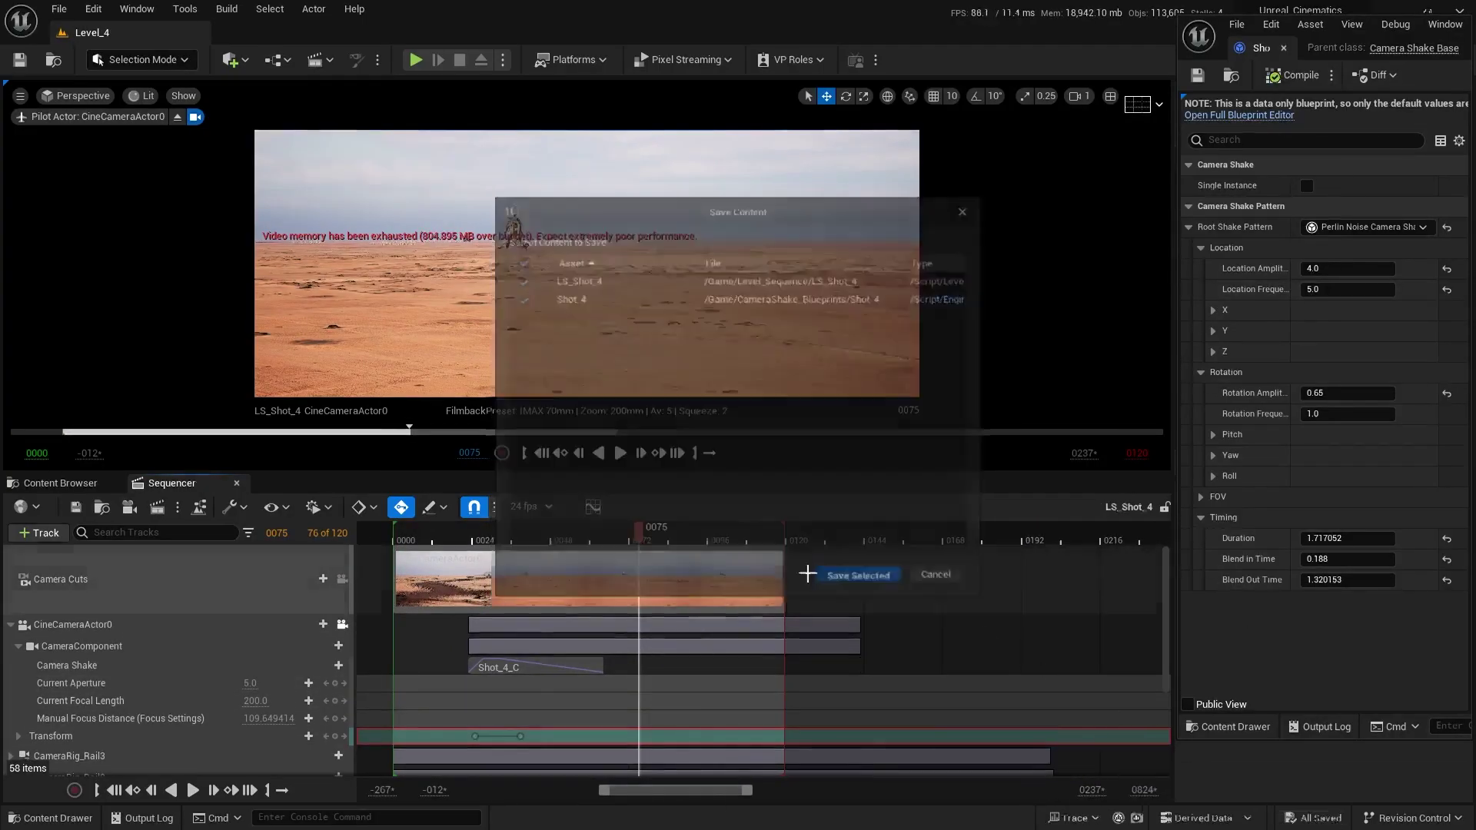
- Duplicate the Shot_4 blueprint in the CameraShake_Blueprints folder as Shot_5 and open the copy for editing
drag(640, 532, 635, 582)
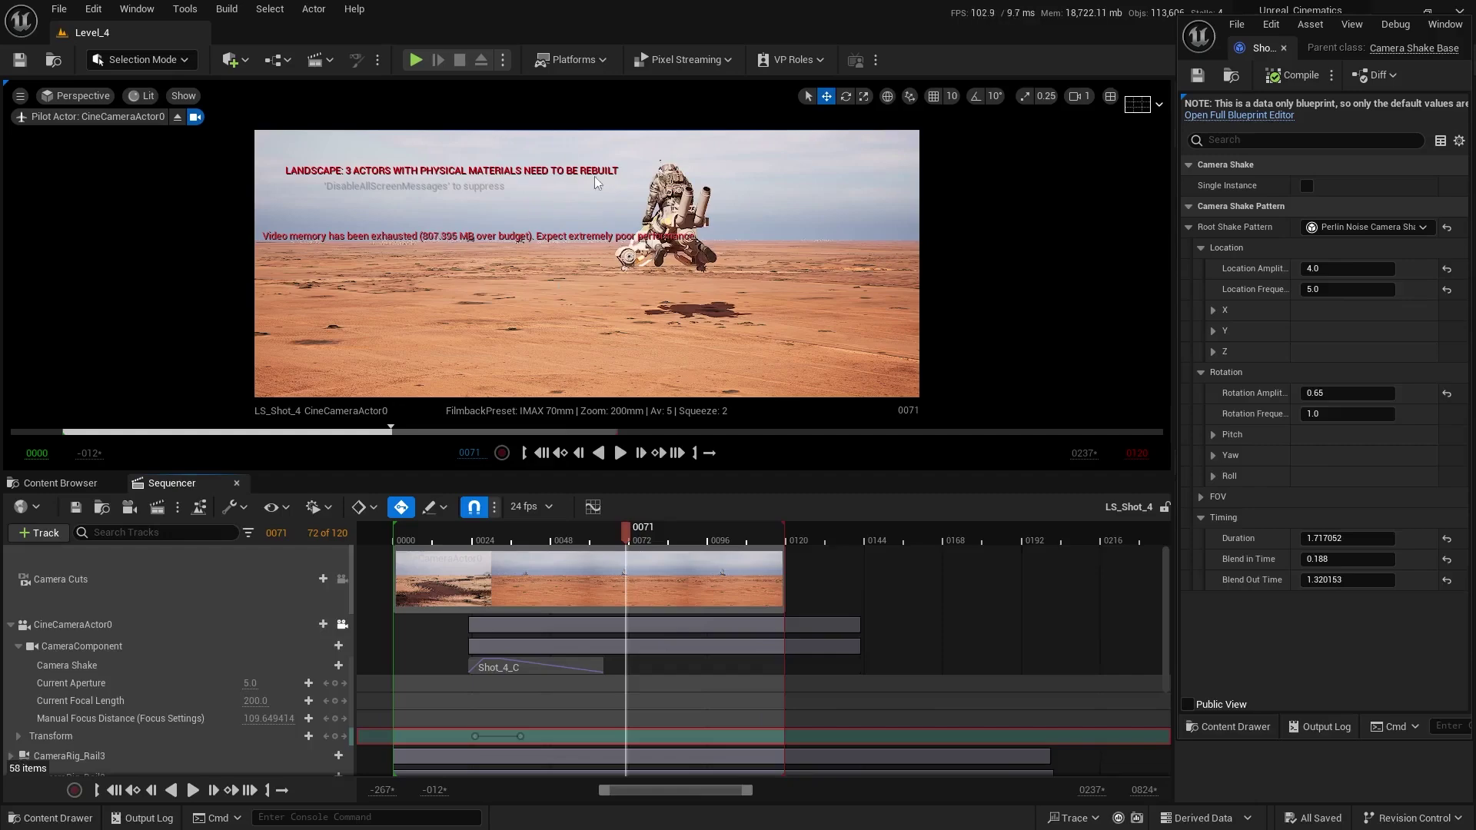
click(60, 483)
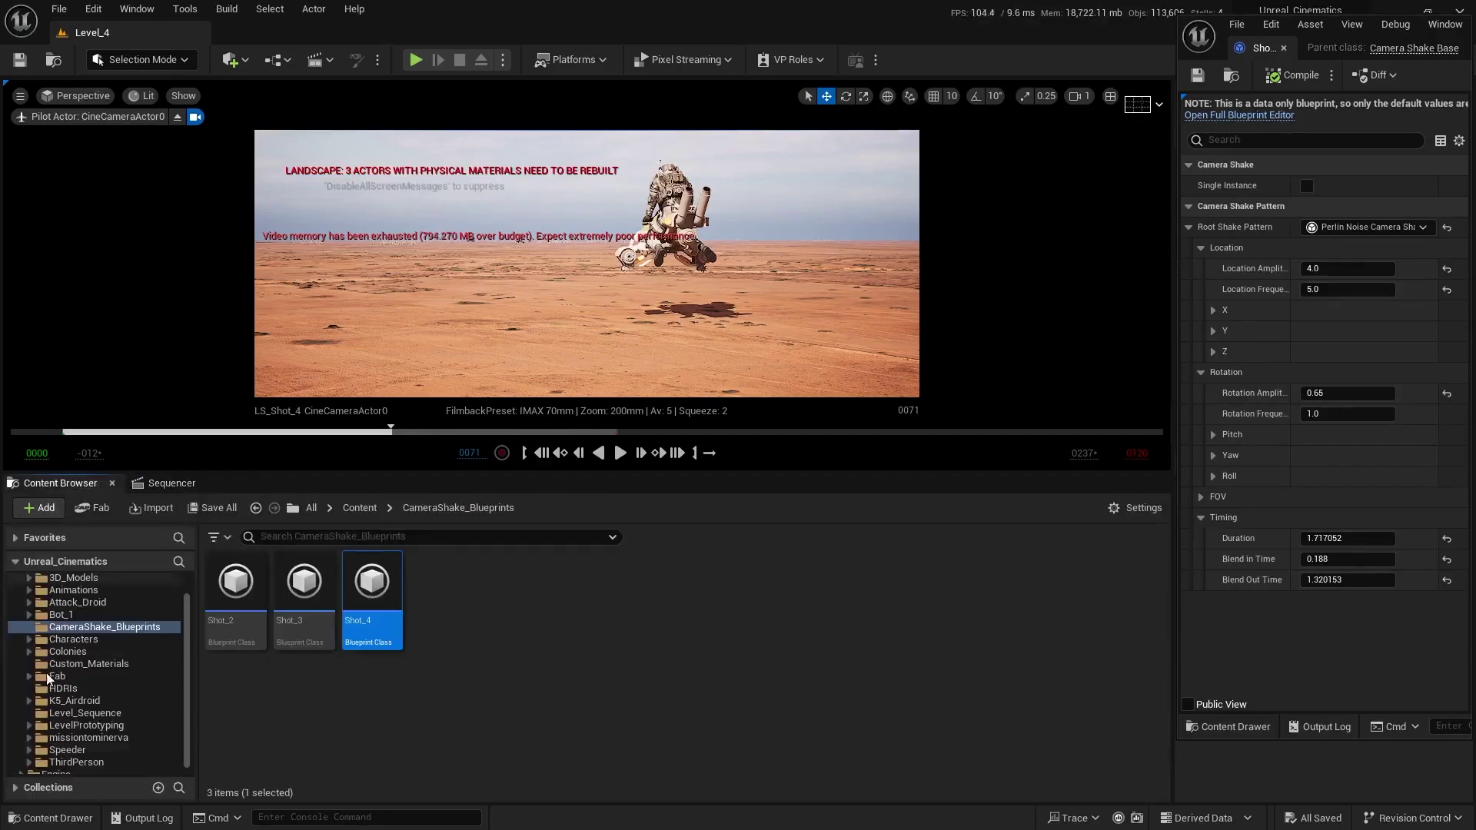
click(390, 613)
key(ctrl+d)
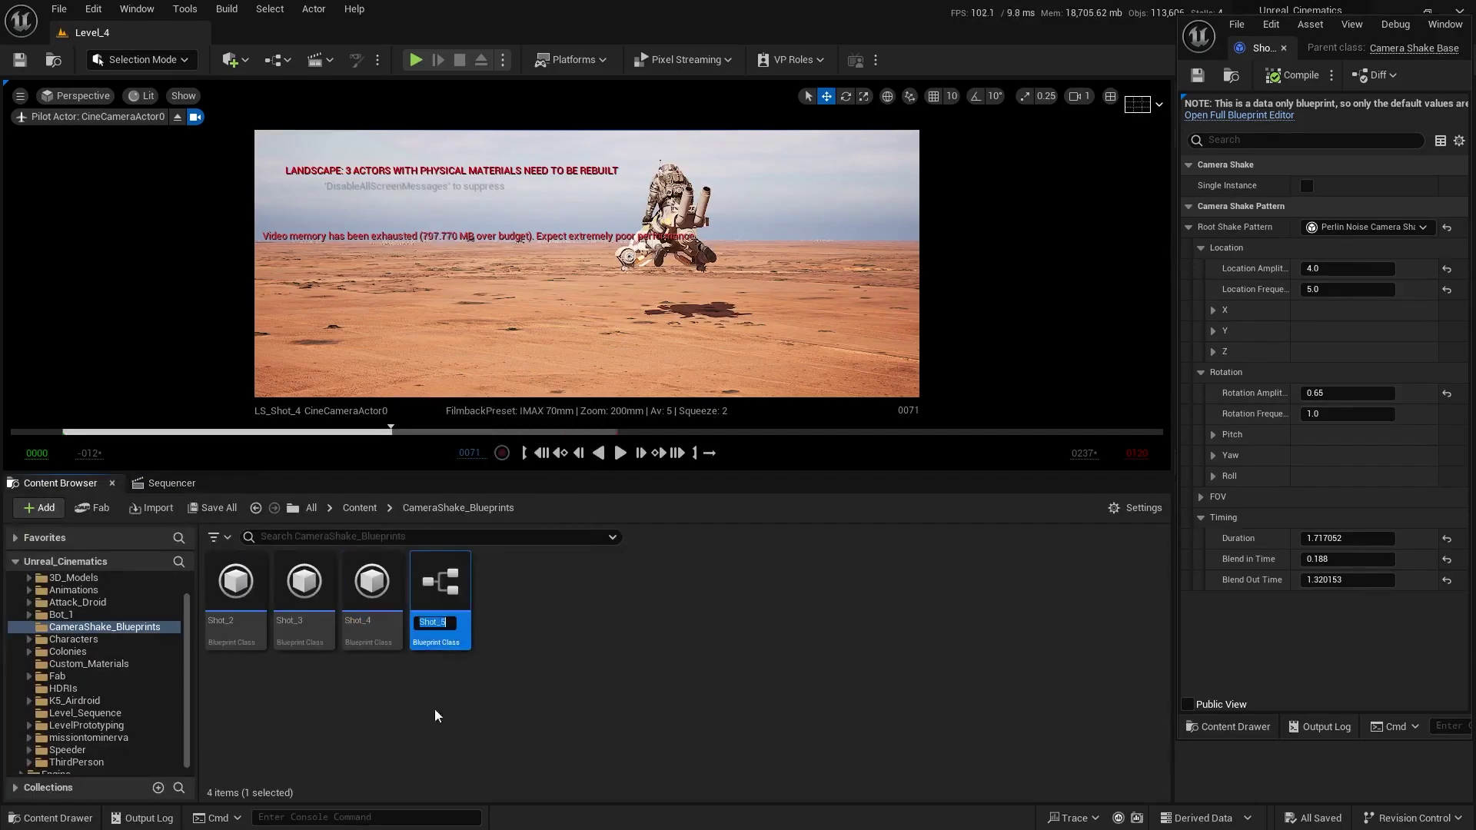
key(Return)
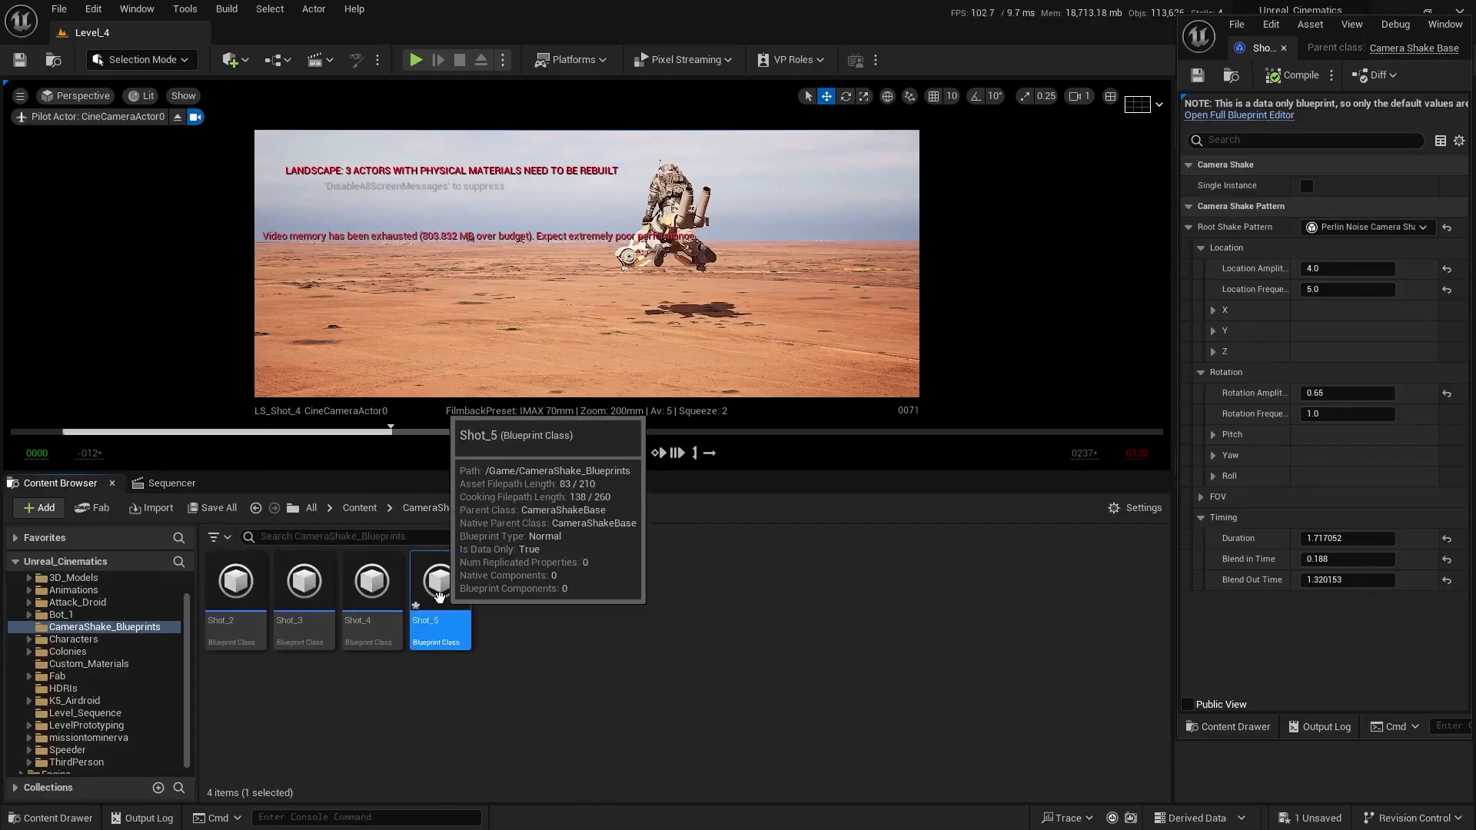
double_click(440, 597)
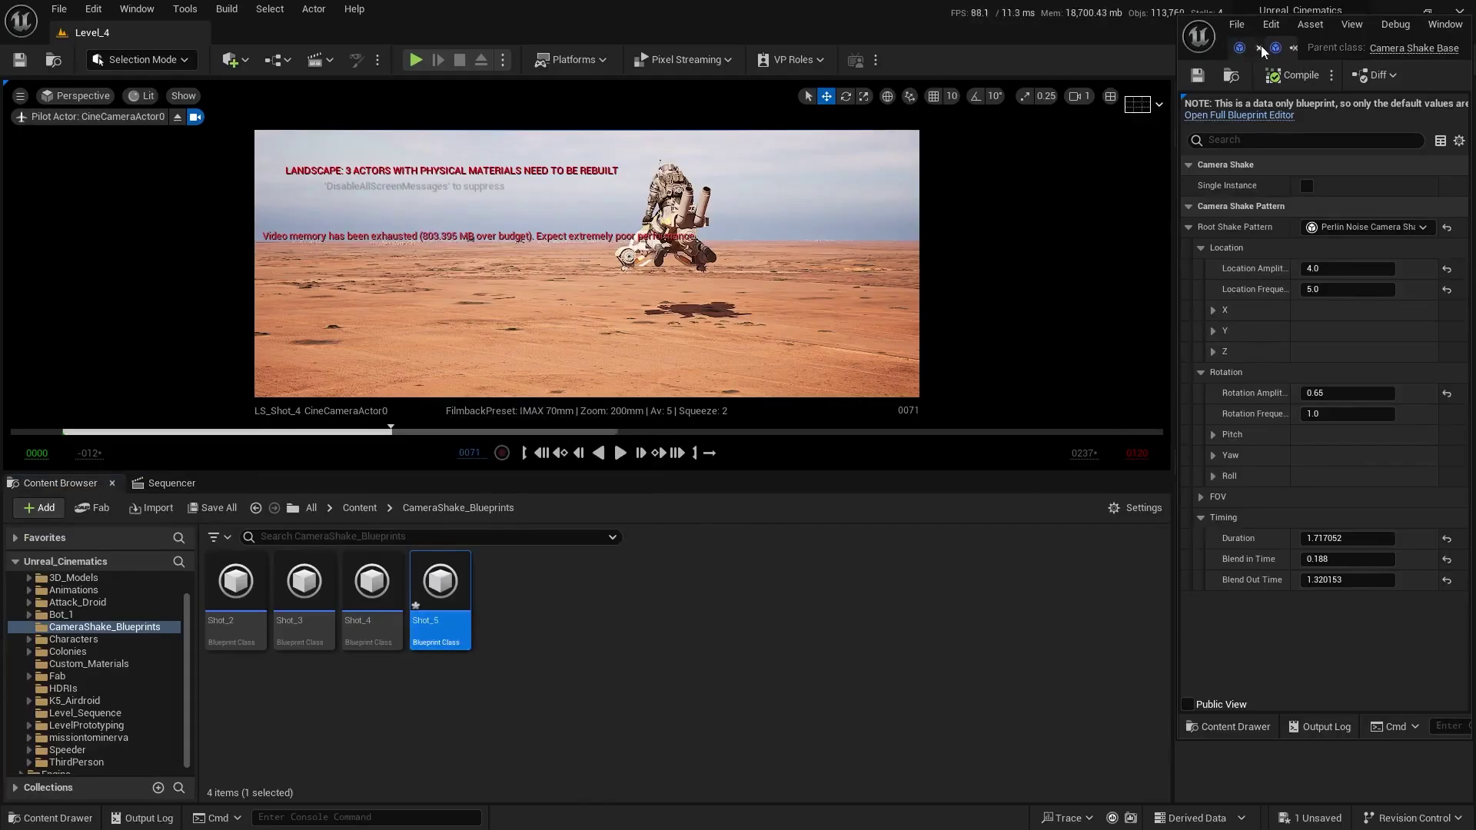
- Return to the LS_Shot_4 sequence and place the playhead at frame 69, just before the second speeder enters the view
click(172, 482)
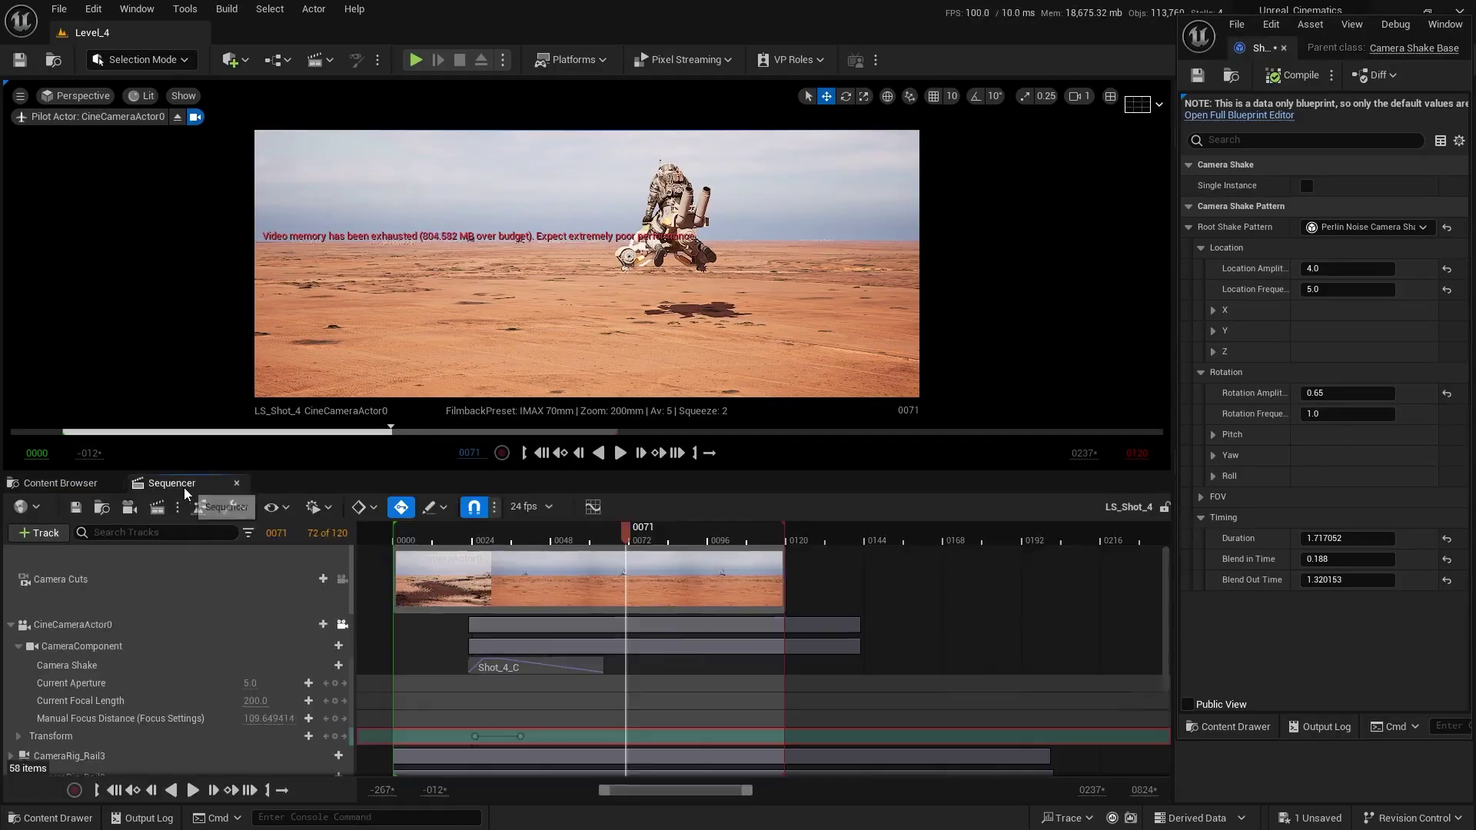
right_drag(688, 705, 730, 637)
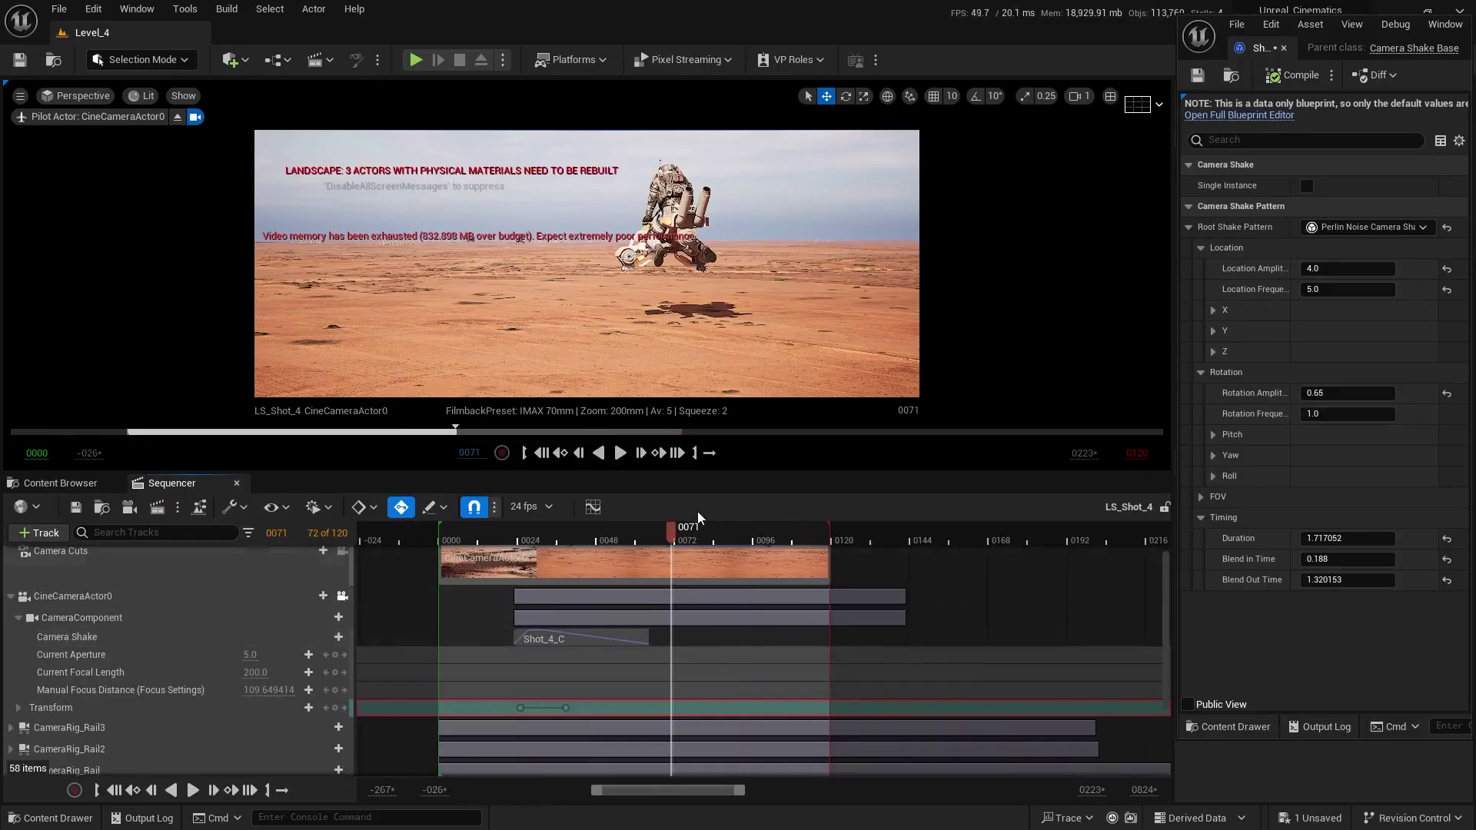
mouse_move(668, 531)
mouse_down()
mouse_move(772, 552)
mouse_move(669, 552)
mouse_up()
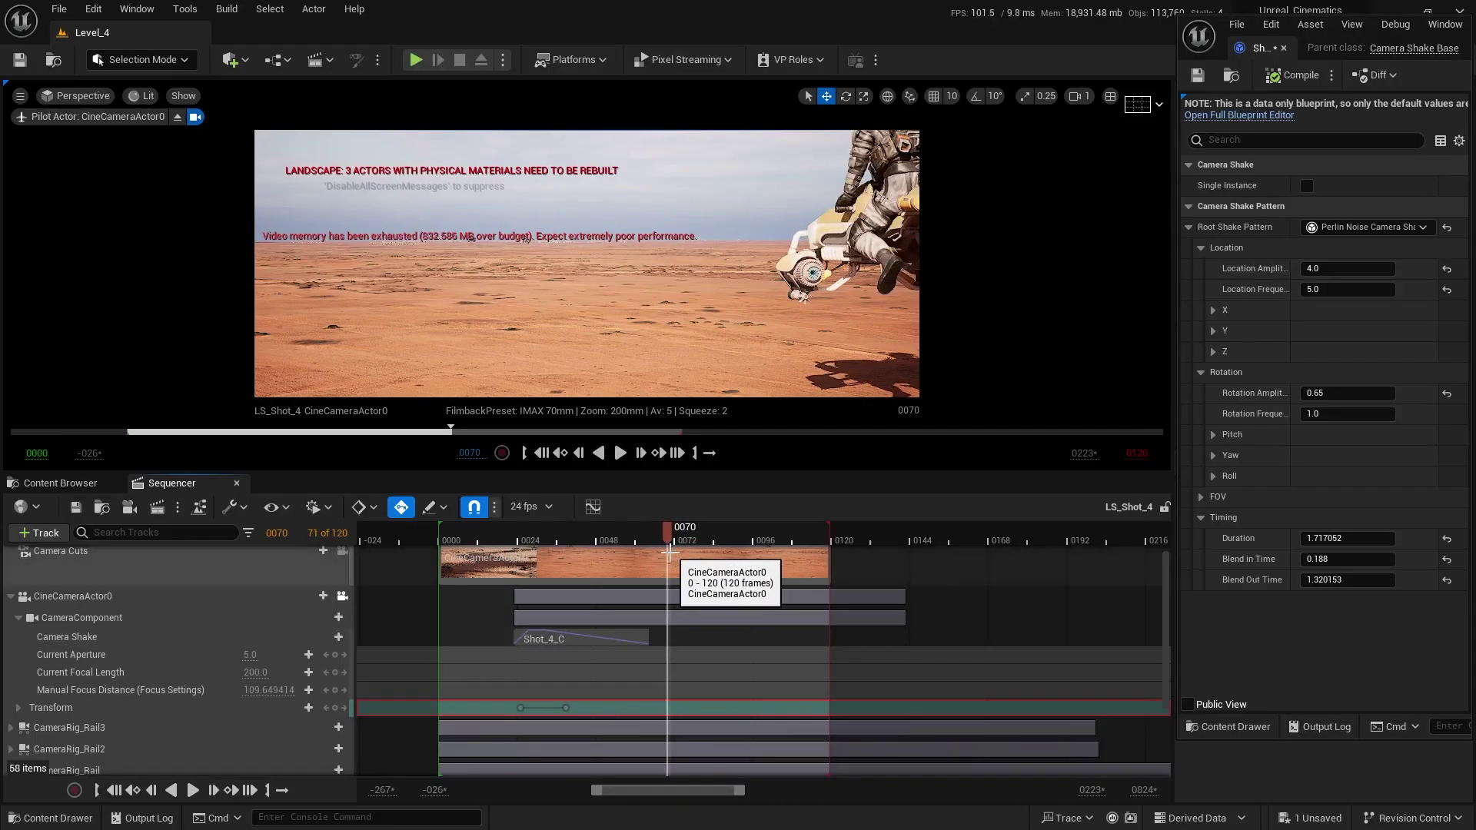
ctrl+scroll(681, 662, up, 2)
key(Left)
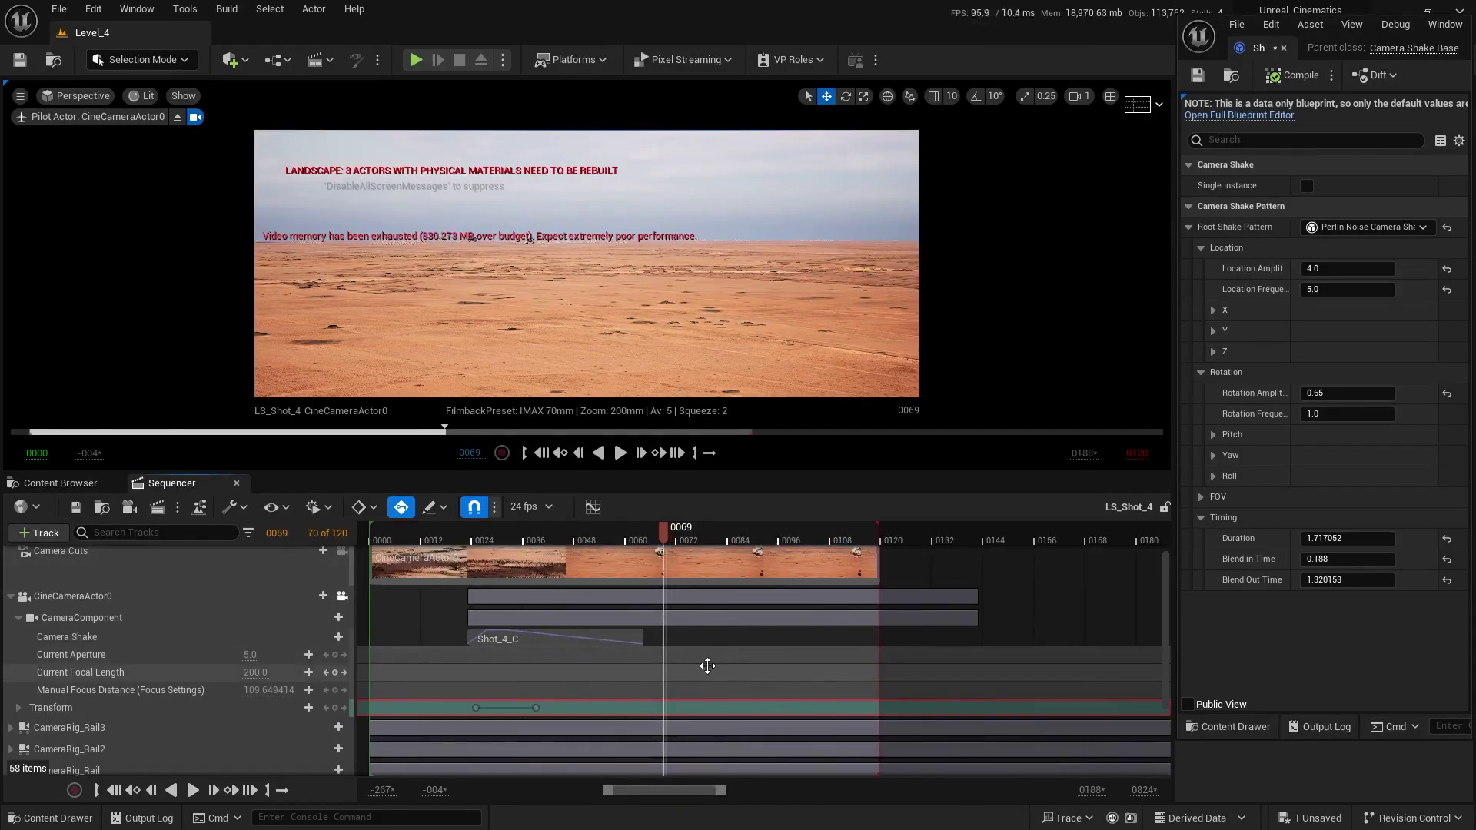
- Trim the end of the Shot_4 camera shake section back to just past its blend out, before frame 69
ctrl+scroll(707, 666, down, 2)
scroll(379, 695, down, 3)
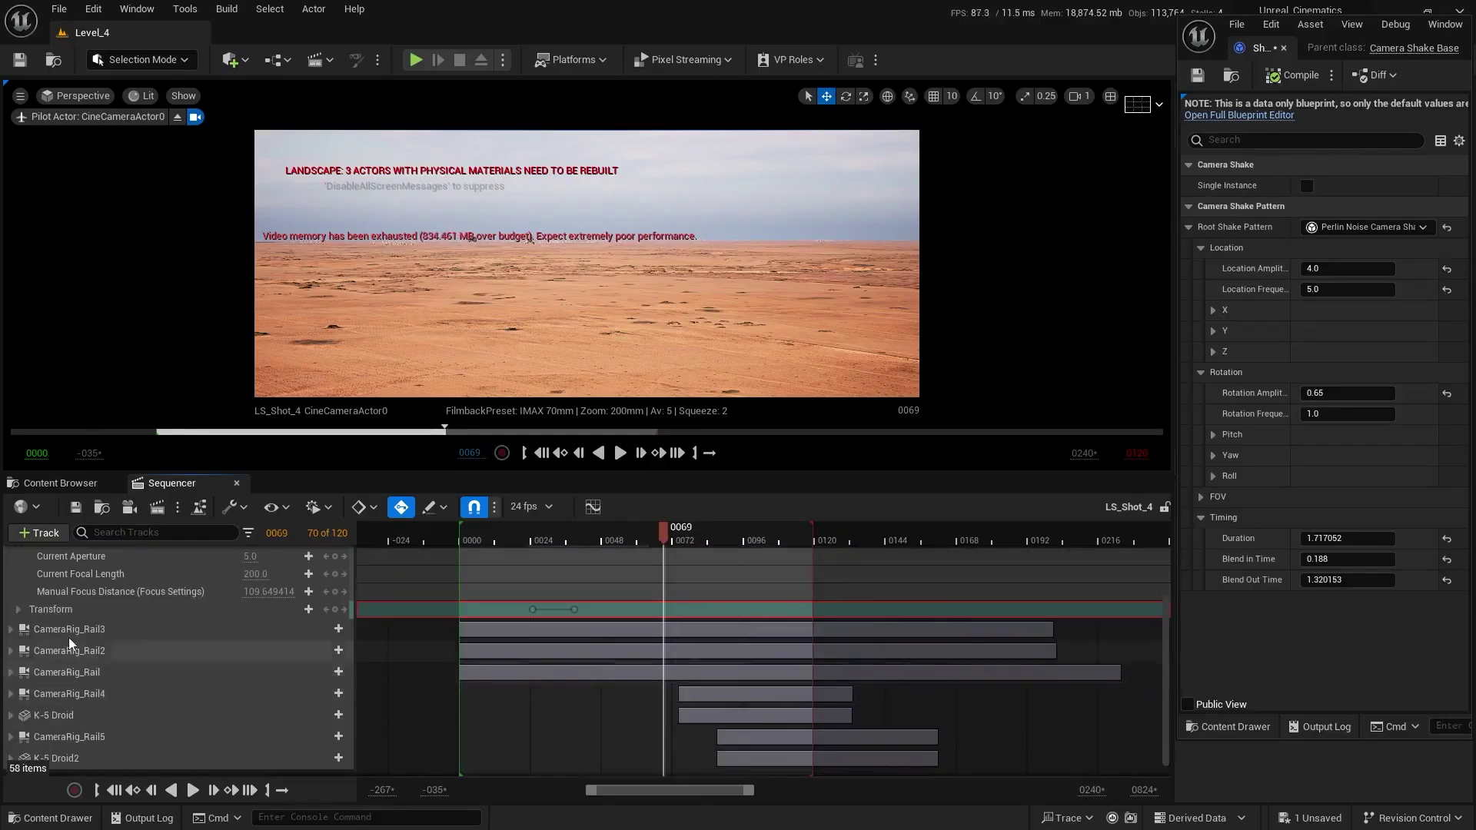
scroll(68, 638, up, 3)
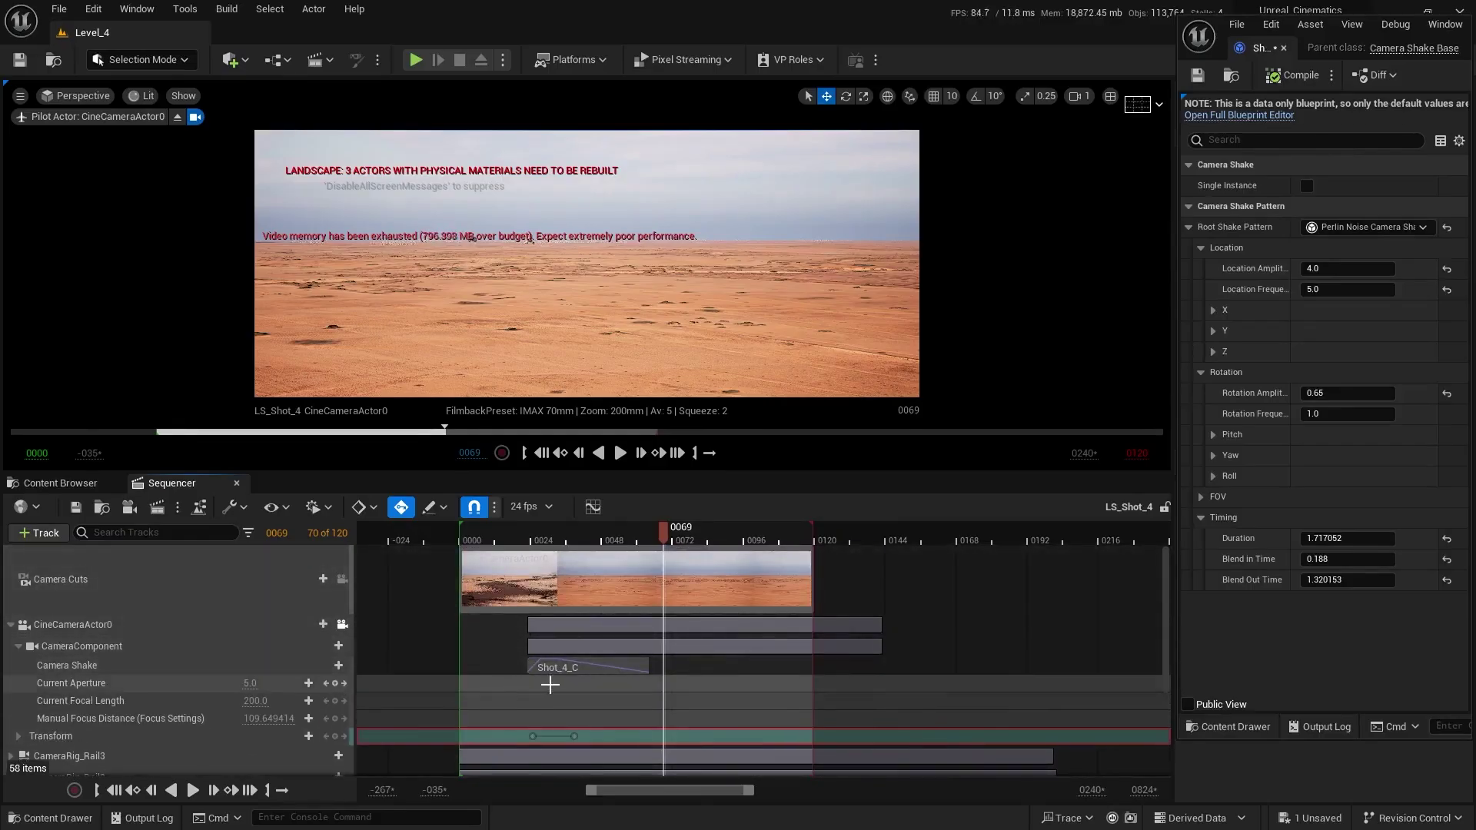
click(817, 671)
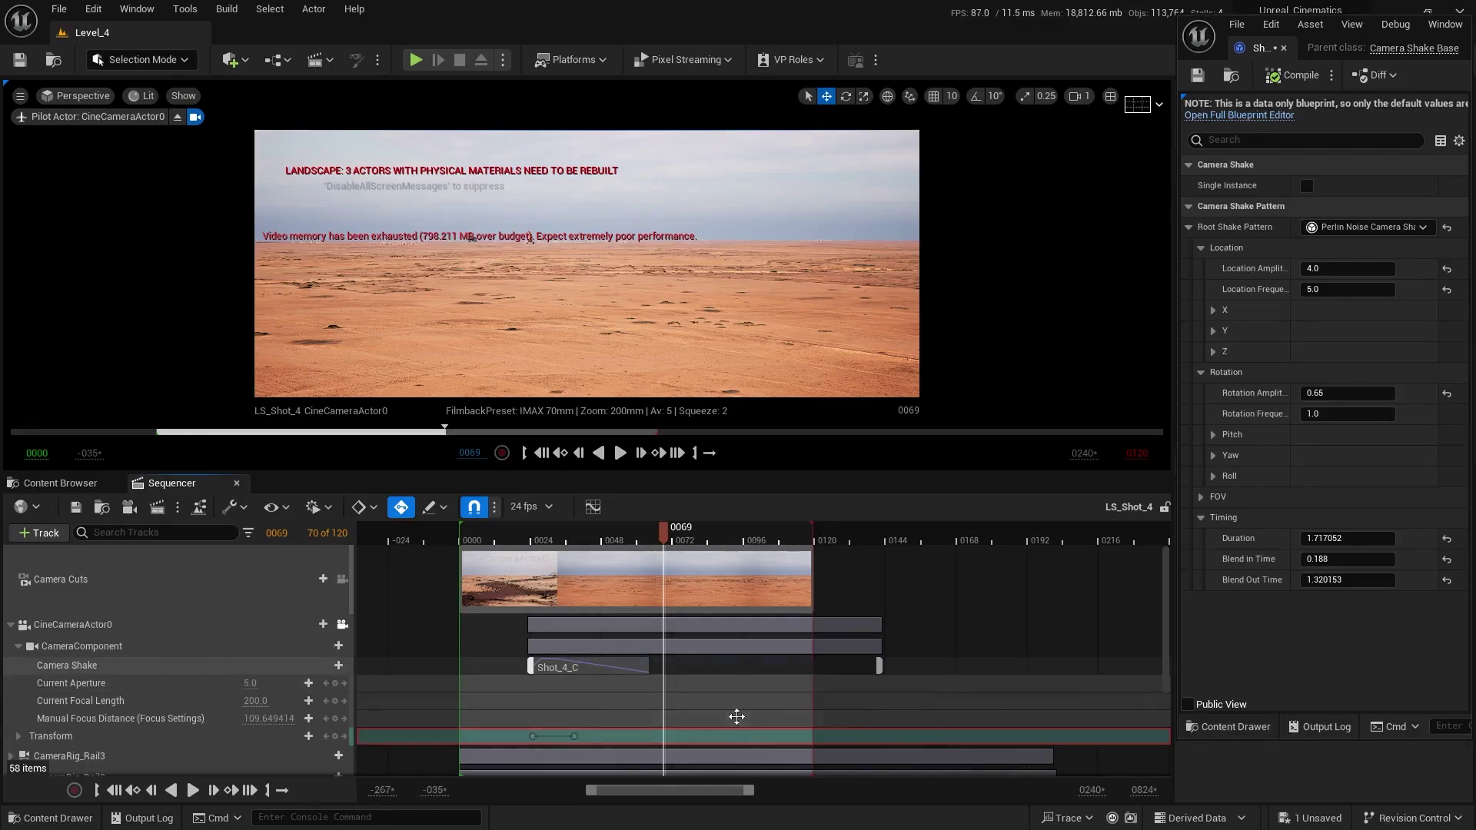
right_drag(788, 704, 843, 695)
ctrl+scroll(843, 694, up, 2)
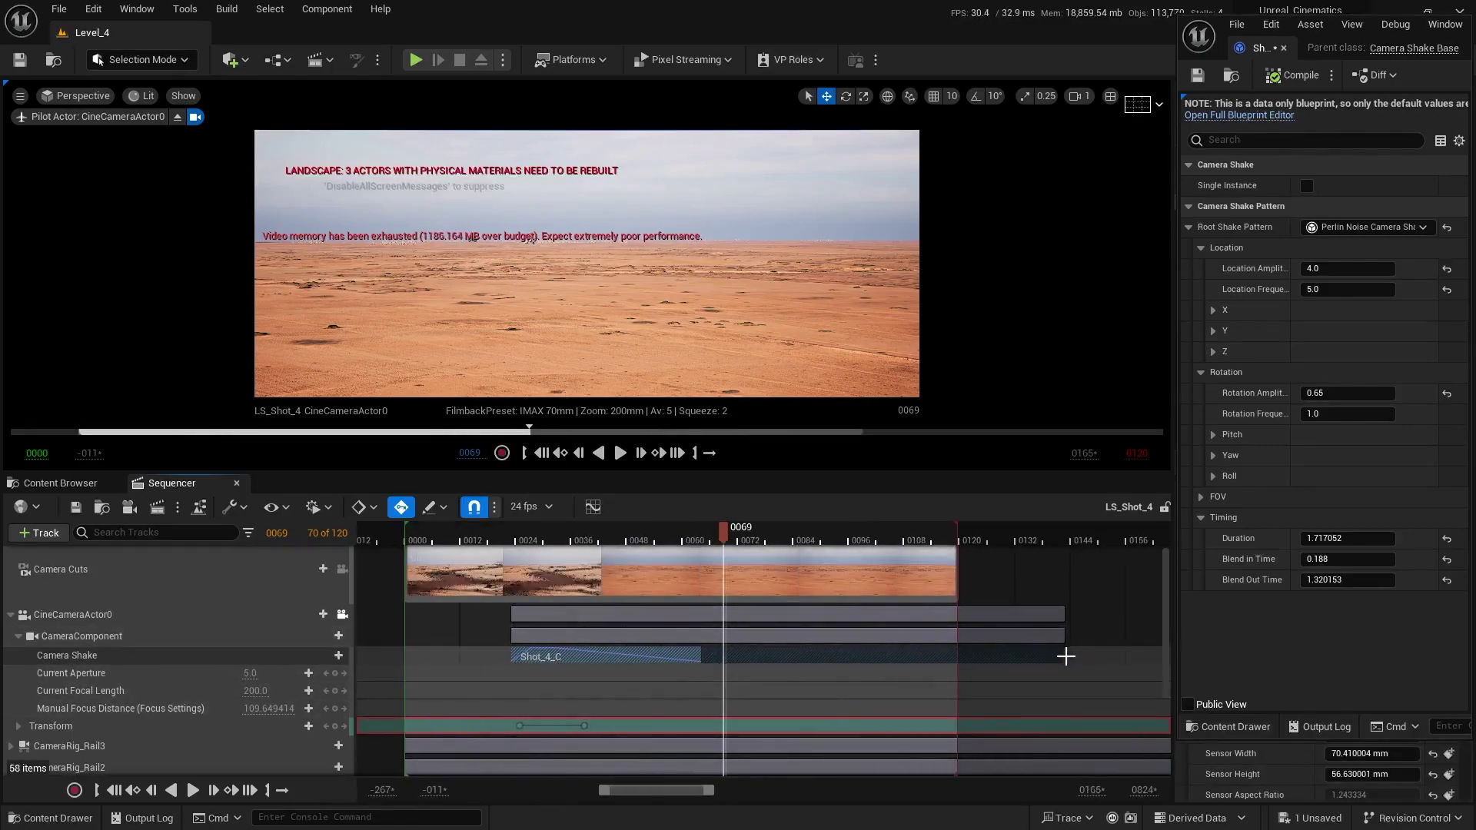
drag(1062, 655, 708, 663)
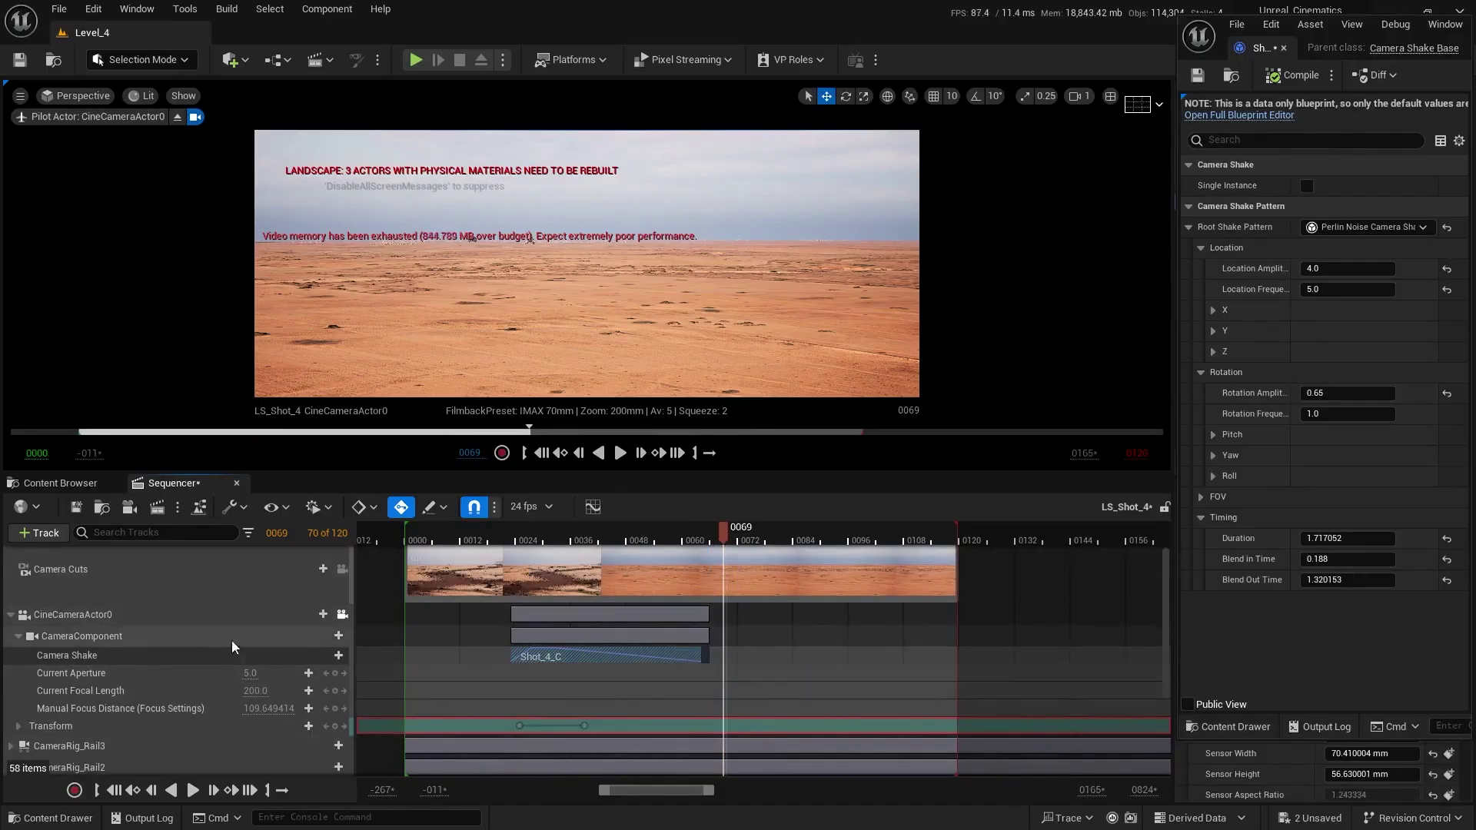
- Add the Shot_5 camera shake to the CameraComponent at frame 69
click(336, 637)
mouse_move(387, 261)
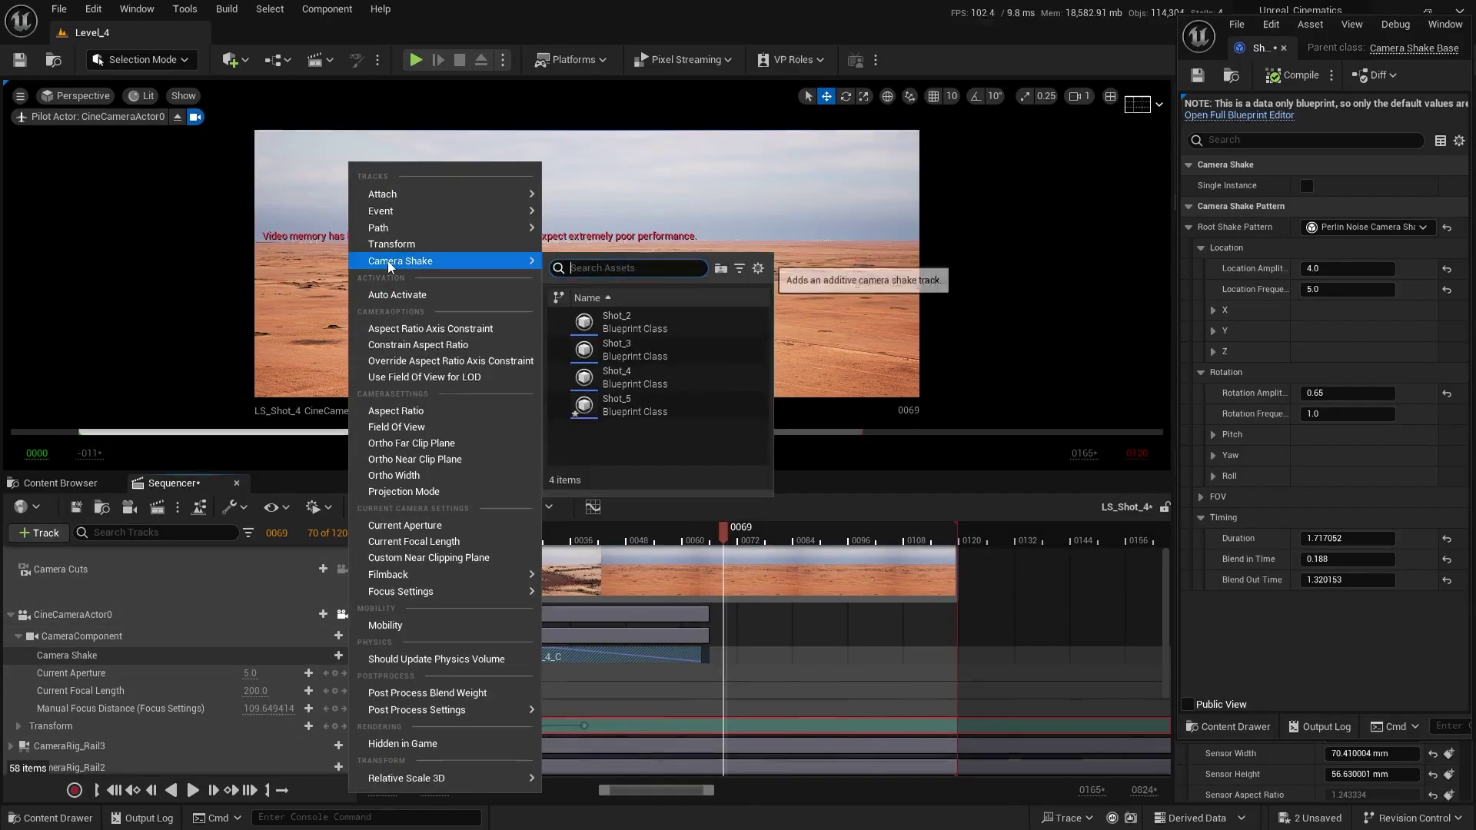
click(630, 405)
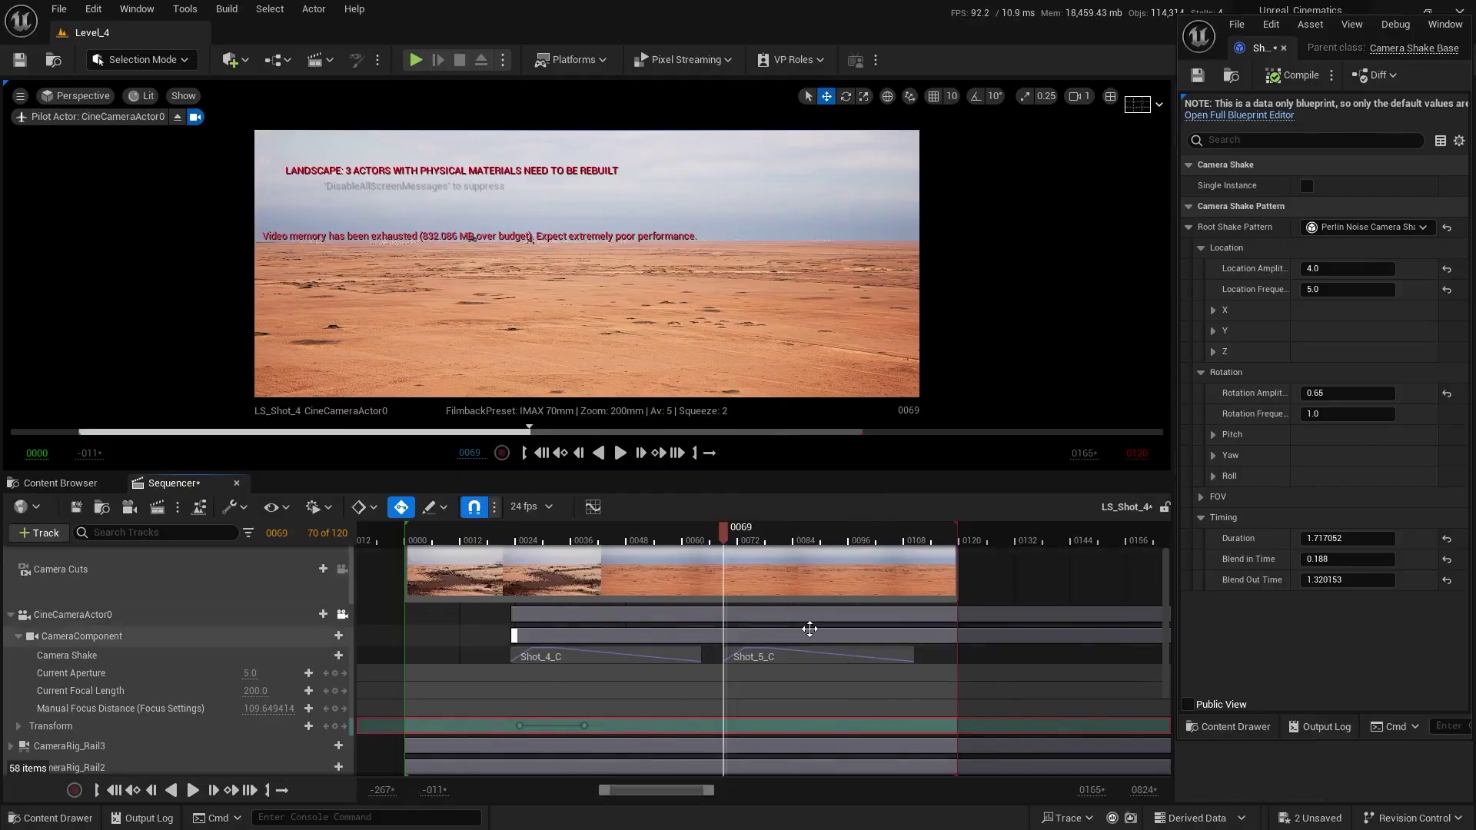
scroll(791, 609, down, 2)
right_drag(791, 609, 751, 594)
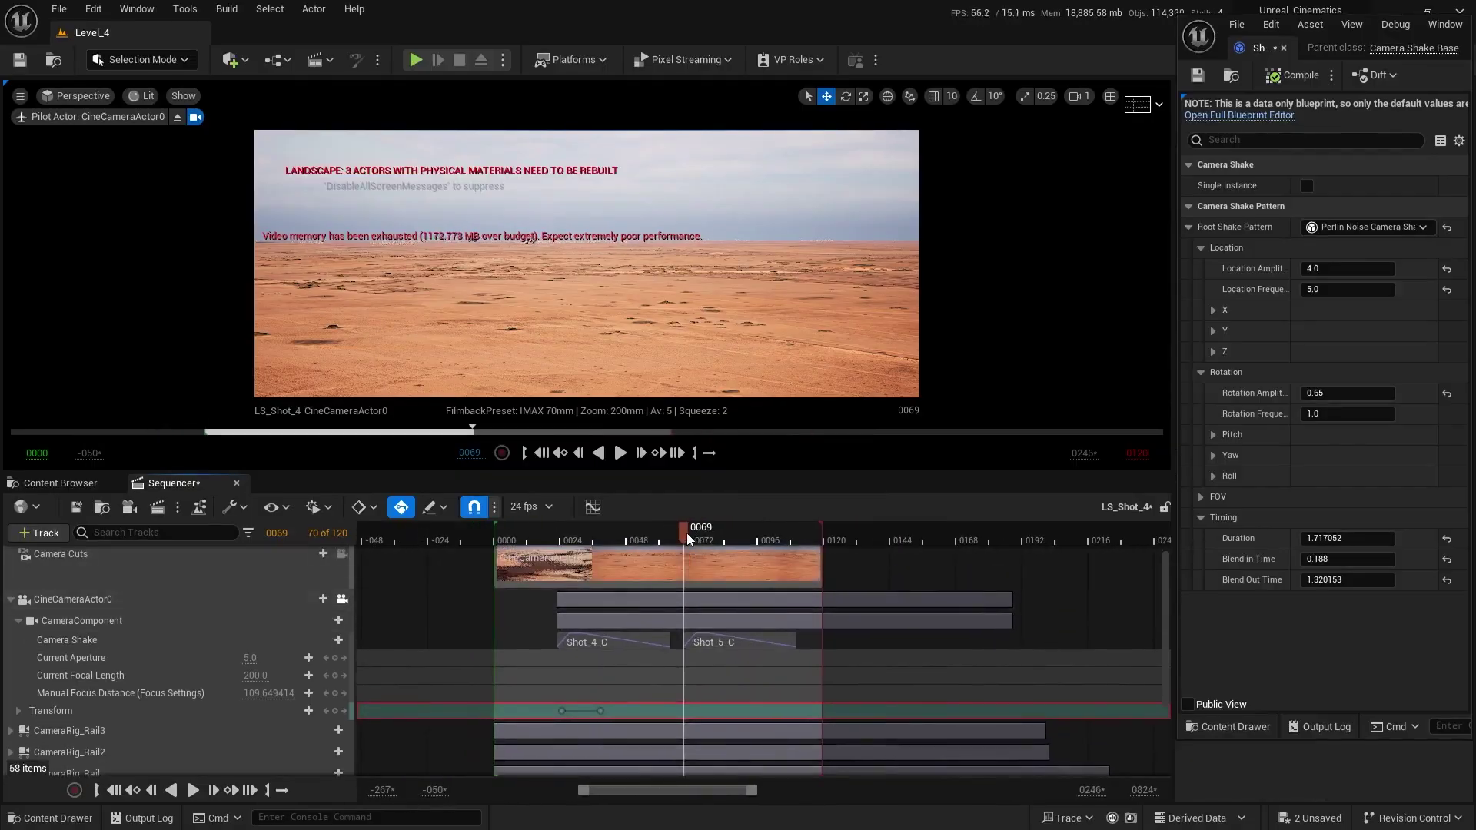
- Play back the shot from before the Shot_4 section through the Shot_5 section to review both camera shakes
drag(685, 534, 572, 527)
key(space)
key(space)
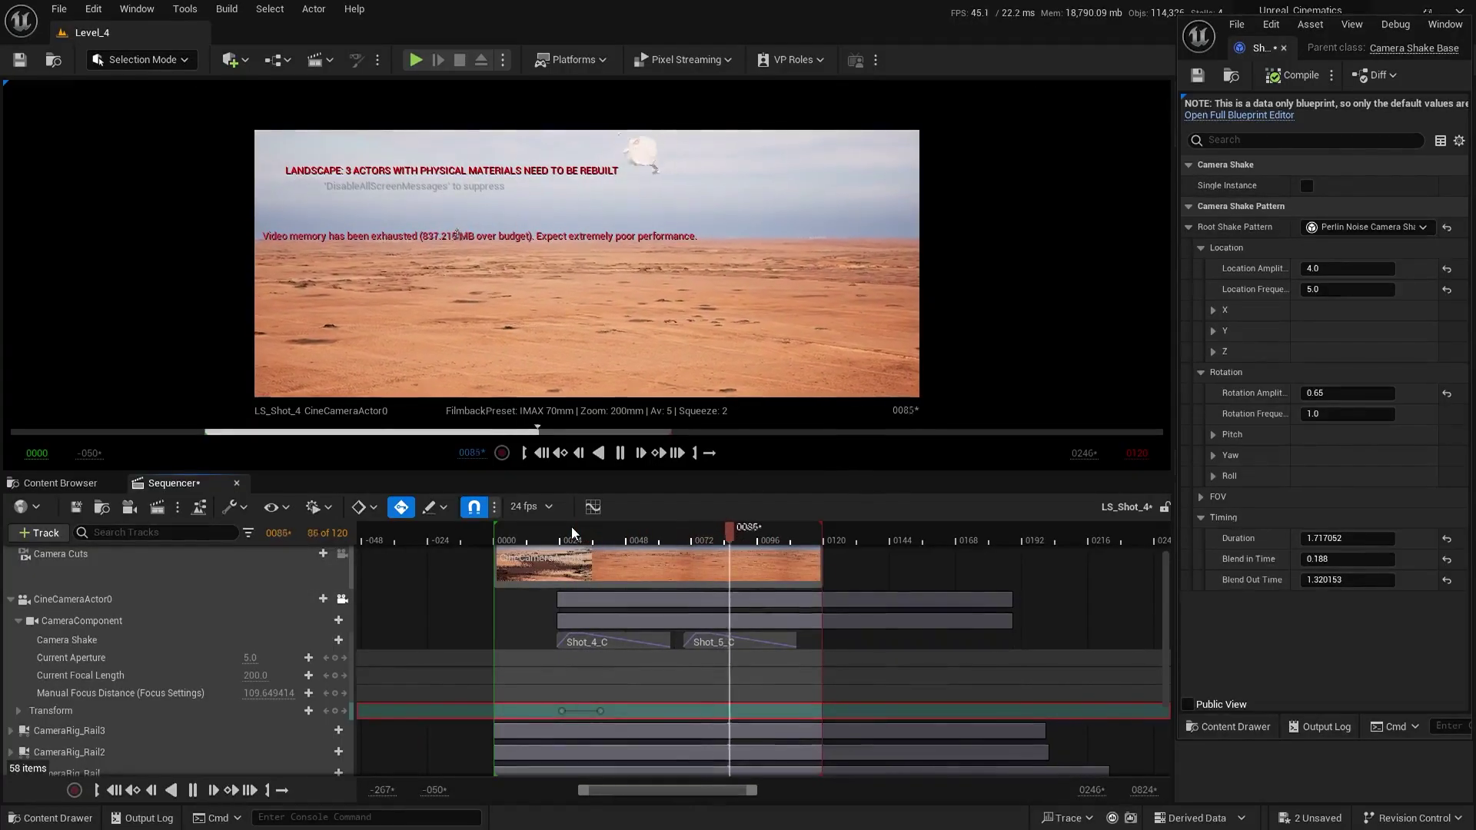
key(space)
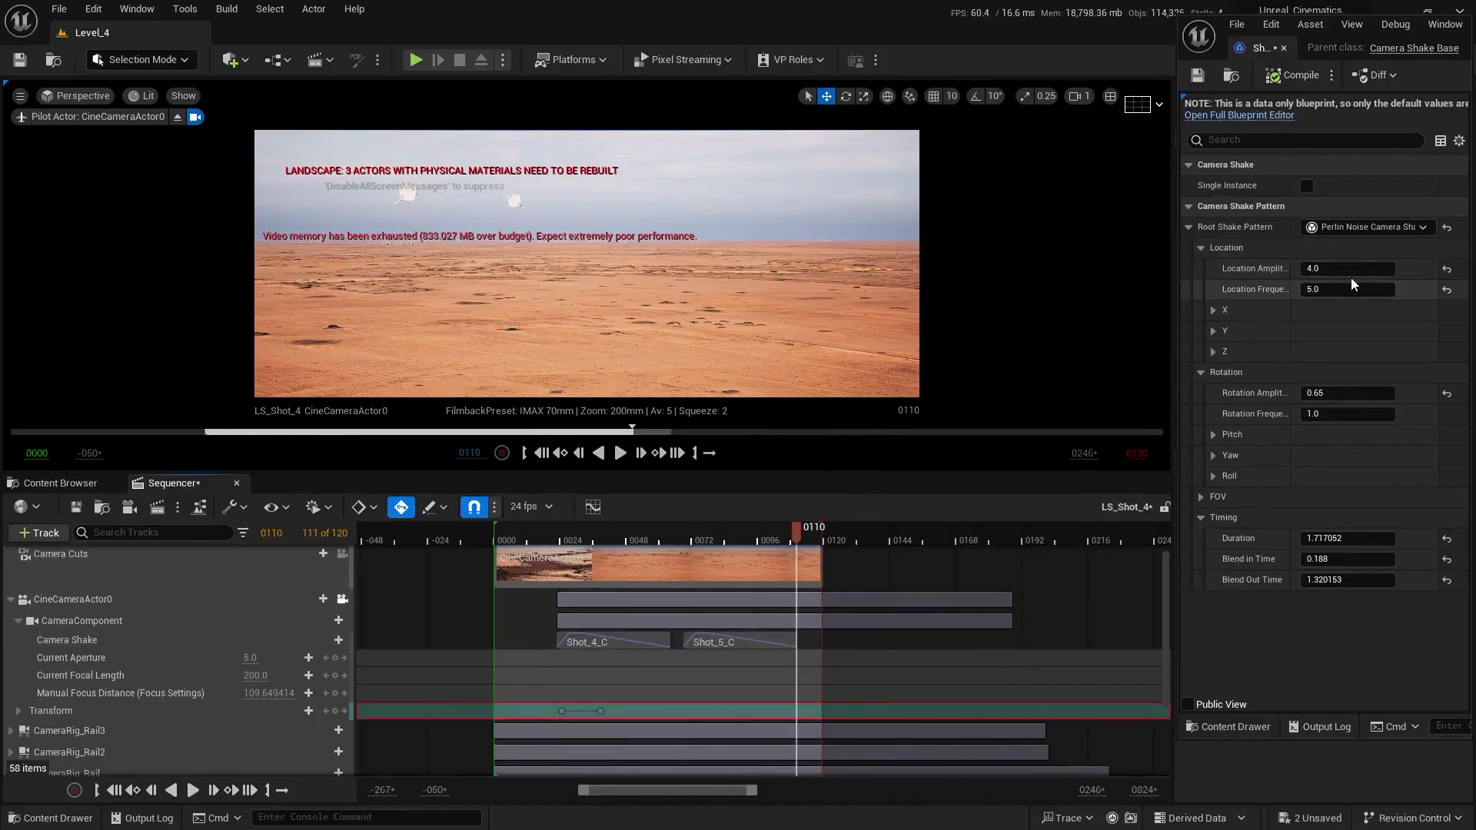
- Set the Shot_5 camera shake's location amplitude to 3.0, duration to 1.2 and blend out time to about 1.087
text(3)
key(Return)
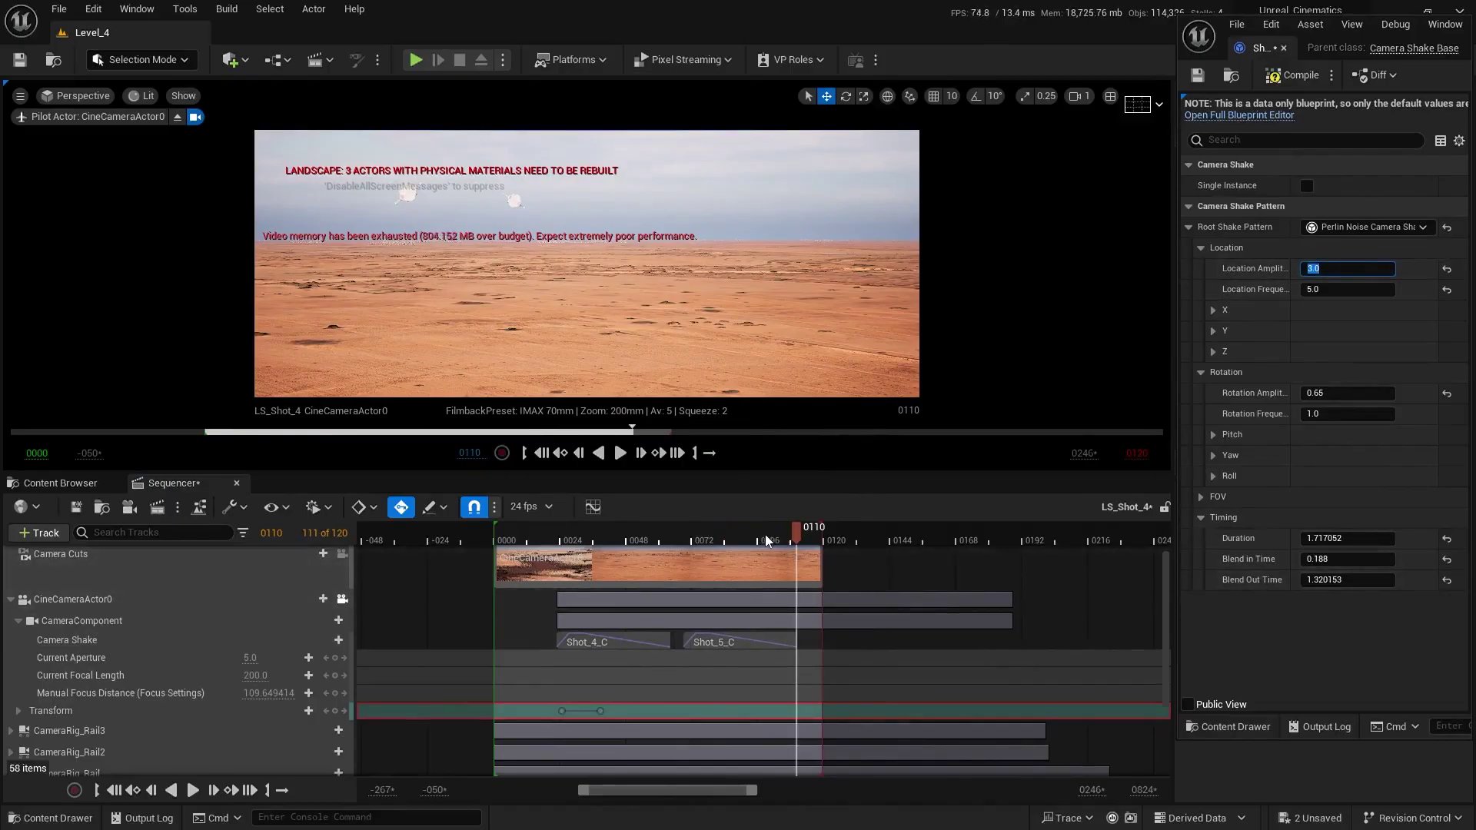
mouse_move(763, 541)
mouse_down()
mouse_move(731, 541)
mouse_move(751, 540)
mouse_up()
click(1347, 538)
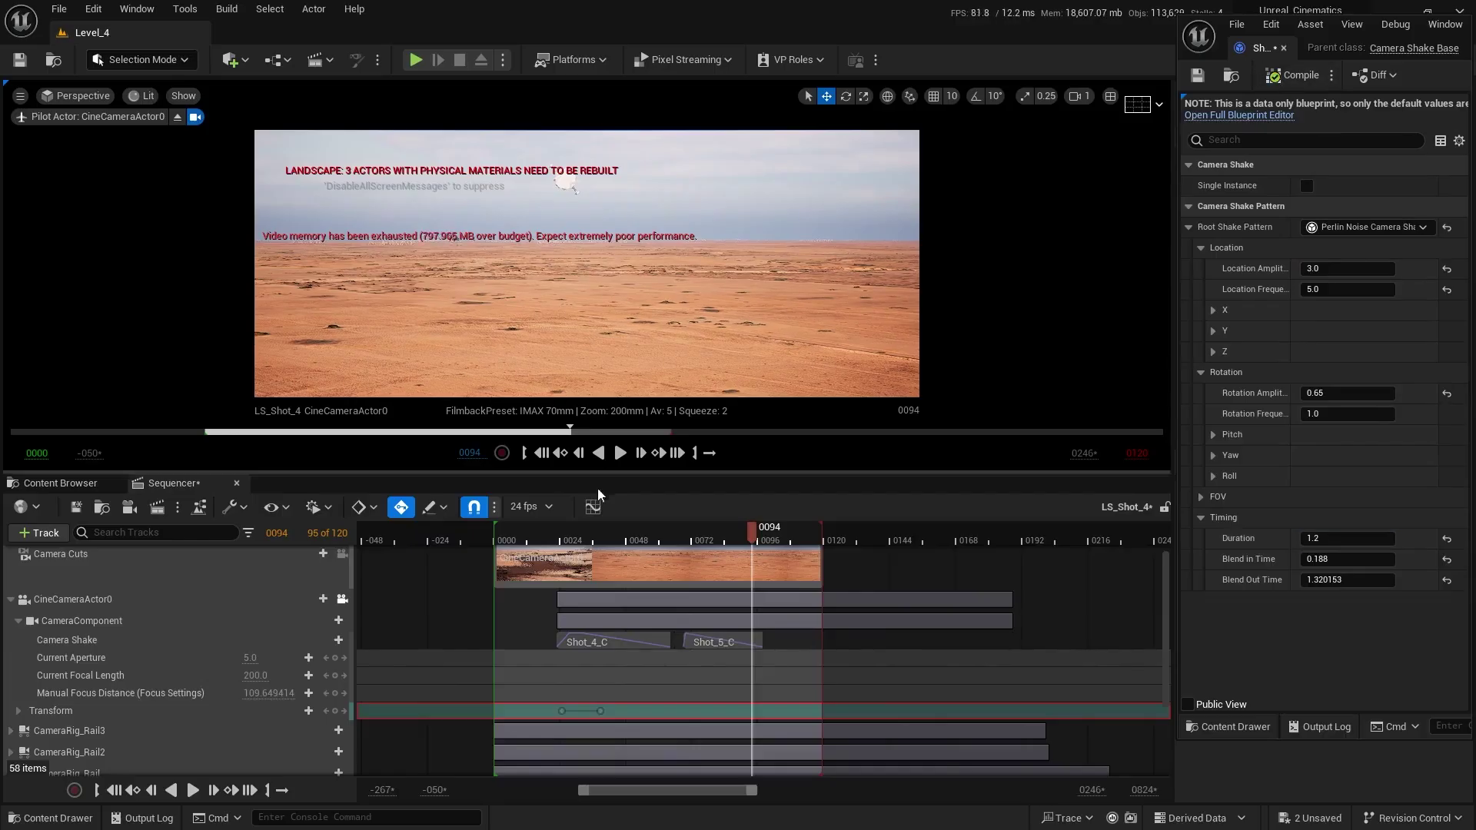
ctrl+scroll(722, 613, up, 5)
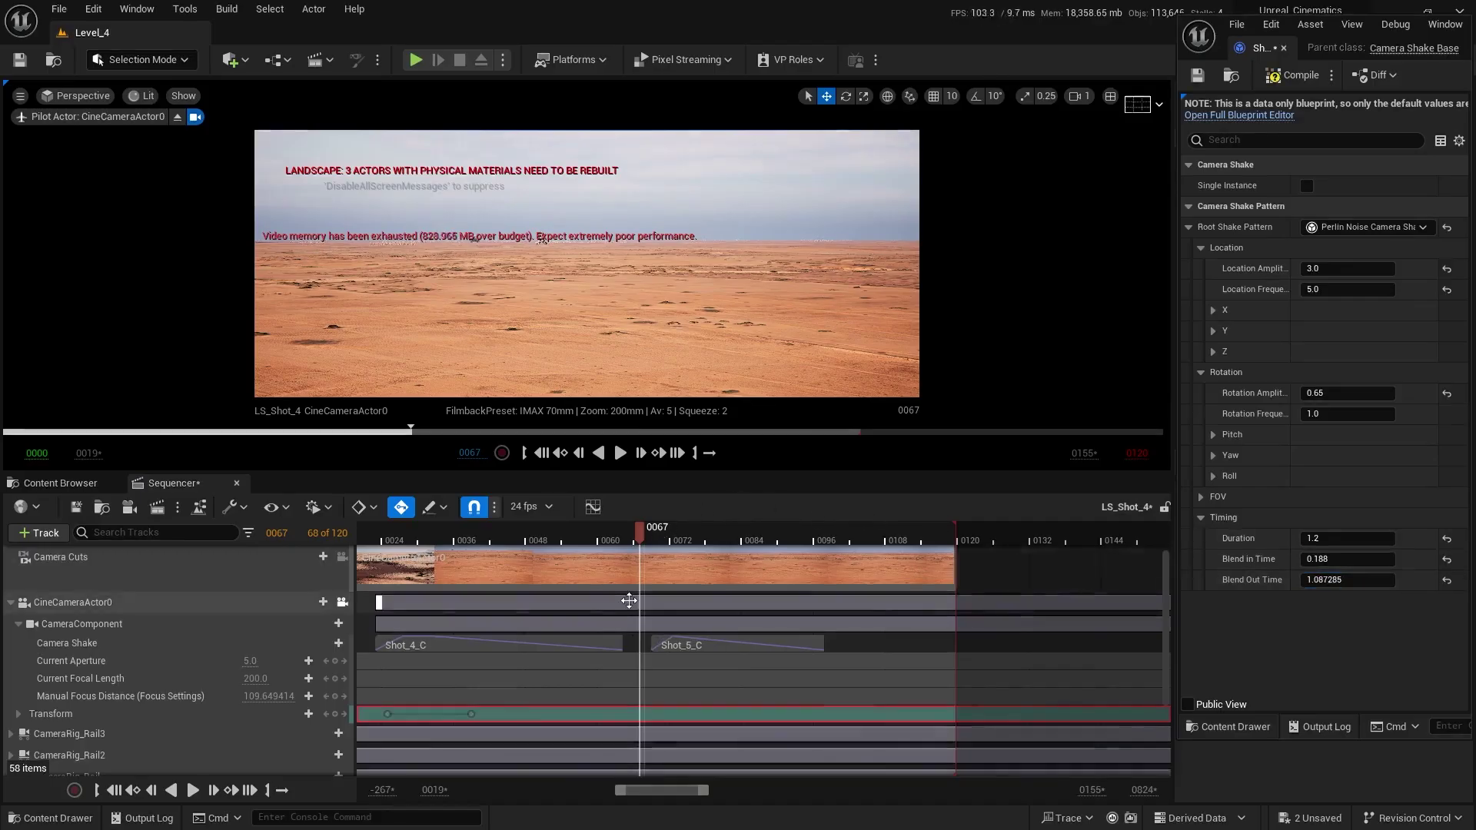
- Replay the shot across both speeder passes to check the strength and timing of the two camera shakes
ctrl+scroll(631, 599, down, 2)
right_drag(646, 594, 779, 610)
click(565, 529)
key(space)
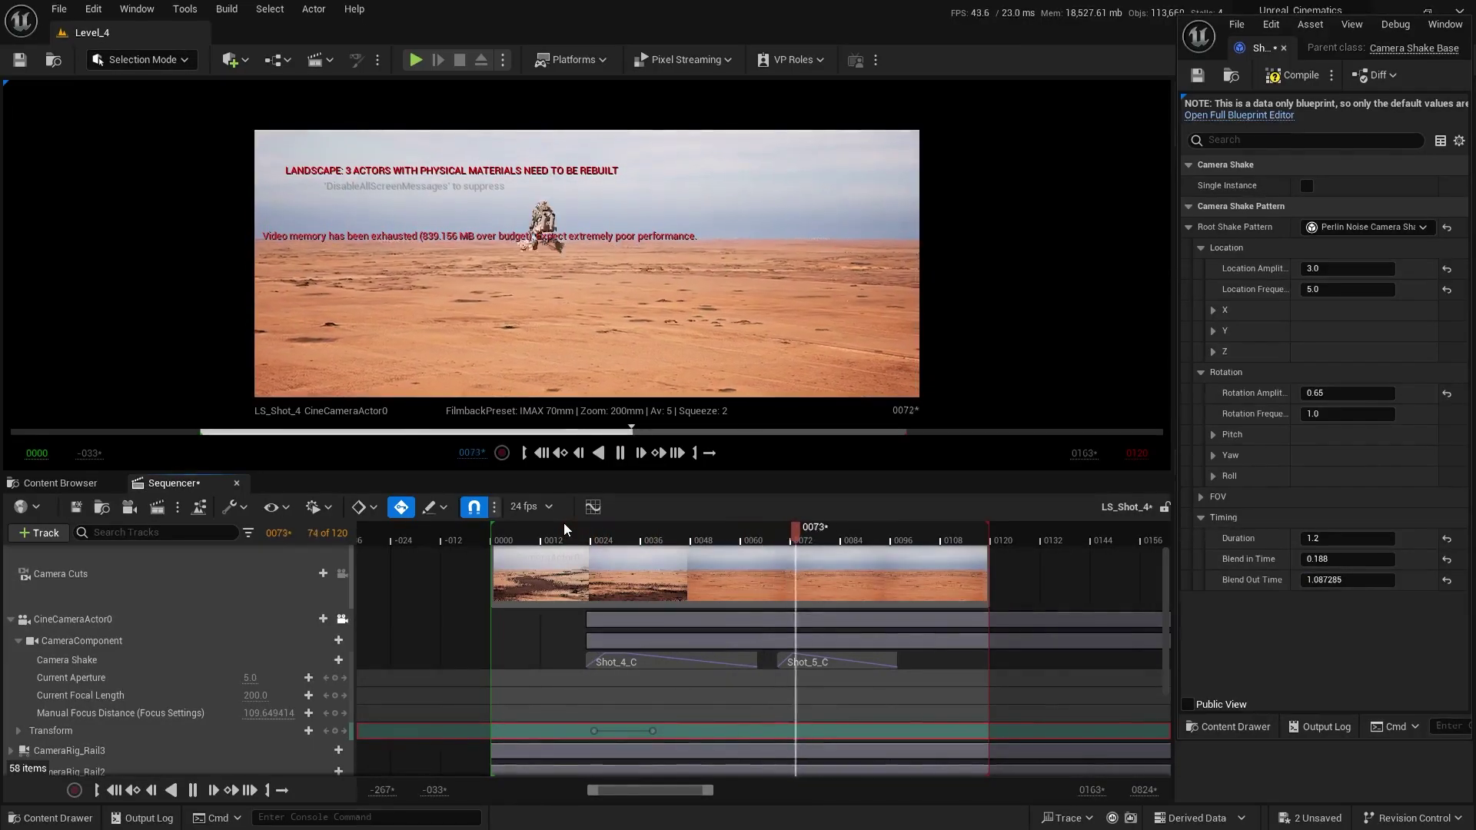
key(space)
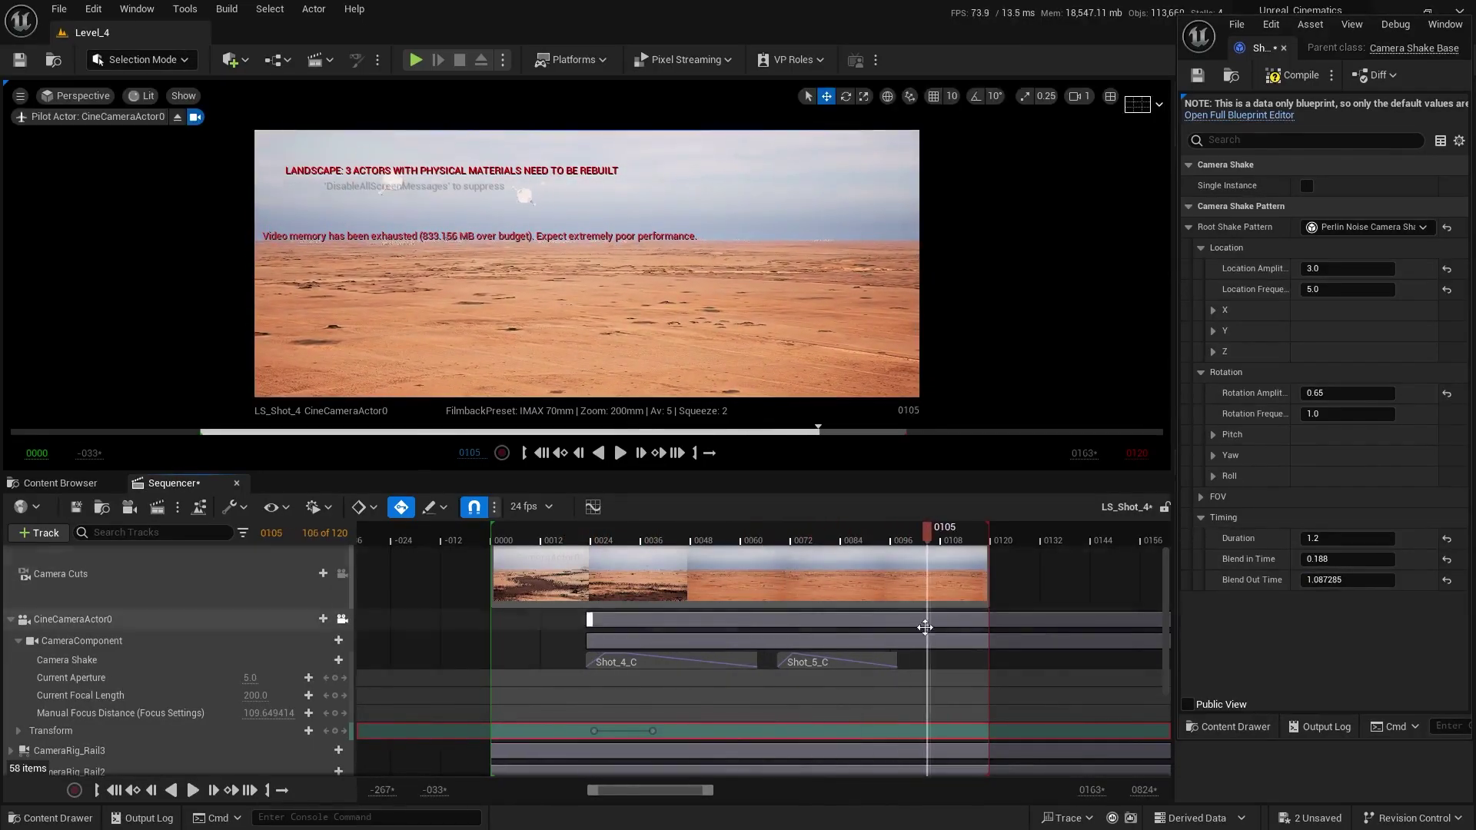
ctrl+scroll(615, 569, up, 1)
click(629, 529)
key(space)
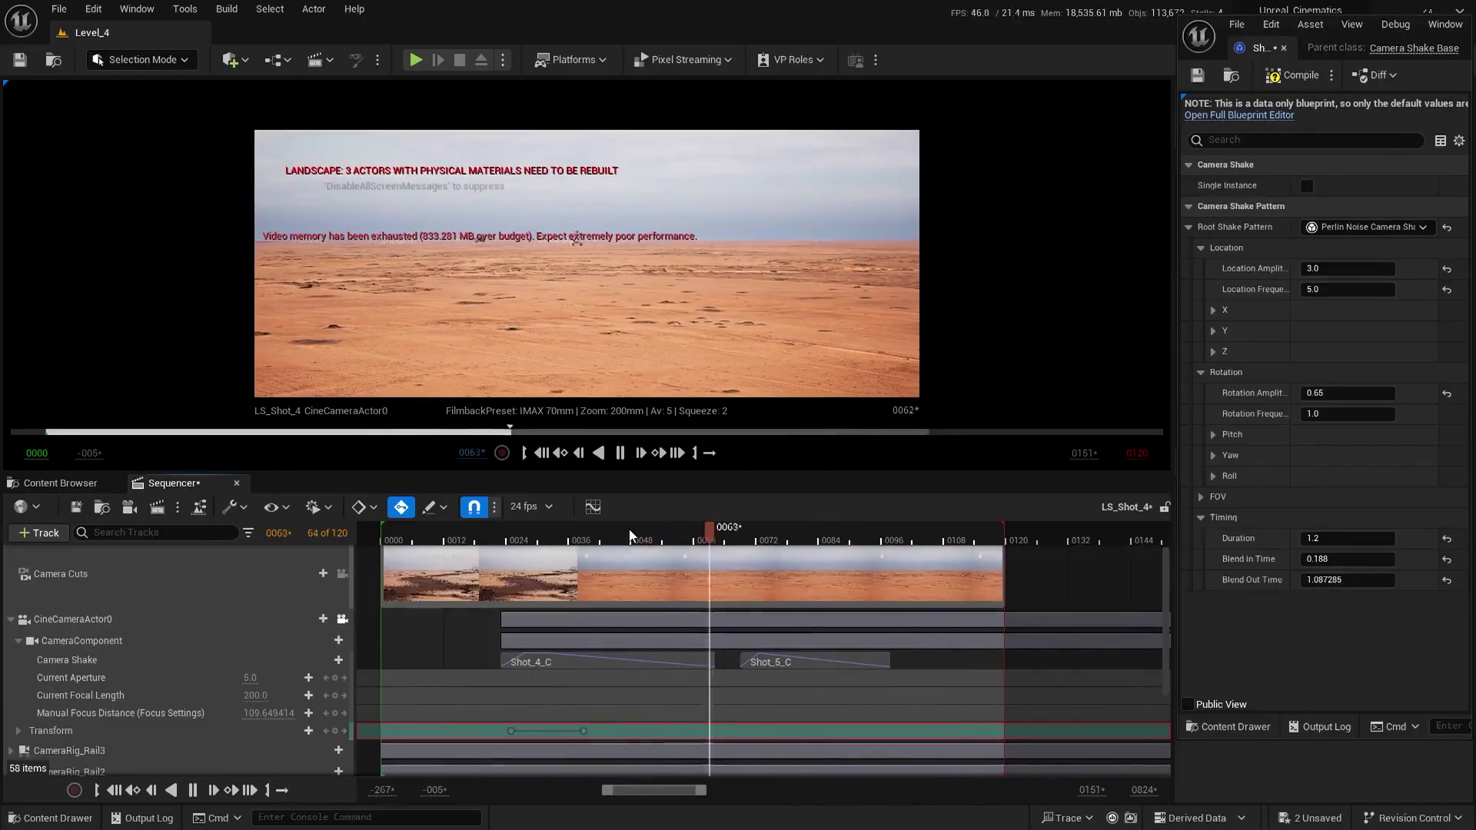
key(space)
- Move the Shot_5 camera shake section one frame earlier to start at frame 68, and play back the second speeder pass
click(746, 529)
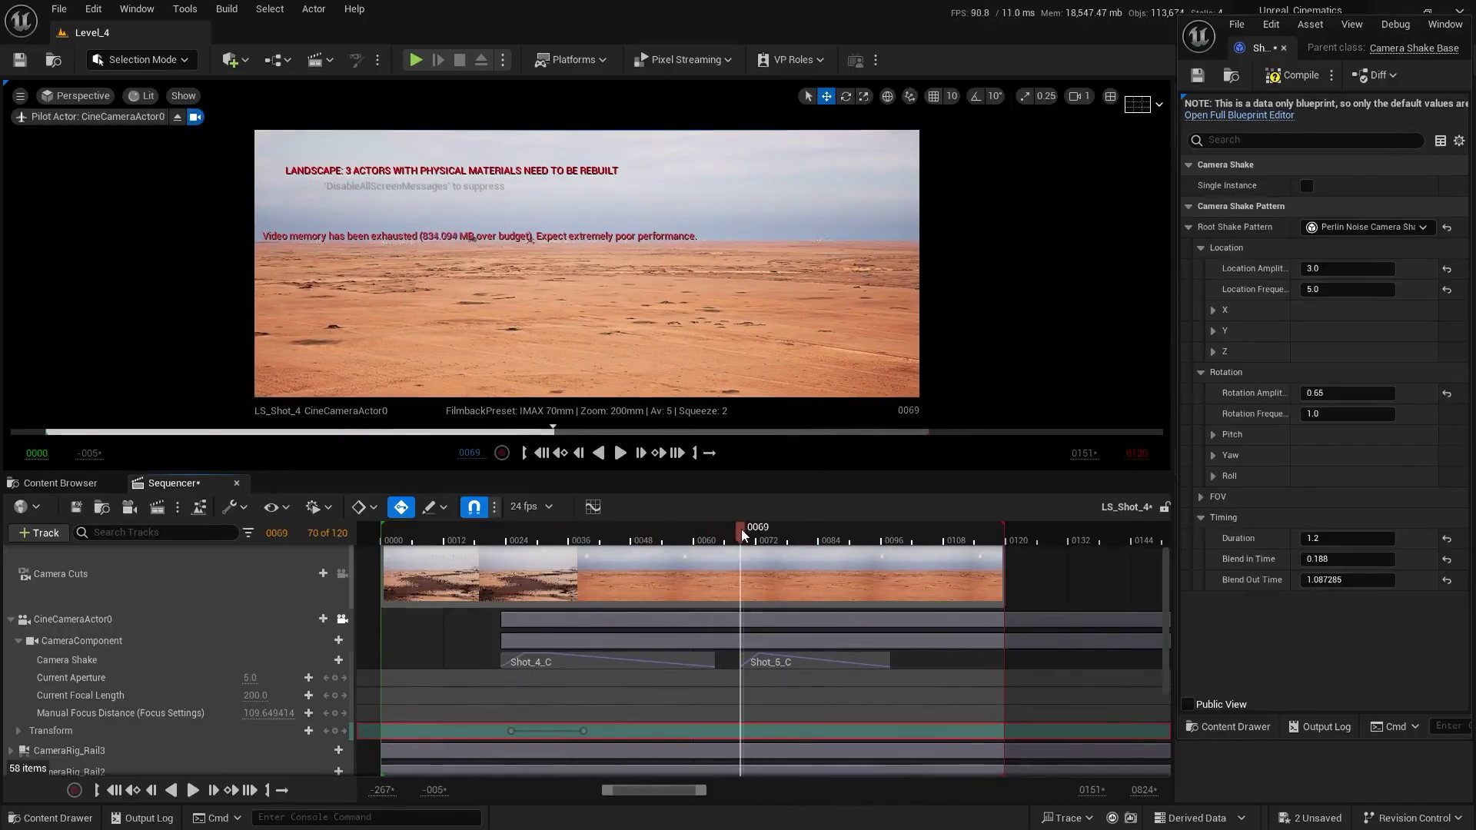
click(744, 529)
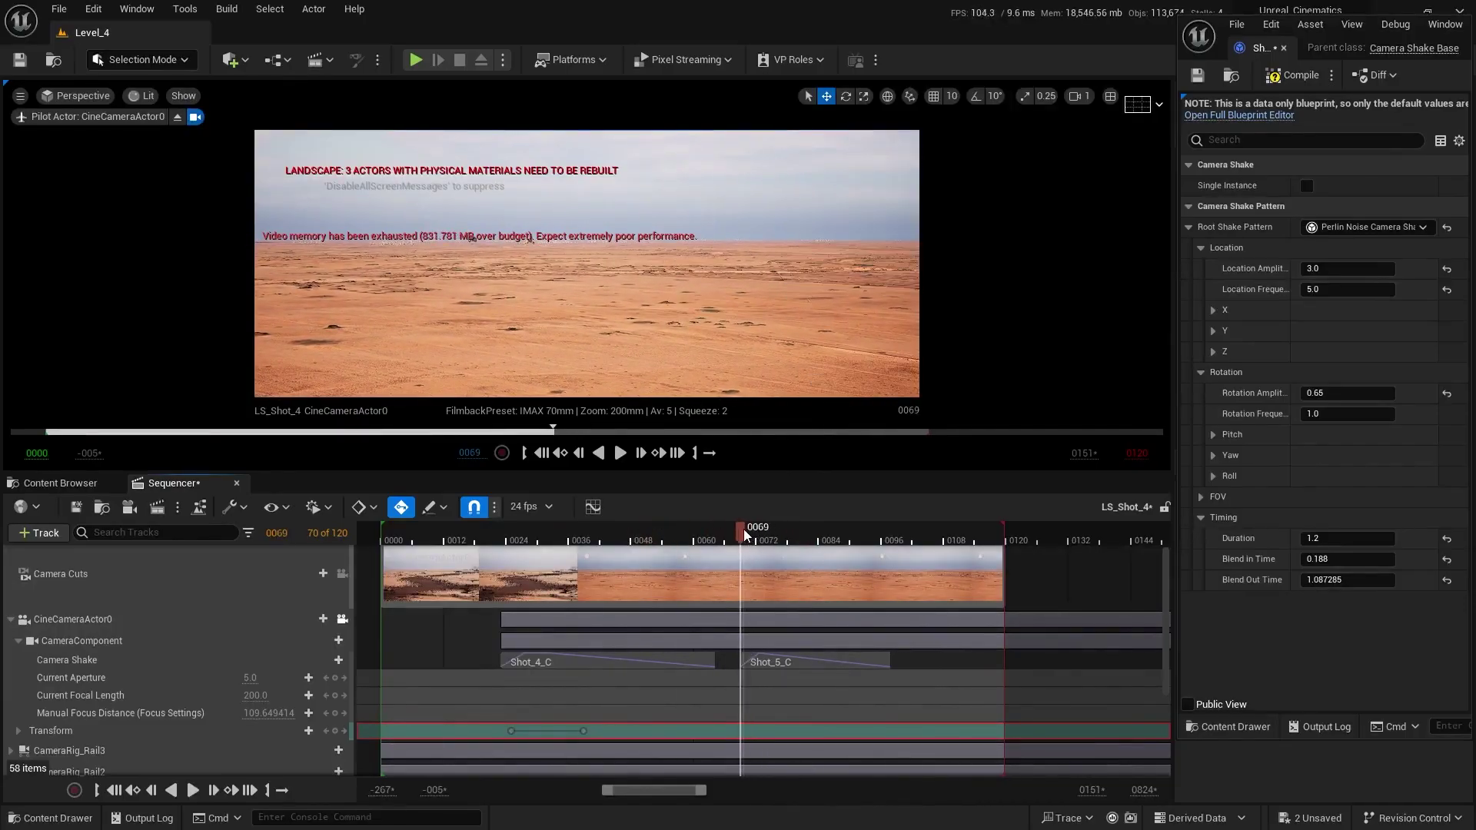
ctrl+scroll(746, 580, up, 4)
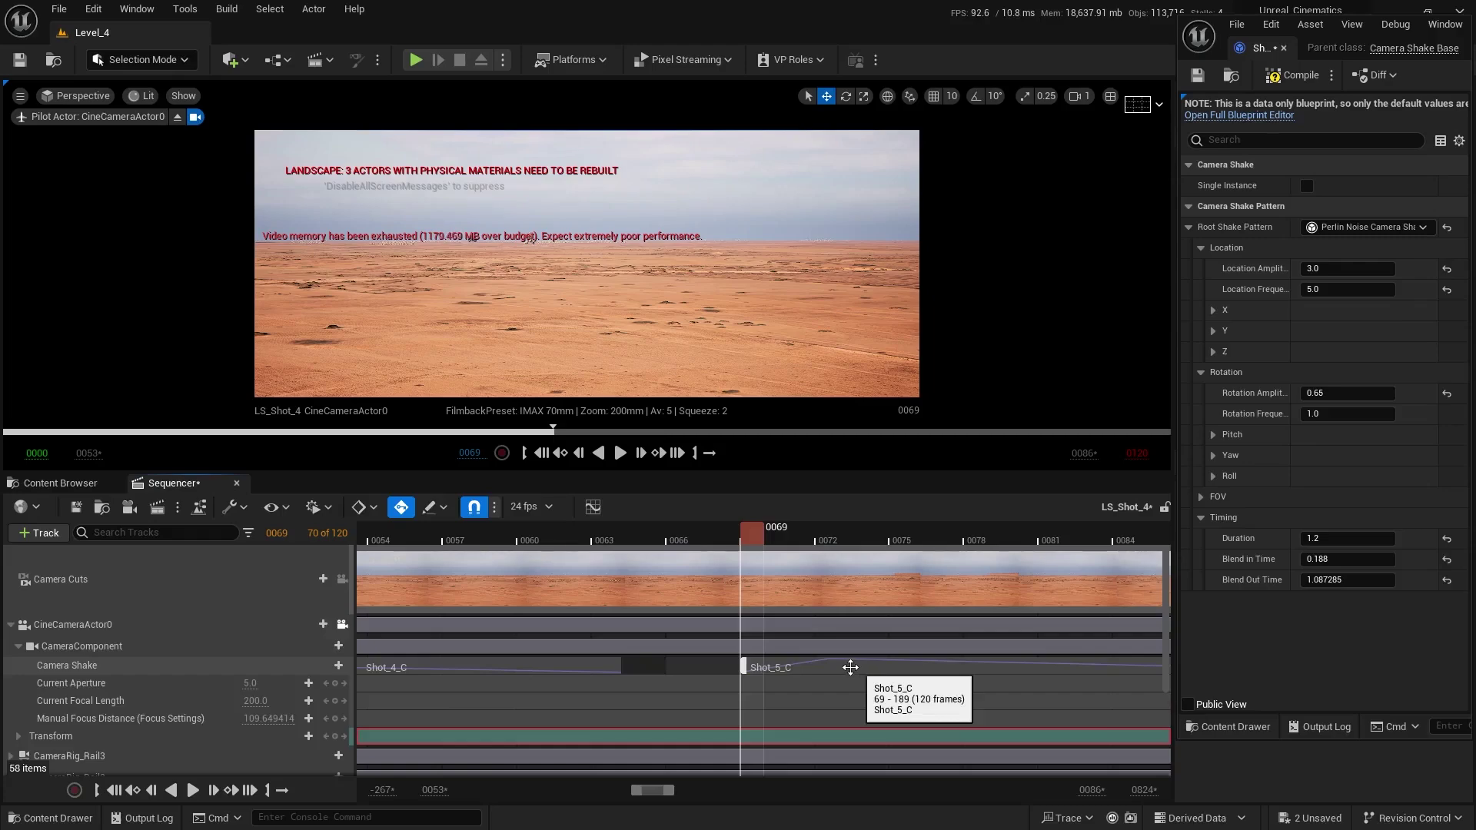
drag(850, 667, 848, 667)
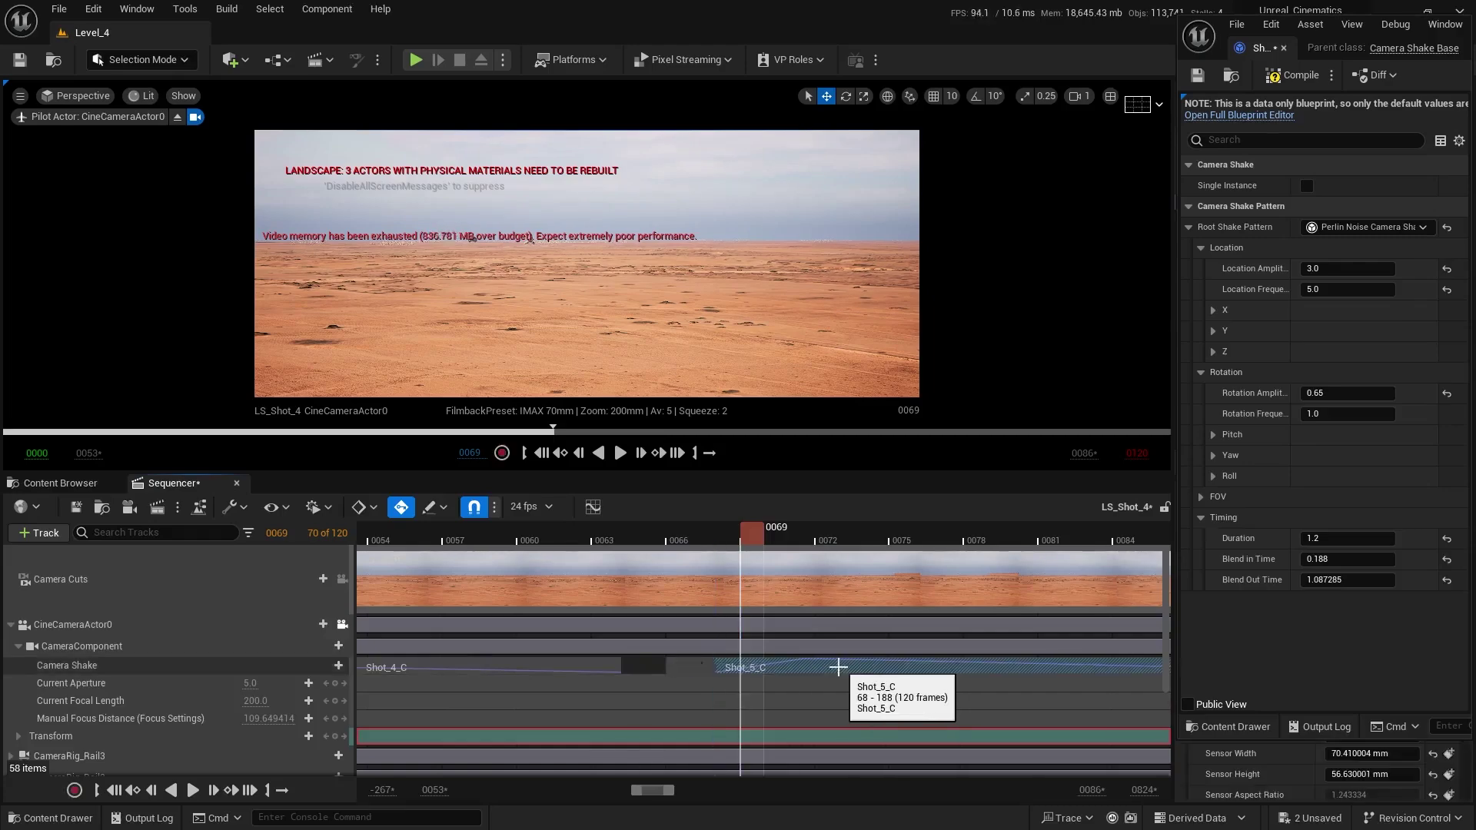
ctrl+scroll(709, 584, down, 5)
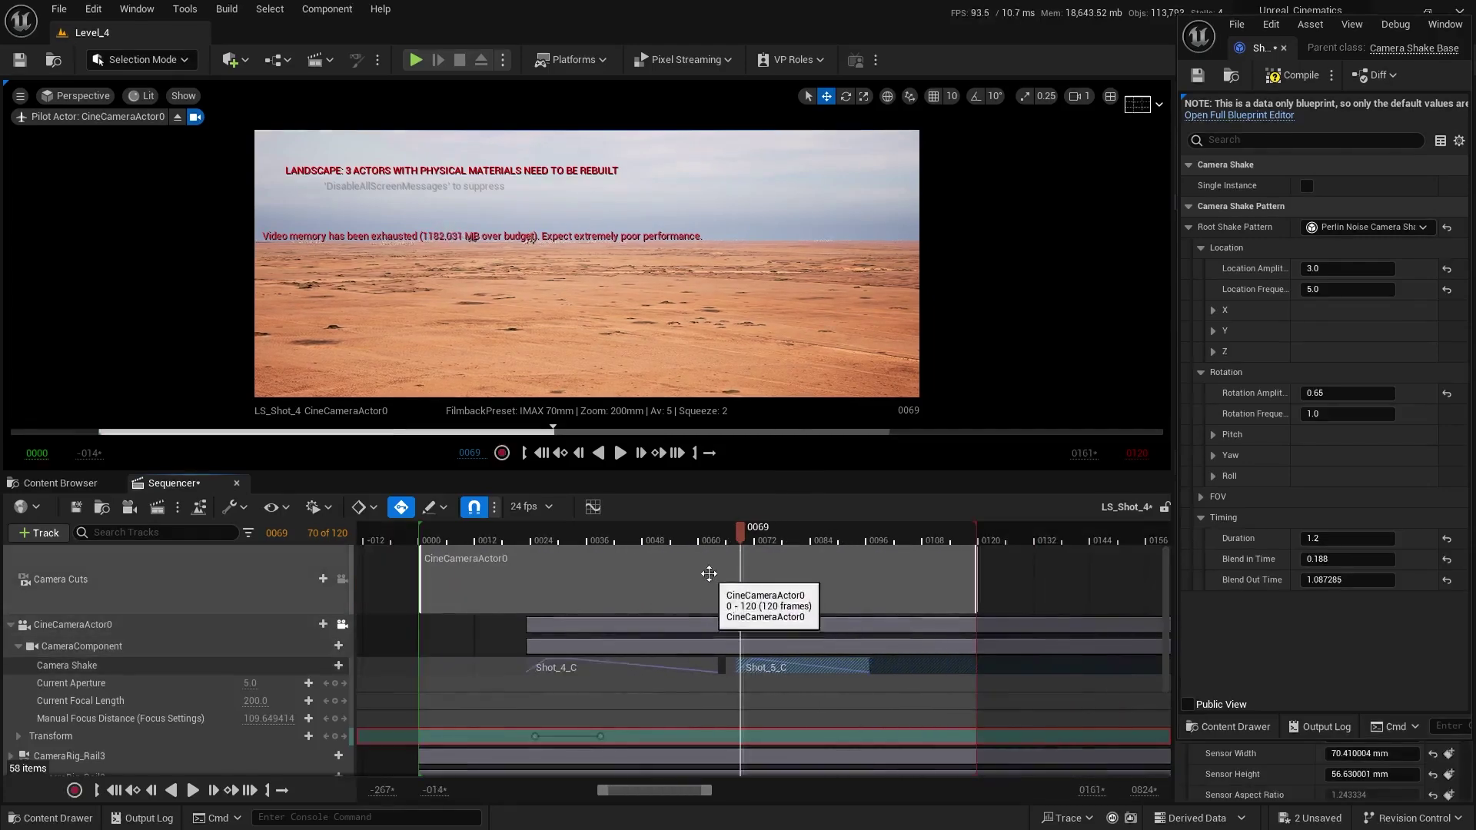
key(space)
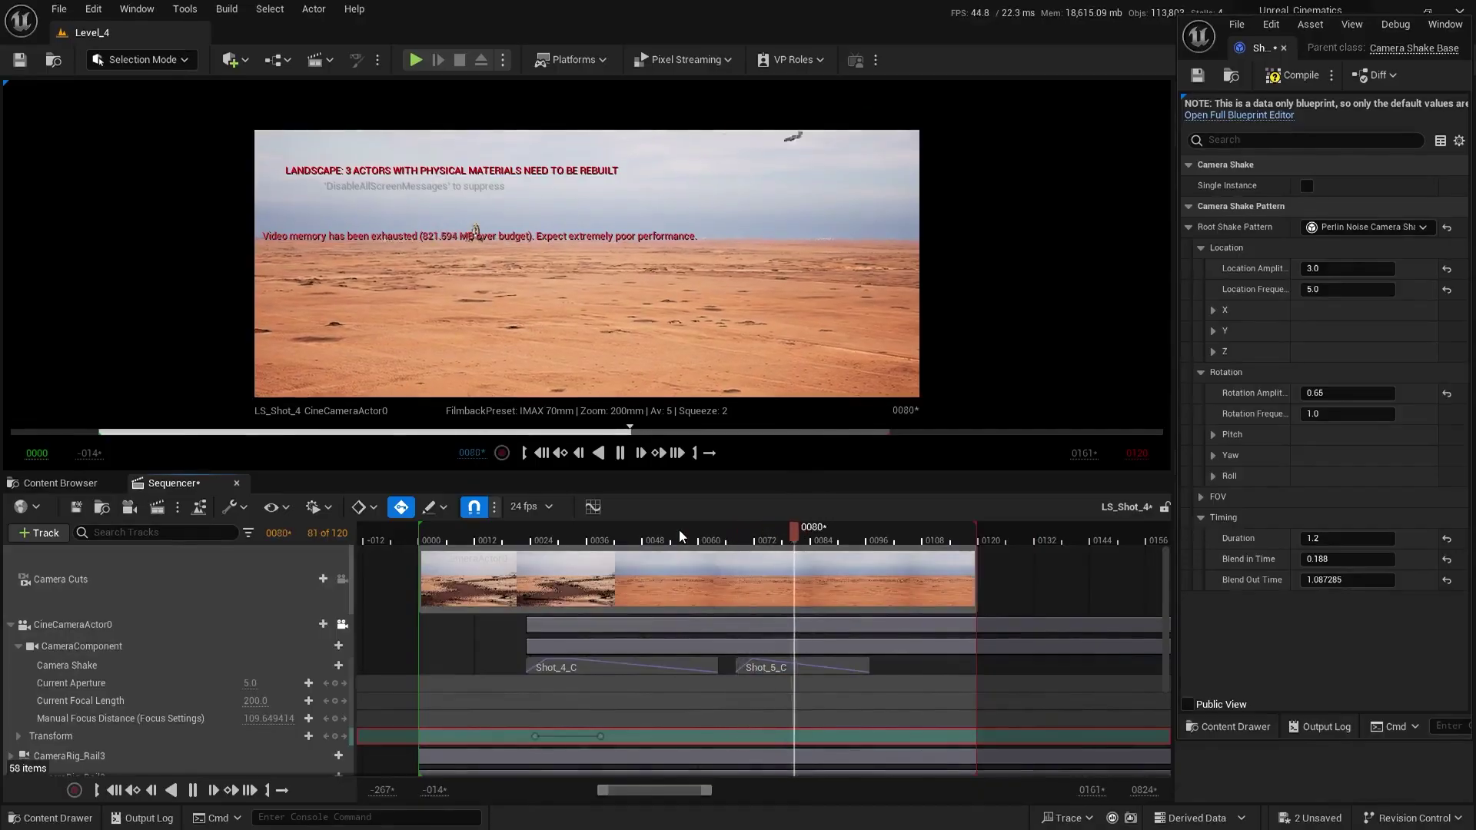
key(space)
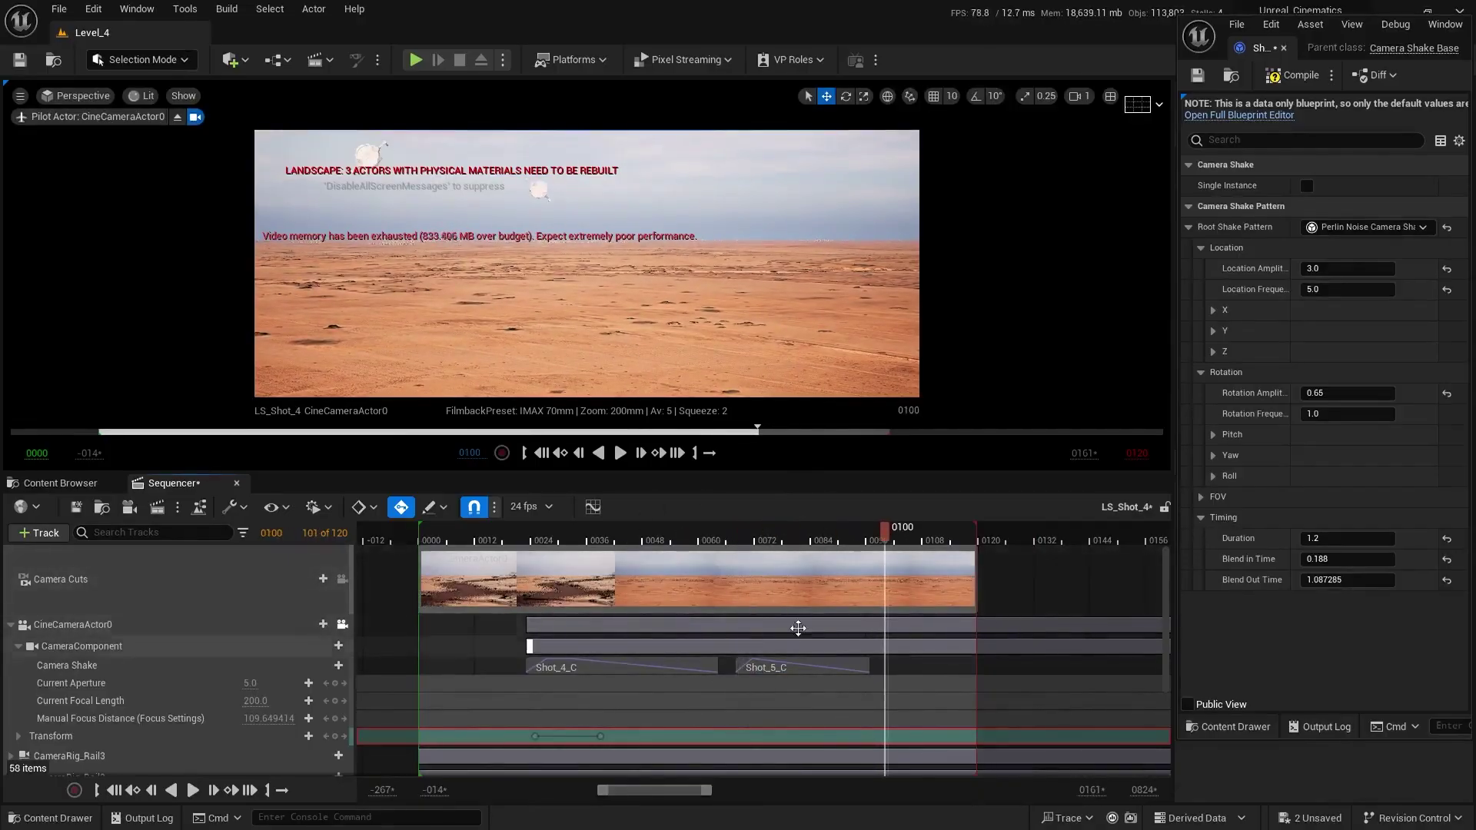
- Save all unsaved assets and close the Shot_5 camera shake blueprint
ctrl+scroll(798, 628, down, 3)
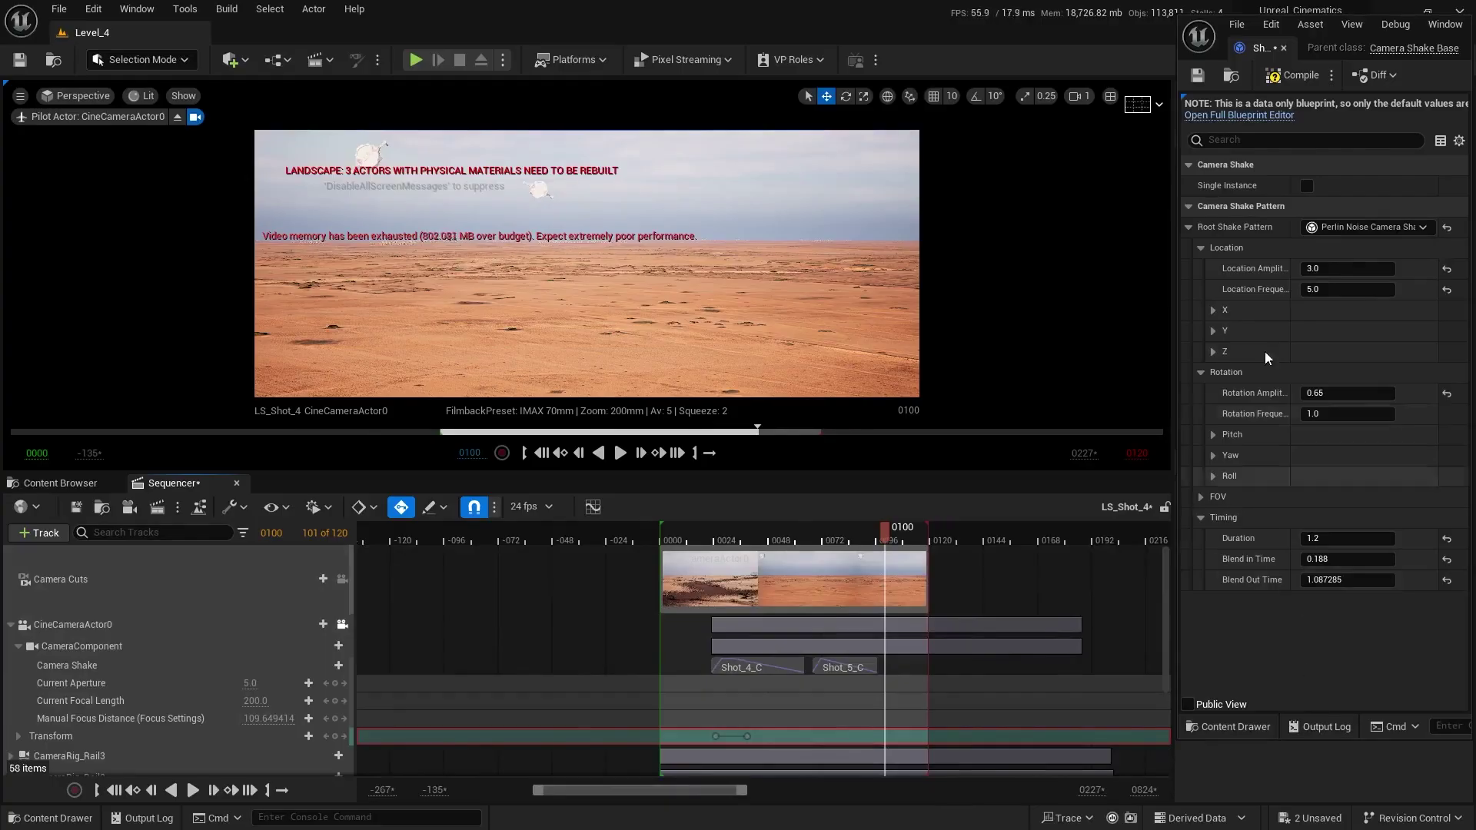
click(1309, 818)
click(859, 578)
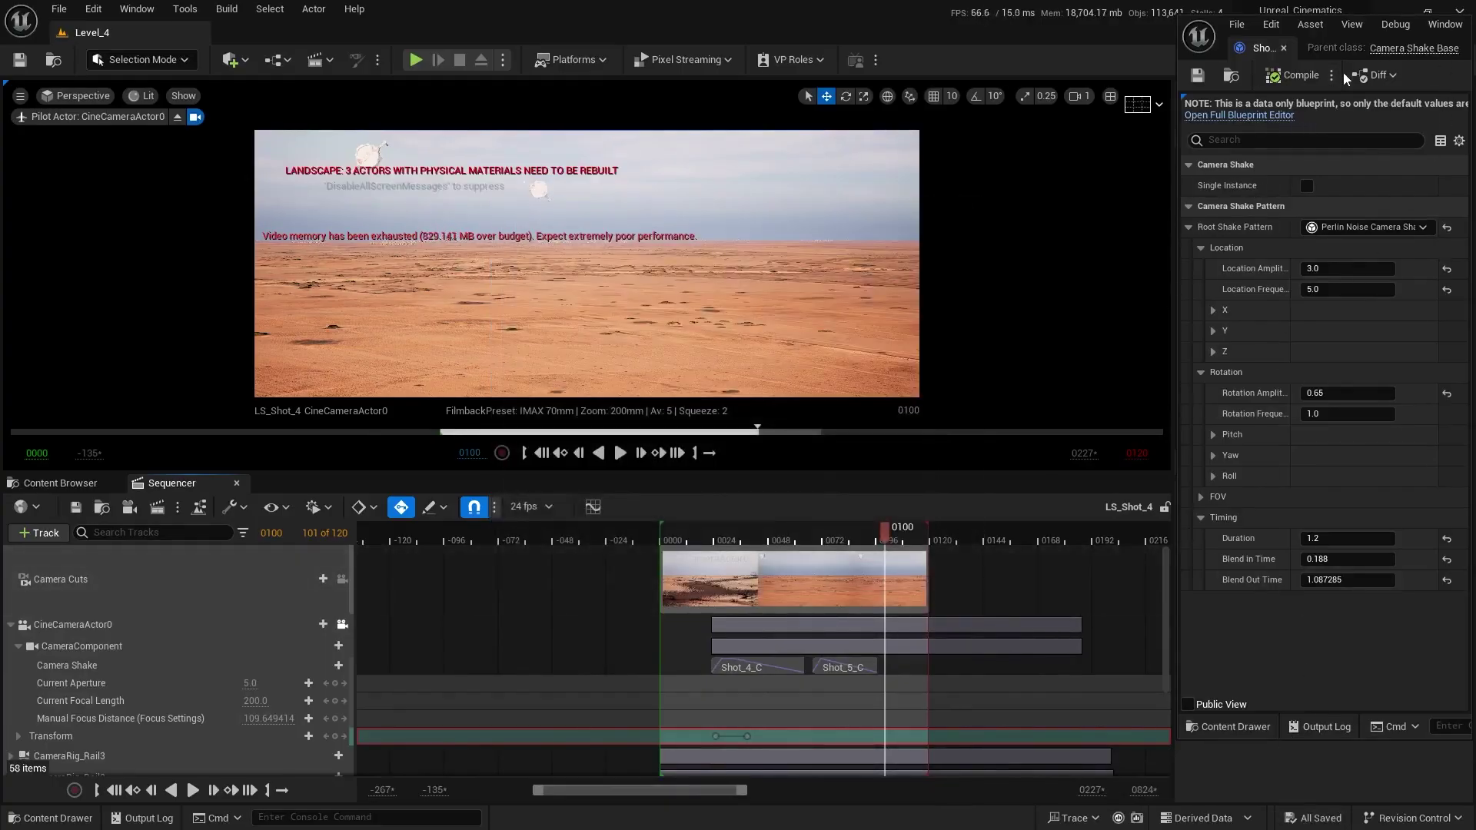
click(1285, 48)
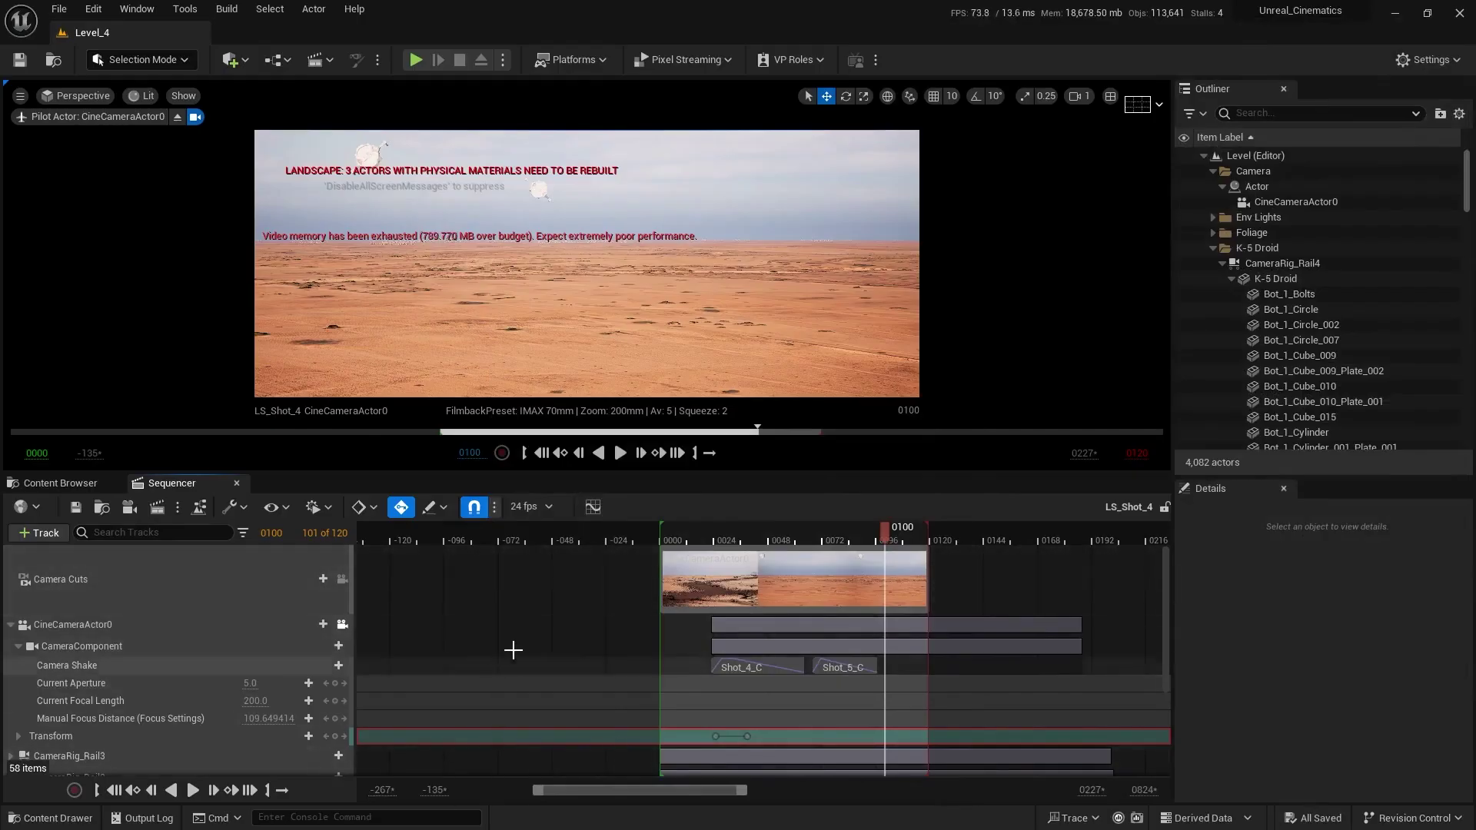
- Lock the Camera Shake track under the CameraComponent
right_drag(532, 610, 430, 578)
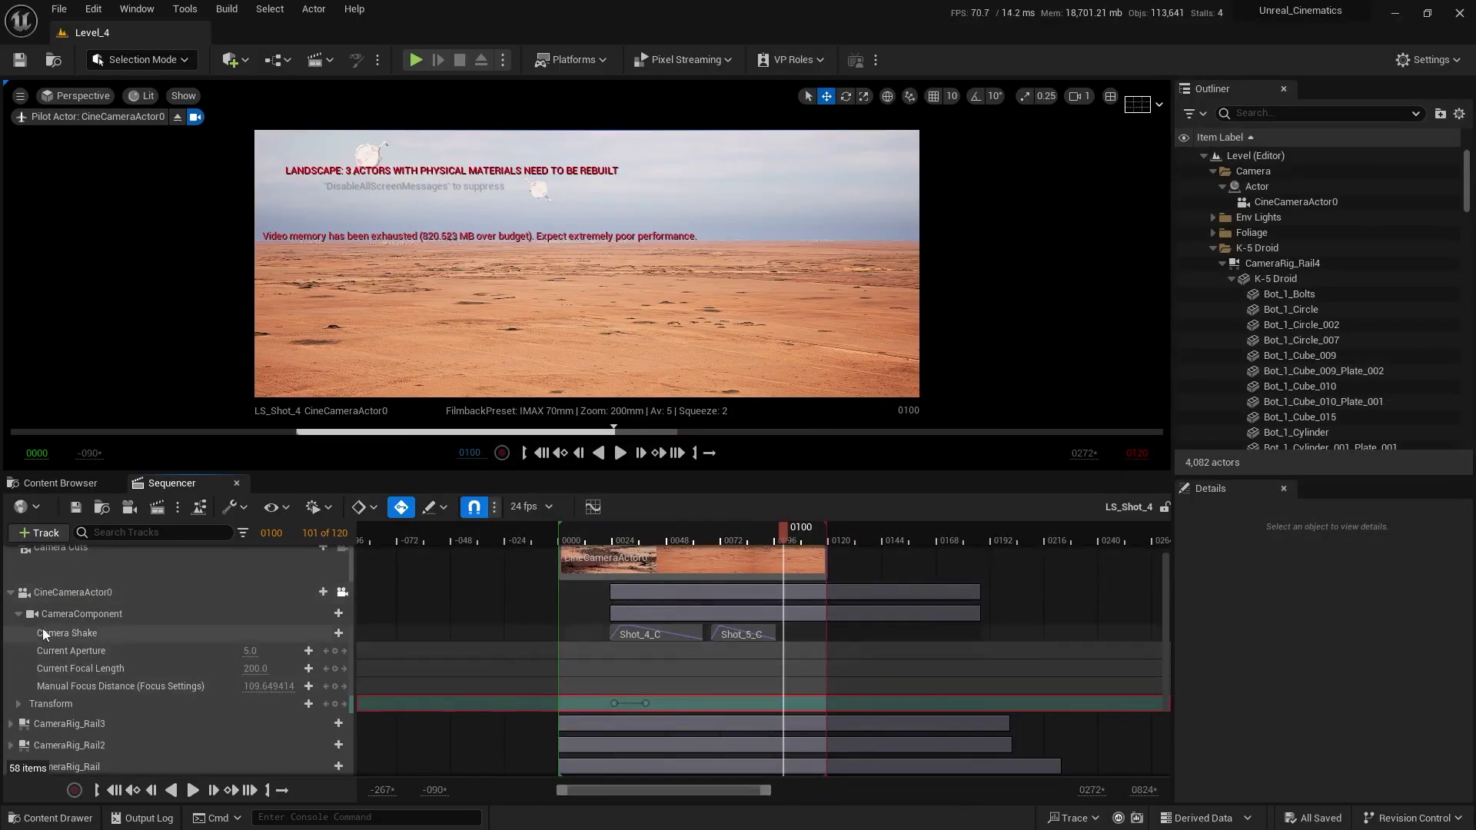
scroll(125, 672, down, 2)
right_drag(589, 629, 616, 643)
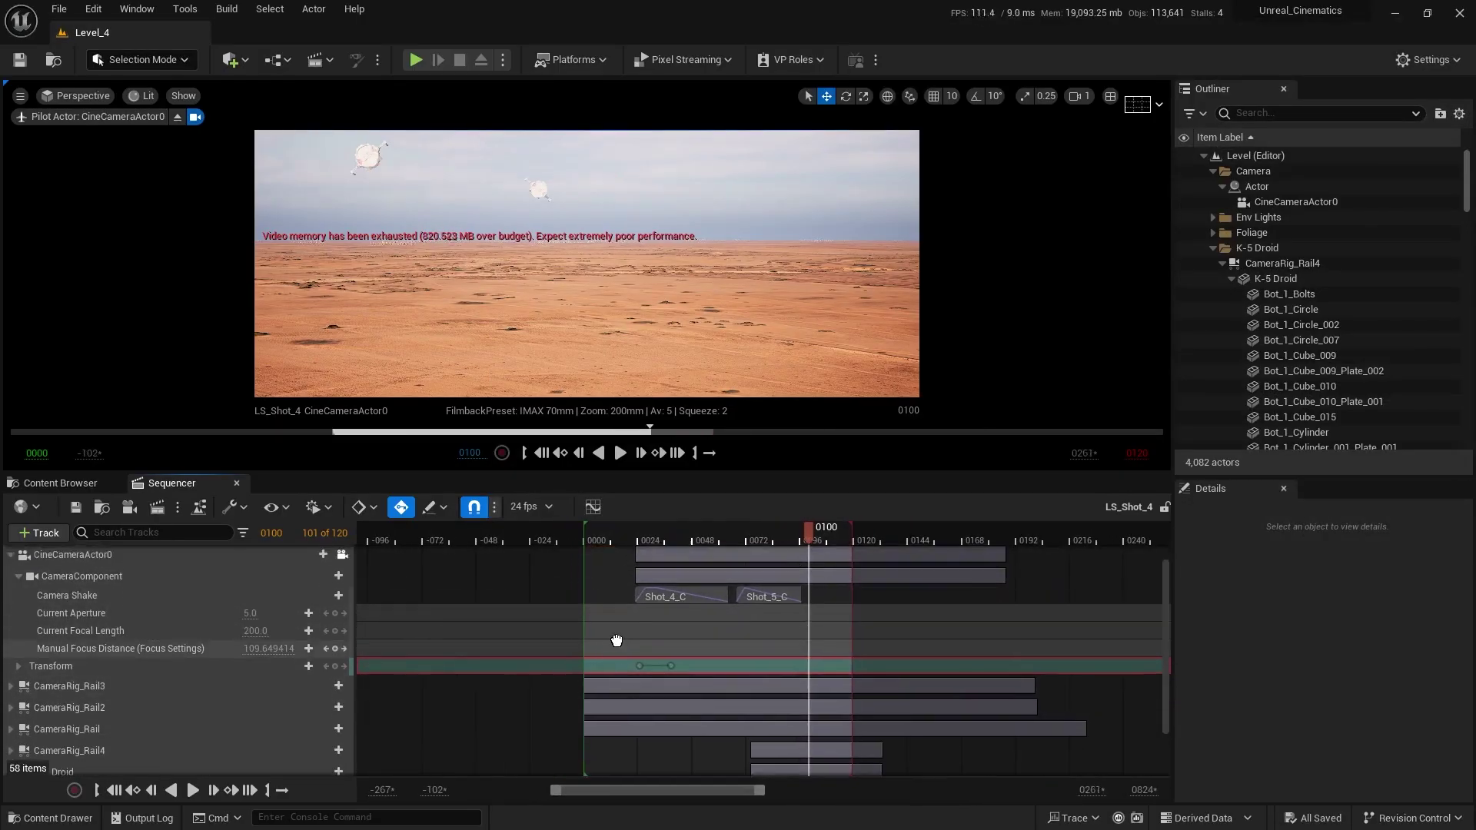
right_click(90, 597)
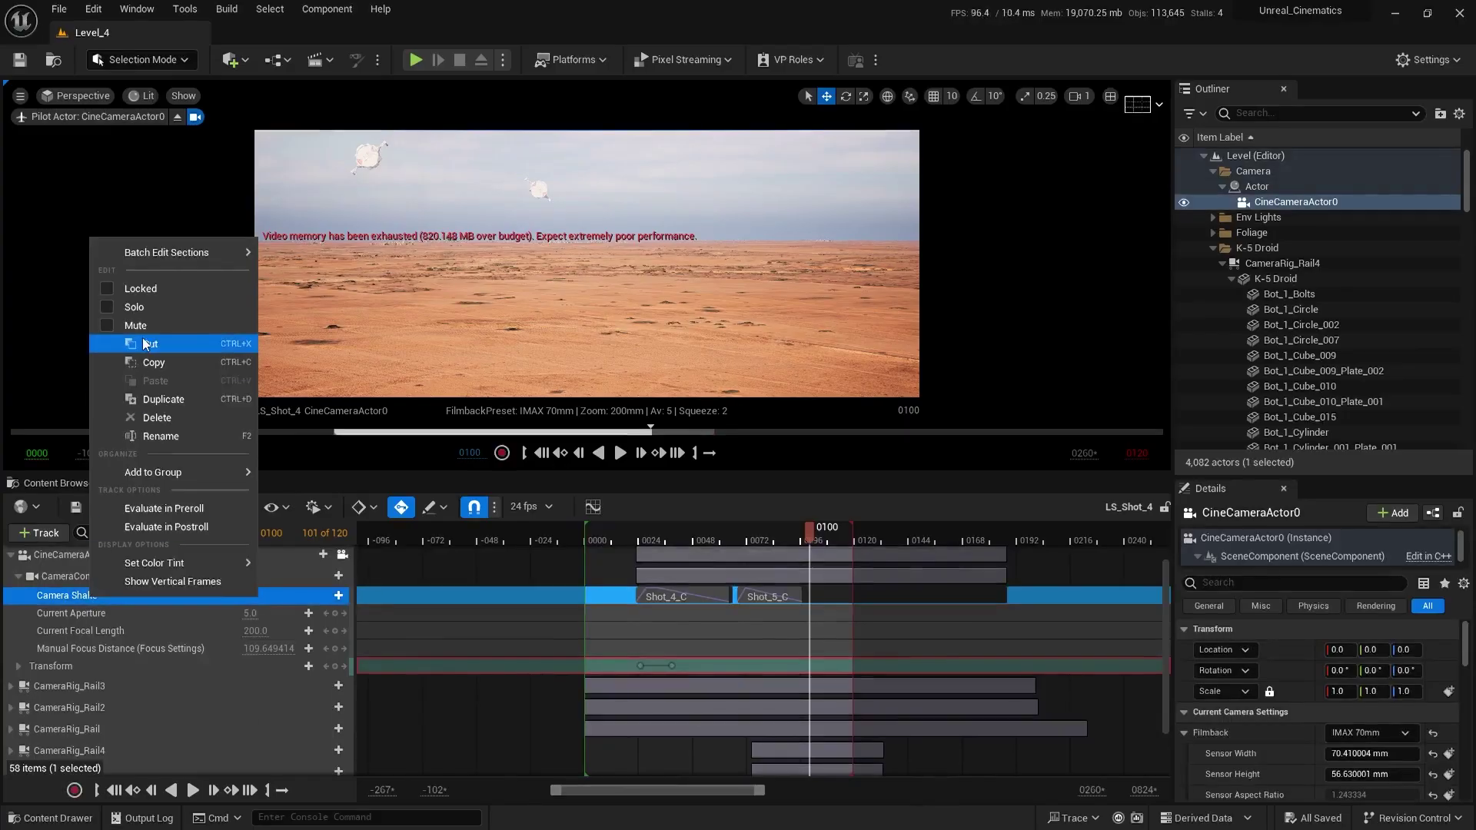
click(534, 629)
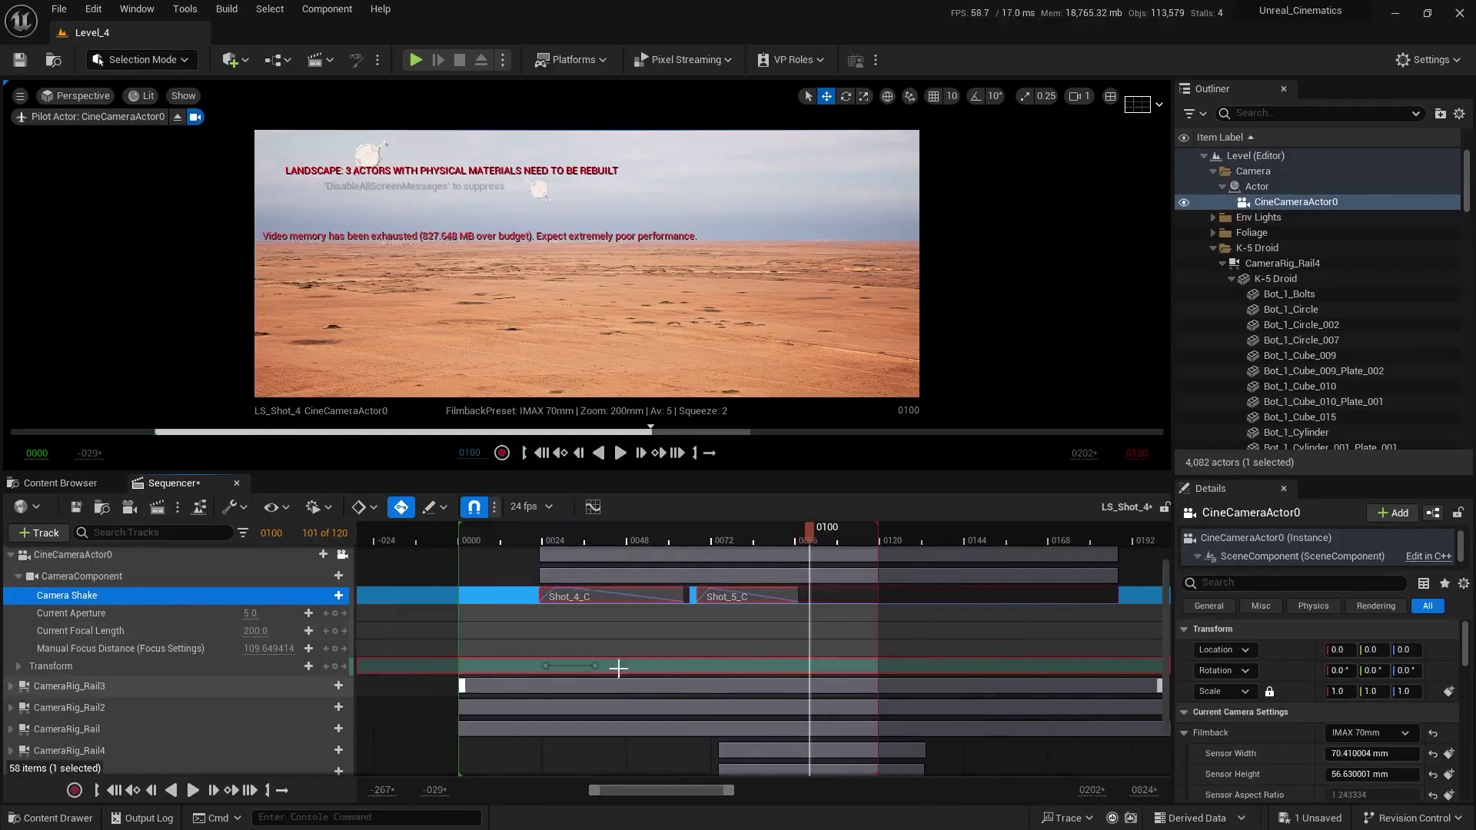
ctrl+scroll(754, 623, up, 3)
scroll(753, 614, up, 1)
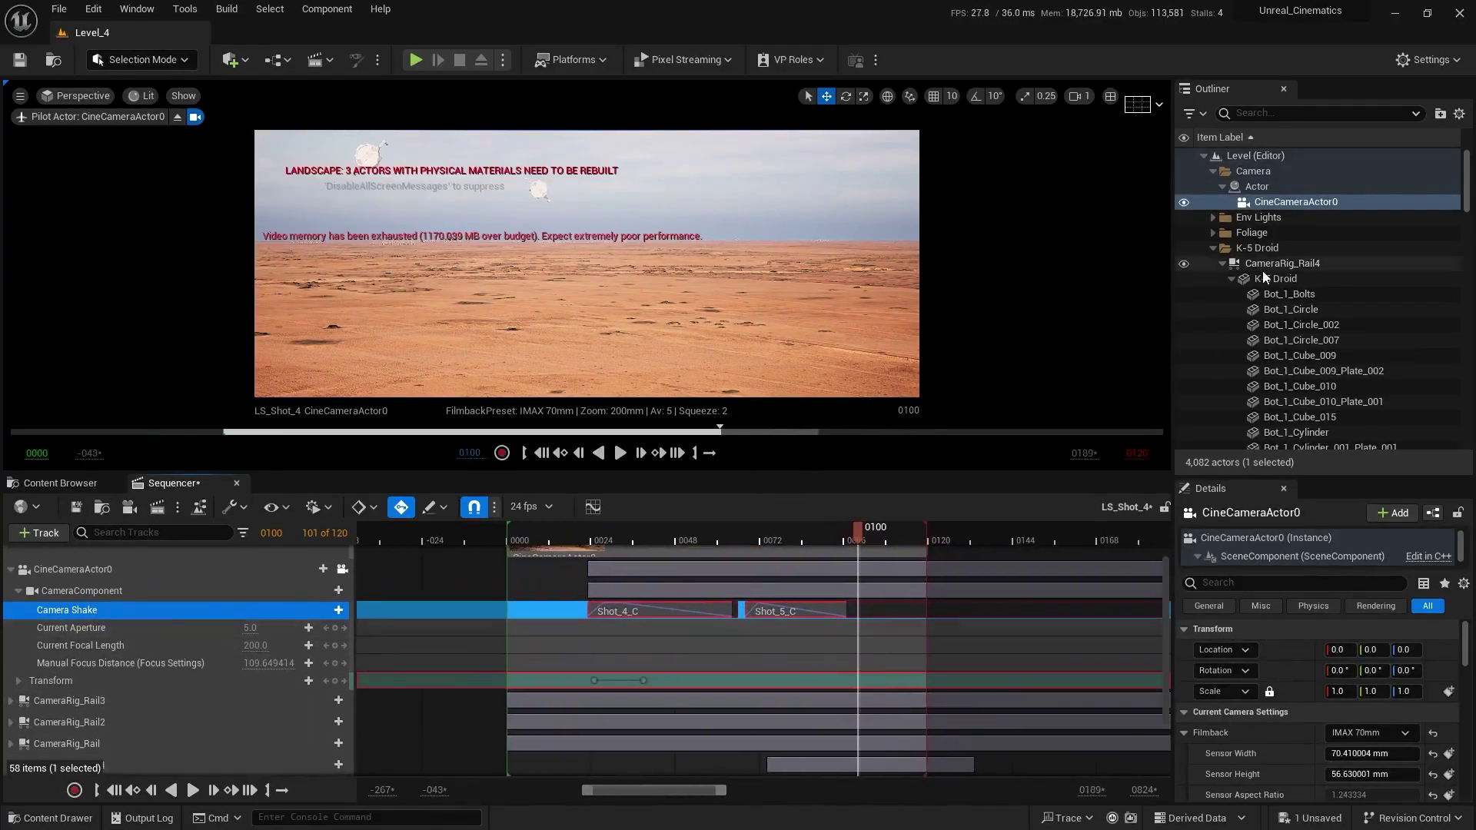
- Set CineCameraActor0's focus method to Manual and enable Draw Debug Focus Plane
click(96, 571)
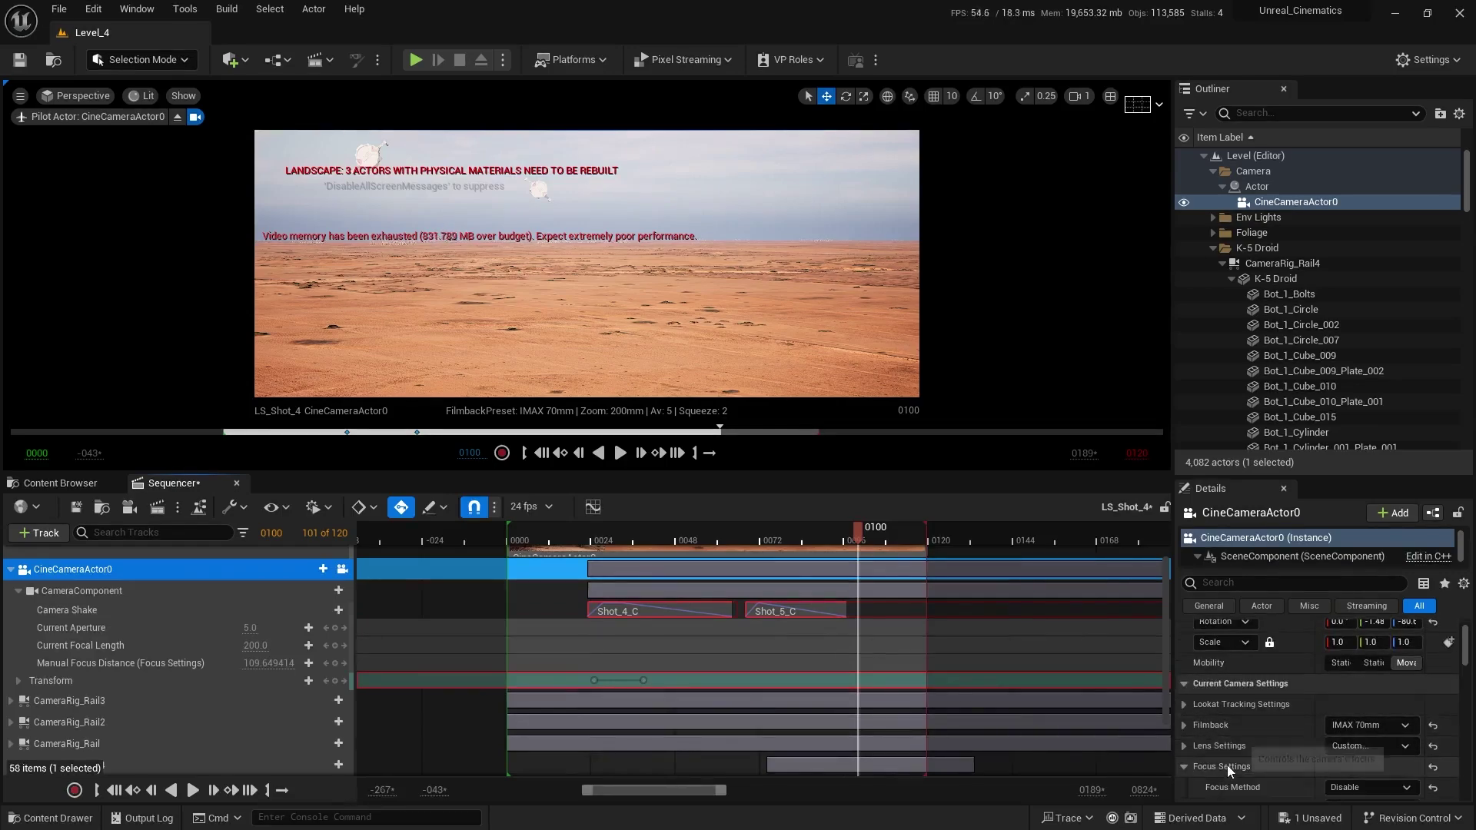
scroll(1227, 764, down, 2)
click(1359, 737)
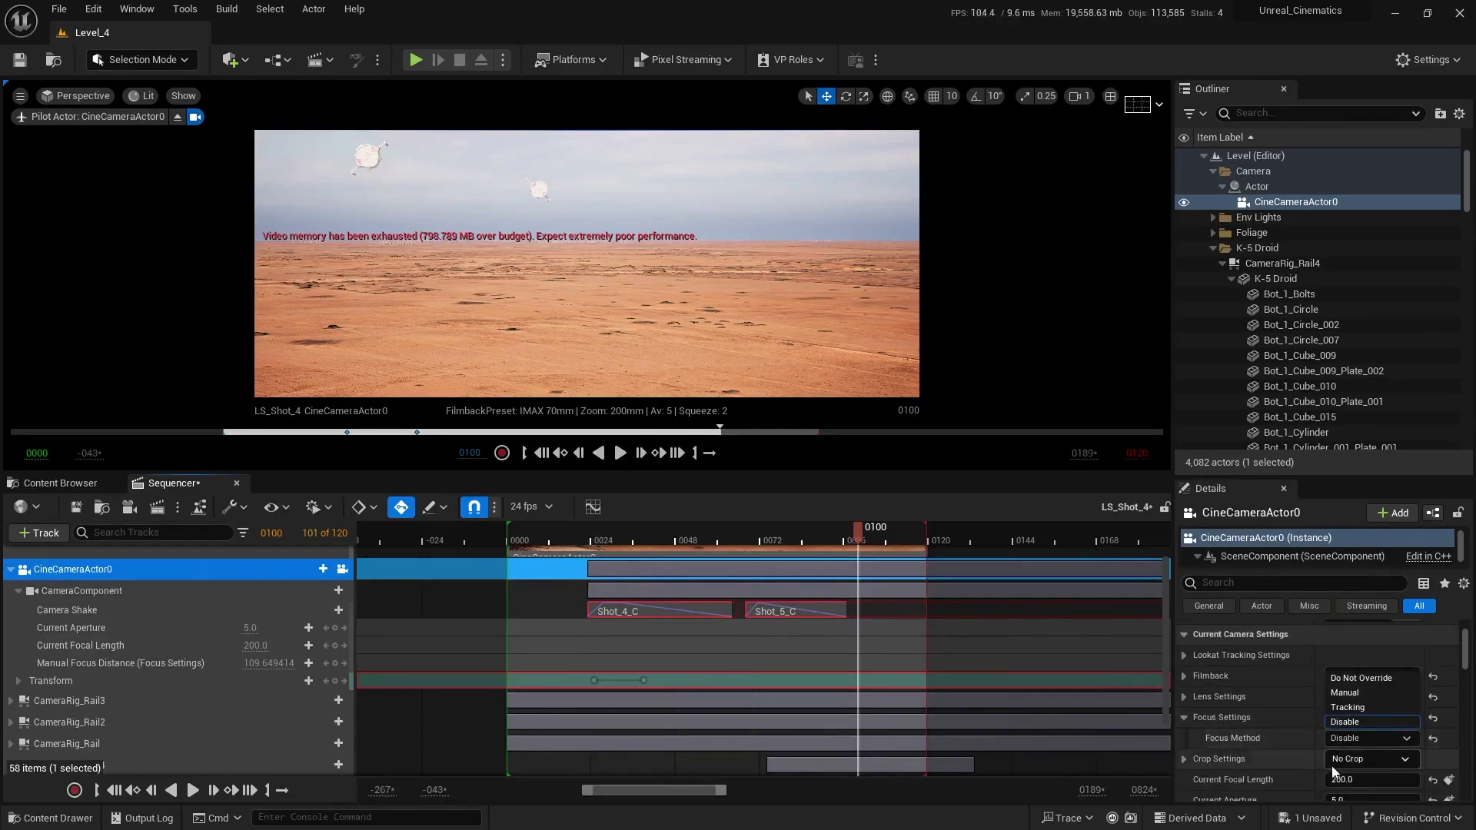
click(1365, 705)
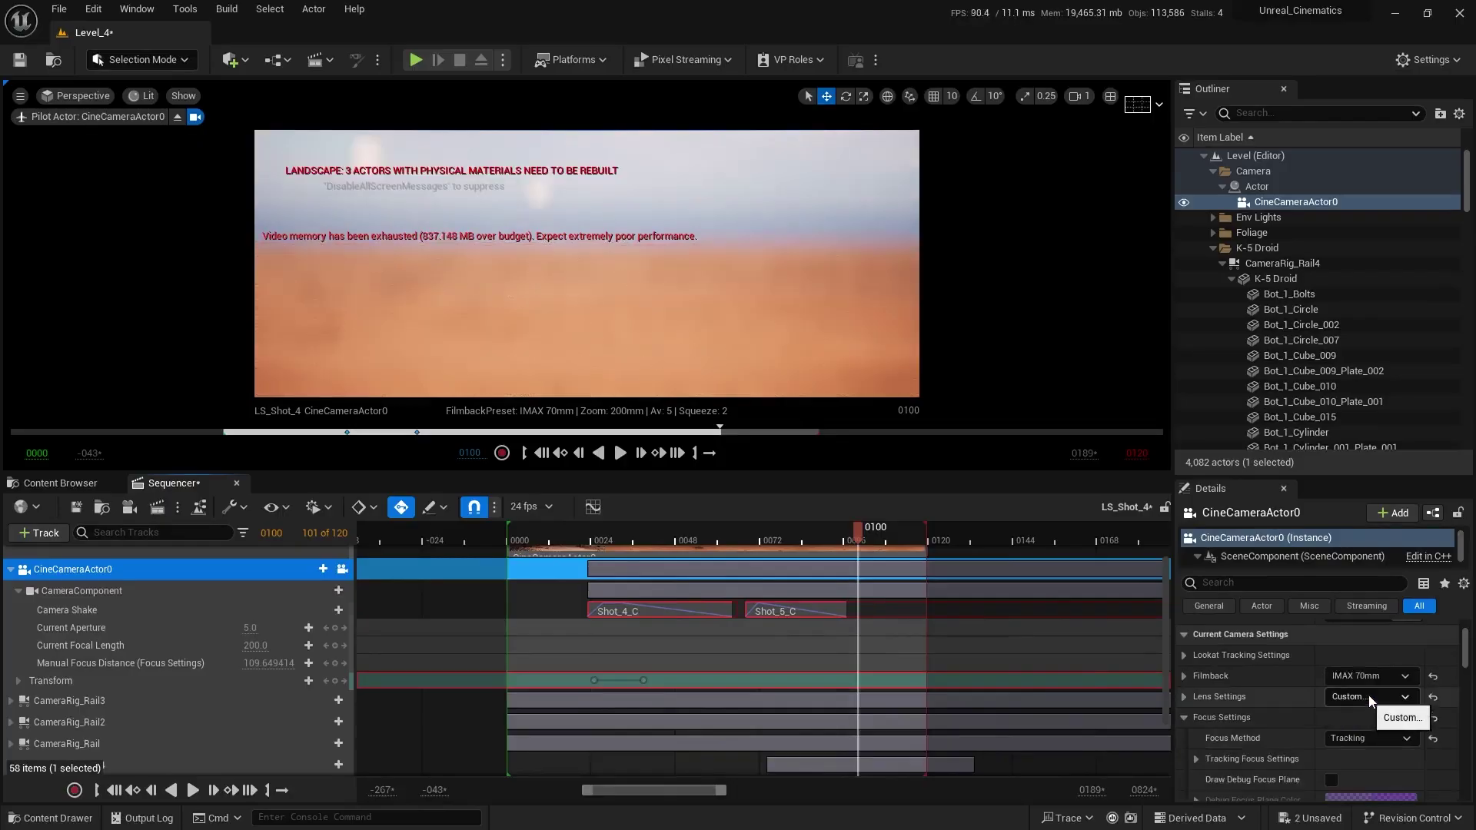
click(1364, 734)
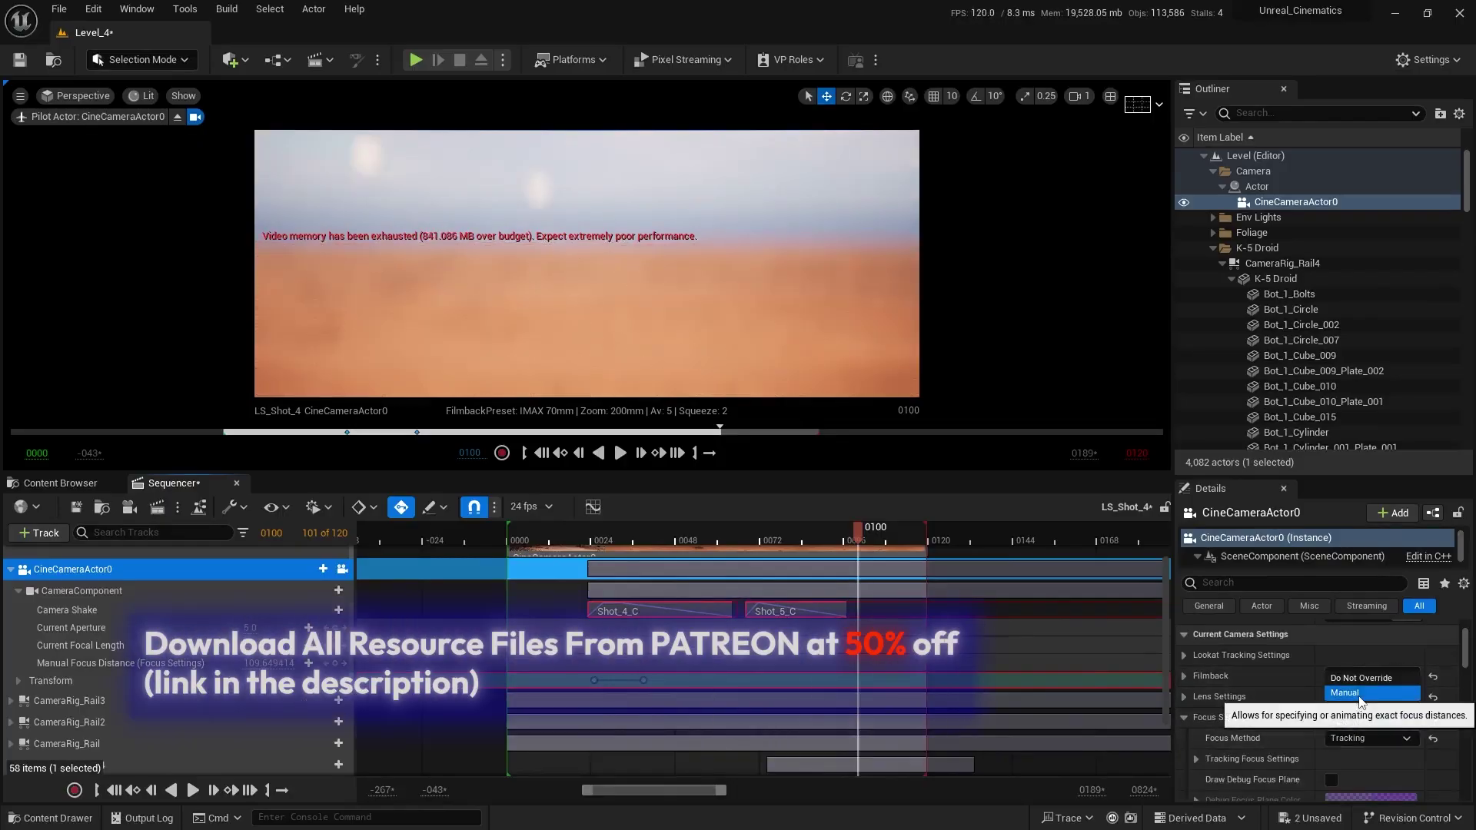
click(1353, 692)
scroll(1268, 741, down, 2)
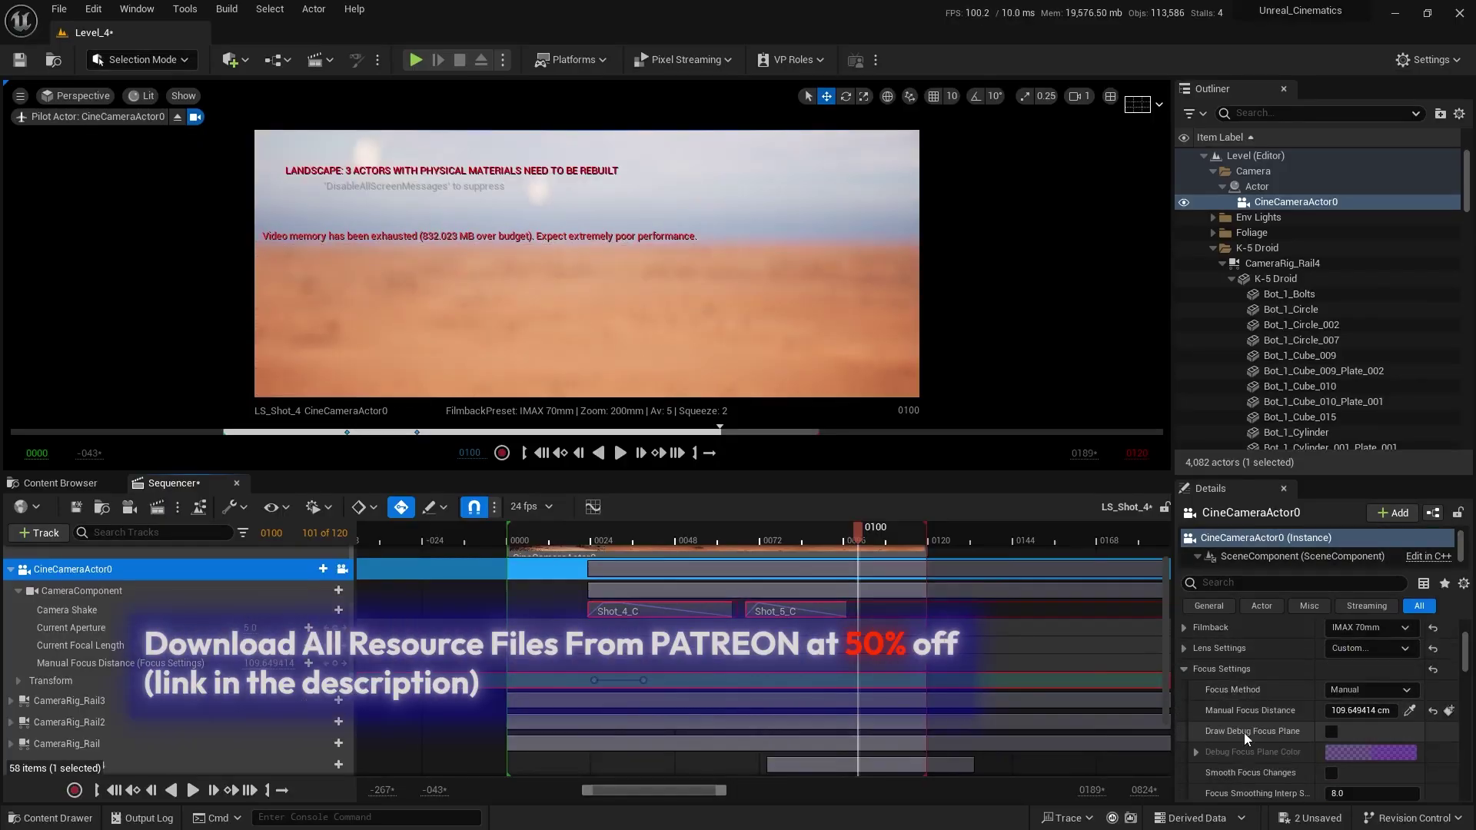
click(1330, 731)
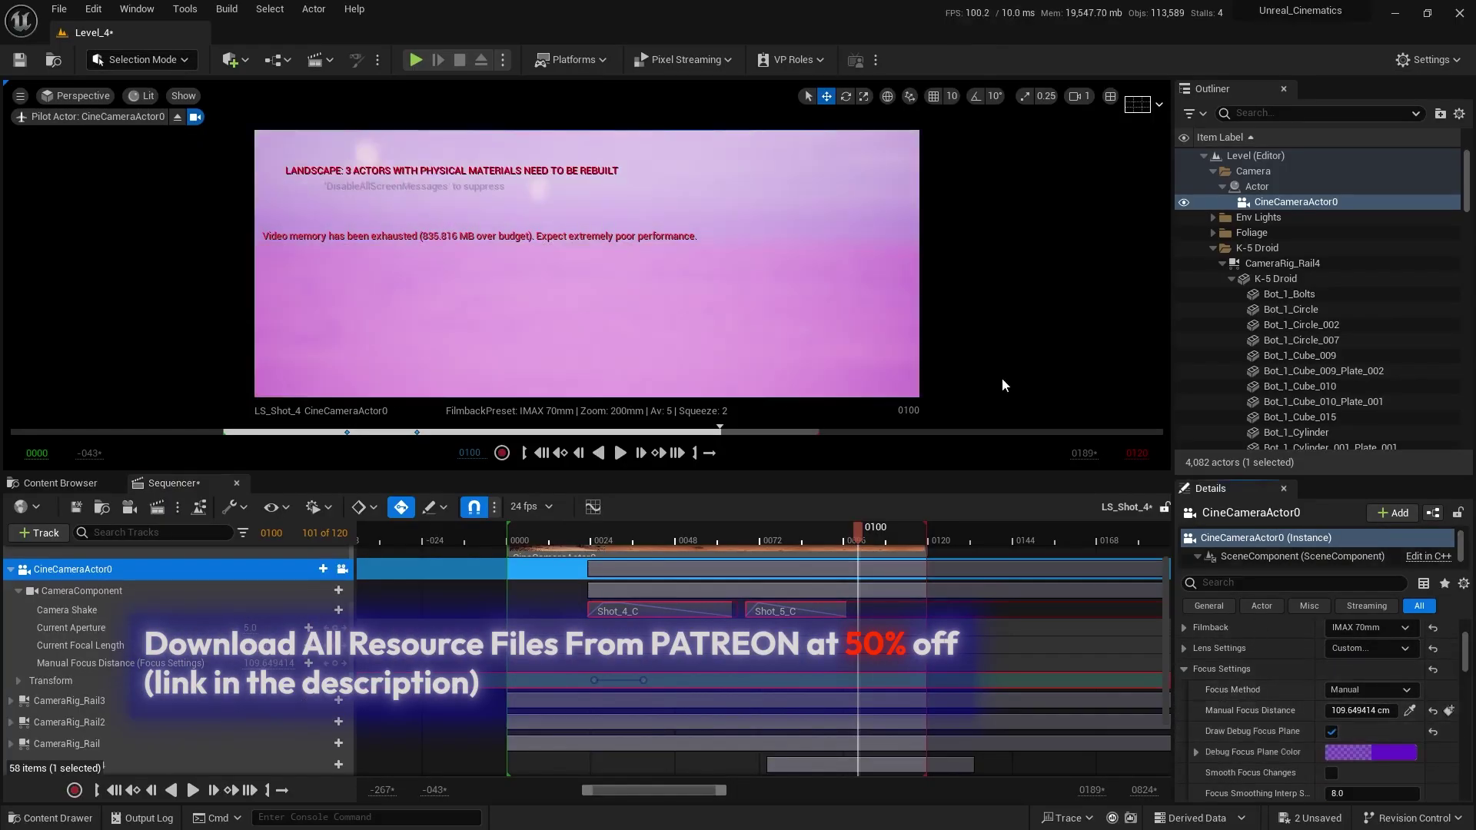
- Show the camera view beside a second perspective viewport and place the playhead at frame 0
click(1110, 95)
click(509, 538)
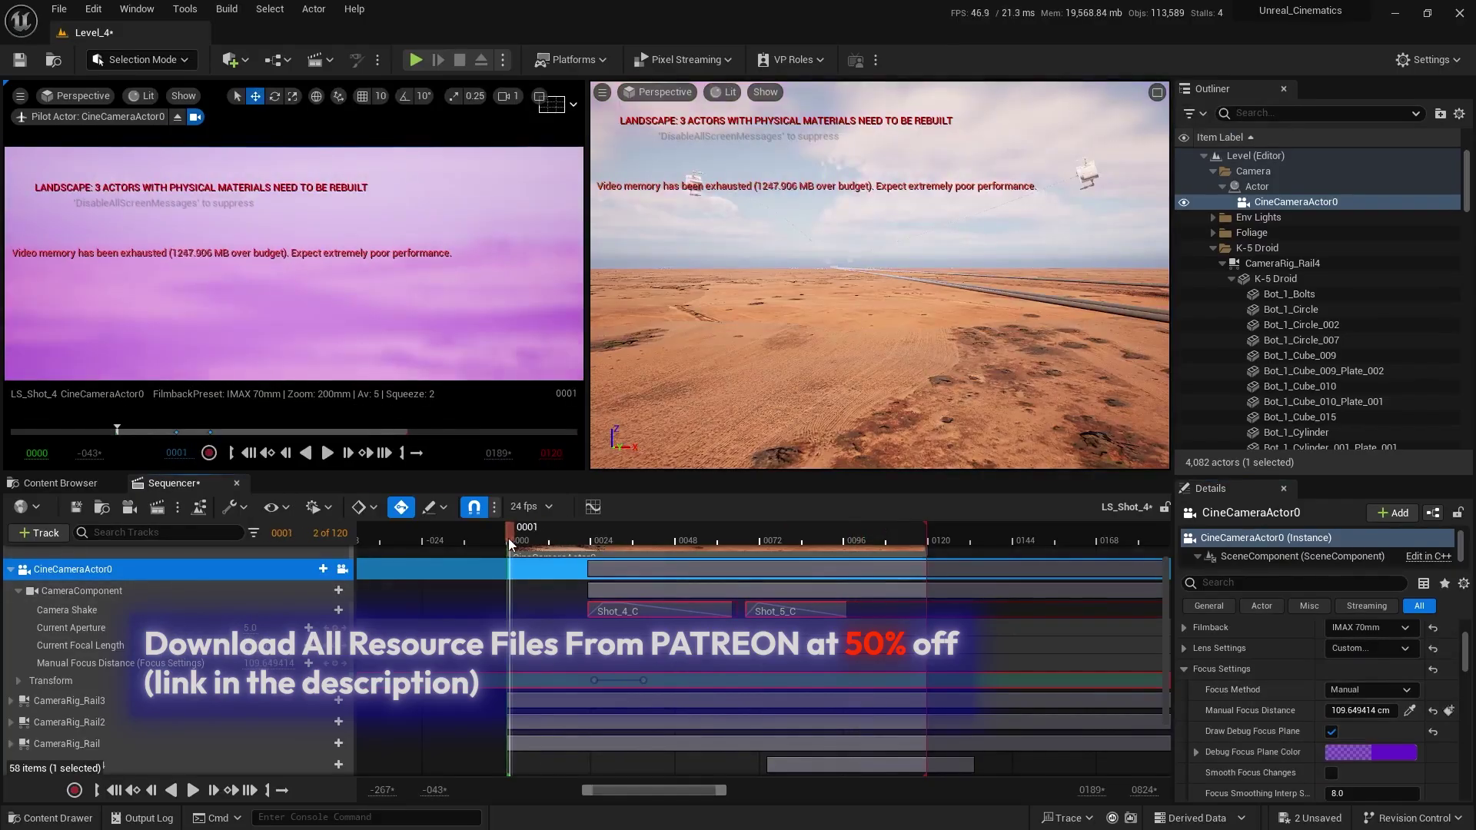
drag(509, 538, 505, 538)
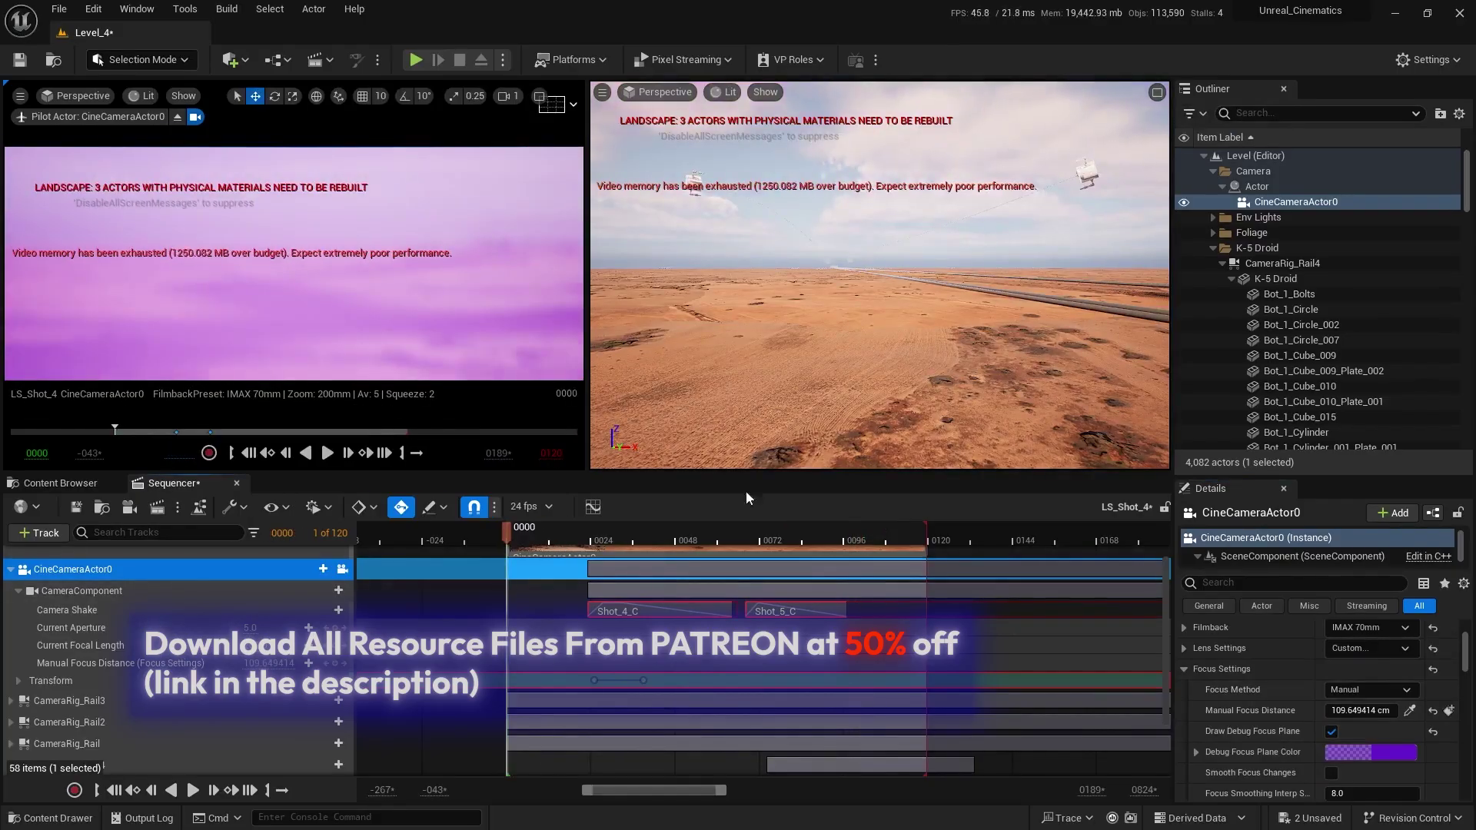
- Bring the speeder into close view in the second viewport, sample its depth as manual focus distance, and keyframe it at frame 0
mouse_move(880, 275)
right_down()
mouse_move(953, 316)
mouse_move(1107, 277)
mouse_move(883, 285)
mouse_move(864, 331)
mouse_move(861, 292)
right_up()
scroll(880, 275, up, 1)
scroll(861, 292, up, 1)
mouse_move(880, 275)
right_down()
mouse_move(879, 304)
mouse_move(880, 280)
right_up()
key(w)
scroll(881, 298, down, 4)
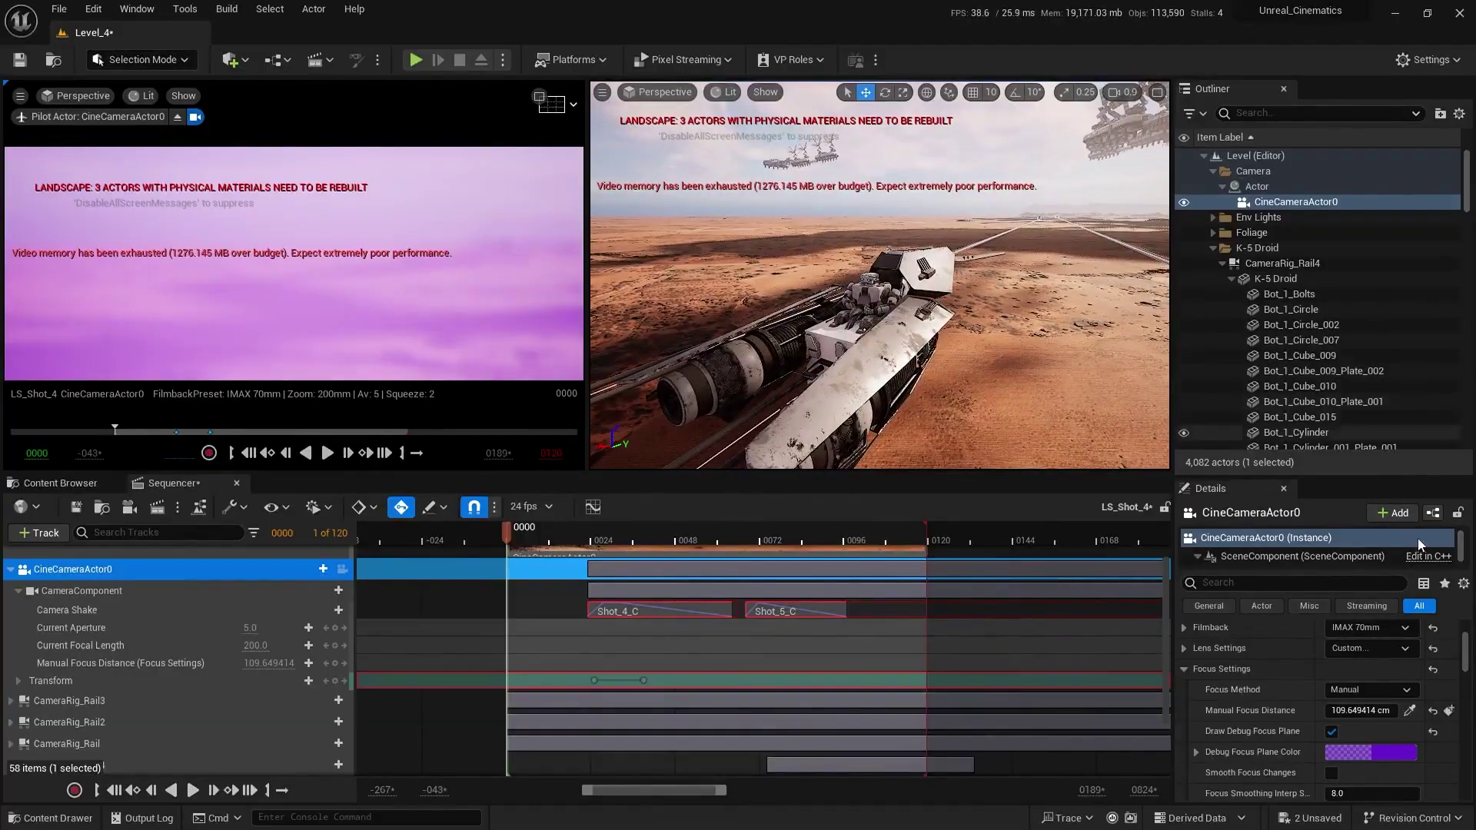
click(1410, 710)
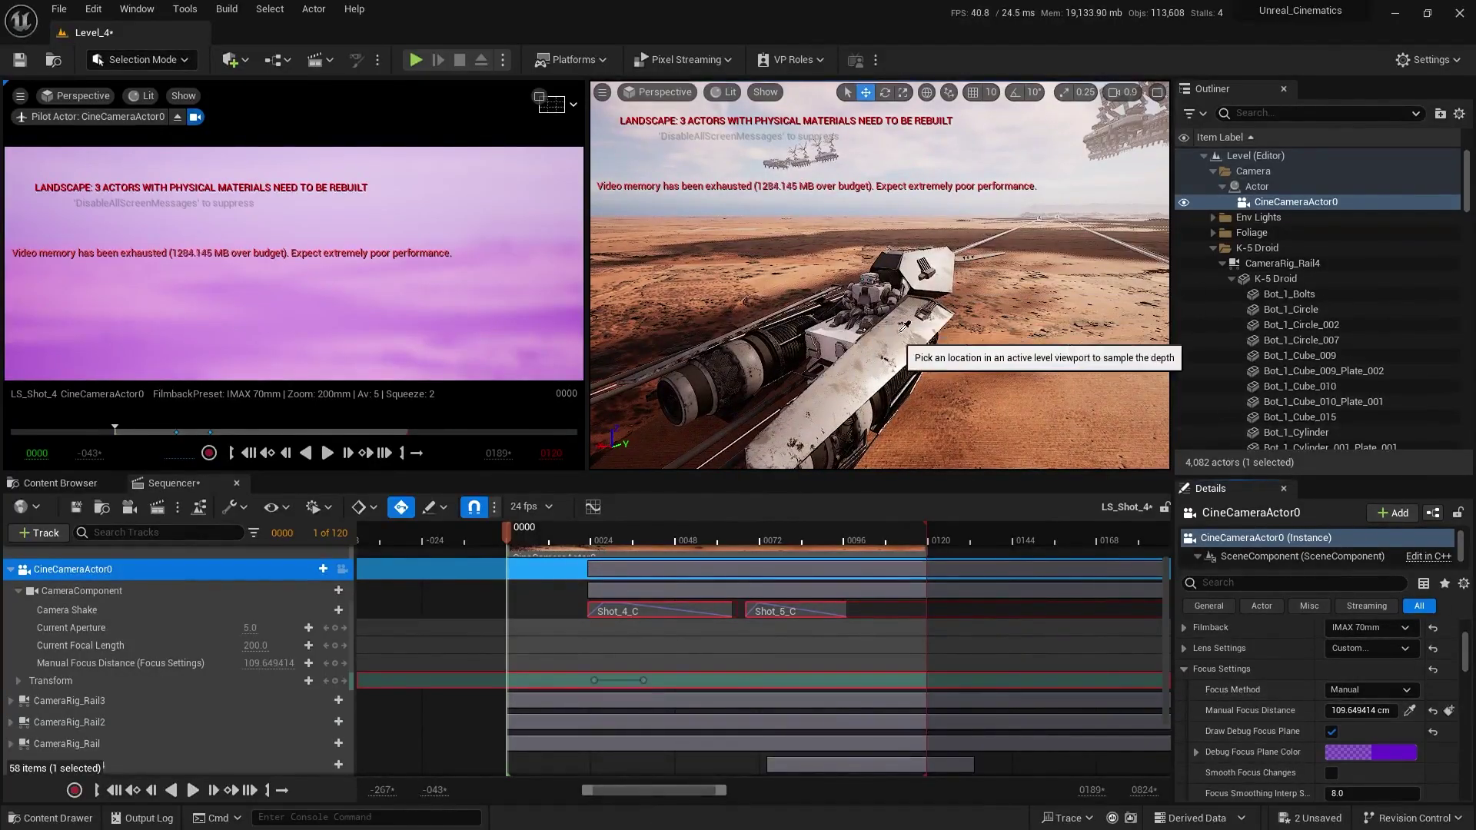
click(877, 277)
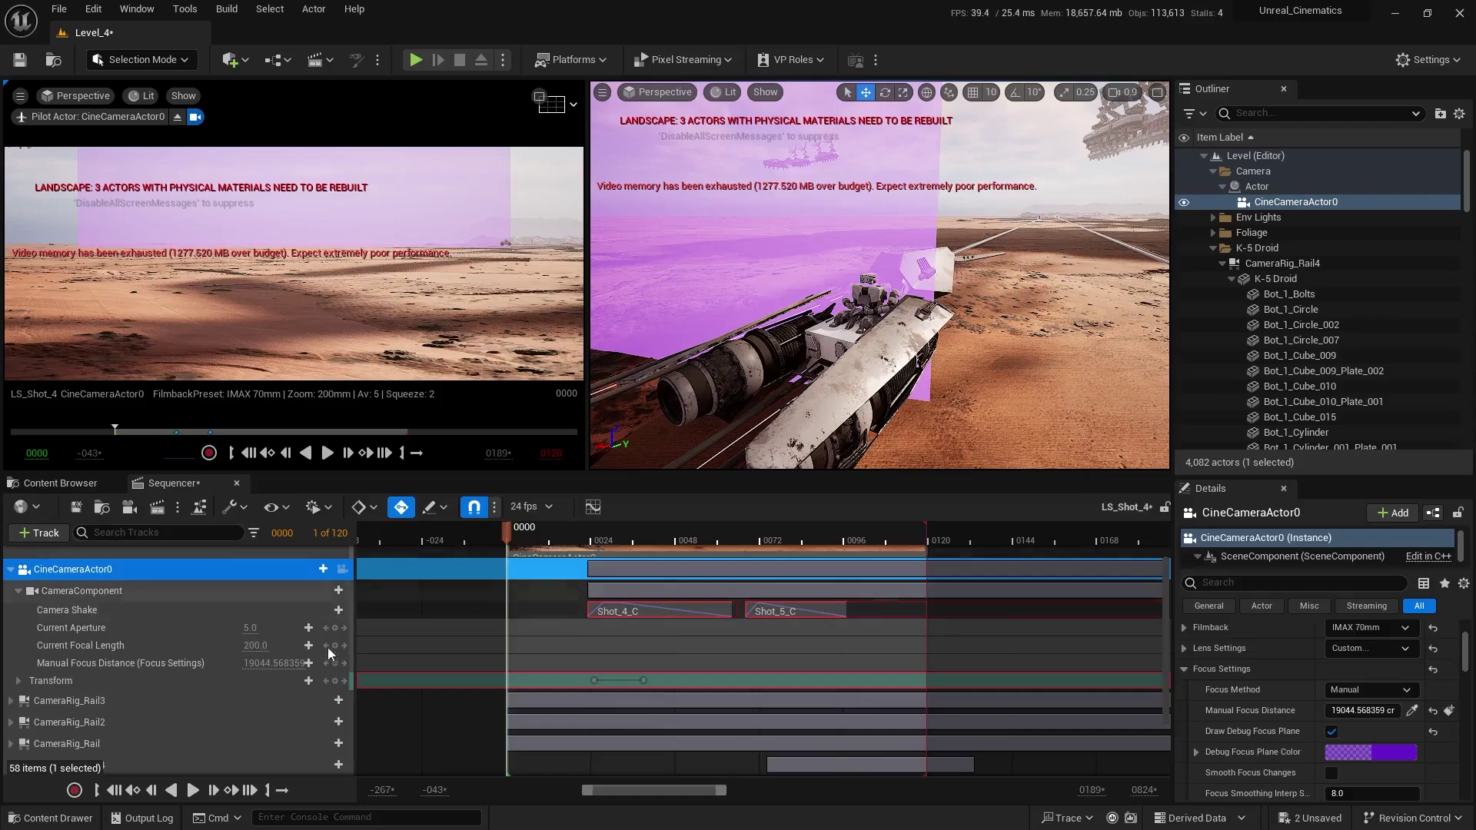
click(335, 663)
ctrl+scroll(539, 607, up, 2)
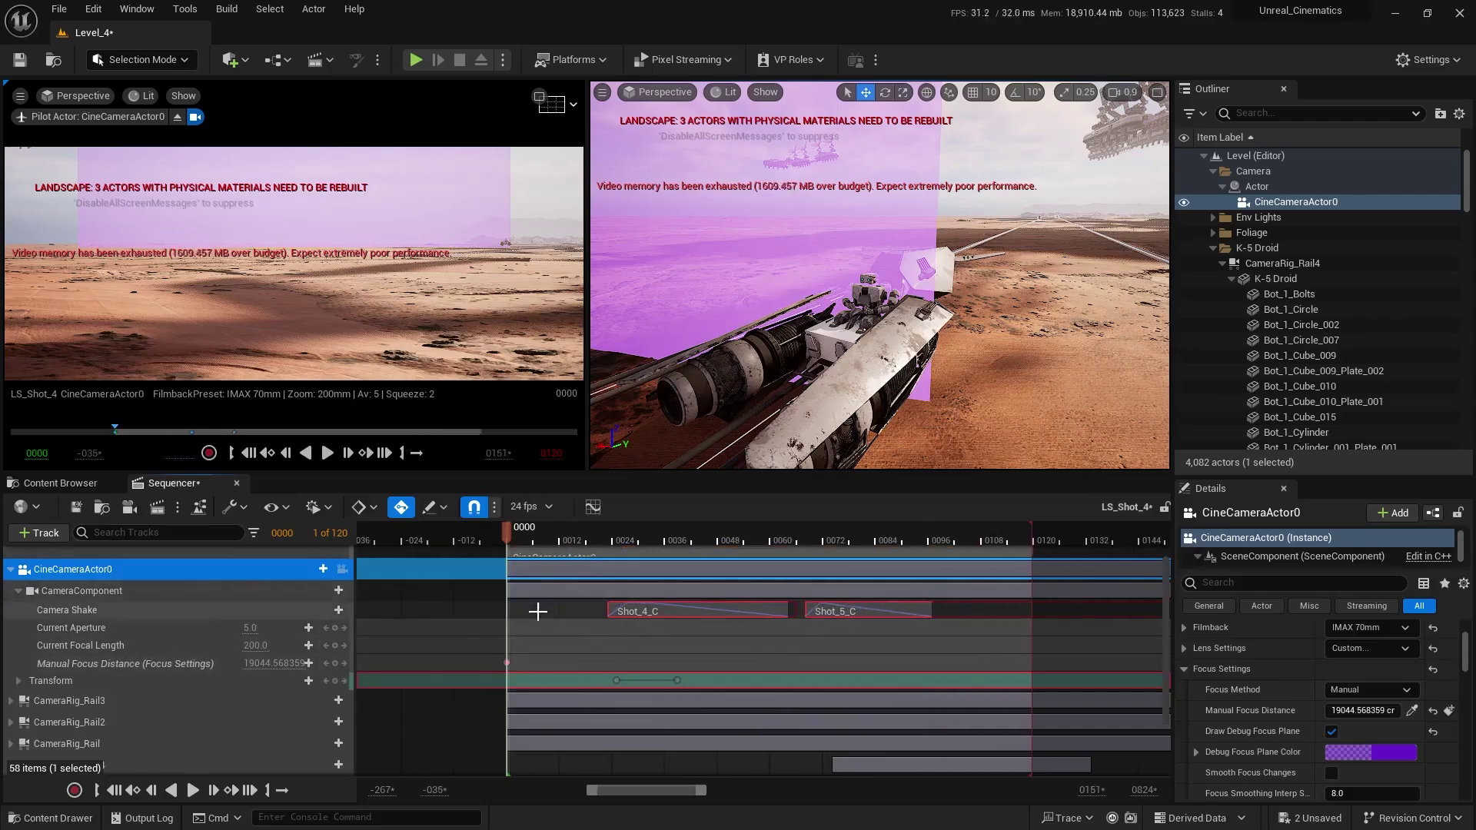
- At frame 25, bring the speeder into close view in the second viewport and sample its depth to key the manual focus distance
right_drag(537, 610, 559, 636)
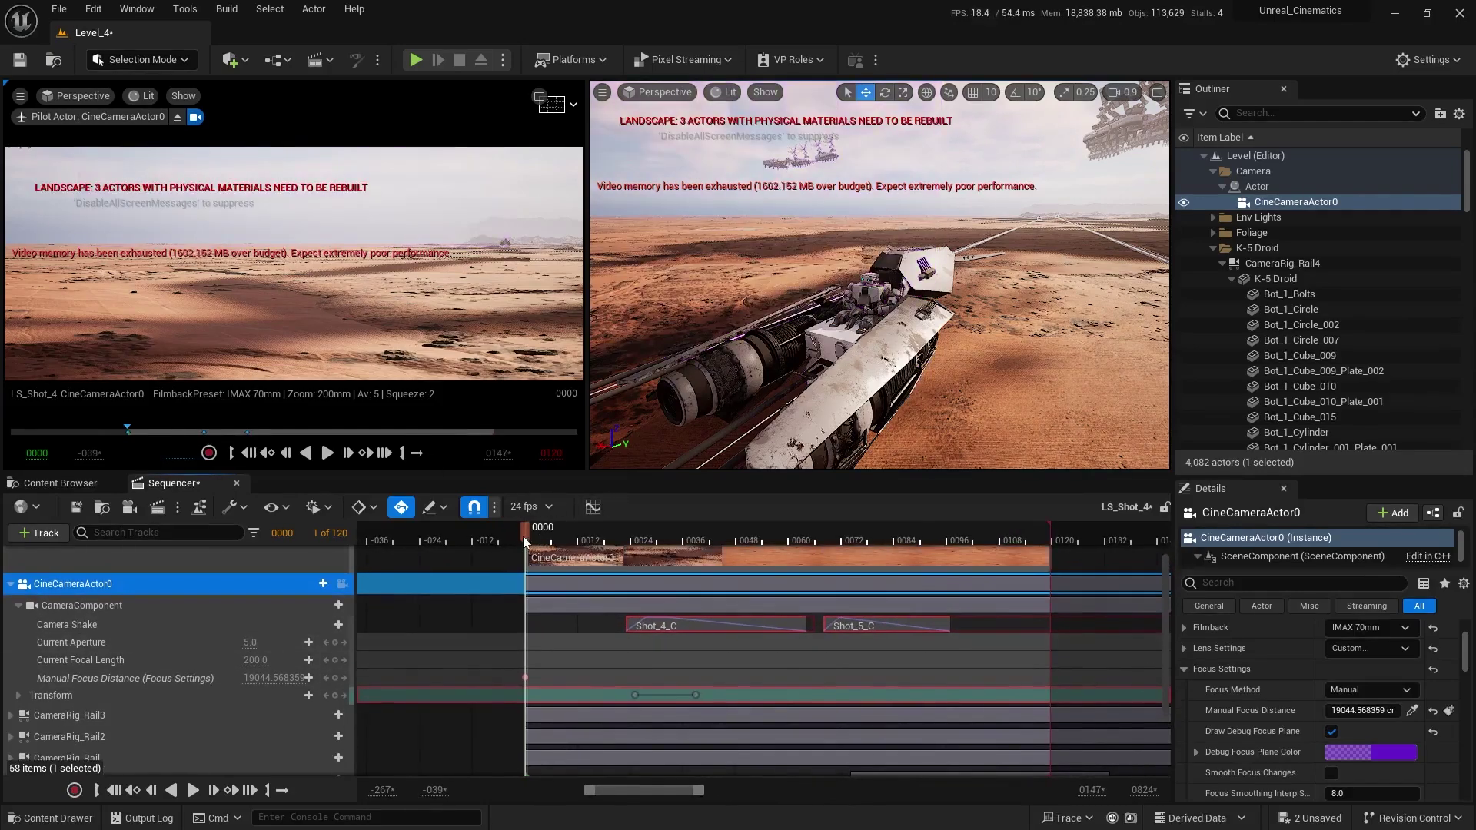
drag(526, 542, 643, 562)
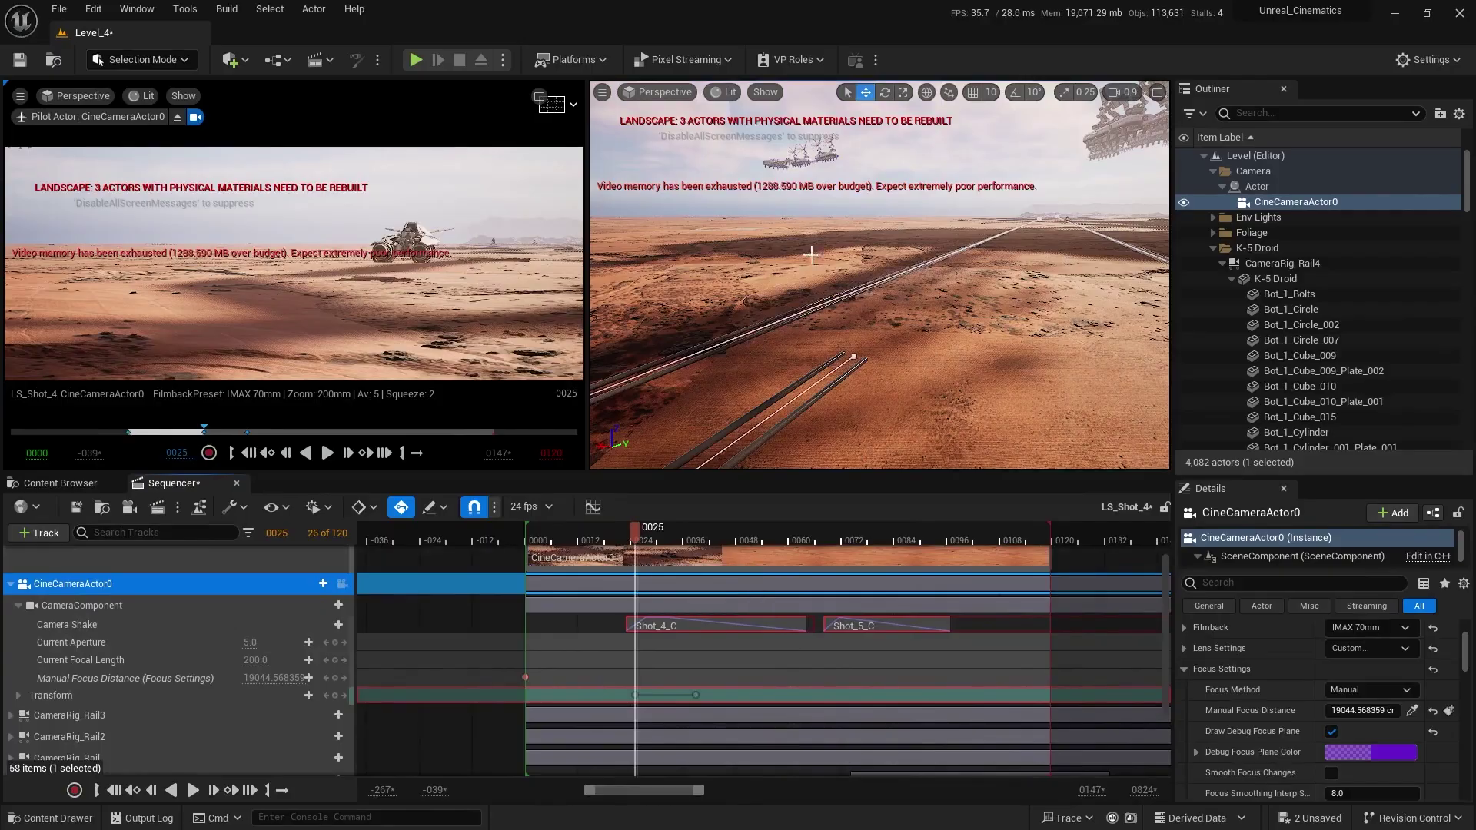
scroll(811, 255, up, 4)
key(w)
mouse_move(811, 254)
right_down()
mouse_move(680, 256)
mouse_move(819, 256)
mouse_move(773, 255)
mouse_move(796, 255)
right_up()
key(a)
scroll(811, 254, down, 1)
key(w)
scroll(811, 255, down, 3)
key(w)
scroll(811, 254, down, 1)
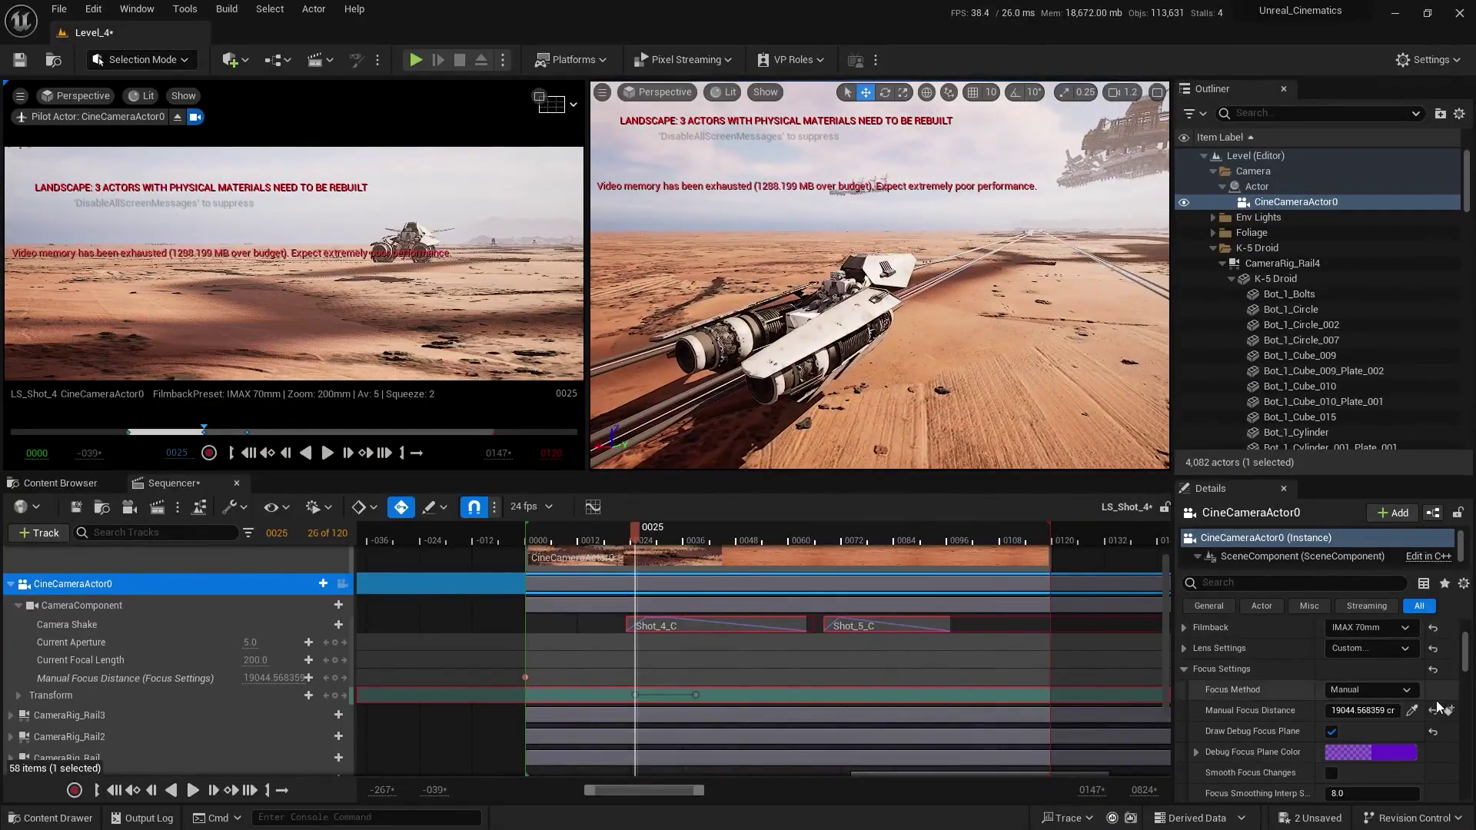
click(1411, 711)
click(649, 229)
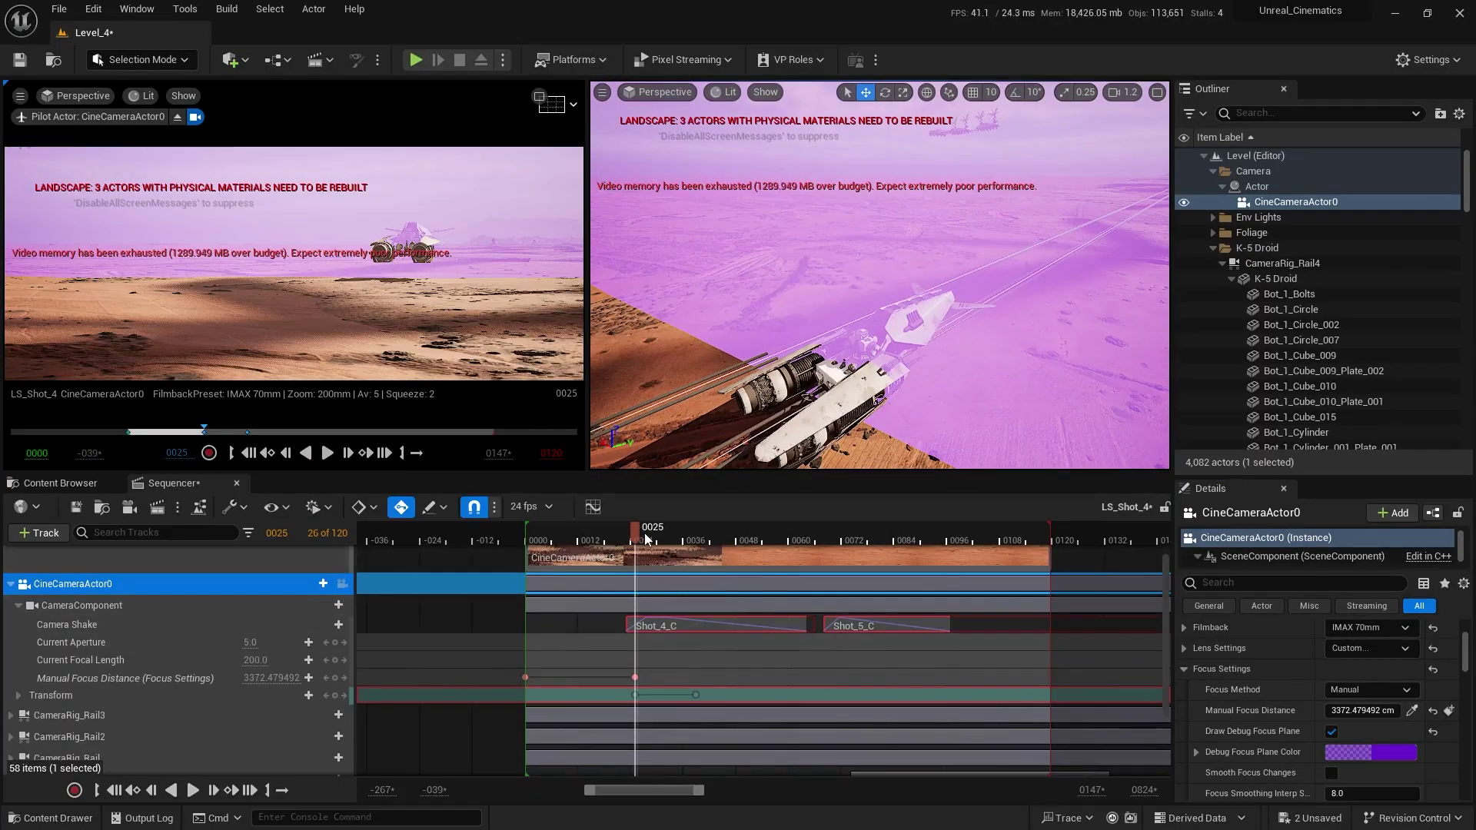
- Compare the focus plane with the speeder at frame 12, and key the manual focus distance at frame 6 by sampling the speeder's depth
drag(635, 538, 585, 542)
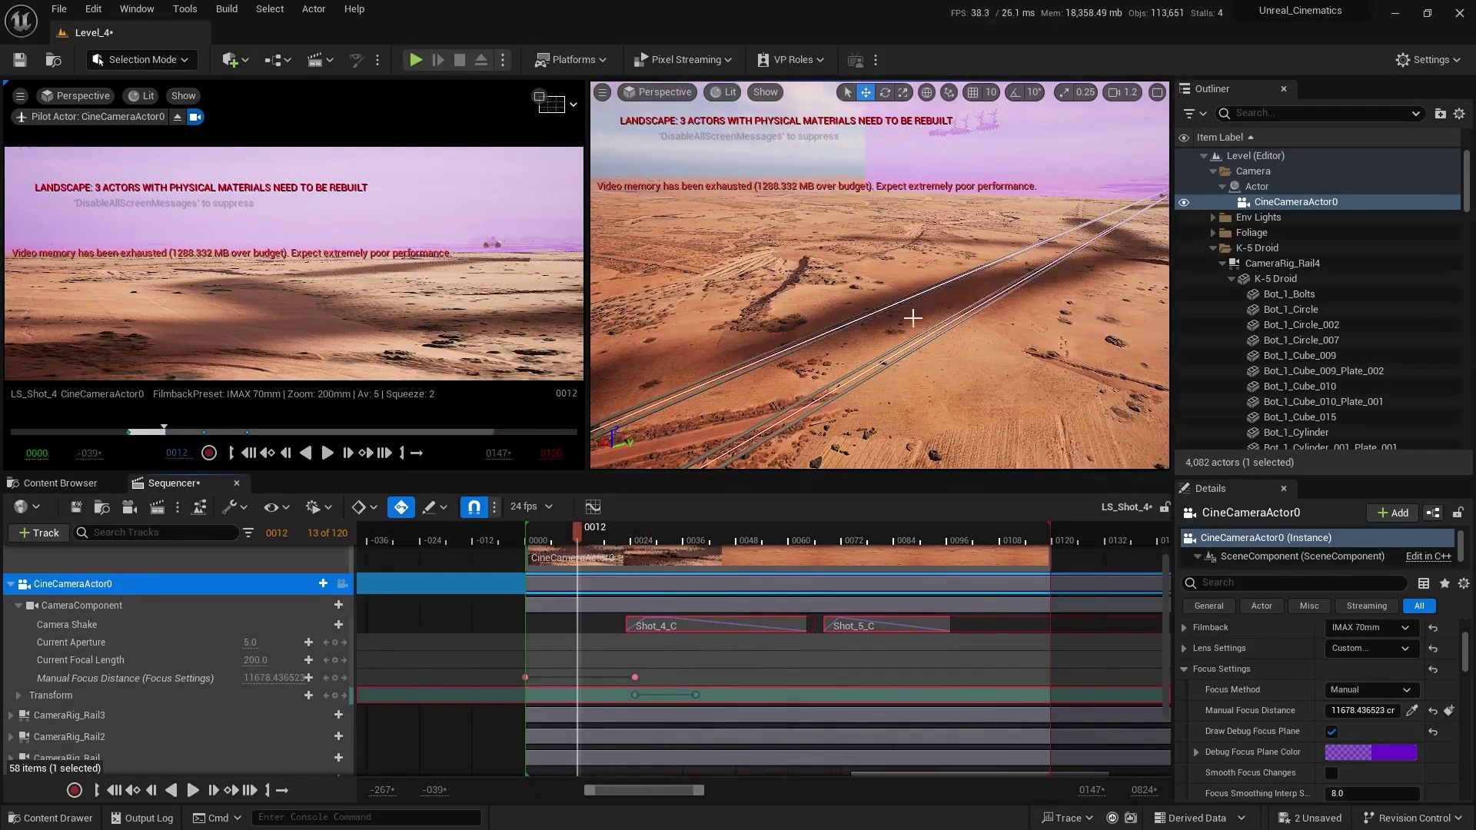
right_drag(913, 318, 1019, 281)
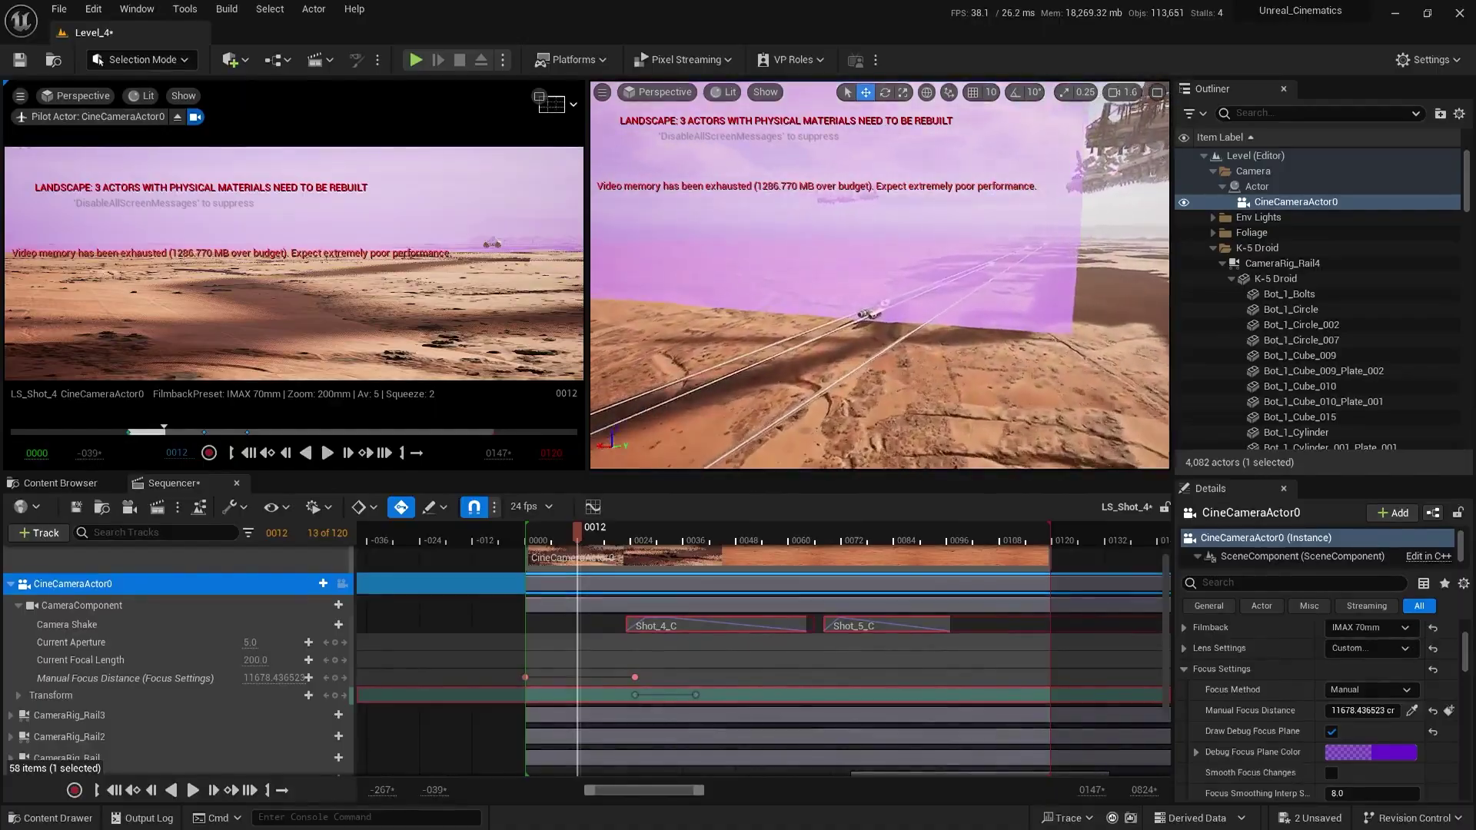
right_drag(913, 317, 957, 335)
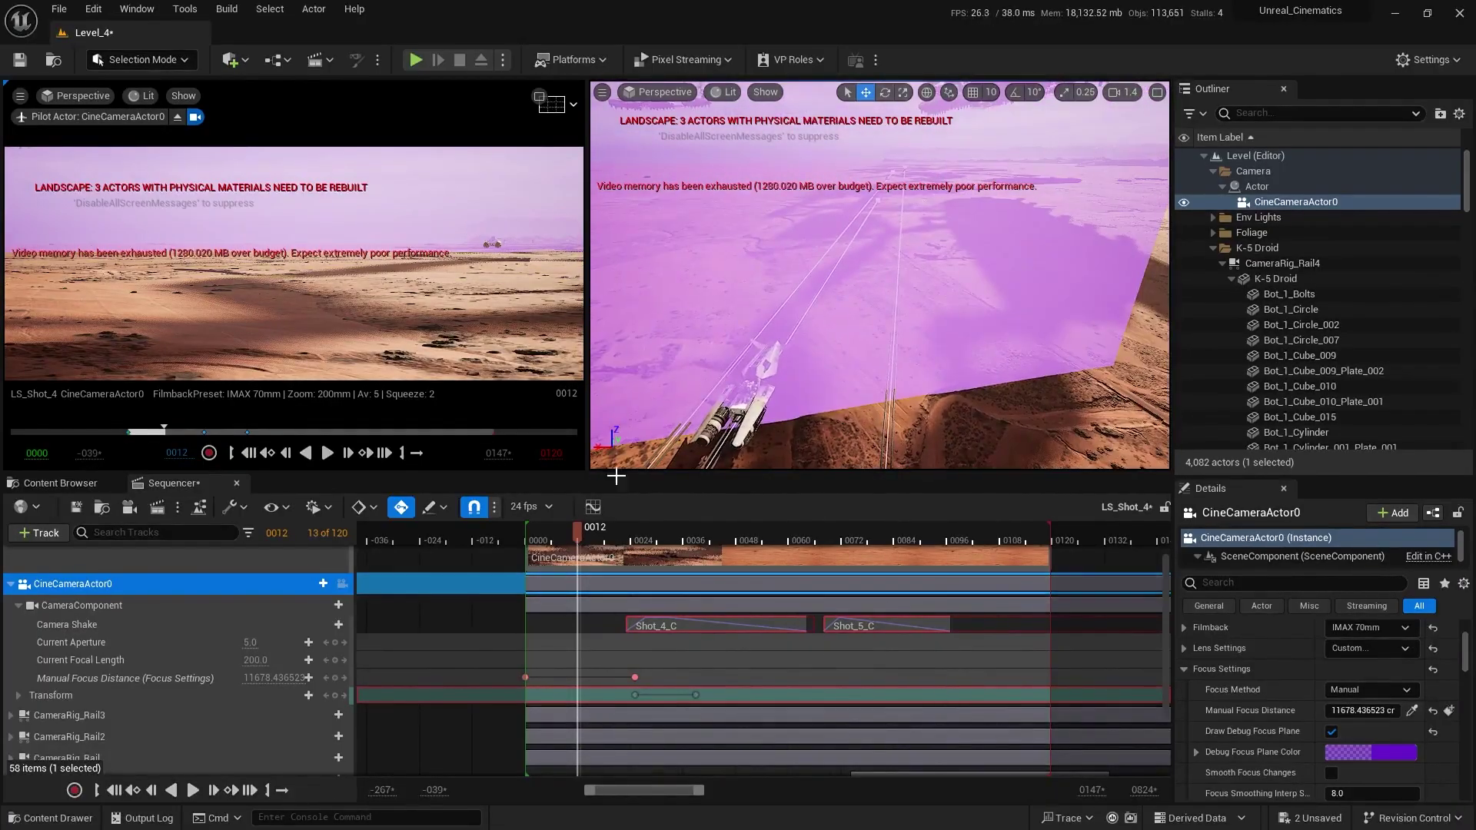
drag(576, 546, 552, 542)
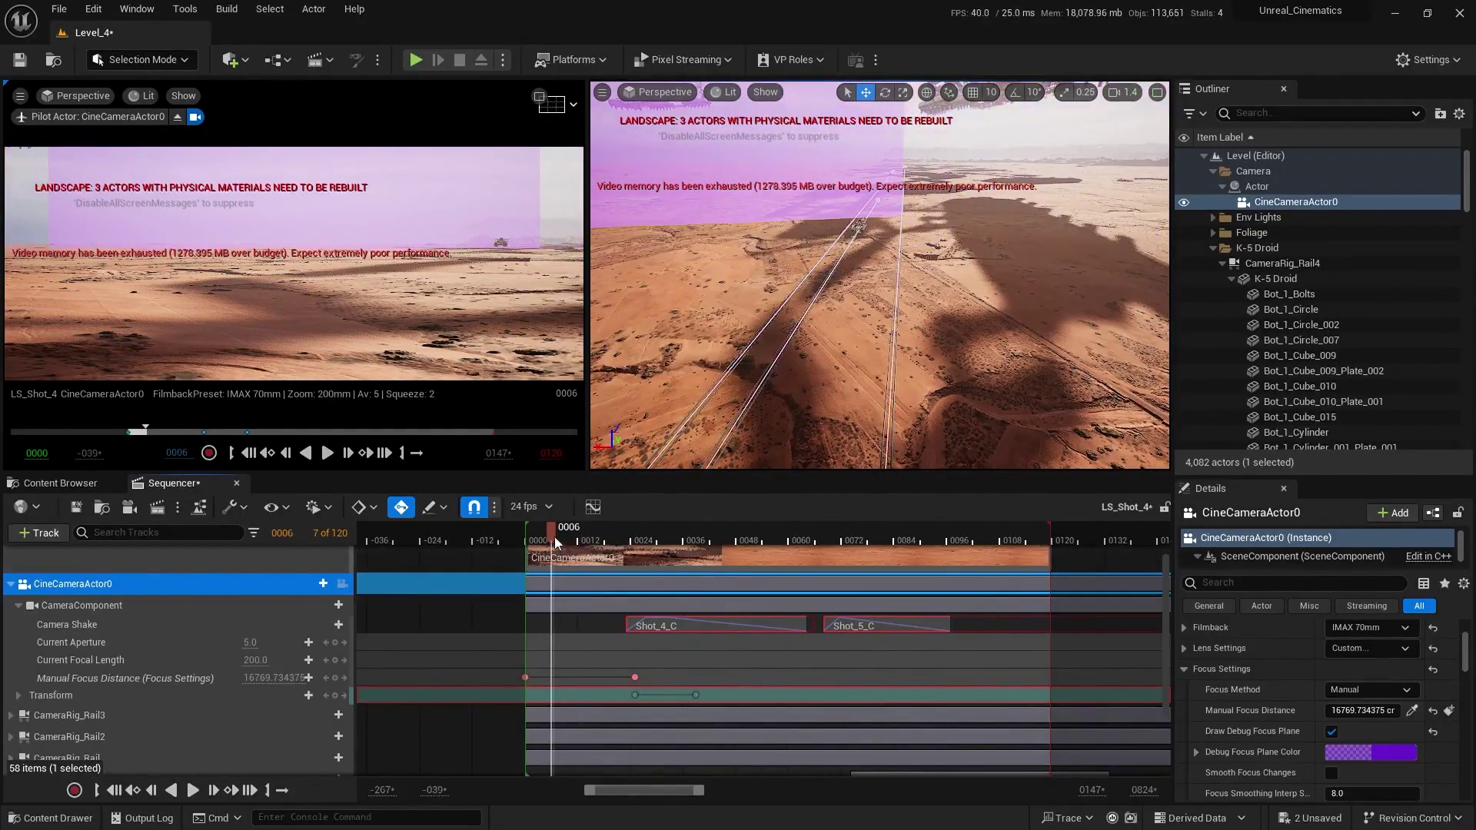
key(w)
right_drag(913, 318, 846, 312)
scroll(881, 321, up, 1)
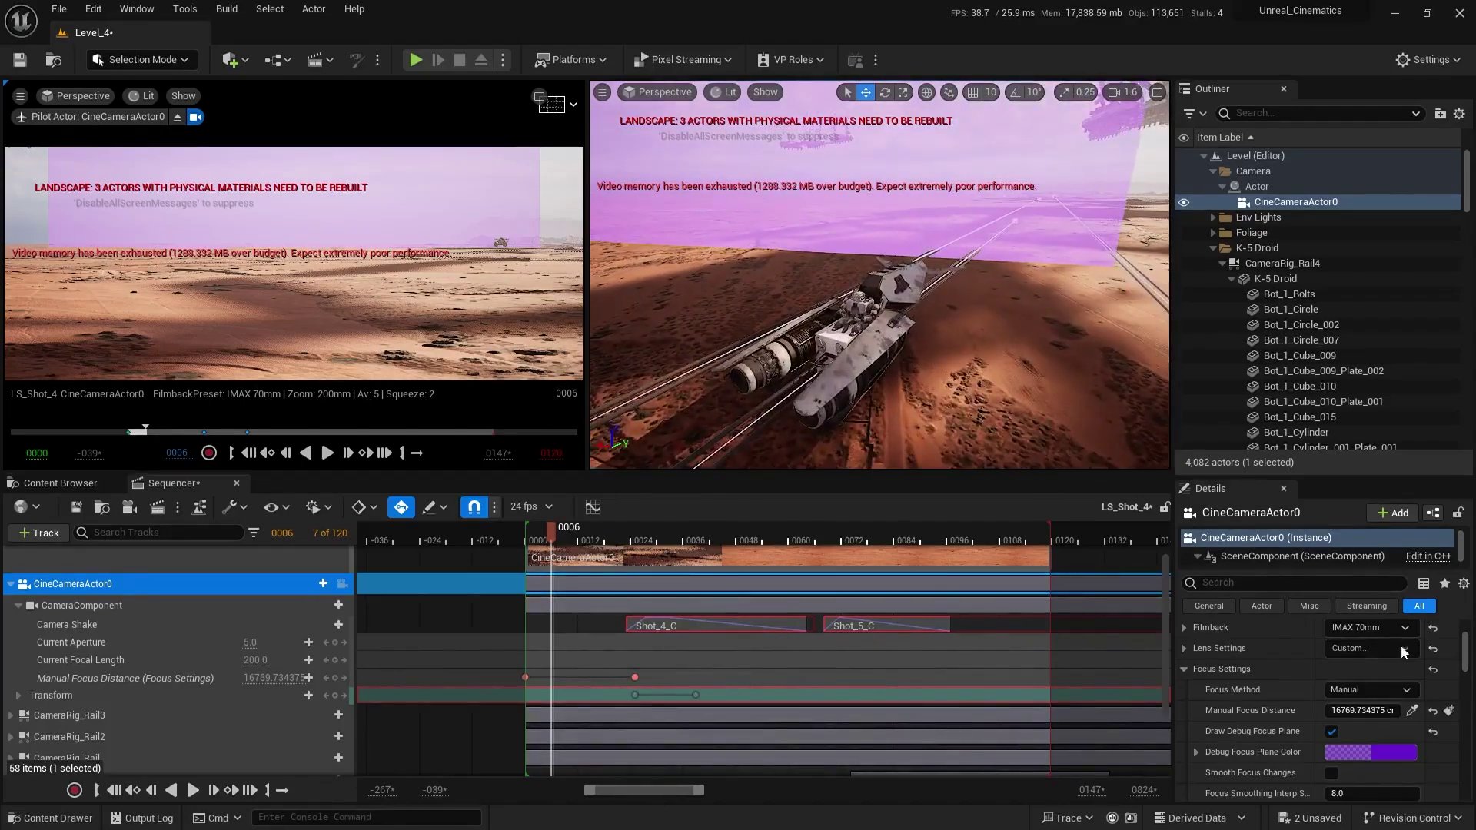
click(847, 325)
right_click(847, 325)
key(Escape)
key(Escape)
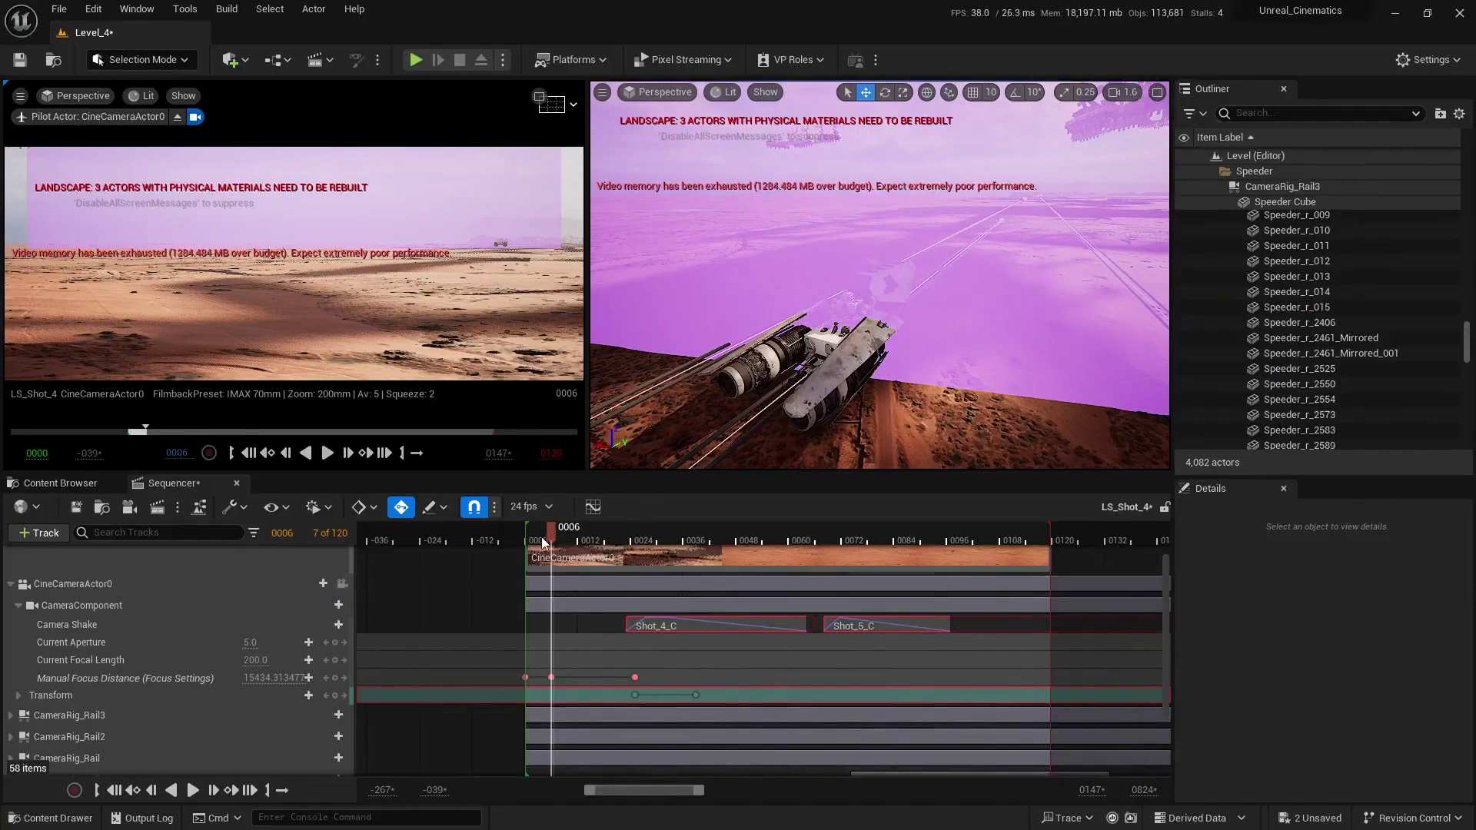
- Key the manual focus distance at frame 12 by sampling the speeder's depth through the CameraComponent's focus settings
drag(548, 541, 570, 542)
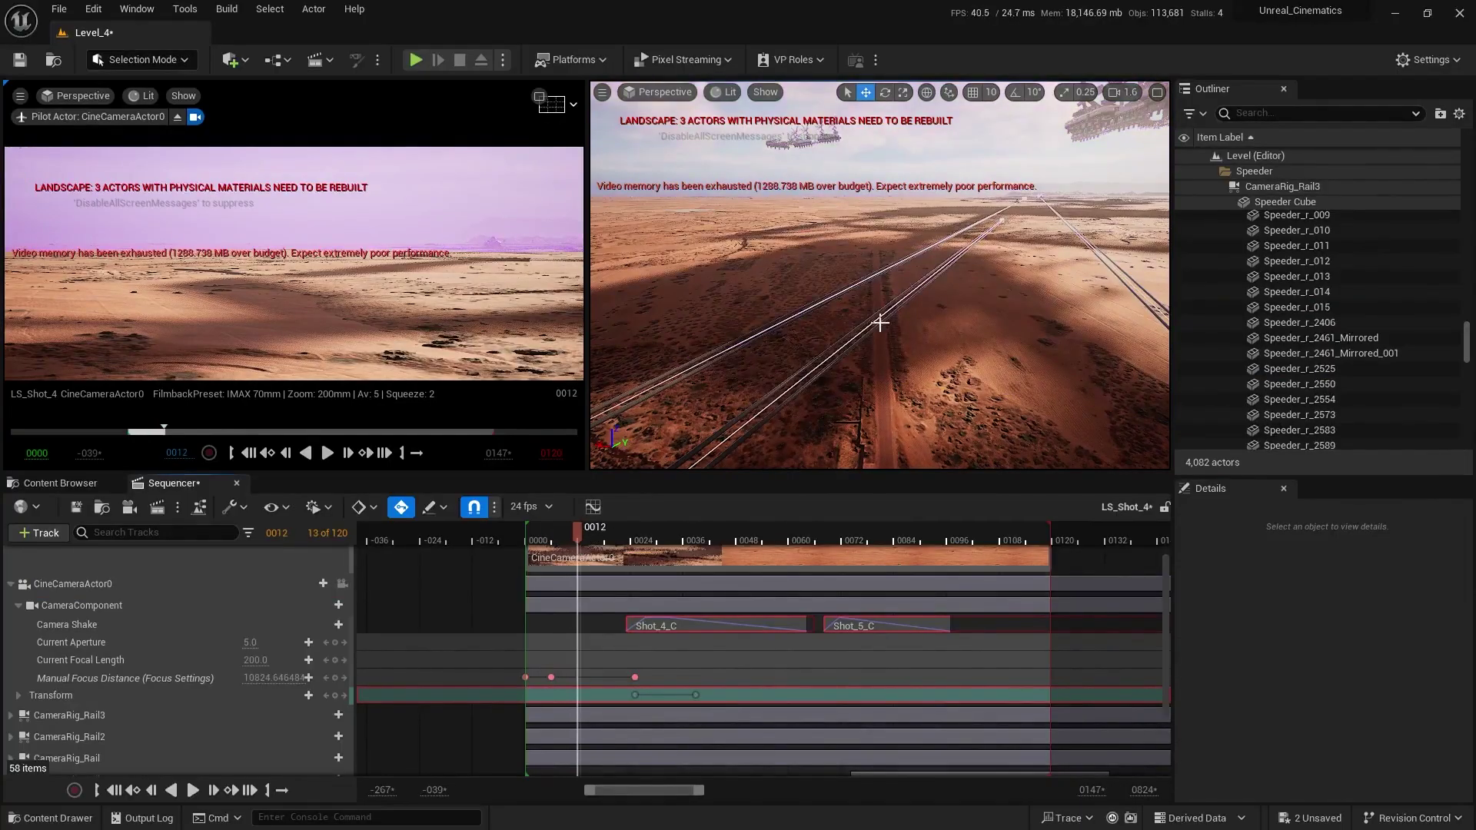
mouse_move(879, 320)
right_down()
mouse_move(873, 335)
mouse_move(888, 333)
right_up()
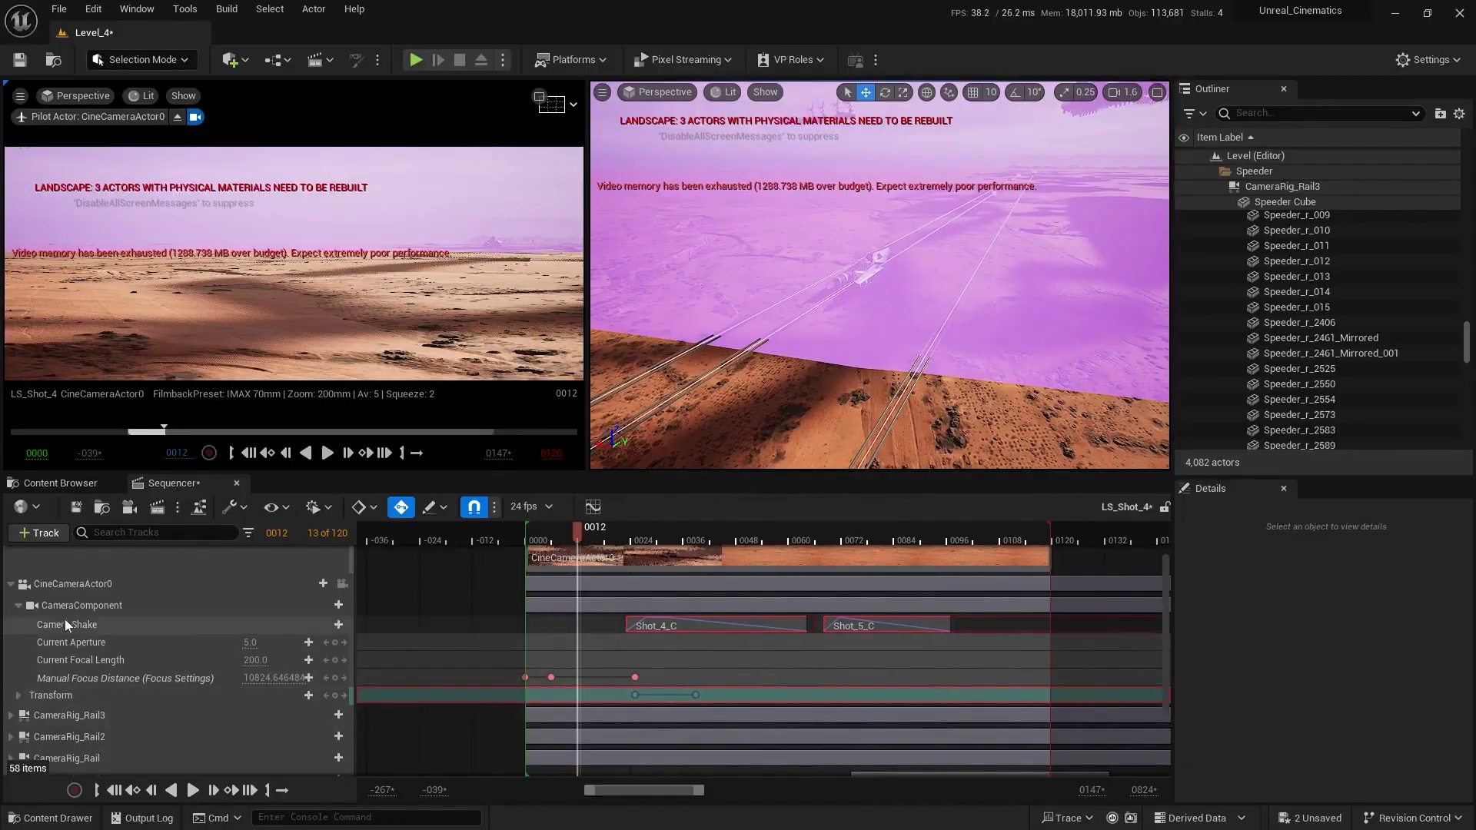
click(82, 605)
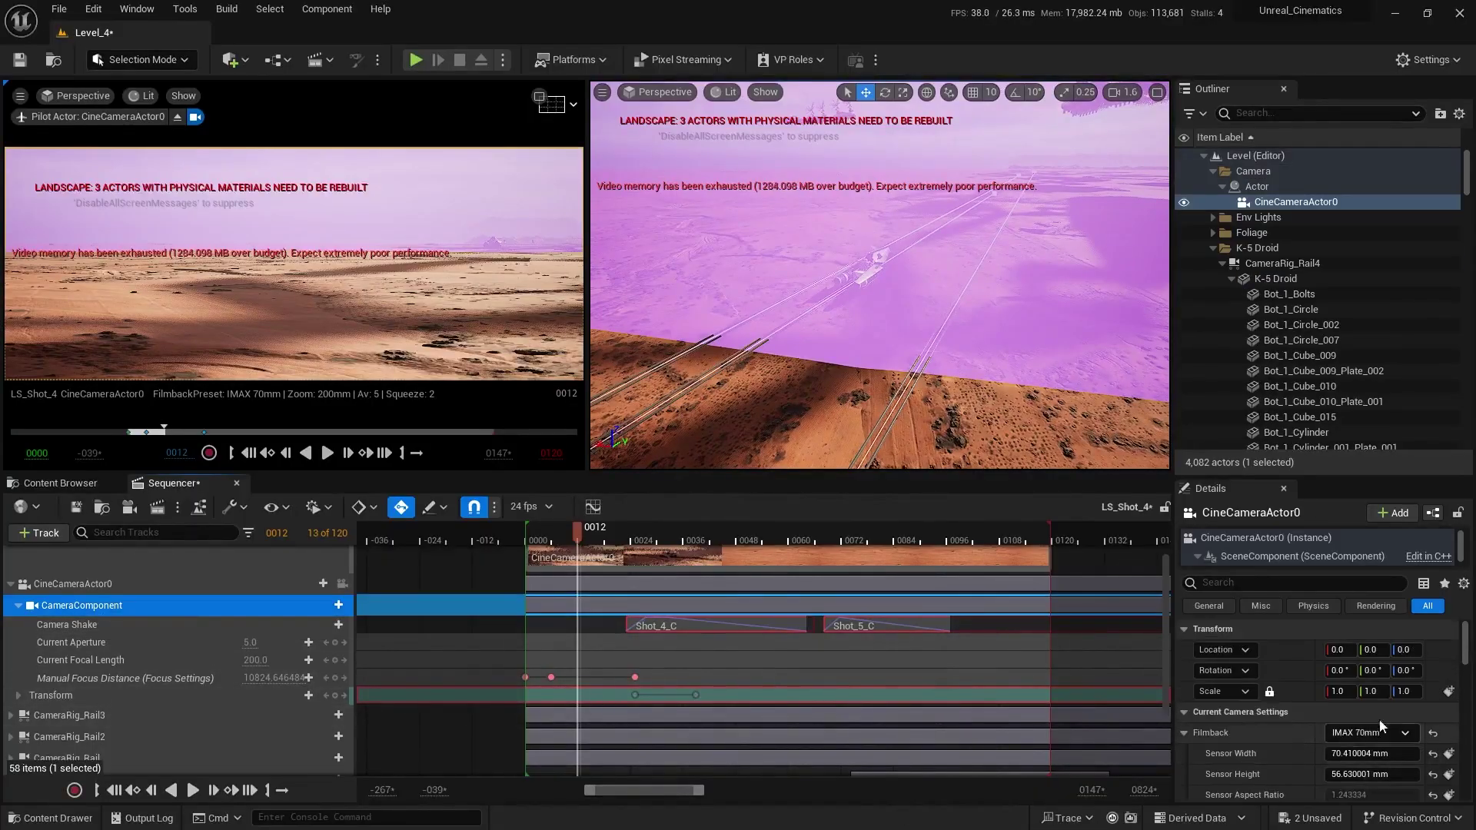
scroll(1302, 709, down, 10)
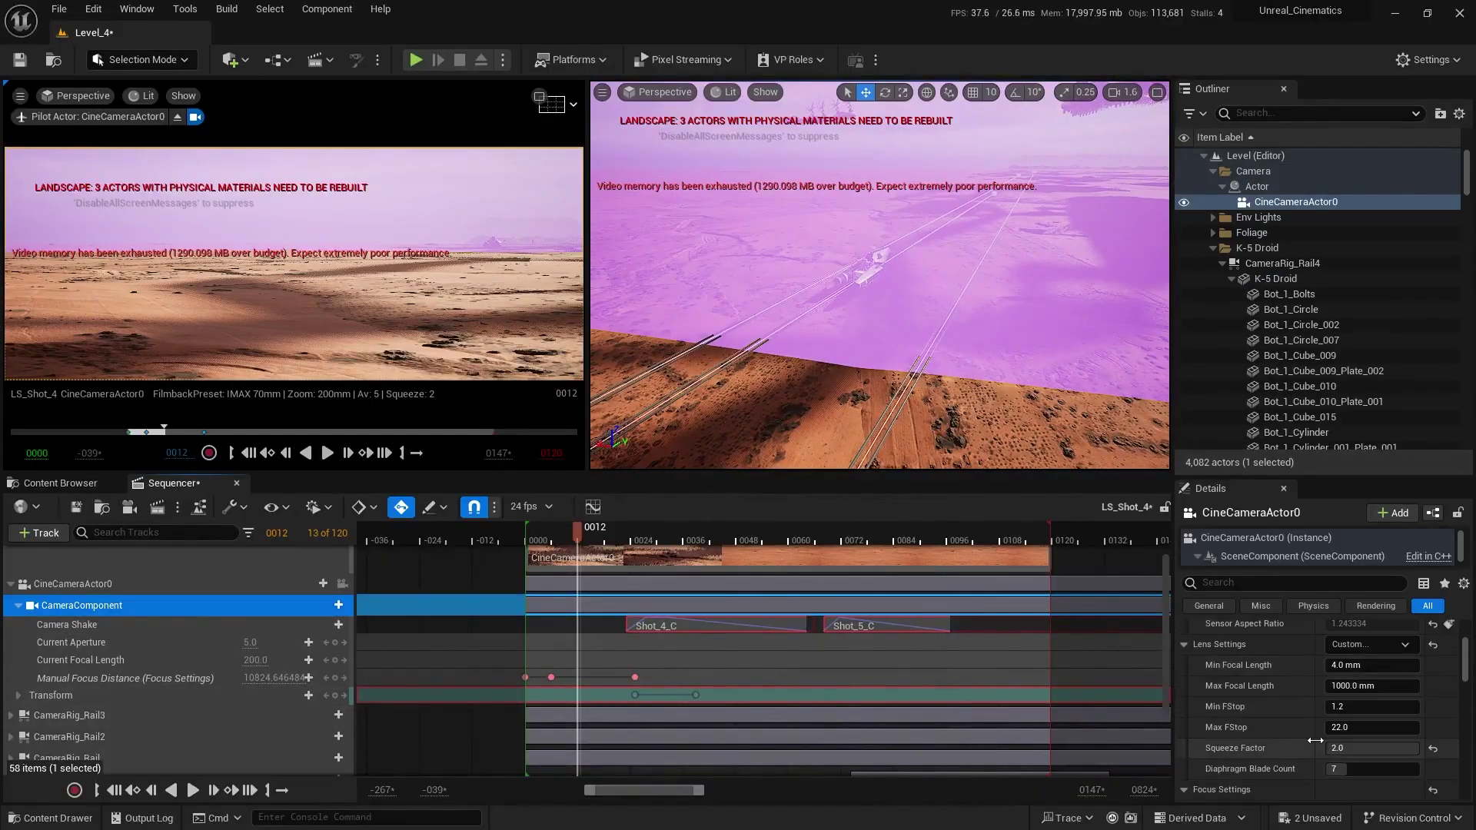
scroll(1326, 740, down, 4)
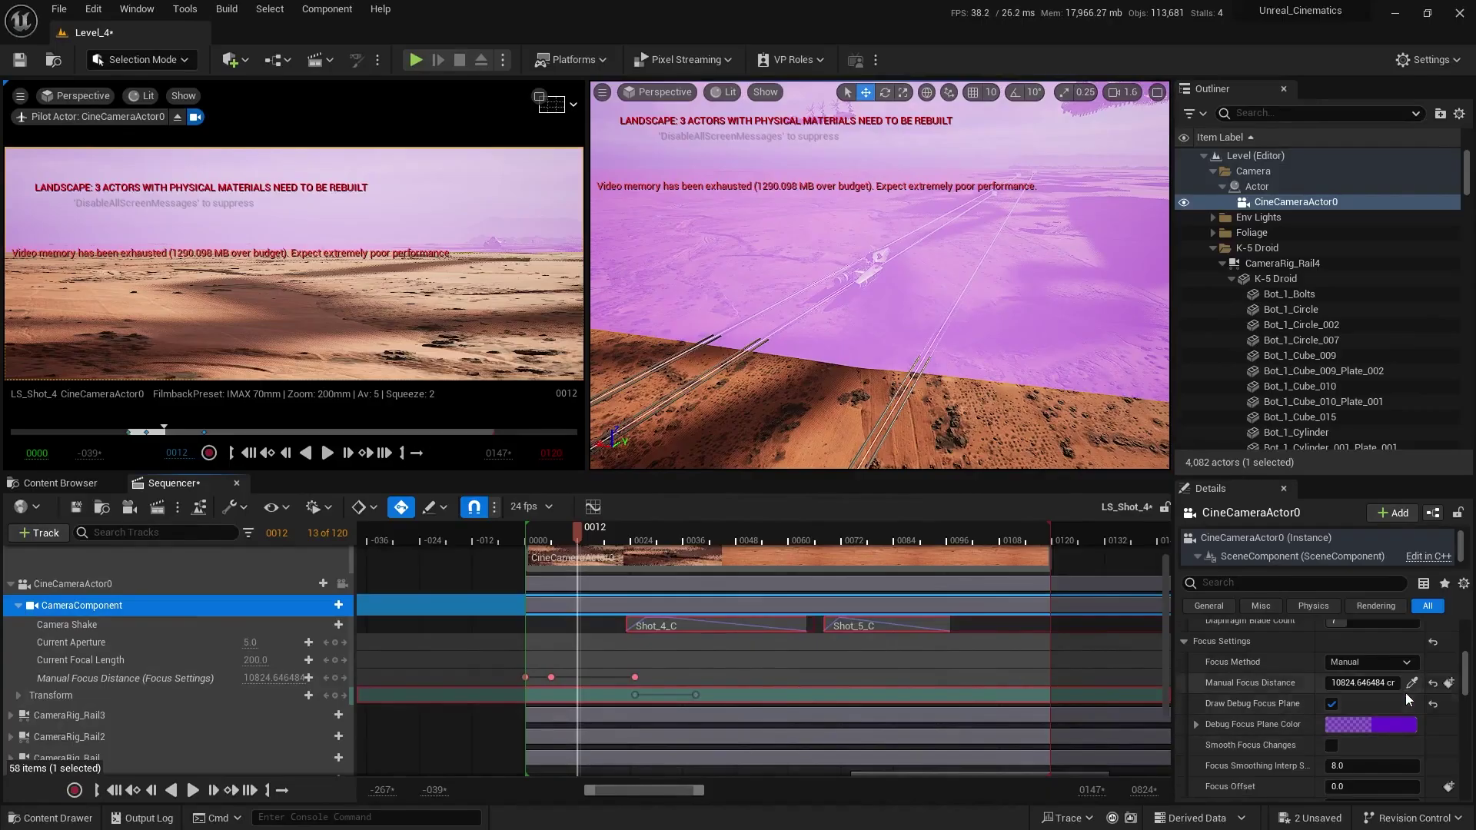
click(1412, 683)
click(867, 267)
key(w)
right_drag(867, 267, 870, 318)
scroll(867, 309, down, 1)
- Find the speeder at frame 18 in the second viewport and sample its depth to key the manual focus distance
drag(572, 539, 597, 539)
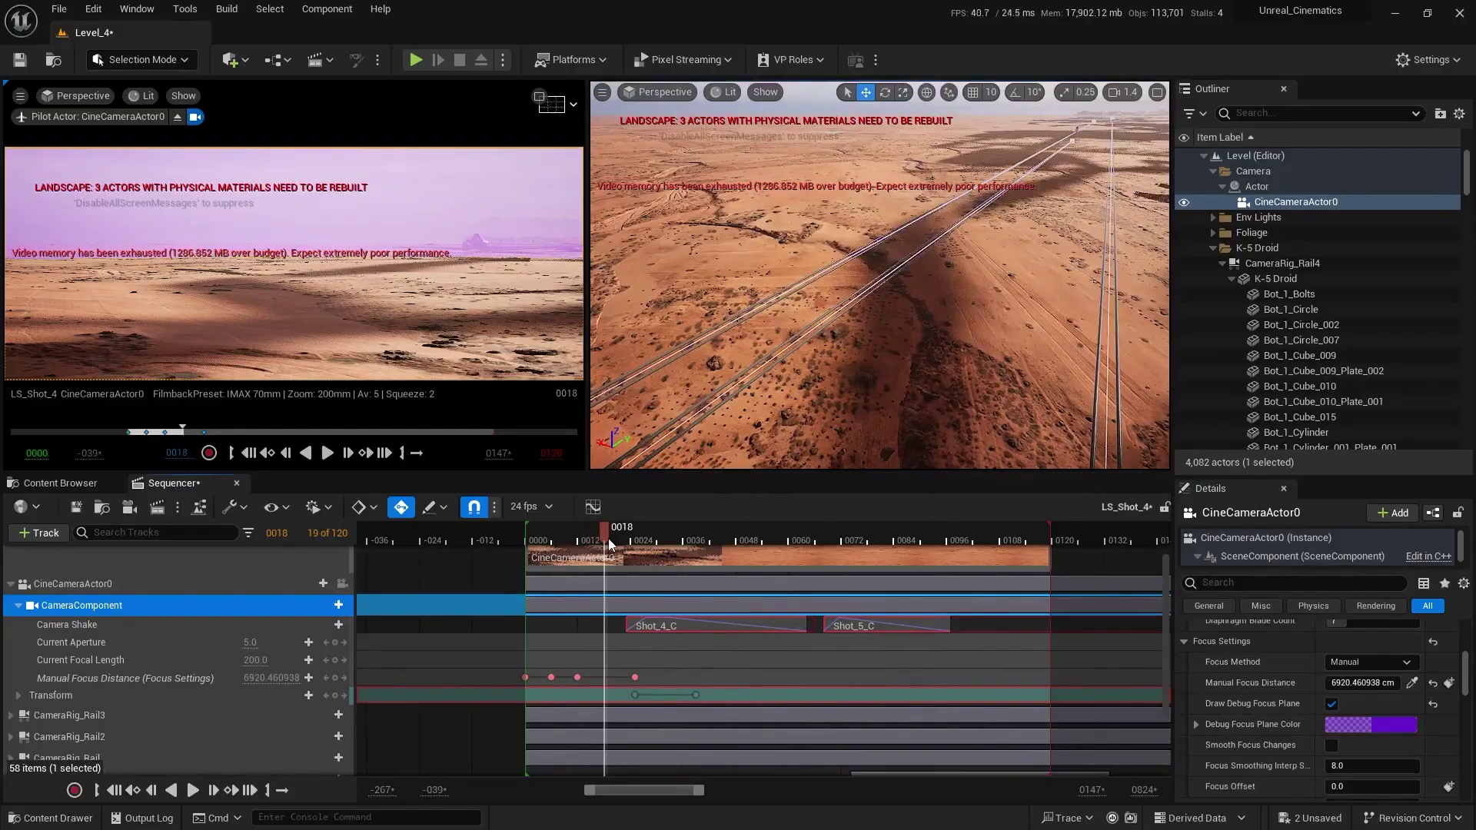
key(w)
mouse_move(867, 307)
right_down()
mouse_move(875, 338)
mouse_move(876, 314)
mouse_move(854, 330)
mouse_move(879, 324)
right_up()
scroll(875, 338, up, 2)
scroll(855, 330, down, 3)
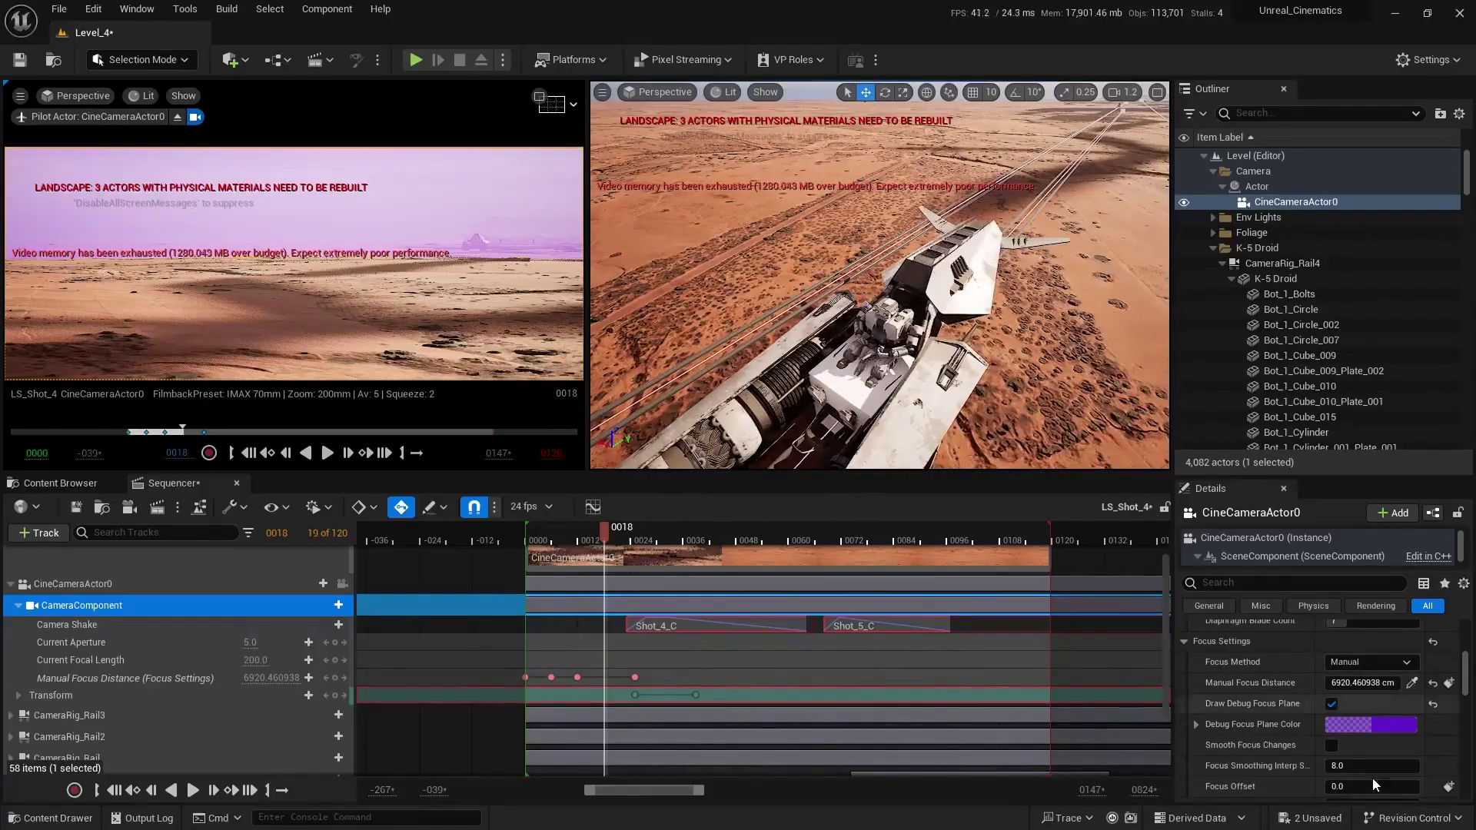
click(861, 389)
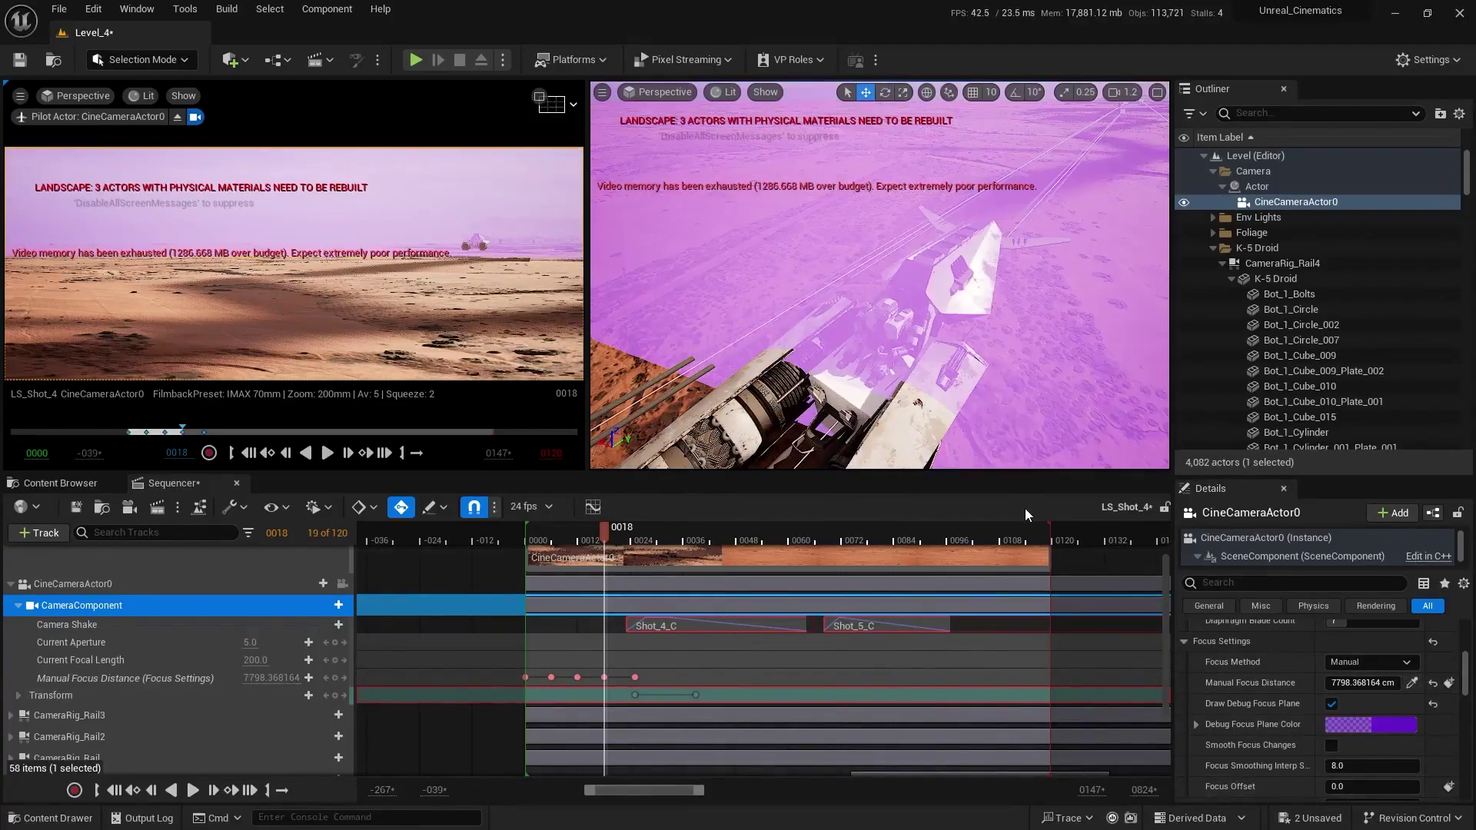
key(s)
right_drag(956, 415, 953, 424)
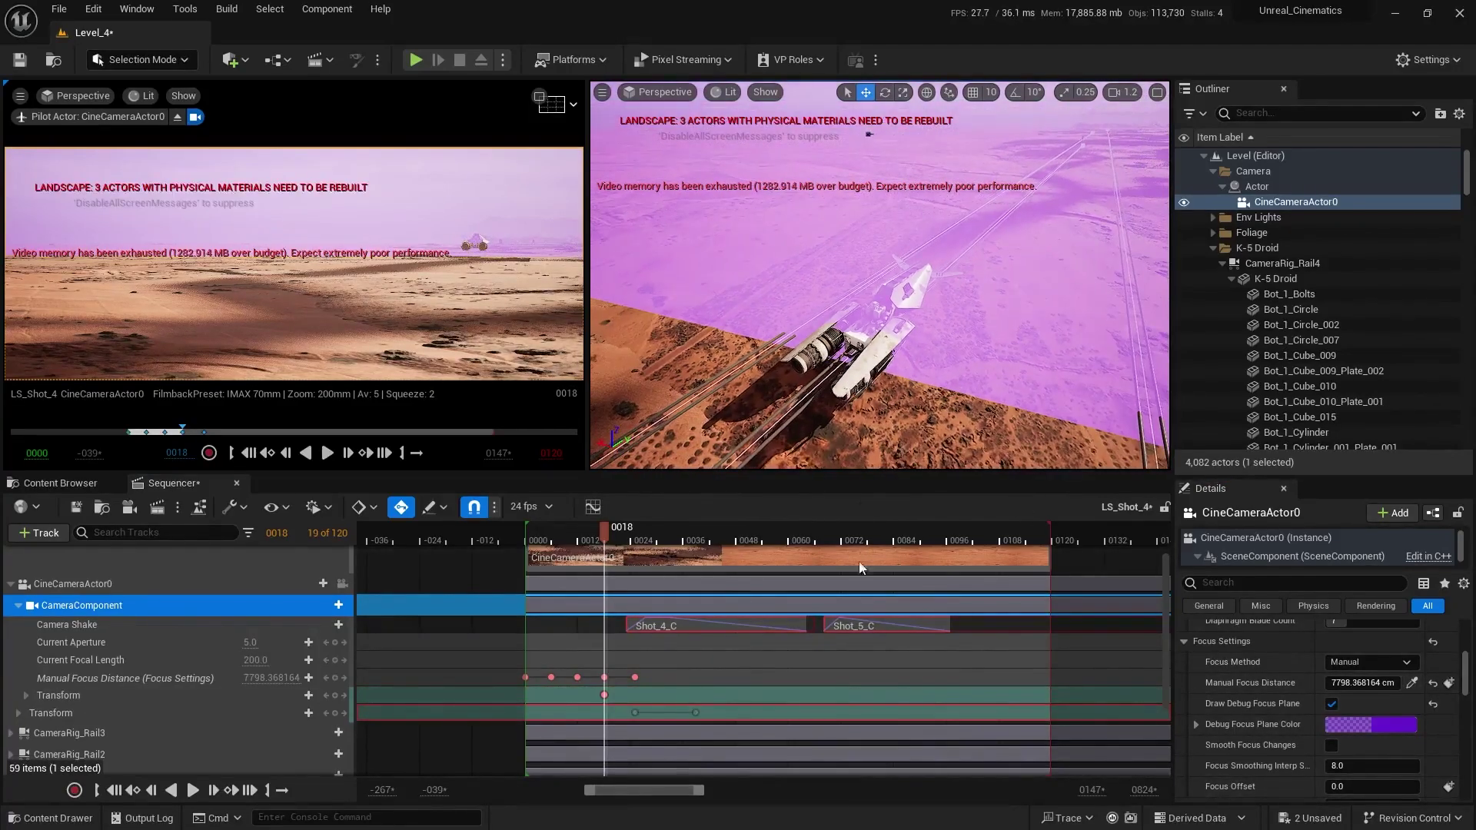
key(ctrl+z)
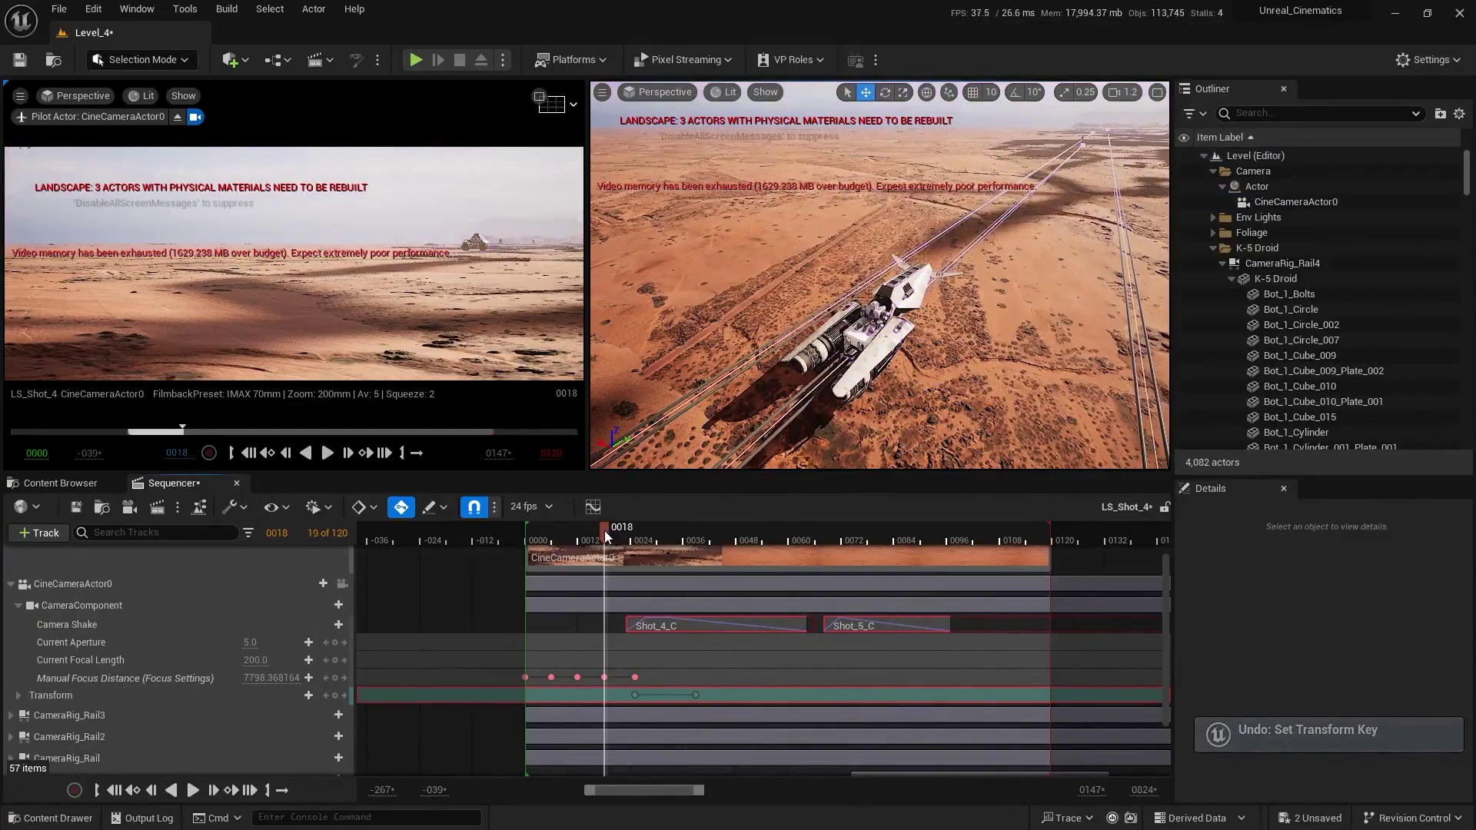
- Bring the speeder into close view at frame 22, select CineCameraActor0, and sample the speeder's depth to key the manual focus distance
mouse_move(604, 530)
mouse_down()
mouse_move(633, 537)
mouse_move(621, 538)
mouse_up()
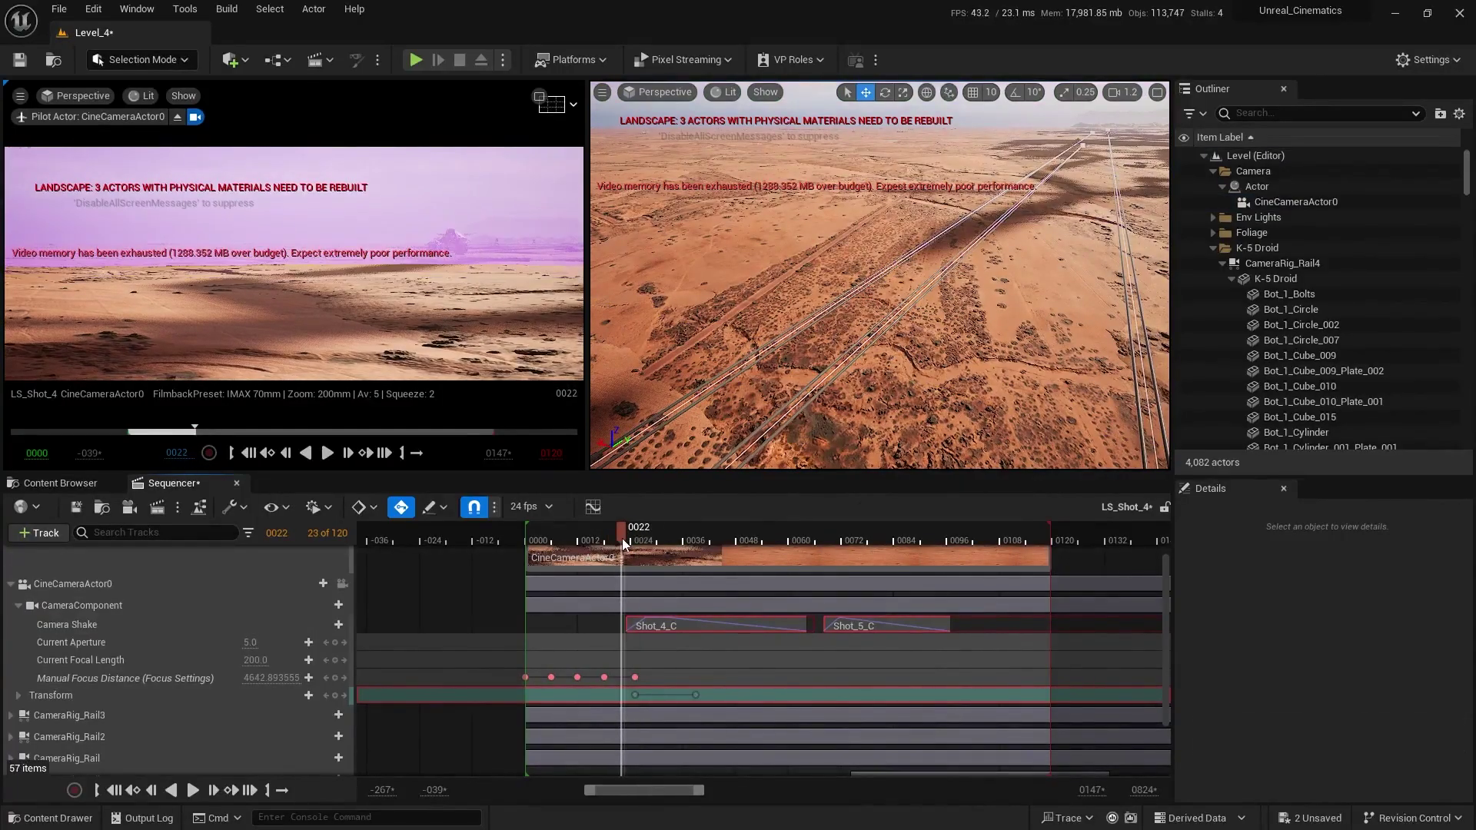
key(w)
right_drag(879, 275, 900, 308)
scroll(880, 293, up, 4)
key(w)
scroll(892, 302, down, 4)
right_drag(684, 403, 679, 404)
key(d)
scroll(684, 403, down, 2)
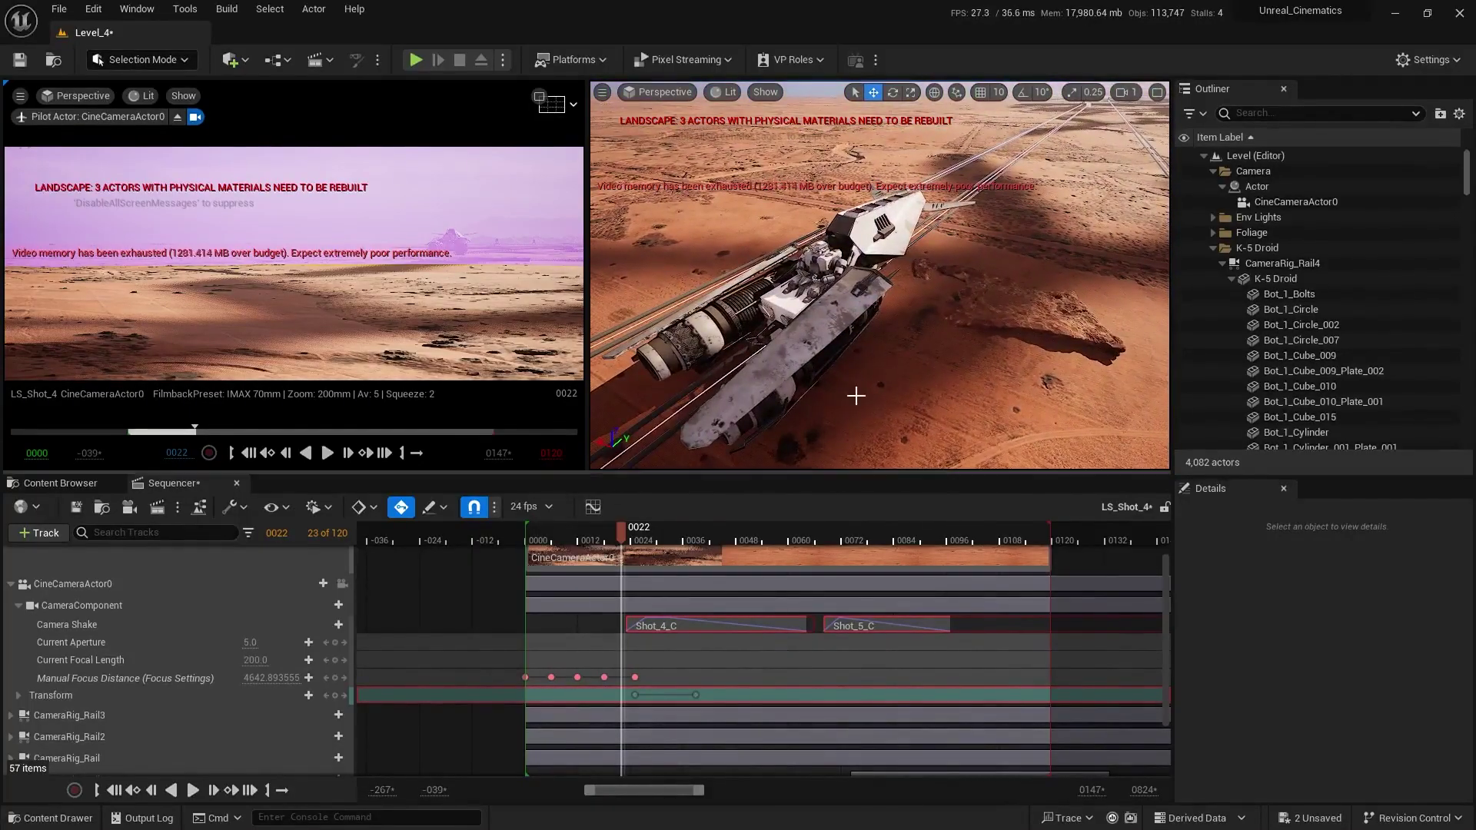
click(96, 584)
scroll(1382, 725, down, 3)
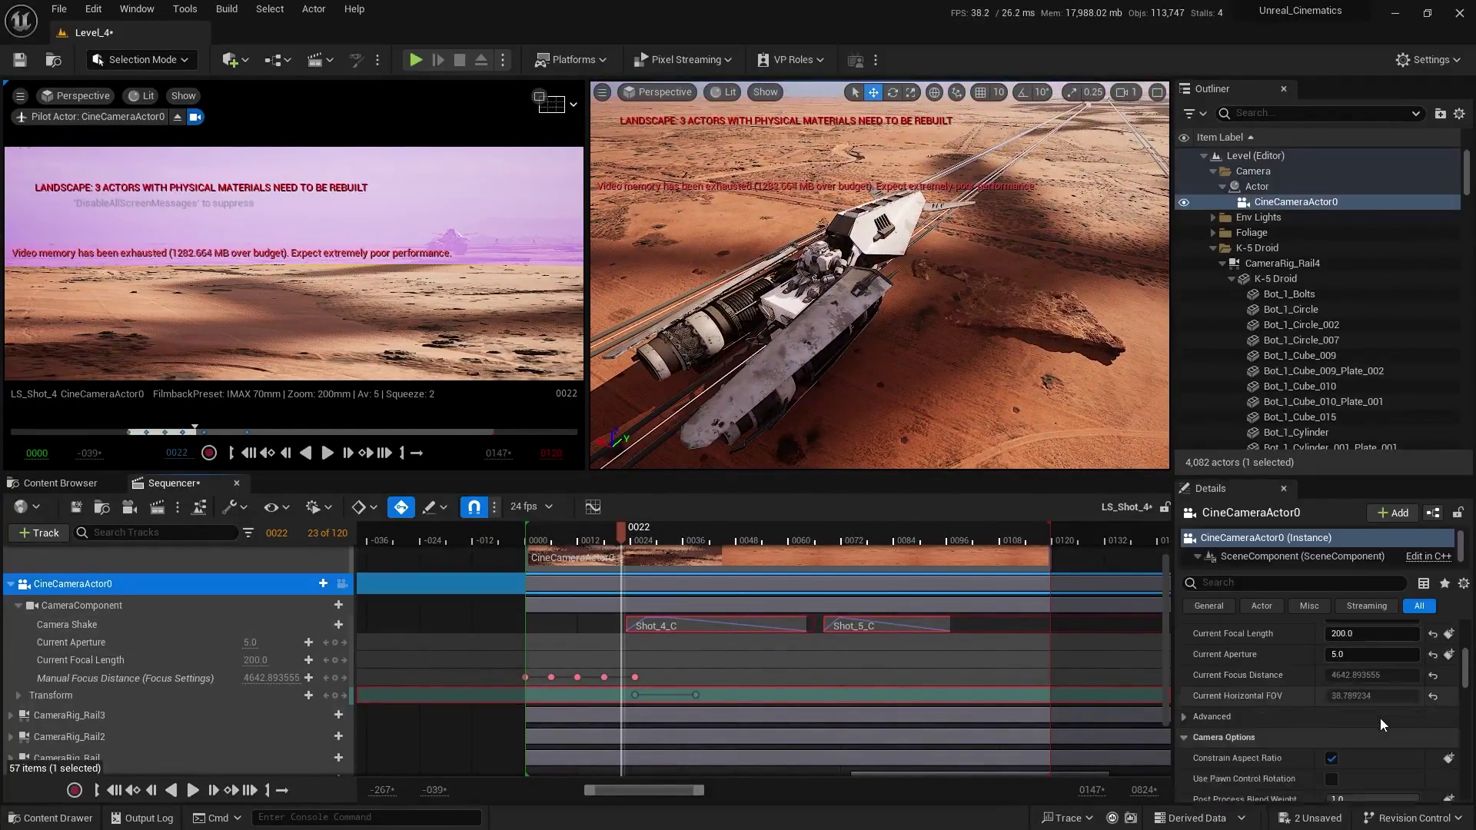
scroll(1381, 725, up, 3)
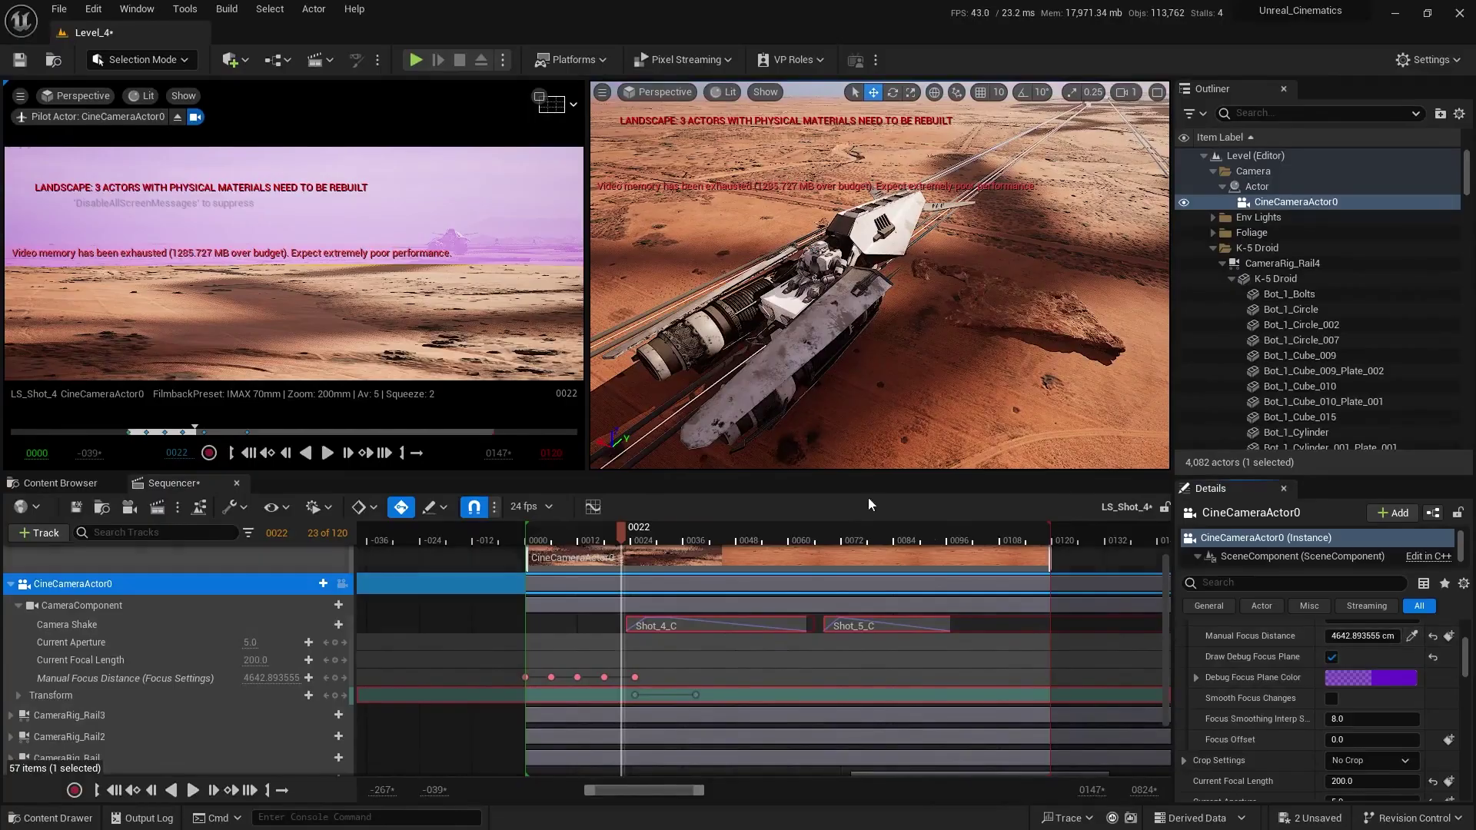
click(766, 410)
- Scrub back through frames 15 and 10 to check the focus plane against the speeder in the second viewport
ctrl+scroll(591, 681, up, 3)
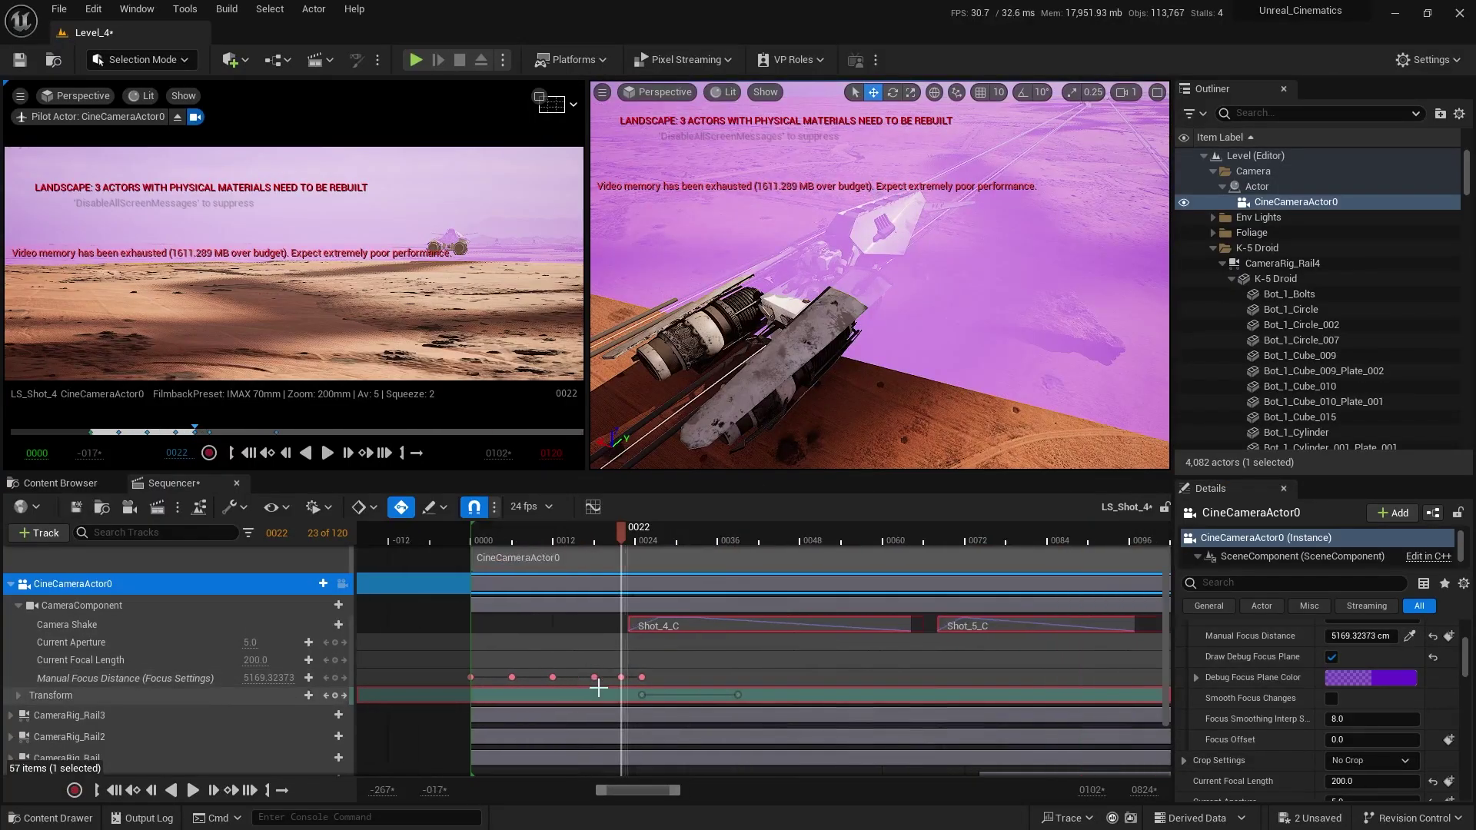
right_drag(570, 711, 656, 732)
ctrl+scroll(655, 731, up, 1)
drag(676, 545, 633, 544)
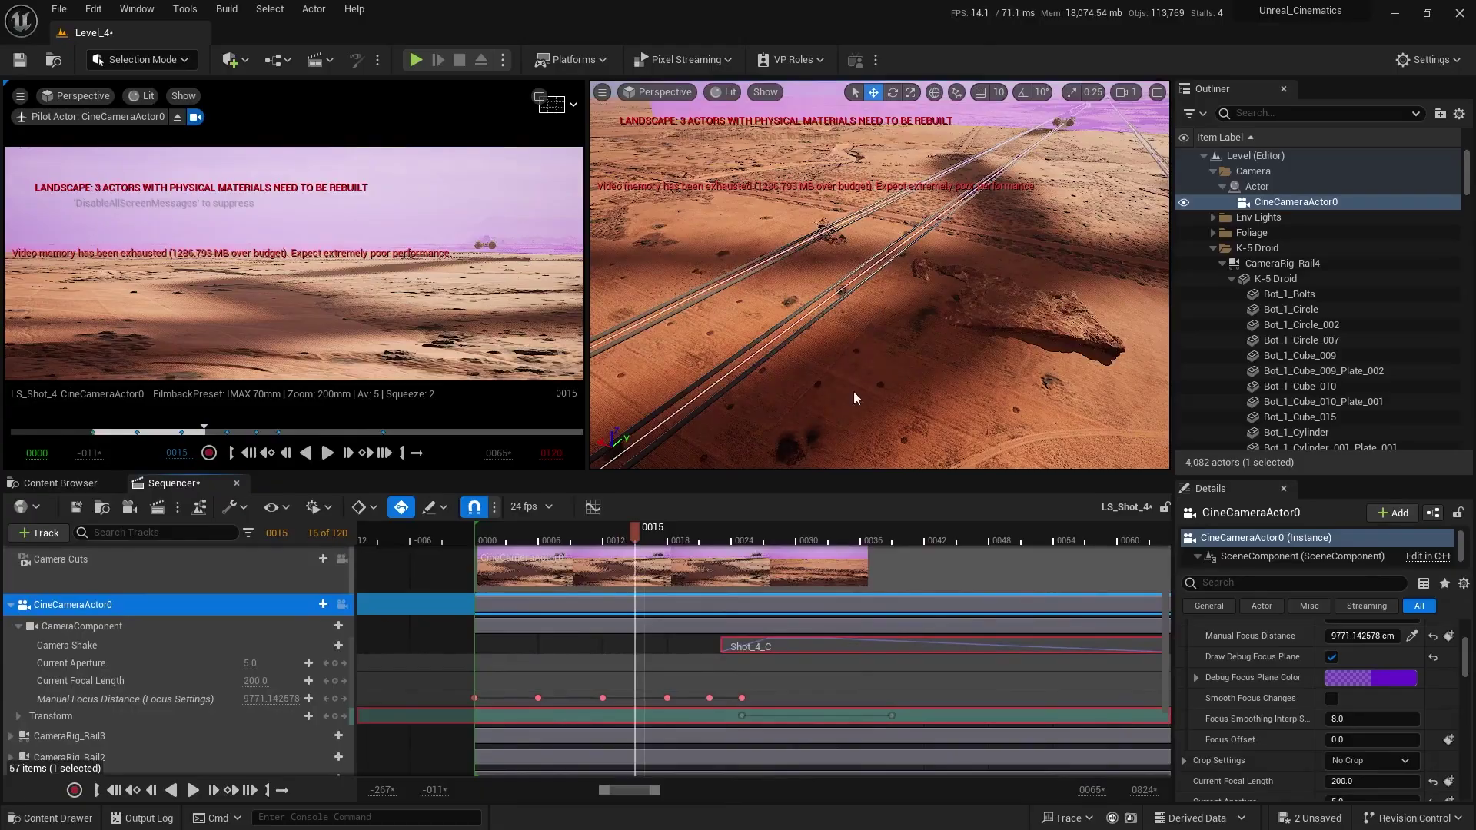
key(w)
right_drag(857, 398, 915, 384)
scroll(856, 398, up, 3)
drag(620, 538, 583, 538)
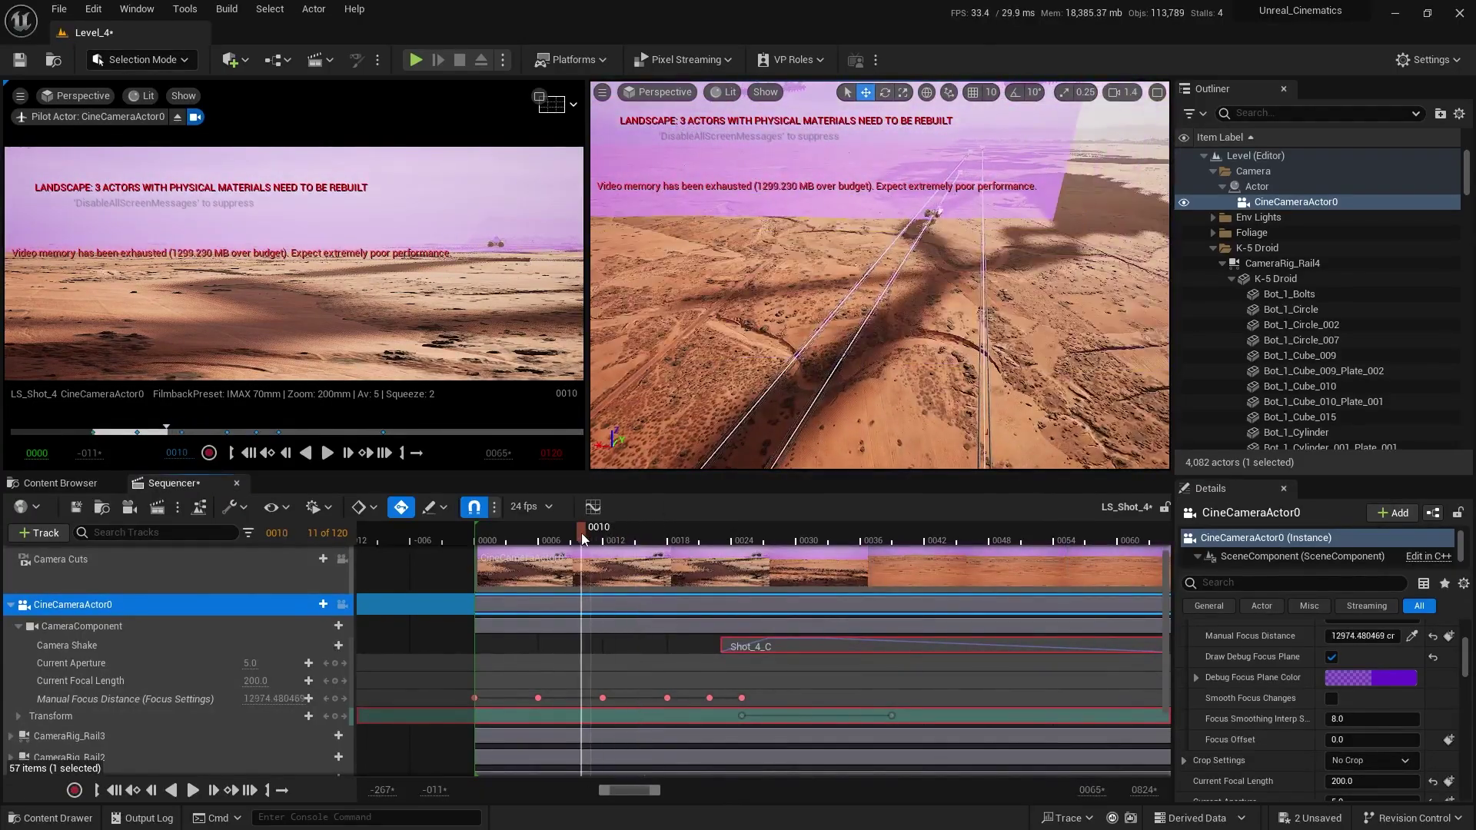
key(w)
right_drag(892, 309, 901, 309)
- Frame the speeder closely at frame 3 and key the manual focus distance there from its sampled depth
drag(512, 540, 506, 542)
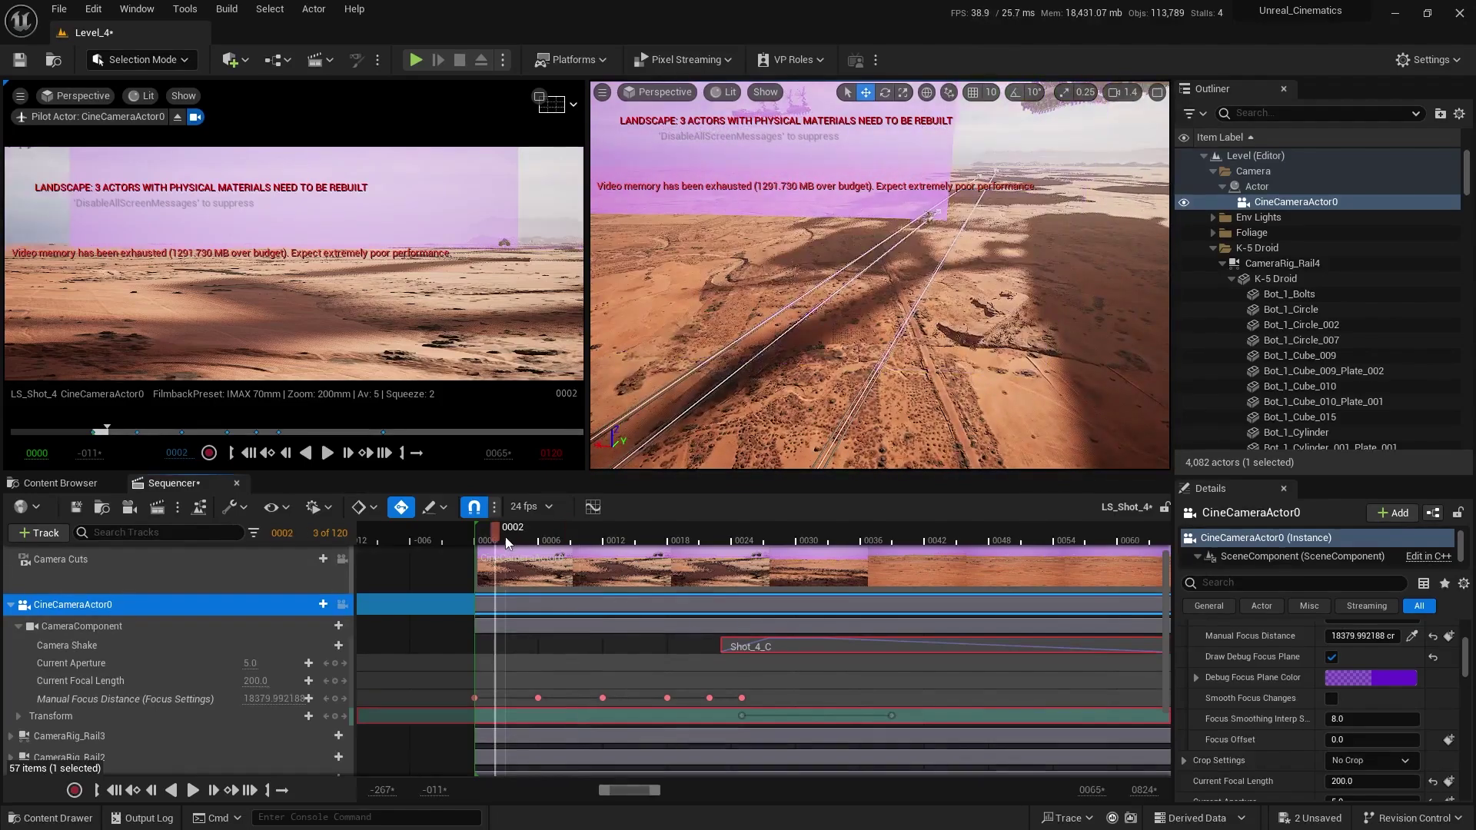
key(w)
scroll(957, 261, up, 2)
right_drag(957, 261, 846, 285)
key(w)
scroll(898, 291, down, 4)
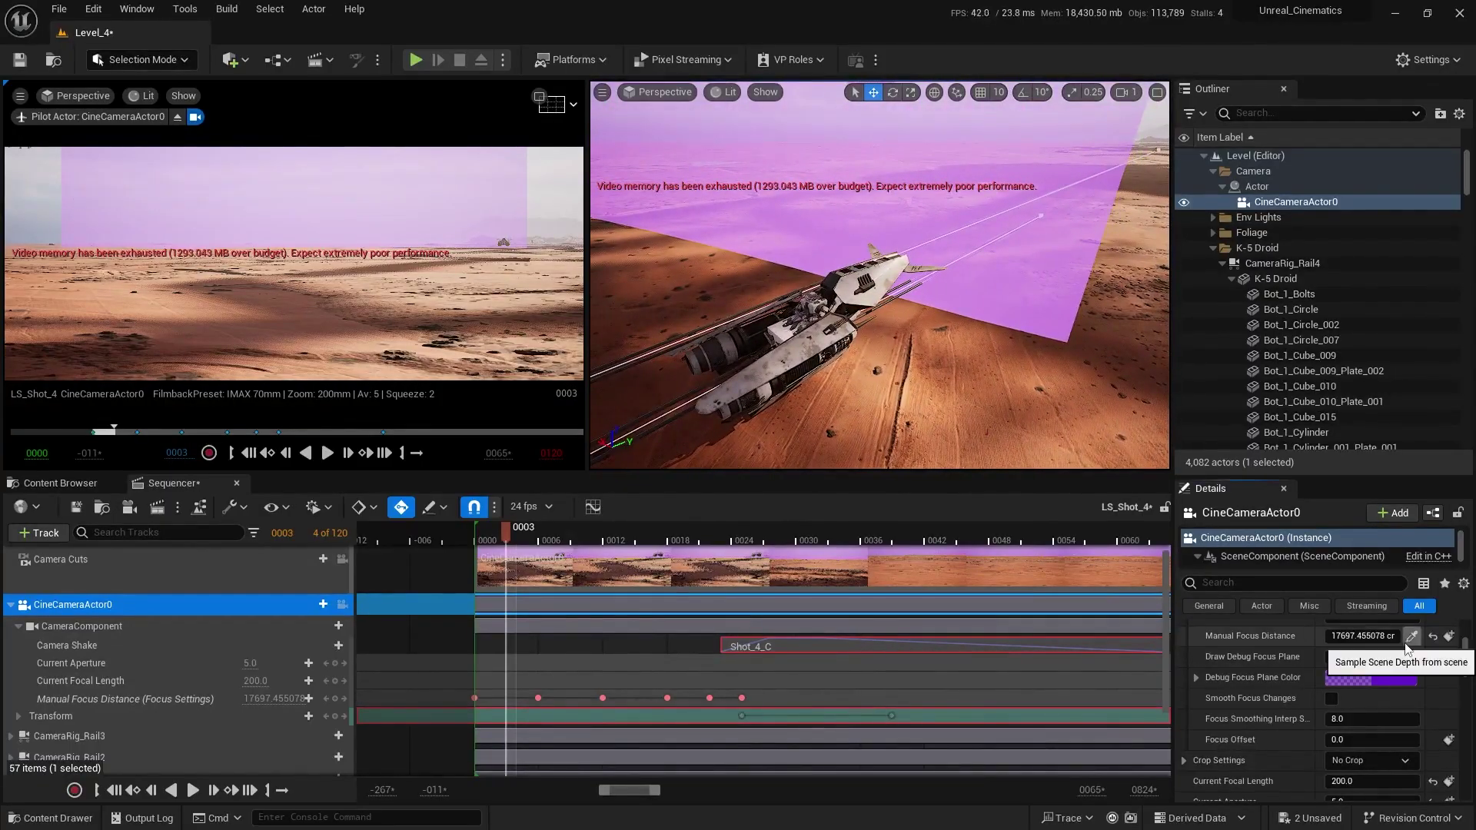
click(1407, 643)
click(781, 320)
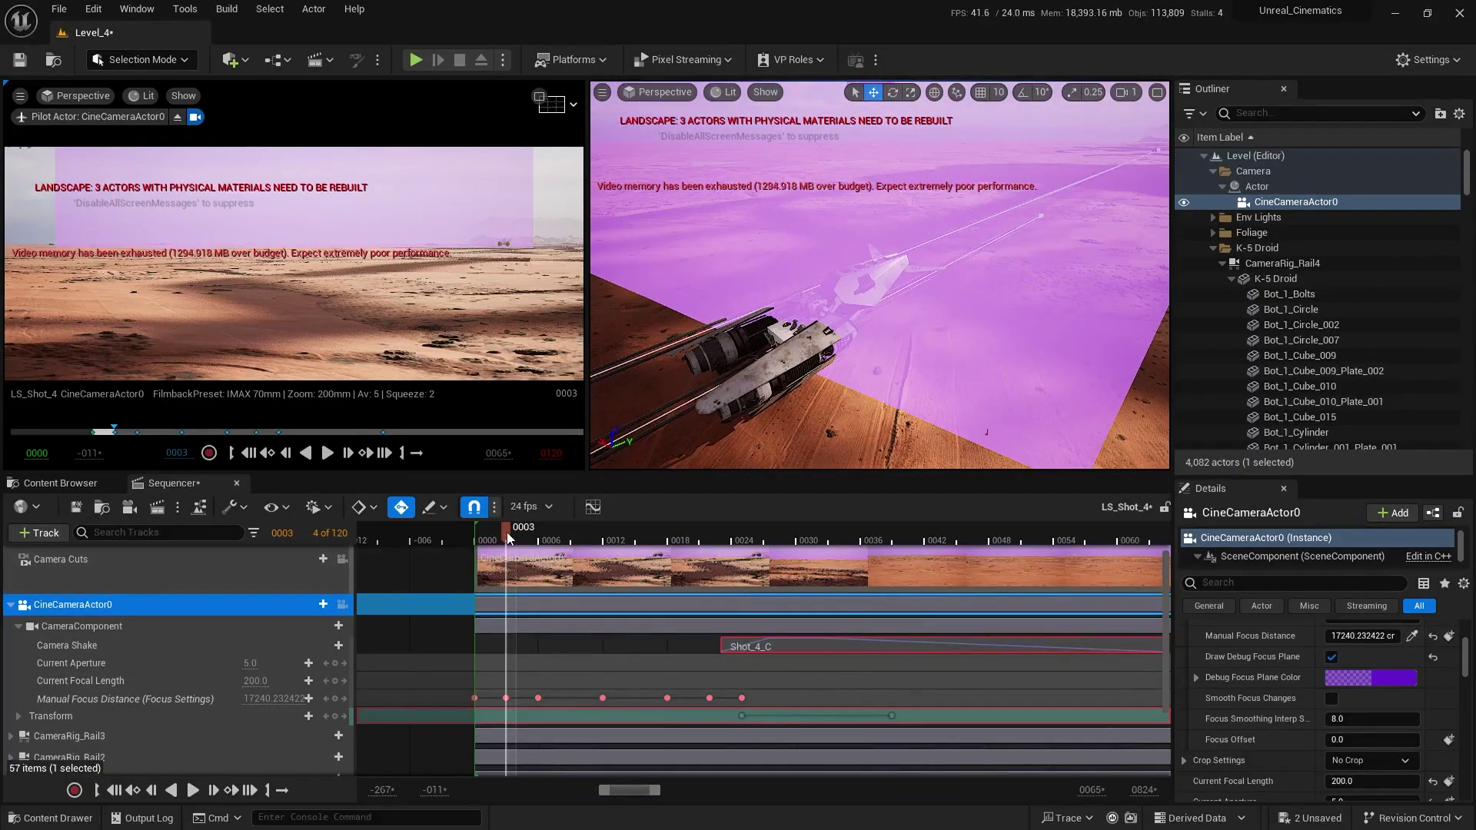
- Add a manual focus distance key at frame 2 by sampling the speeder's depth in the second viewport
mouse_move(508, 538)
mouse_down()
mouse_move(478, 537)
mouse_move(501, 538)
mouse_up()
key(w)
right_drag(738, 400, 830, 379)
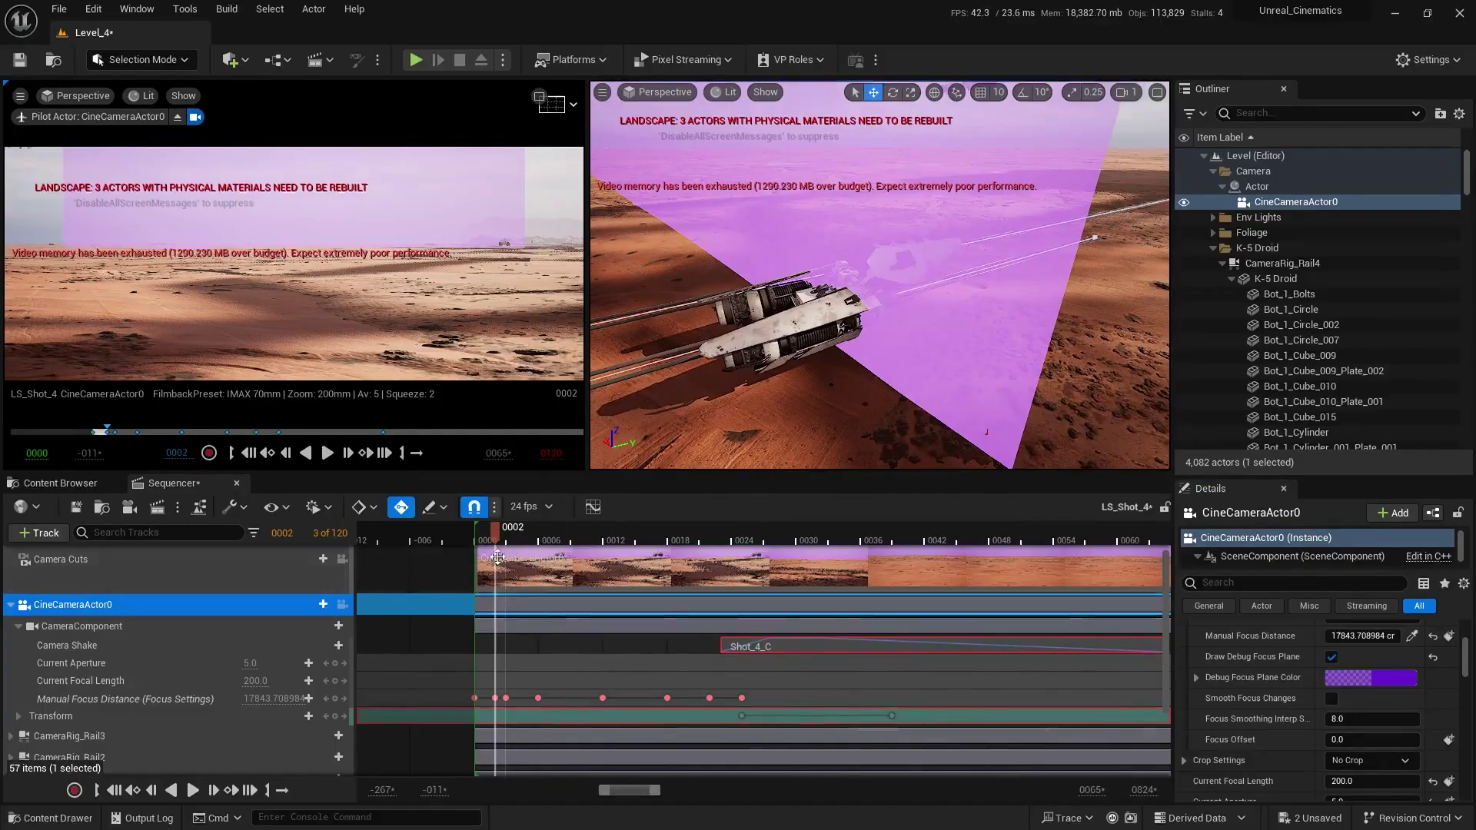
- Bring the speeder into view at frame 1 and key the manual focus distance from its sampled depth
ctrl+scroll(500, 571, up, 3)
drag(510, 532, 488, 535)
right_drag(880, 308, 926, 319)
key(e)
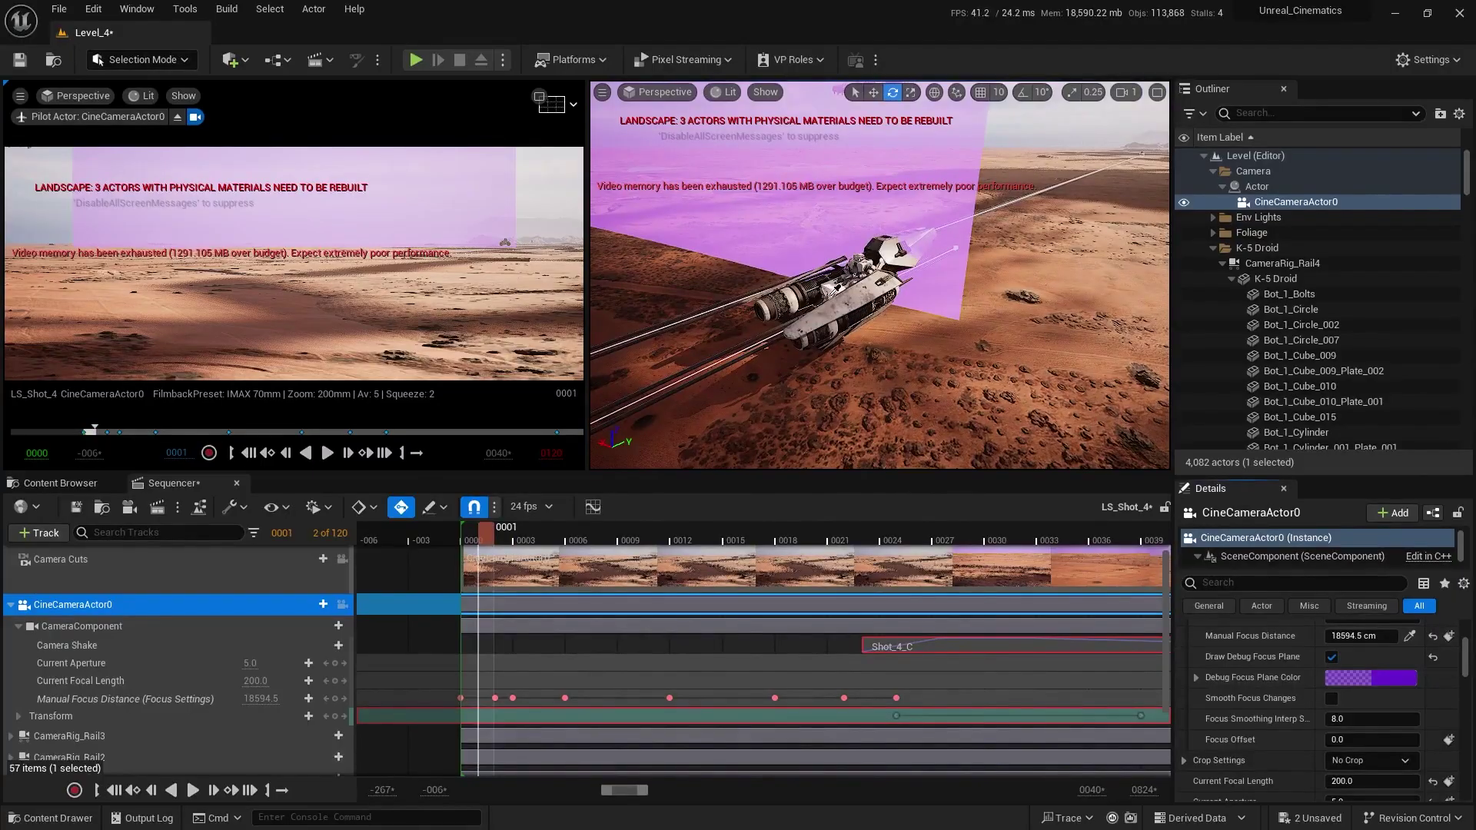
- Scrub forward through frames 3, 5 and 18 to check the focus plane against the speeder in the second viewport
drag(495, 540, 522, 545)
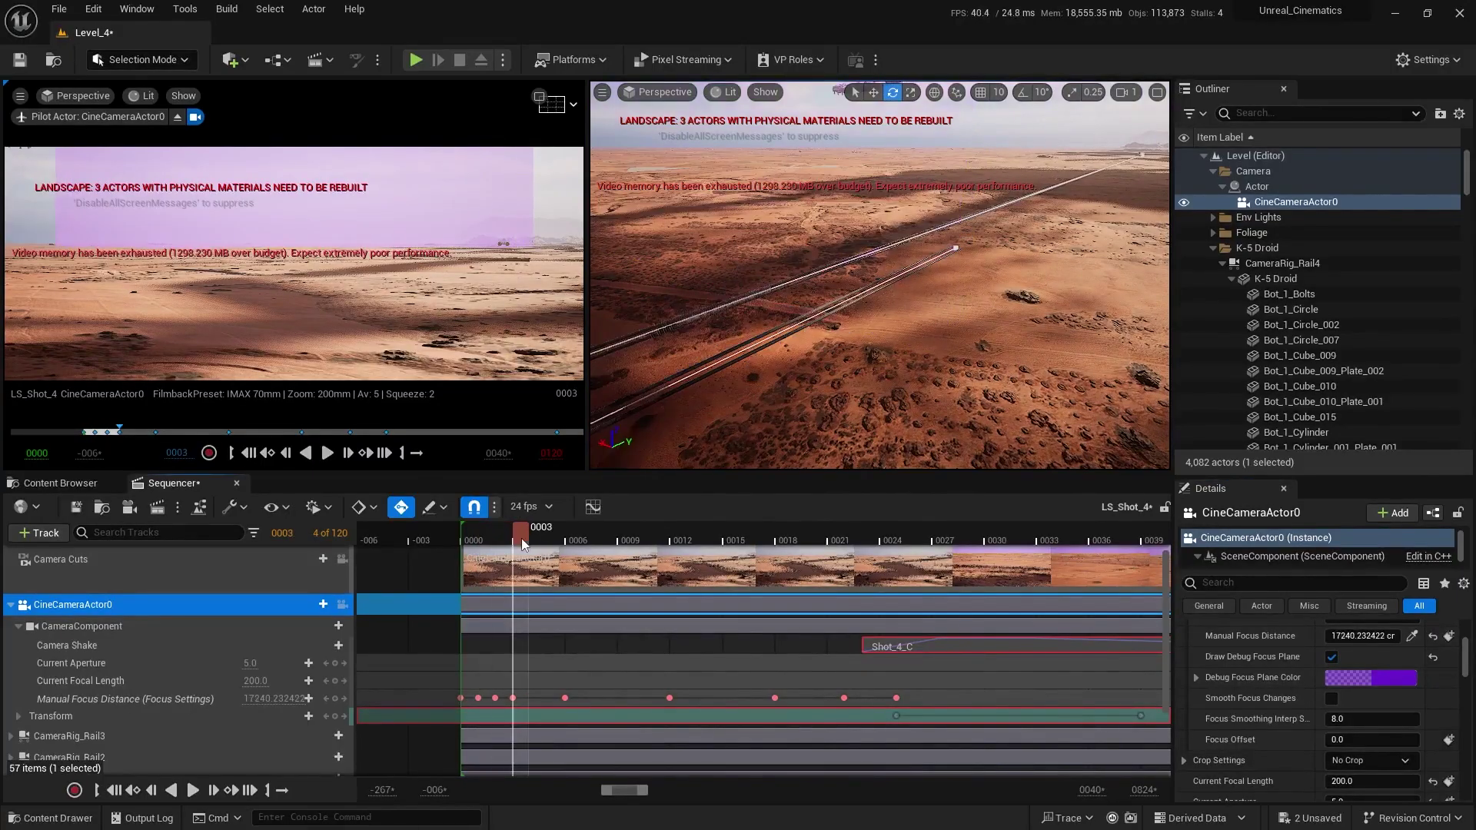
right_drag(738, 444, 754, 426)
drag(515, 536, 554, 541)
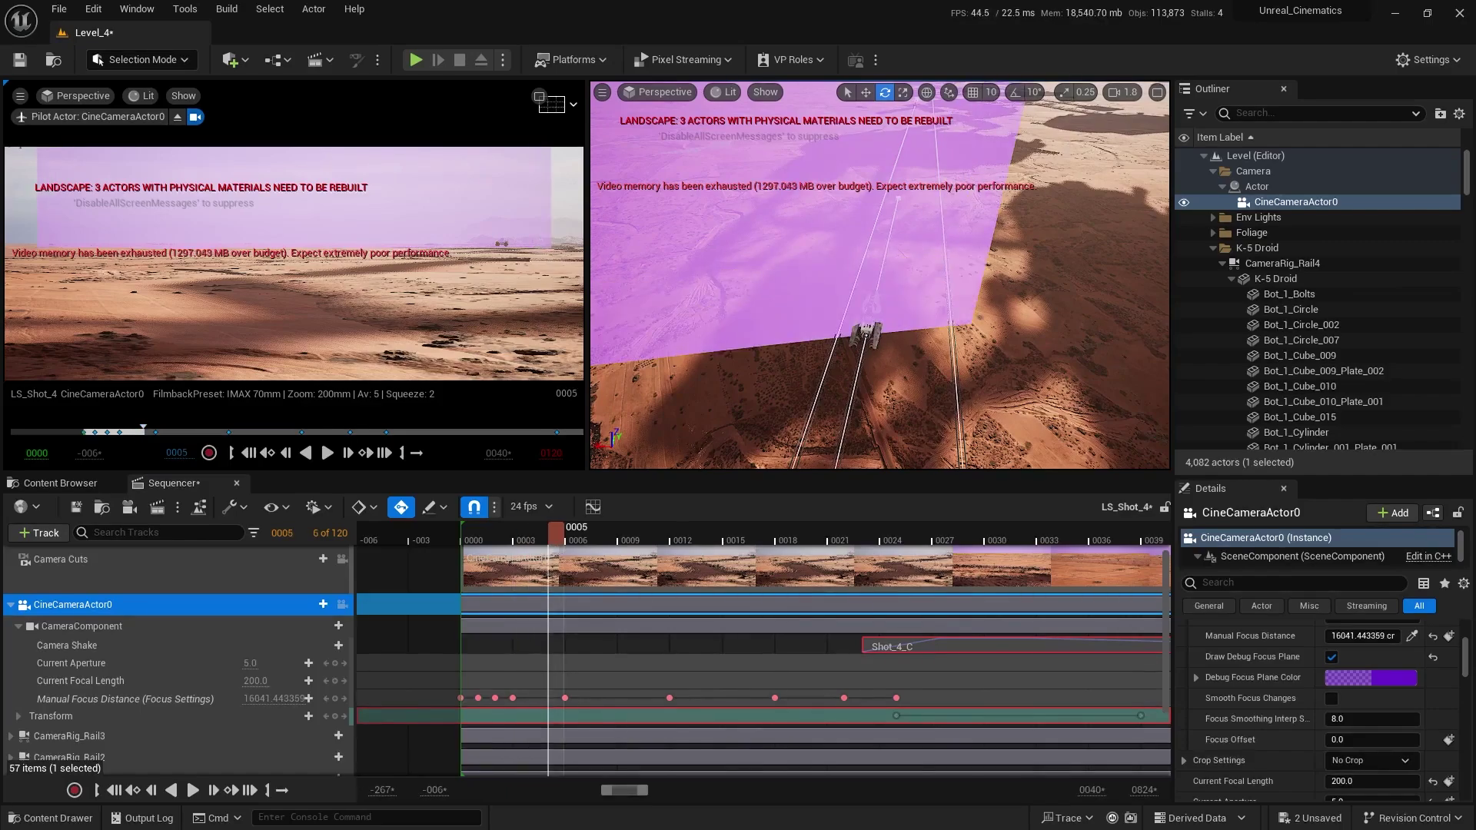
right_click(784, 422)
key(Escape)
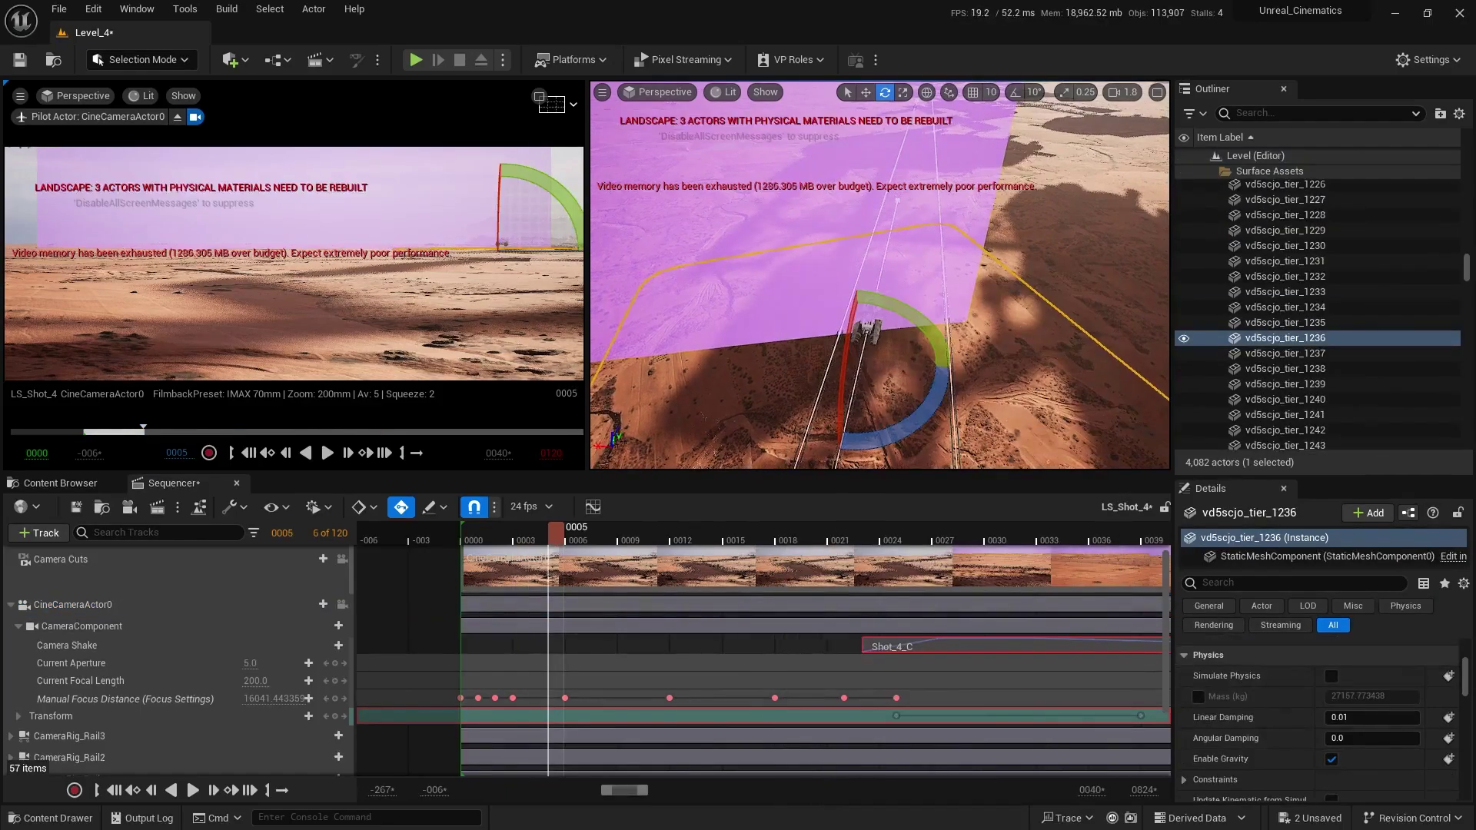
right_drag(891, 370, 836, 390)
key(Escape)
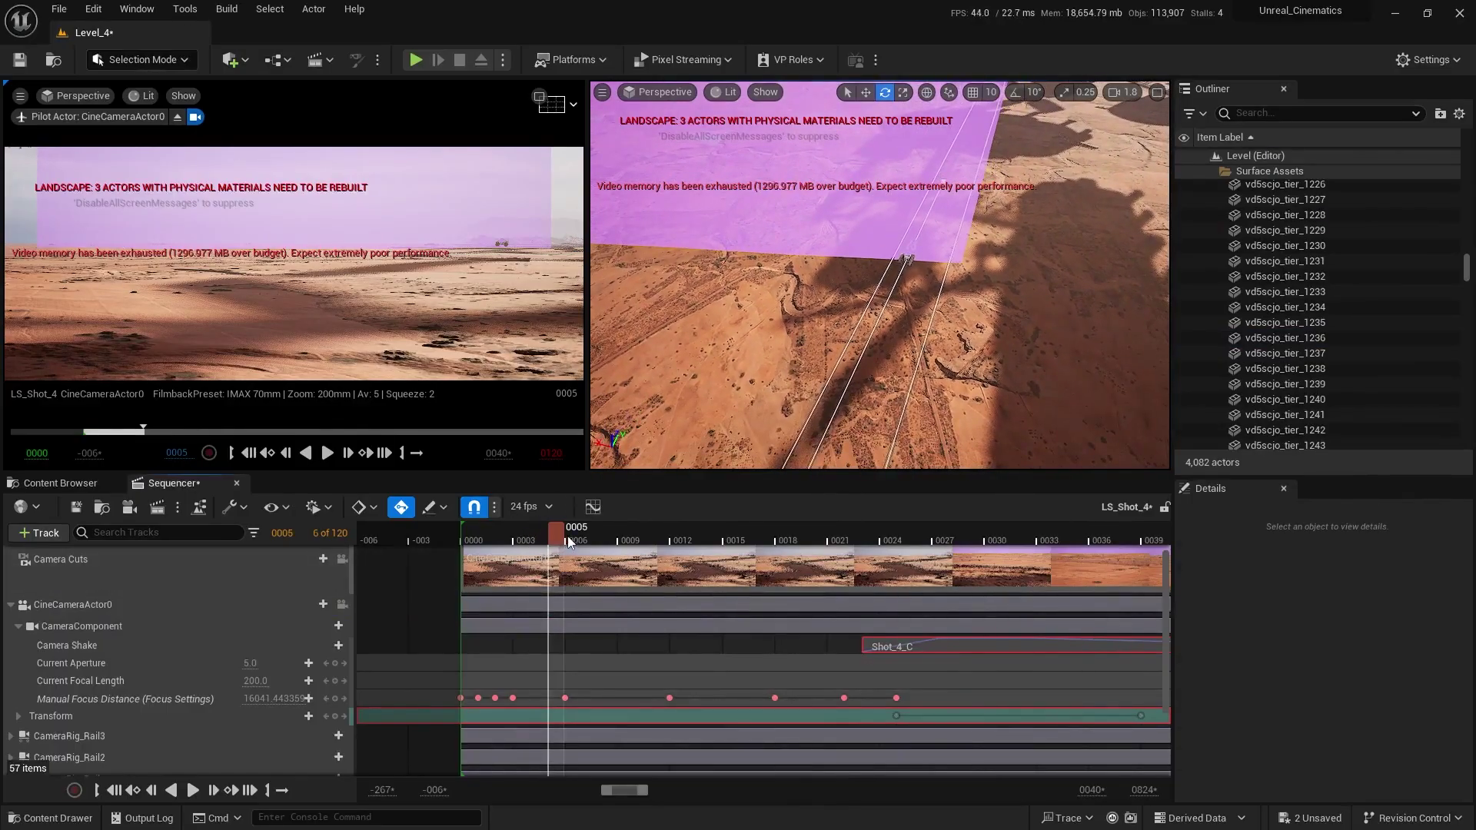
drag(570, 543, 617, 547)
right_drag(776, 369, 776, 369)
drag(665, 546, 783, 569)
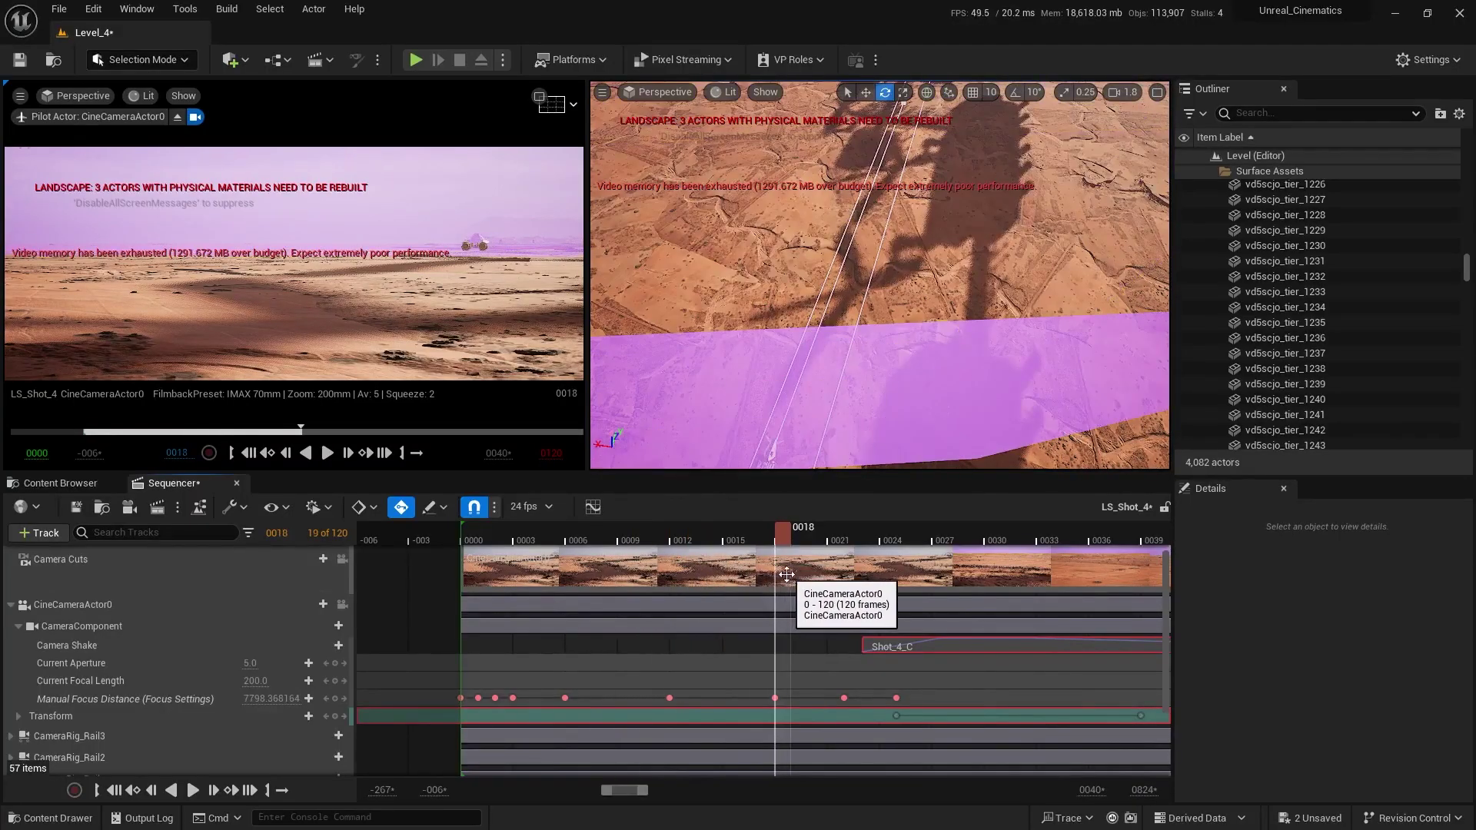
right_drag(784, 369, 784, 369)
- Key the manual focus distance at frame 23 with a value of about 4658.55 to bring the focus plane onto the speeder
ctrl+scroll(876, 646, down, 1)
right_drag(880, 643, 776, 655)
drag(710, 538, 767, 569)
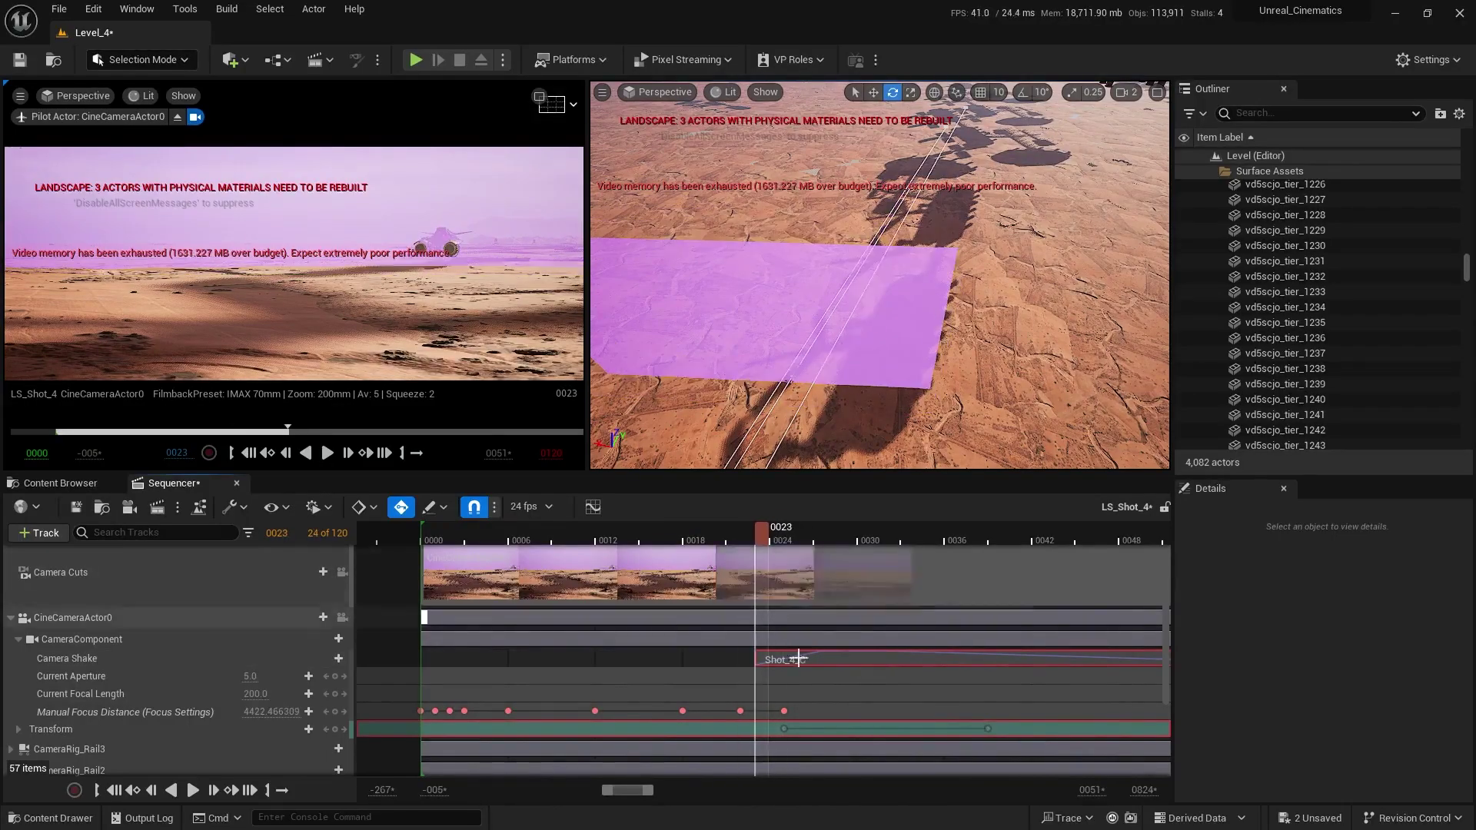
ctrl+scroll(797, 659, up, 4)
key(w)
right_drag(838, 385, 791, 358)
scroll(794, 357, down, 1)
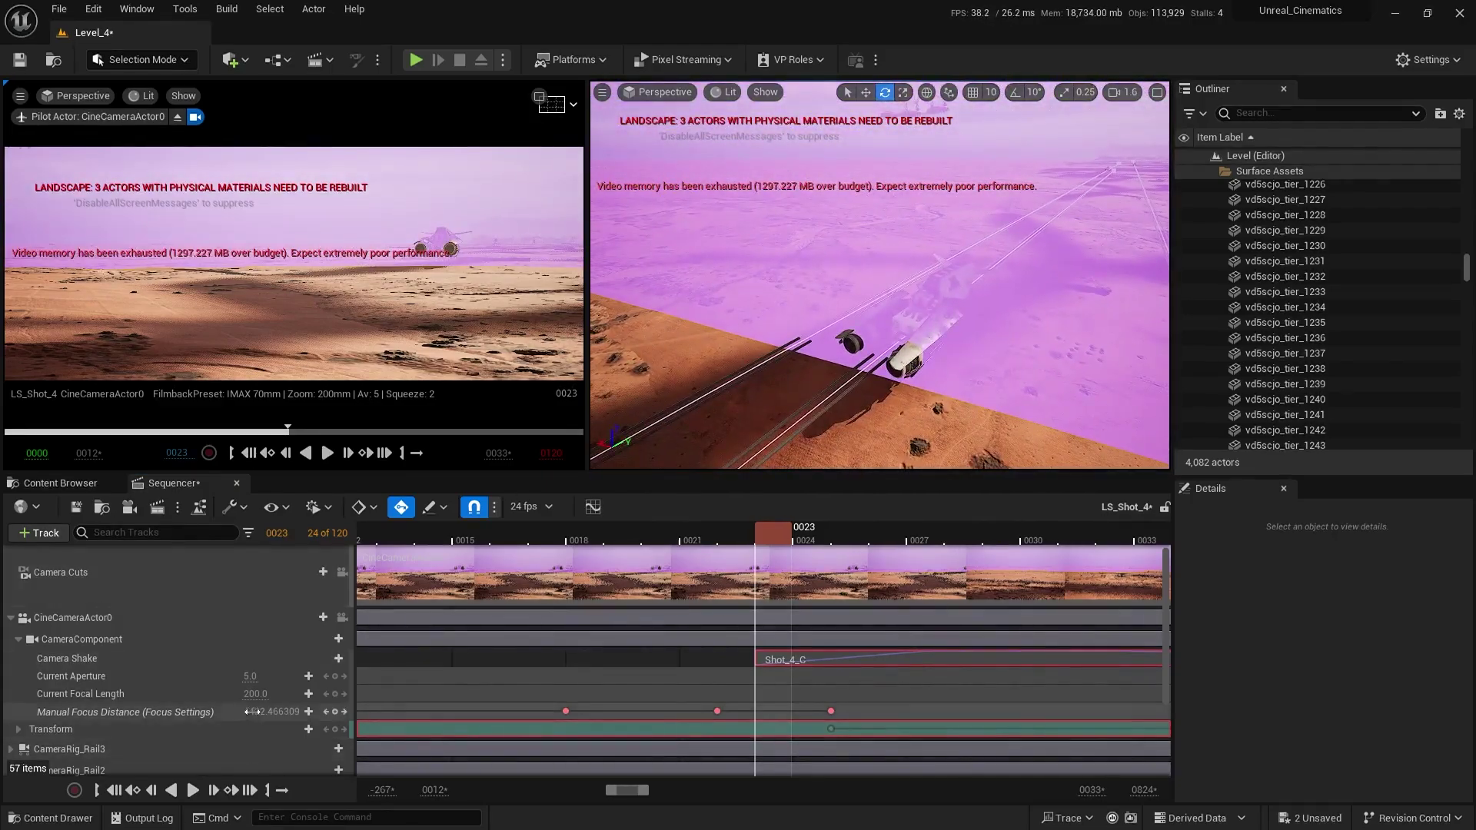
drag(270, 712, 299, 712)
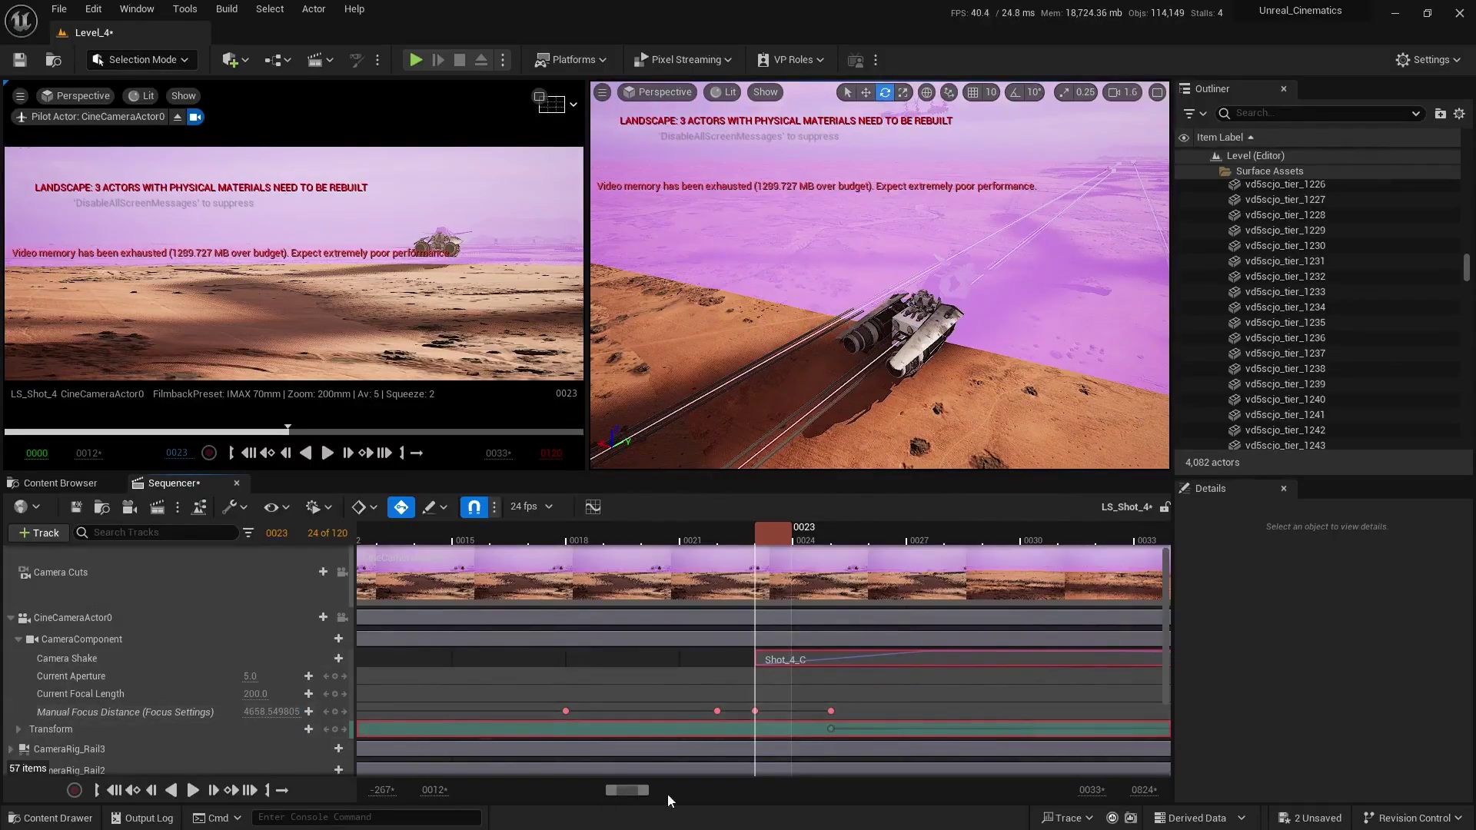
- At frame 24, undo the last key value change and key the manual focus distance at about 3969.01
ctrl+scroll(788, 553, down, 2)
drag(771, 535, 794, 536)
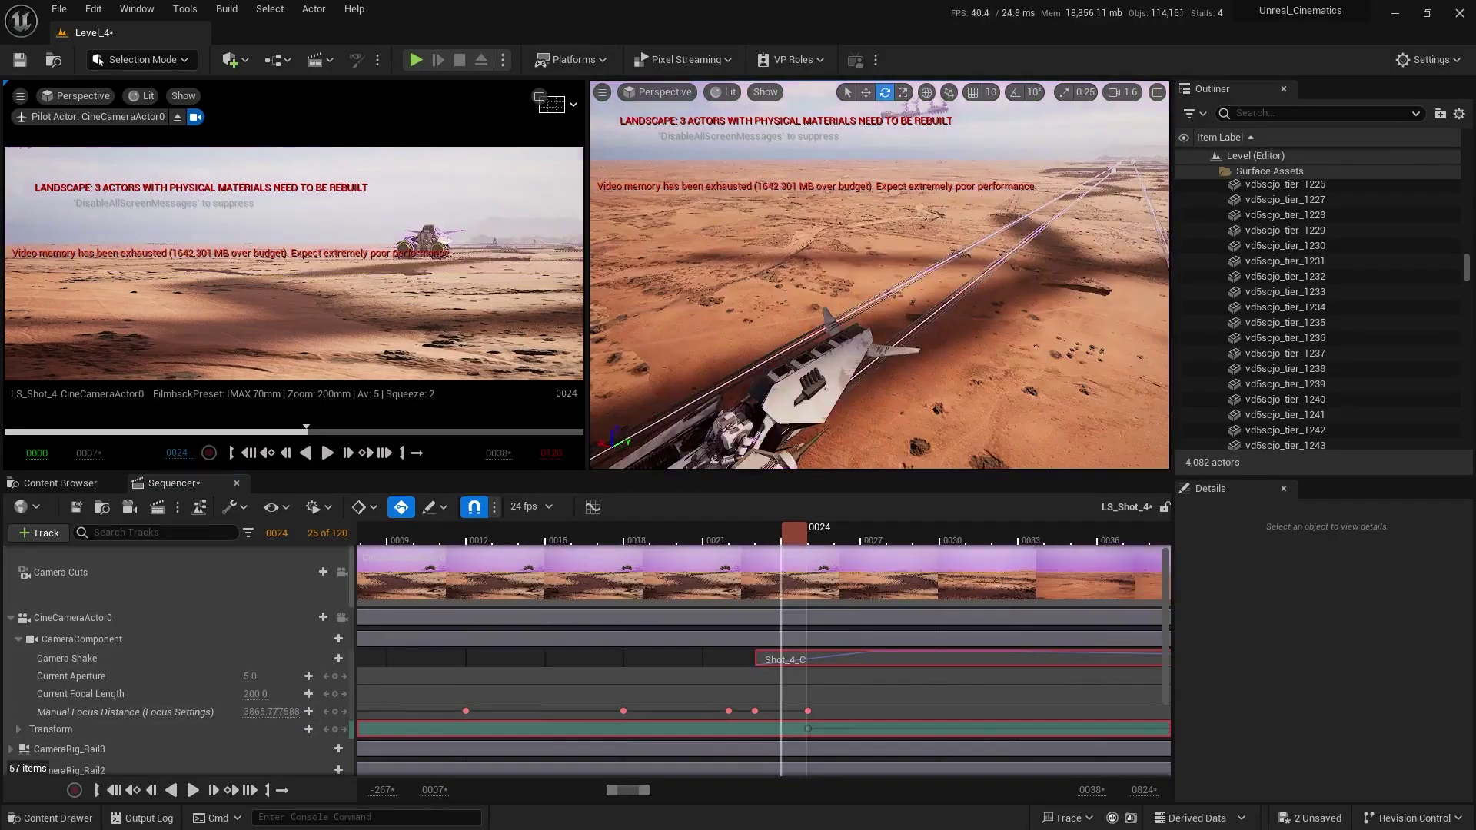
right_drag(881, 277, 876, 316)
scroll(880, 292, down, 2)
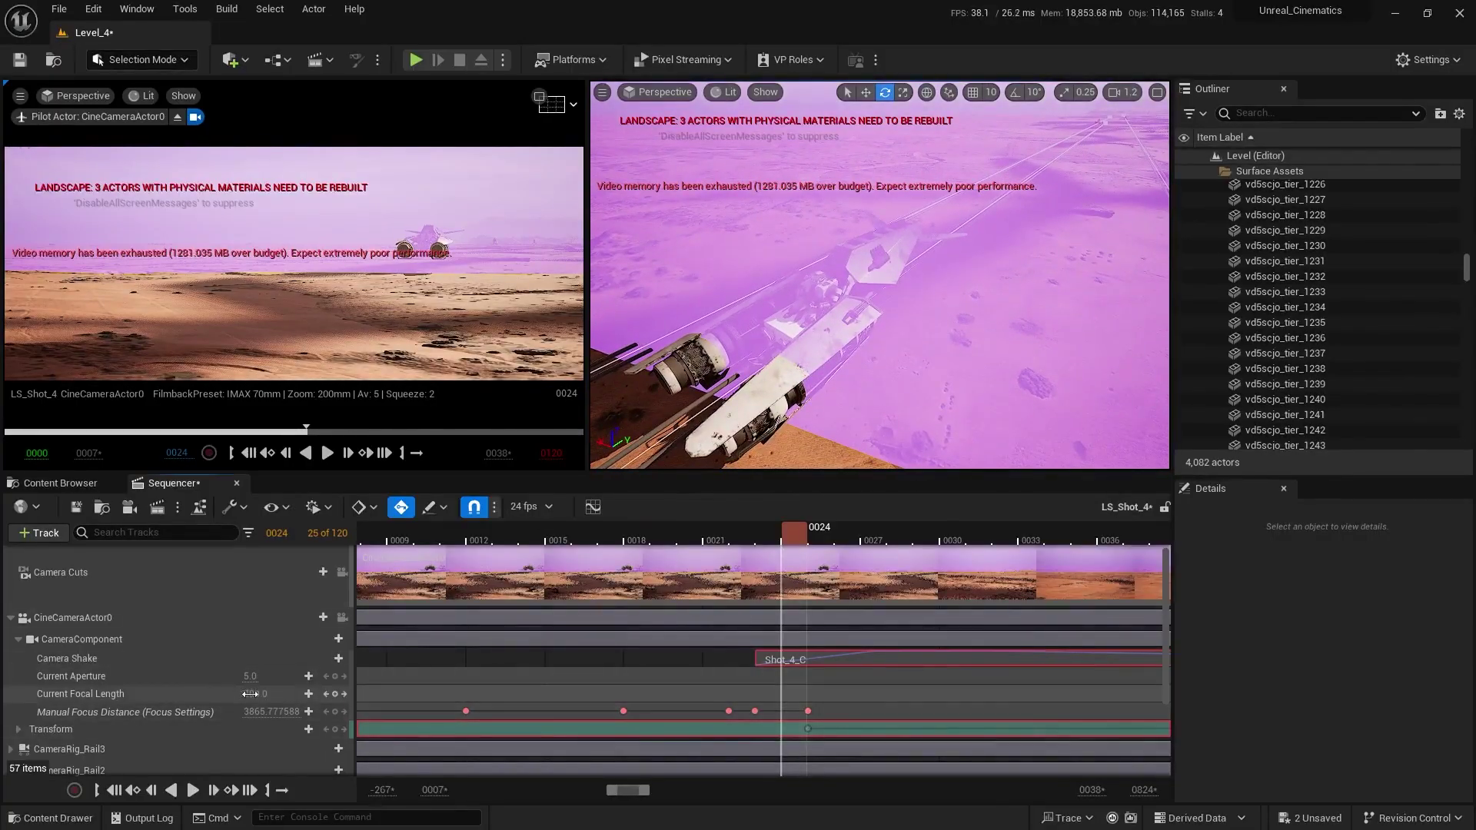
key(ctrl+z)
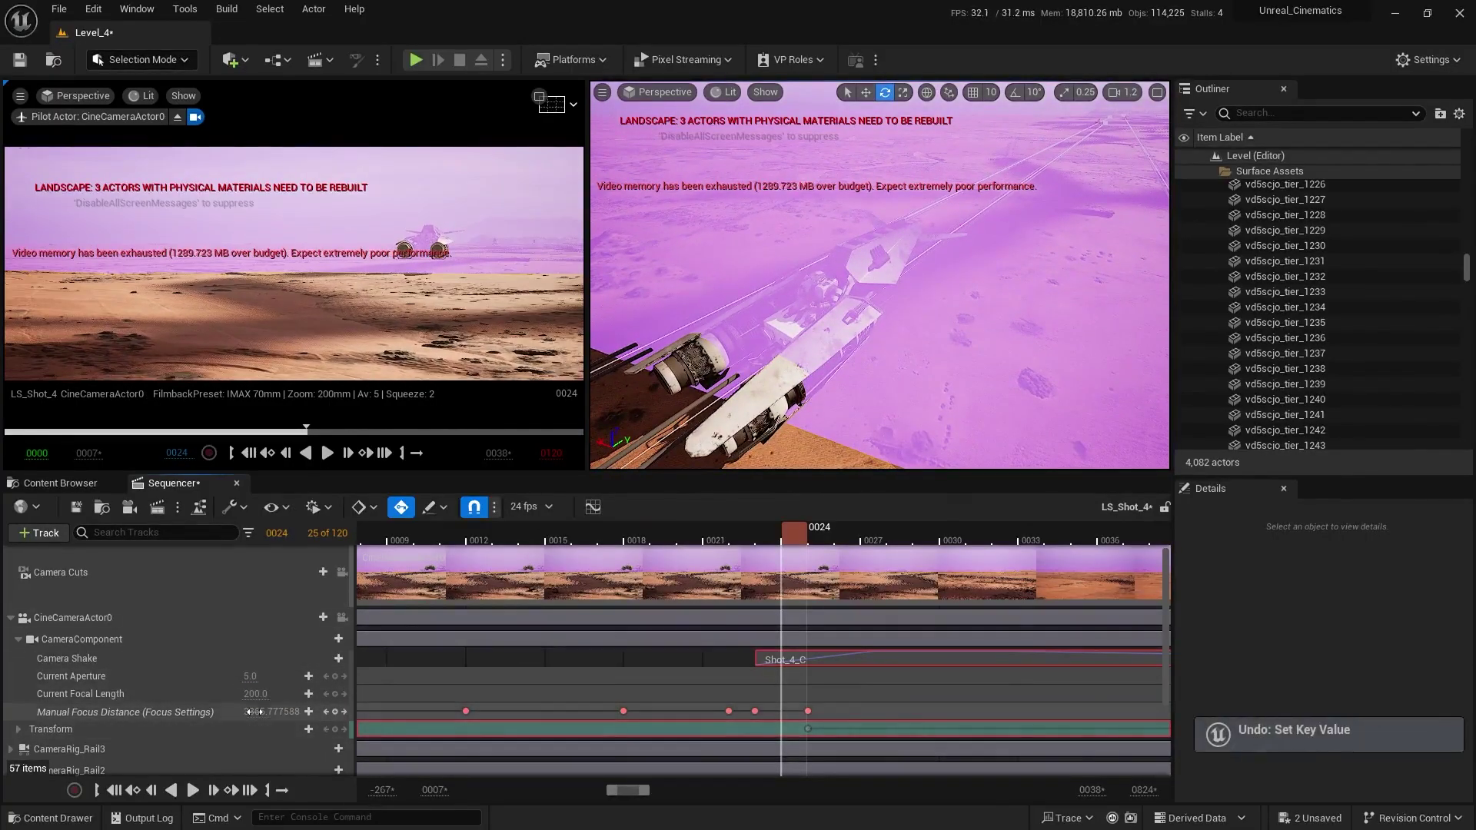
drag(277, 711, 307, 711)
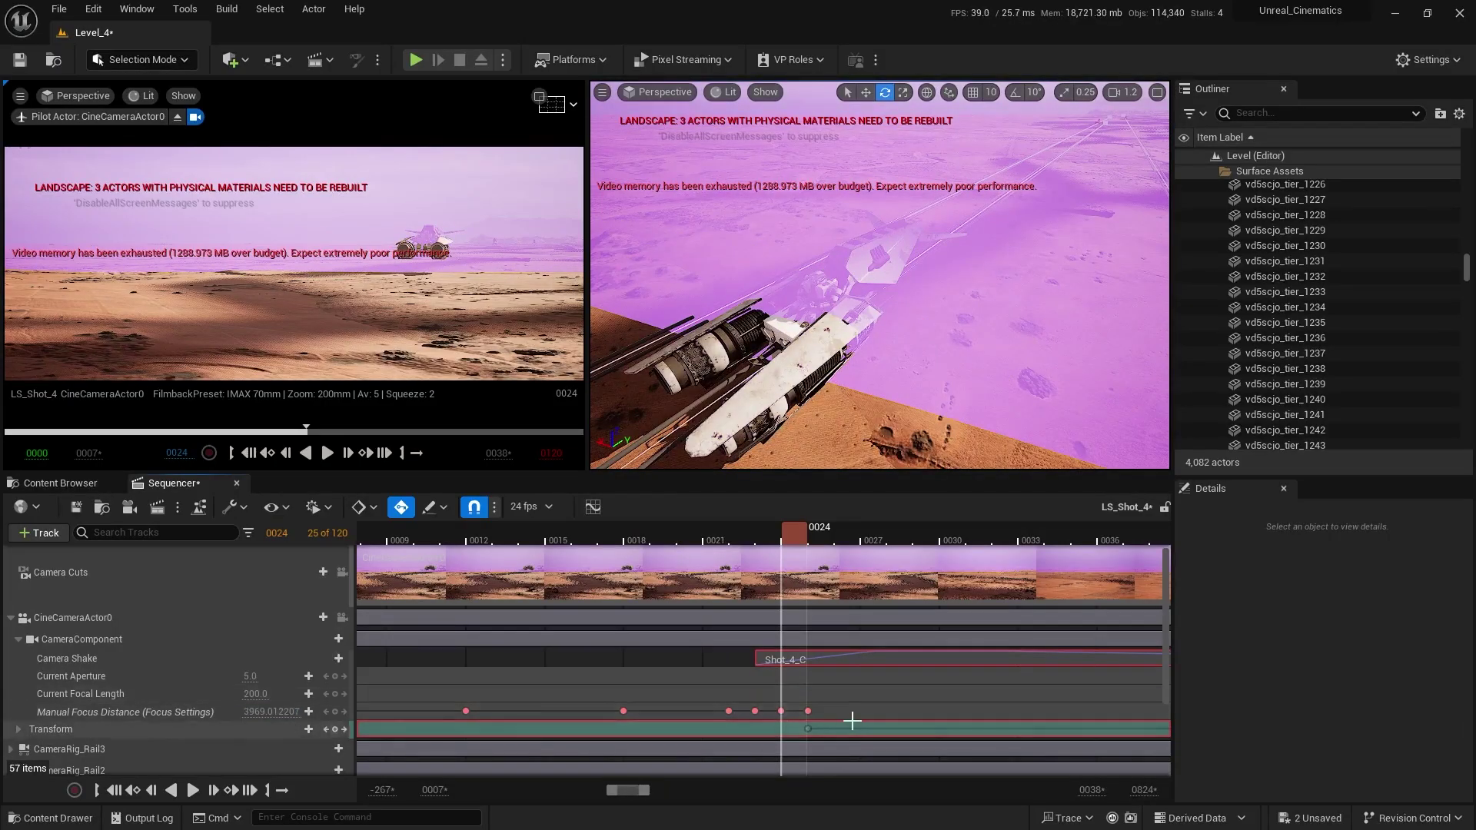
- Select CineCameraActor0 and key its manual focus distance at frame 29 from the speeder's sampled depth
ctrl+scroll(862, 681, down, 1)
right_drag(869, 669, 721, 677)
ctrl+scroll(722, 676, down, 5)
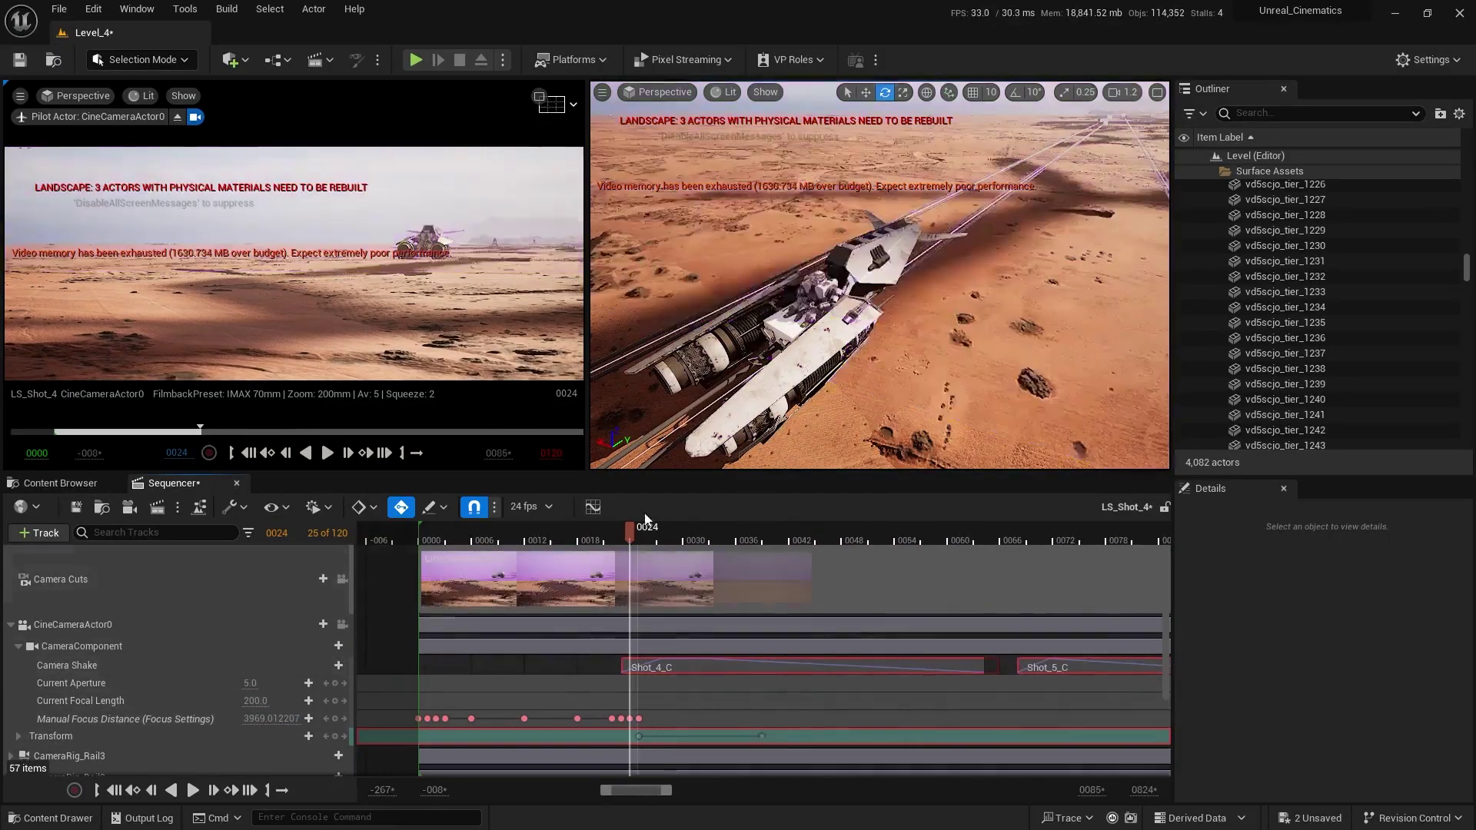
drag(644, 538, 675, 539)
key(s)
mouse_move(850, 427)
right_down()
mouse_move(841, 453)
mouse_move(850, 429)
right_up()
scroll(850, 427, up, 4)
key(w)
scroll(850, 426, down, 4)
click(103, 626)
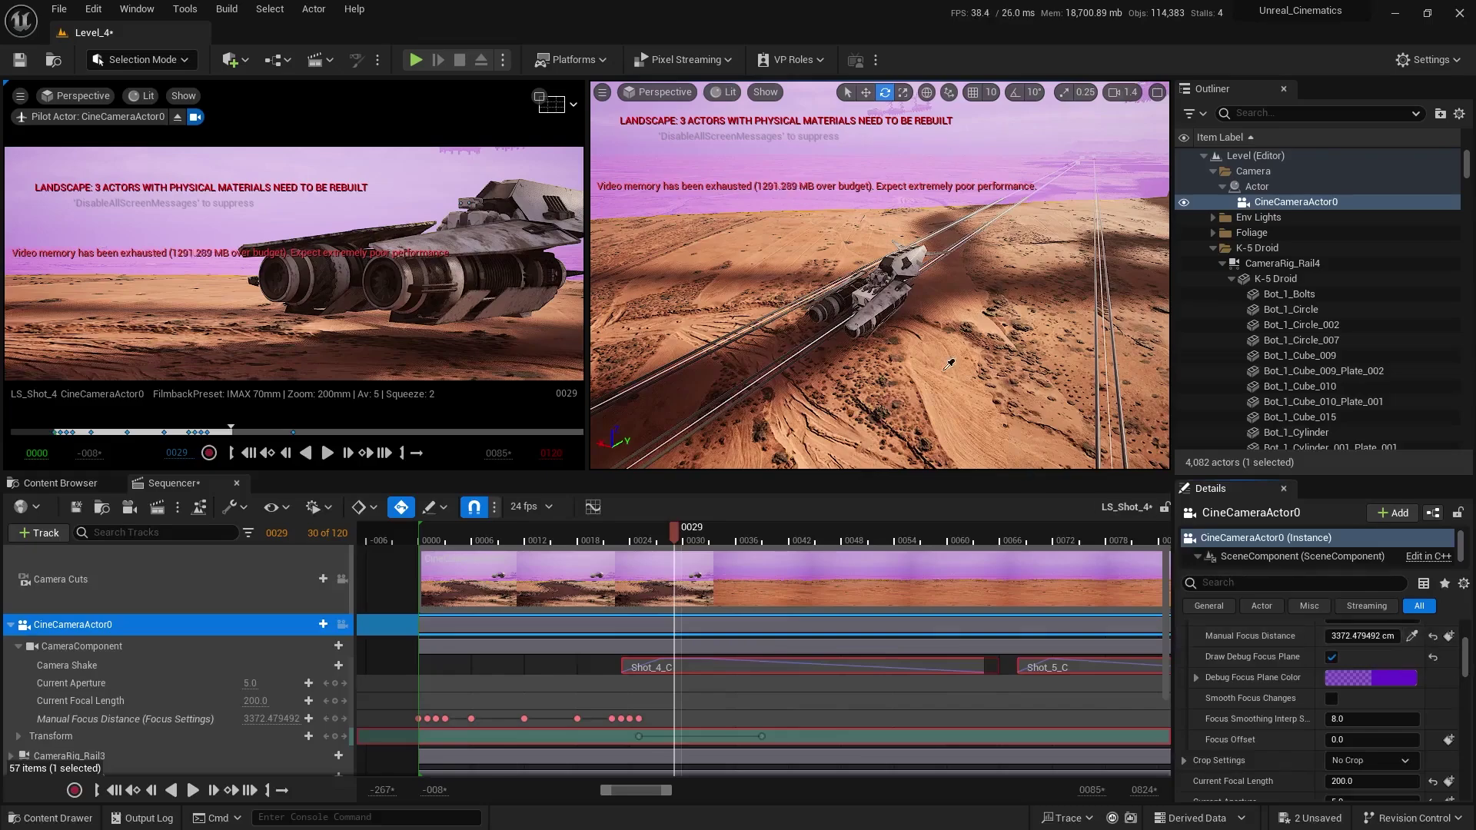
click(871, 287)
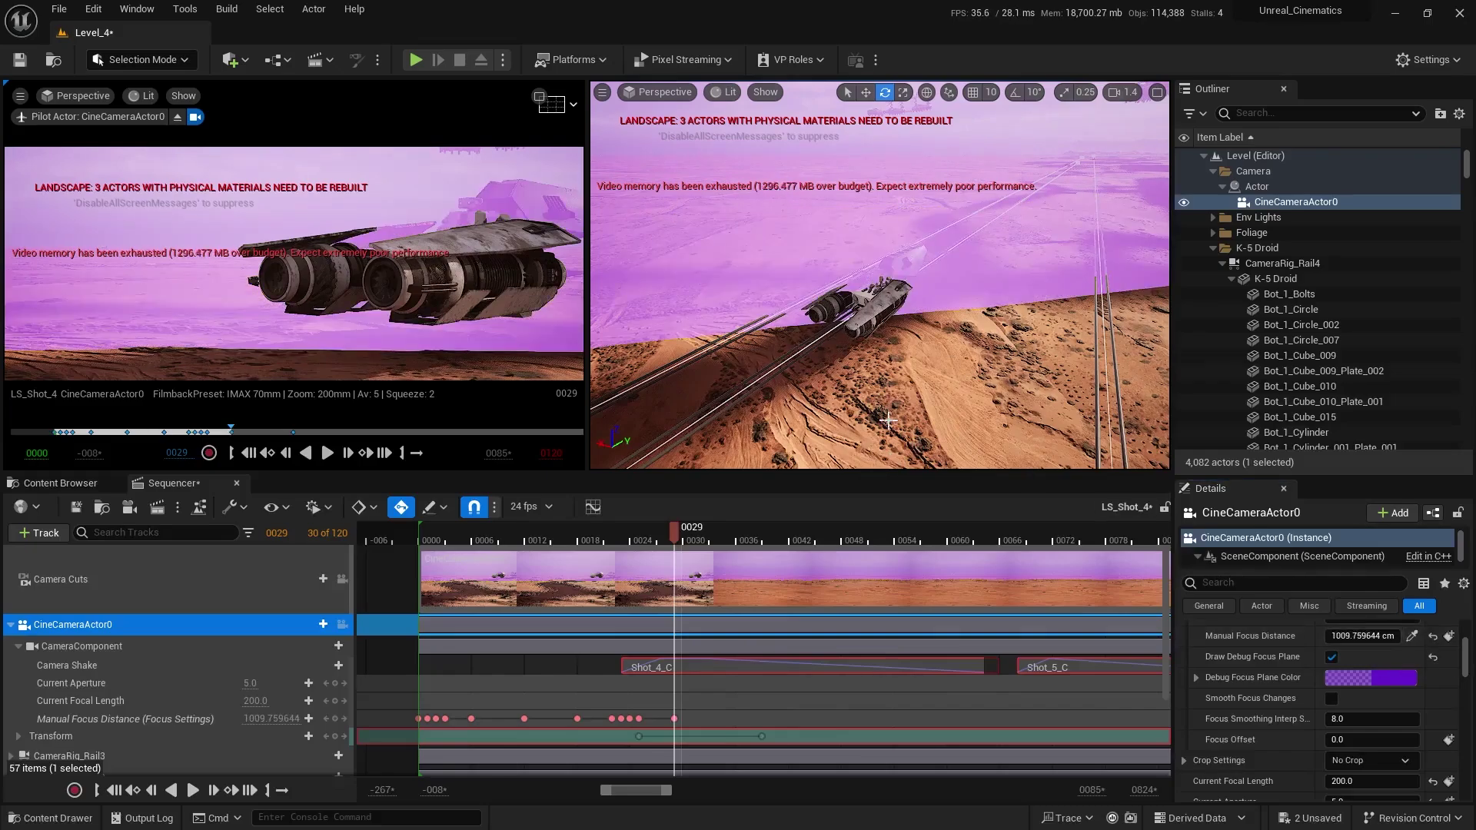
- Go back to frame 27, frame the speeder closely and key the manual focus distance from its sampled depth
key(w)
right_drag(889, 421, 895, 427)
ctrl+scroll(677, 669, up, 3)
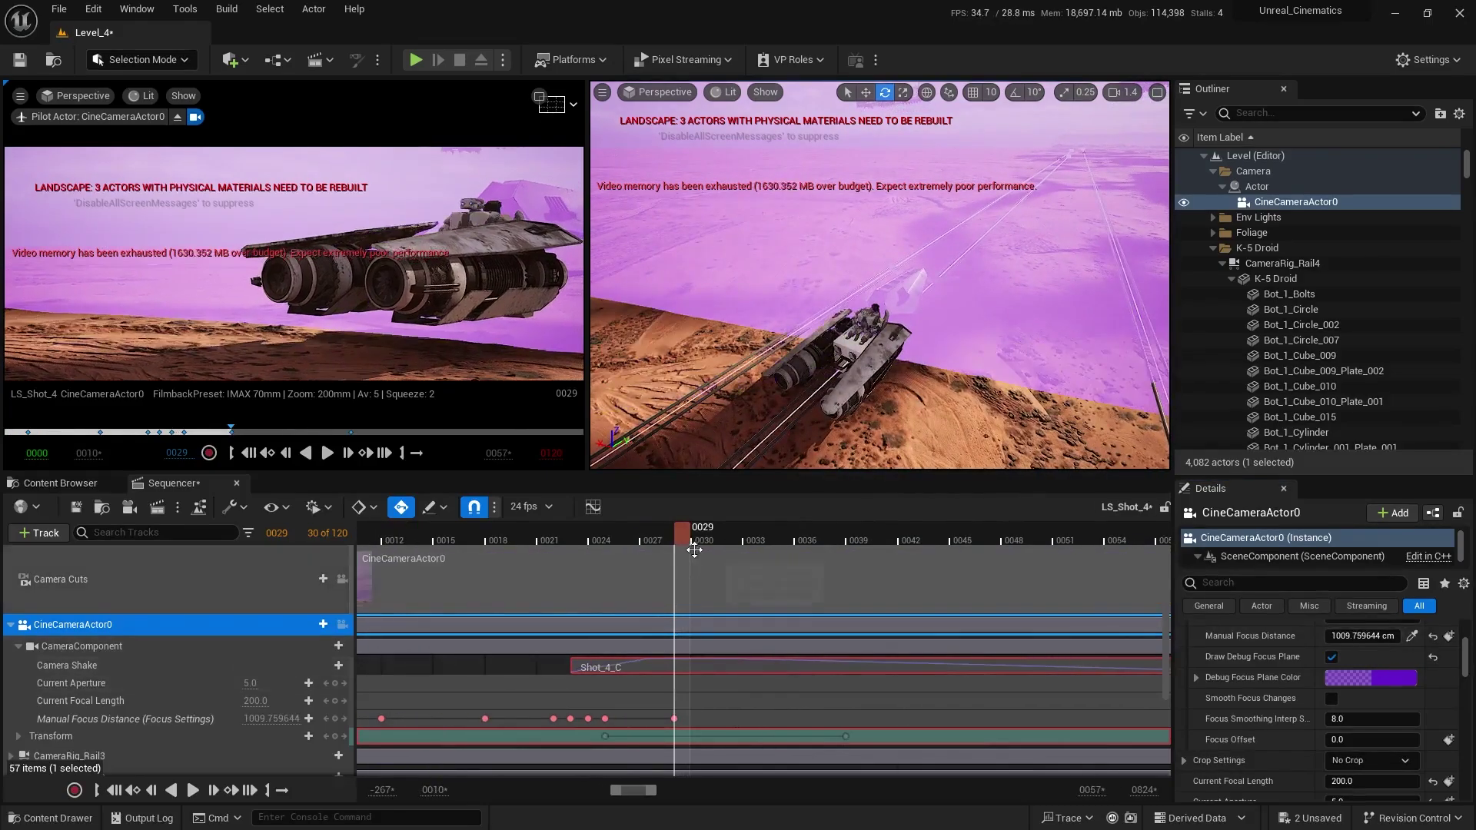
drag(678, 532, 646, 535)
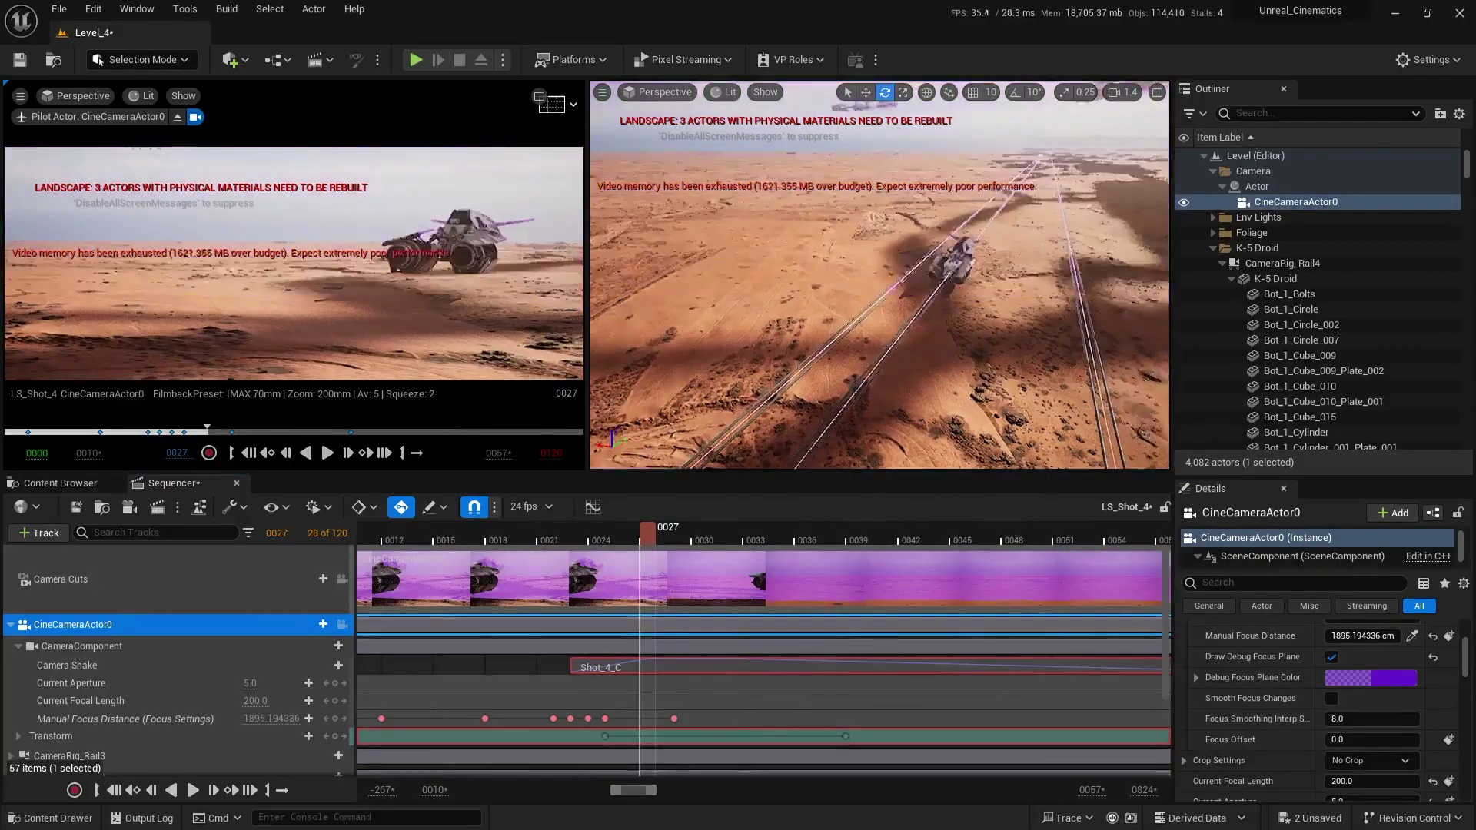
key(w)
right_drag(880, 307, 877, 335)
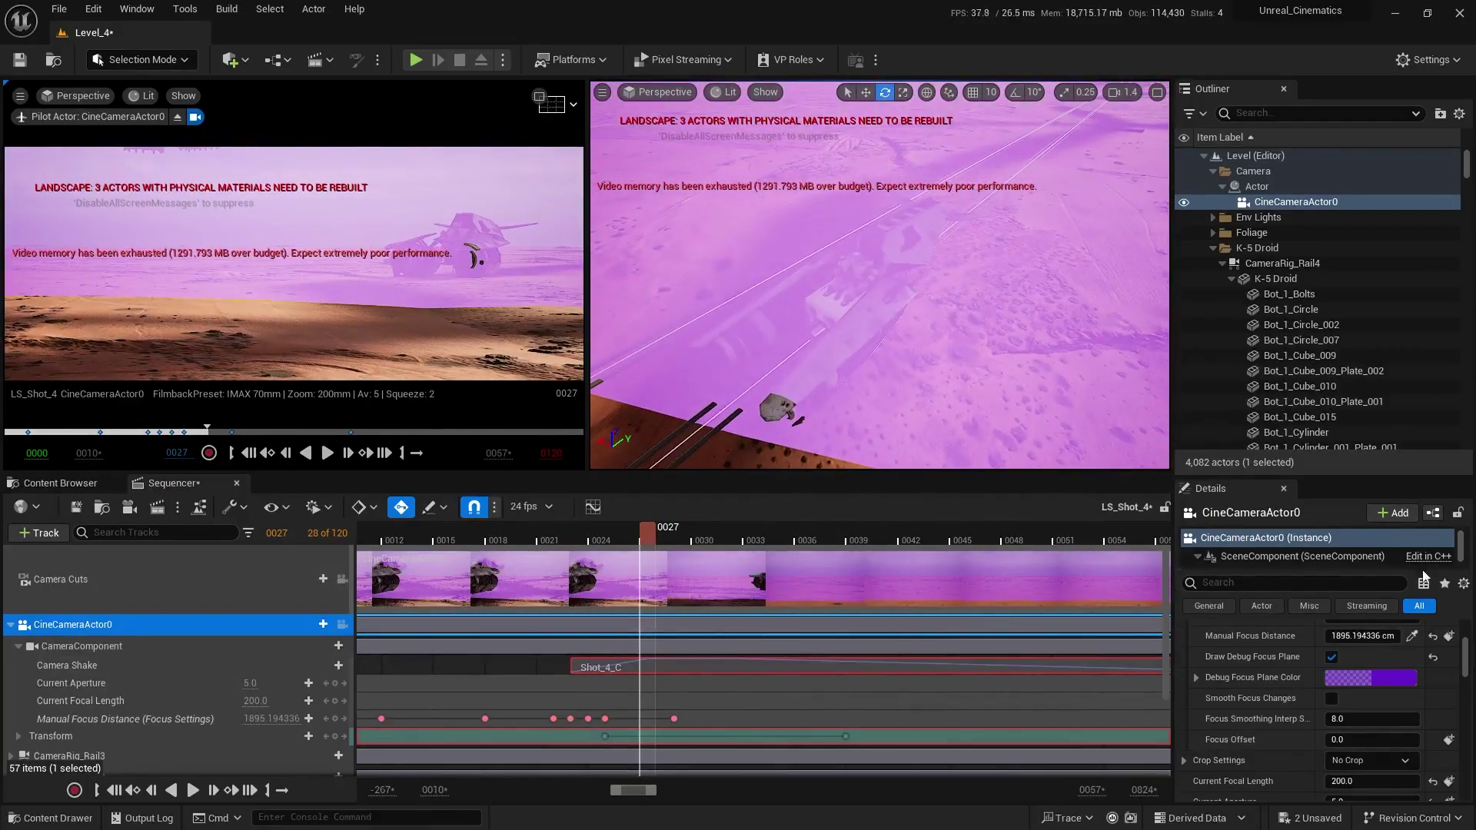
click(861, 289)
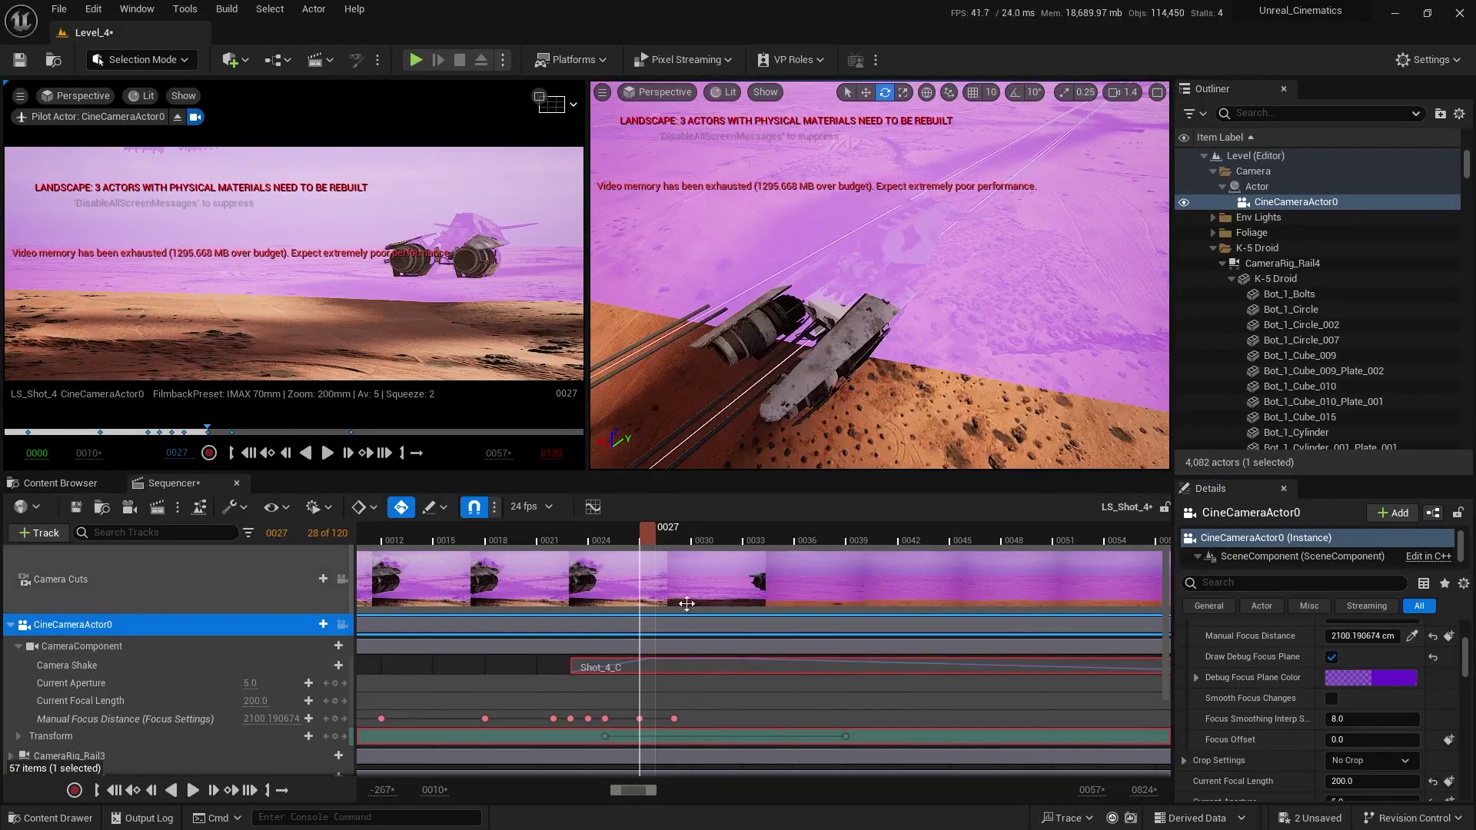
- Recheck the focus plane at frame 29 and add a manual focus distance key at frame 39 by sampling the speeder's depth
drag(643, 536, 678, 541)
mouse_move(876, 307)
right_down()
mouse_move(830, 254)
mouse_move(876, 323)
right_up()
key(w)
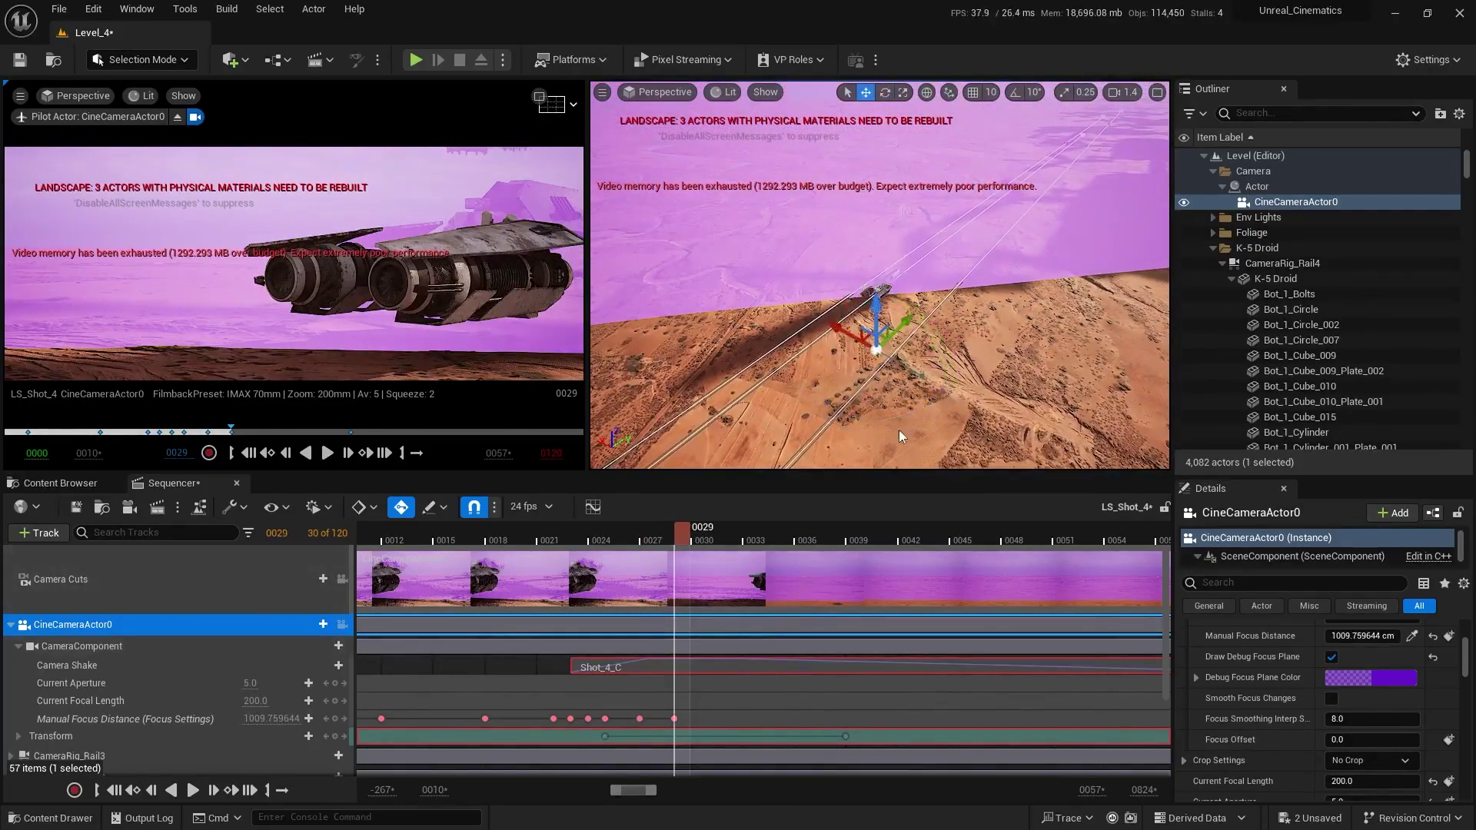
right_drag(900, 435, 880, 446)
ctrl+scroll(782, 696, down, 4)
right_drag(784, 701, 763, 666)
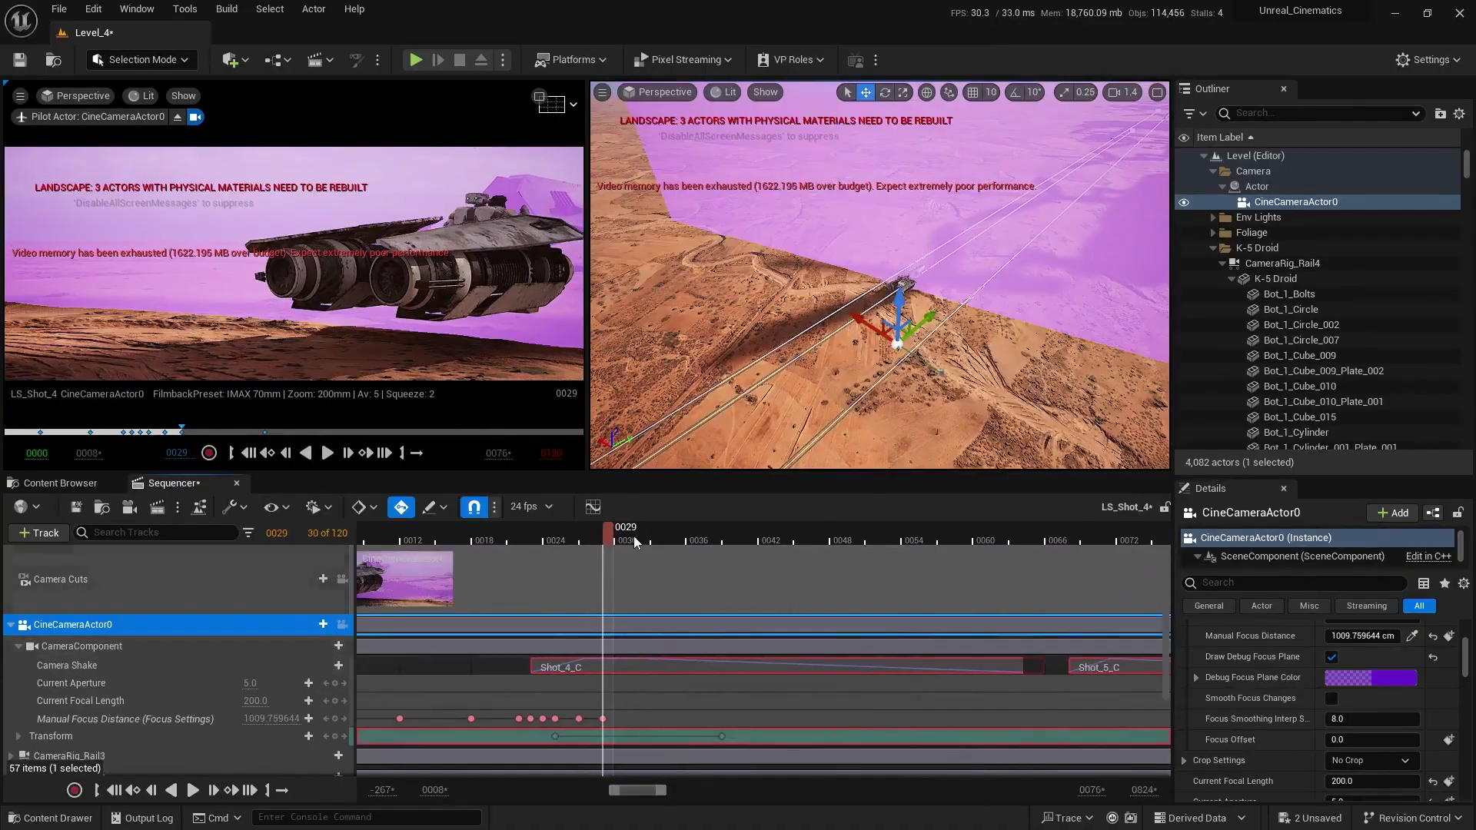
drag(686, 544, 728, 561)
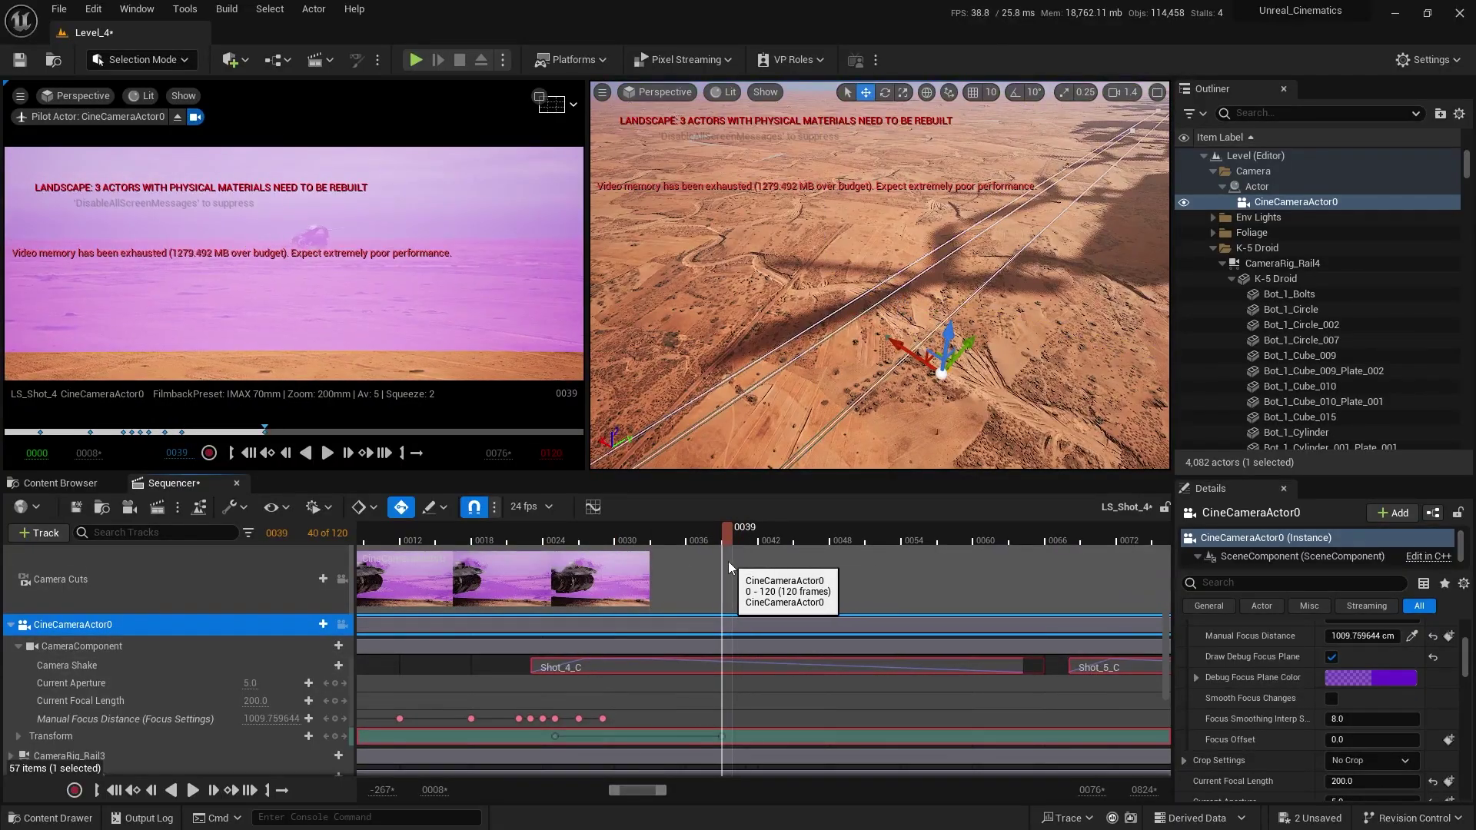
mouse_move(881, 277)
right_down()
mouse_move(938, 258)
mouse_move(895, 288)
mouse_move(957, 273)
mouse_move(864, 277)
mouse_move(880, 292)
right_up()
scroll(881, 277, down, 1)
click(1412, 636)
click(868, 307)
- Add a manual focus distance key at frame 34 by sampling the speeder's depth in the second viewport
ctrl+scroll(757, 576, down, 1)
scroll(880, 277, up, 3)
ctrl+scroll(734, 538, up, 3)
drag(734, 536, 646, 536)
click(1412, 636)
click(923, 339)
right_drag(880, 308, 865, 315)
scroll(880, 308, up, 2)
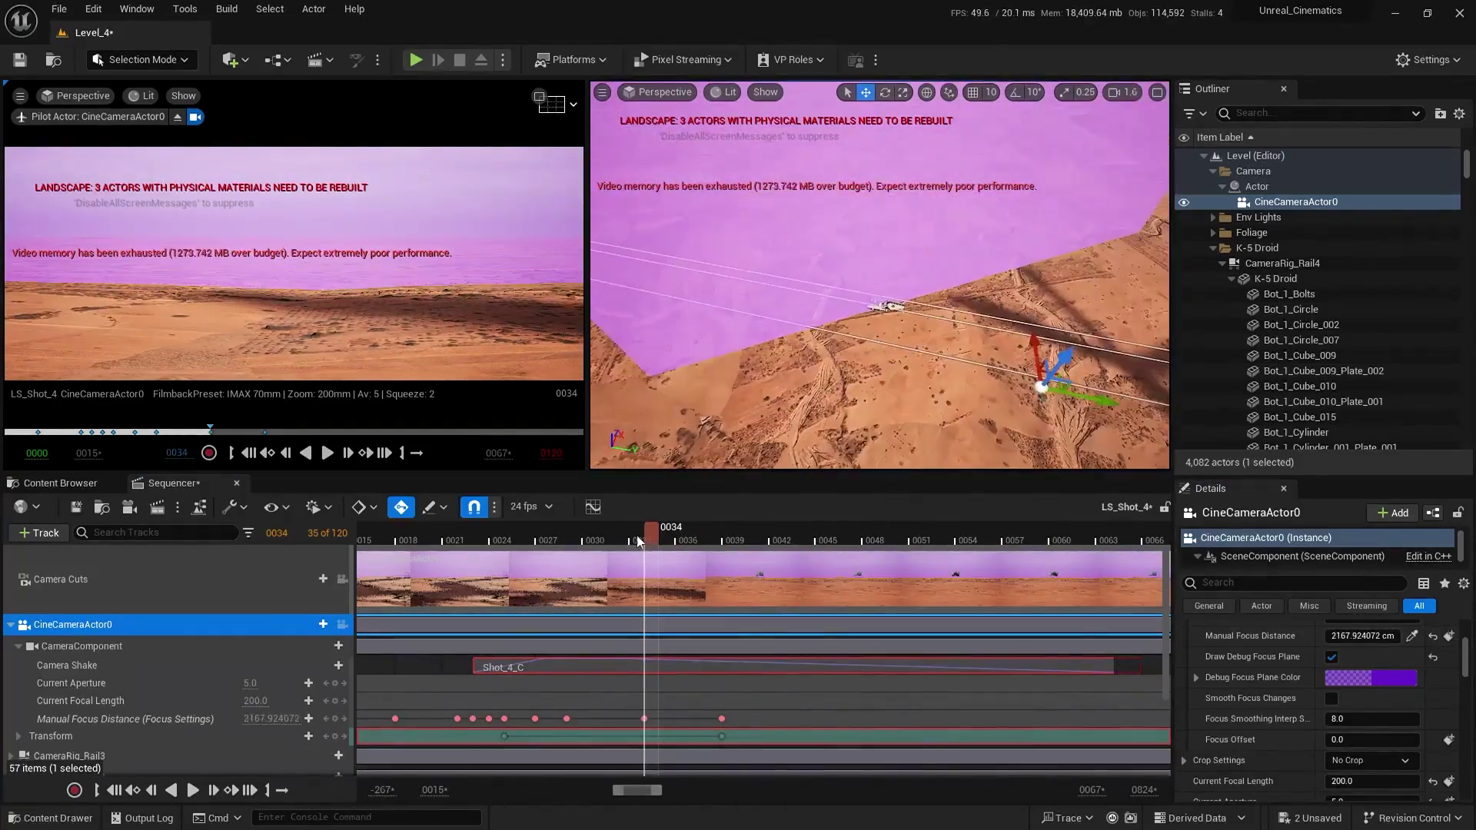
- Key the manual focus distance at frames 37 and 32 from the speeder's sampled depth
drag(650, 536, 695, 536)
right_drag(880, 308, 865, 307)
click(1412, 636)
click(845, 307)
drag(697, 535, 617, 534)
mouse_move(880, 292)
right_down()
mouse_move(864, 285)
mouse_move(865, 308)
right_up()
click(1412, 636)
click(861, 292)
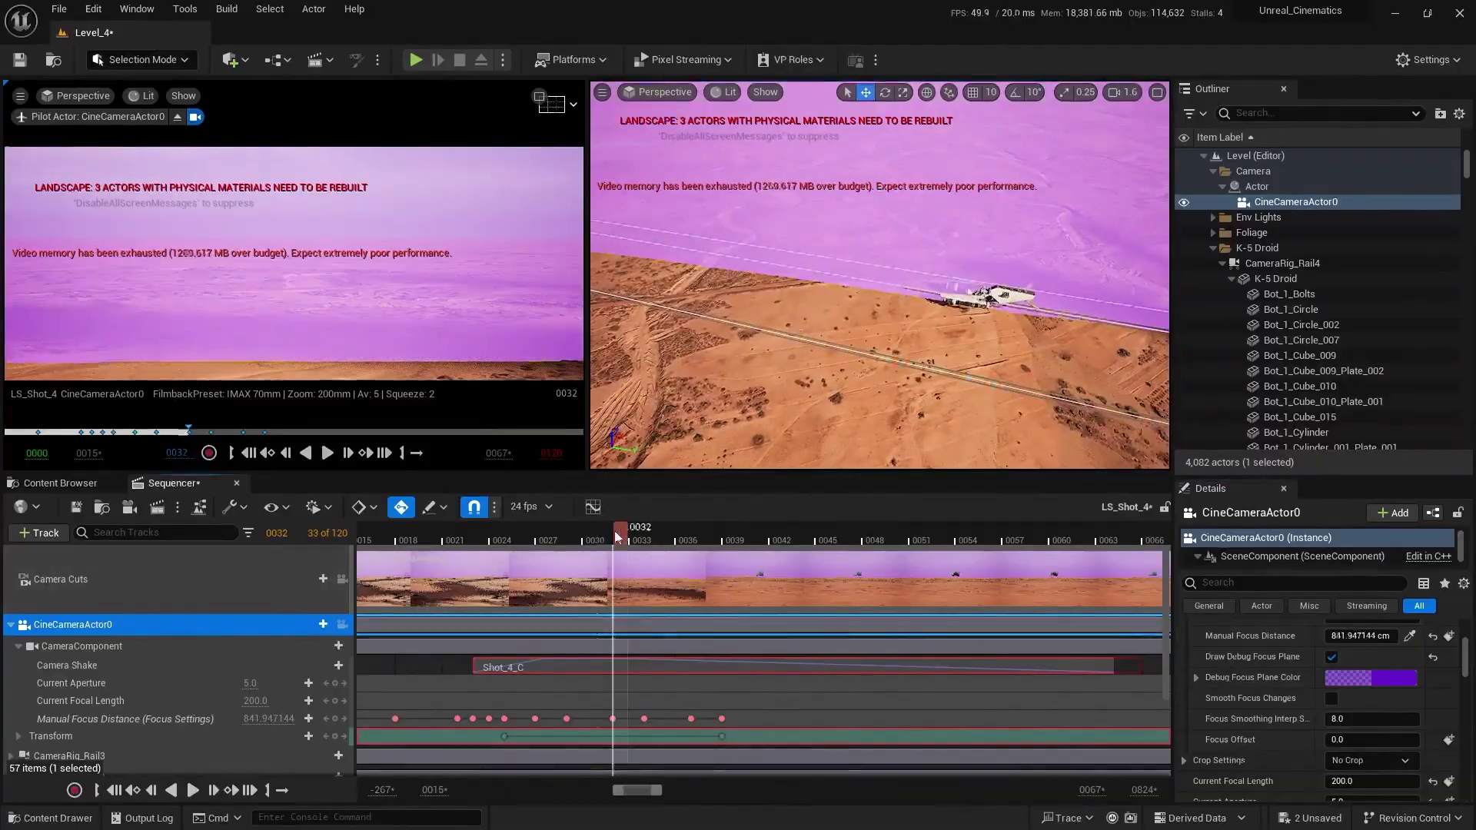
- Key the manual focus distance at frames 31 and 30 by sampling the speeder's depth at each frame
drag(619, 534, 604, 534)
mouse_move(880, 292)
right_down()
mouse_move(865, 307)
mouse_move(865, 284)
right_up()
click(1413, 636)
click(860, 308)
ctrl+scroll(598, 534, up, 1)
drag(601, 534, 586, 535)
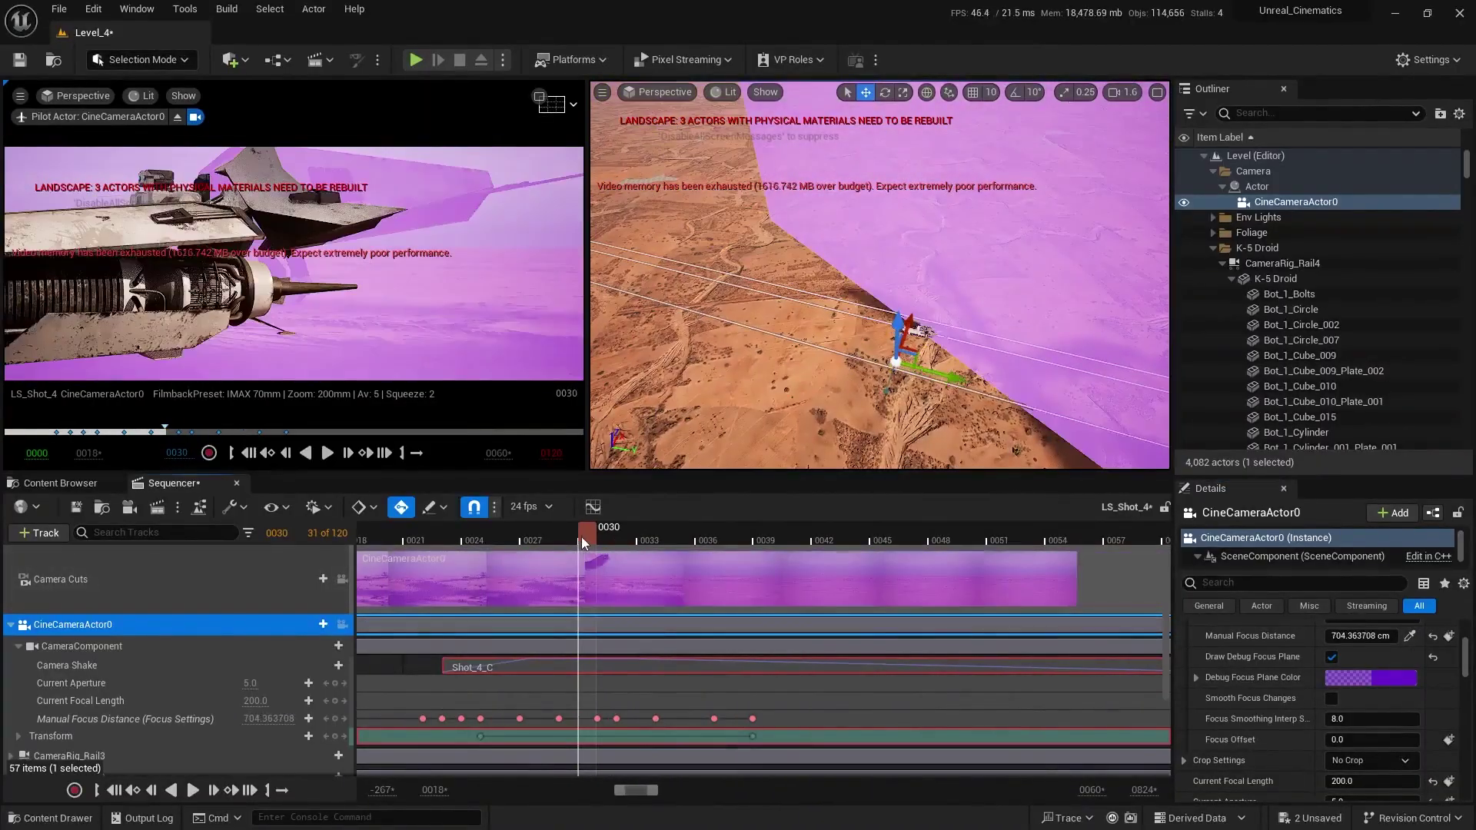
right_drag(880, 292, 865, 304)
click(1412, 635)
click(903, 312)
- Check the focus plane past frame 32 and key the manual focus distance at frame 38 to match the speeder
drag(587, 534, 646, 535)
right_drag(880, 292, 865, 304)
drag(646, 534, 742, 534)
right_drag(880, 292, 865, 303)
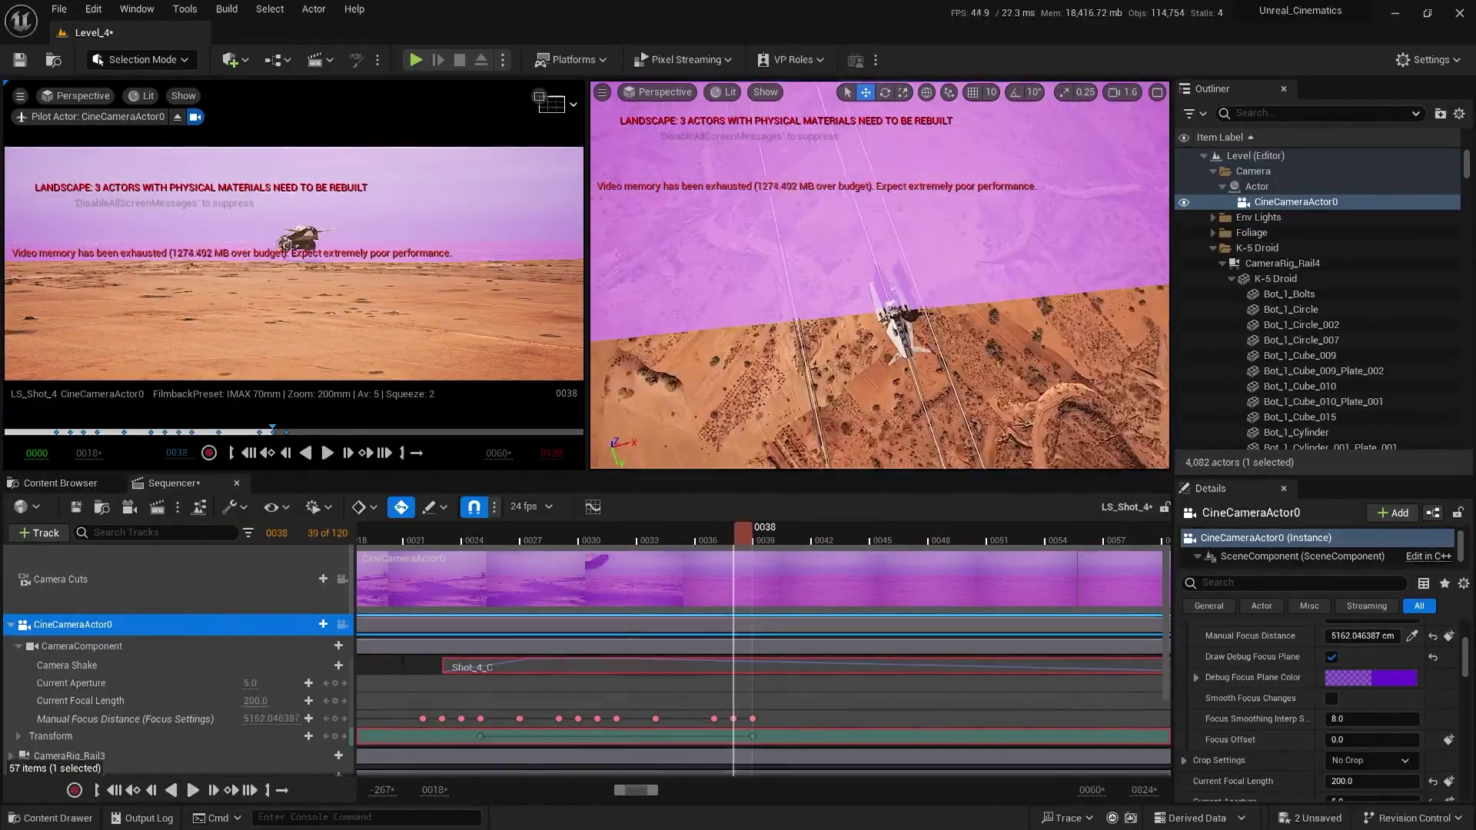
scroll(606, 535, down, 3)
- Key the manual focus distance at frames 66 and 54 so the focus plane meets the distant speeder
drag(606, 535, 815, 535)
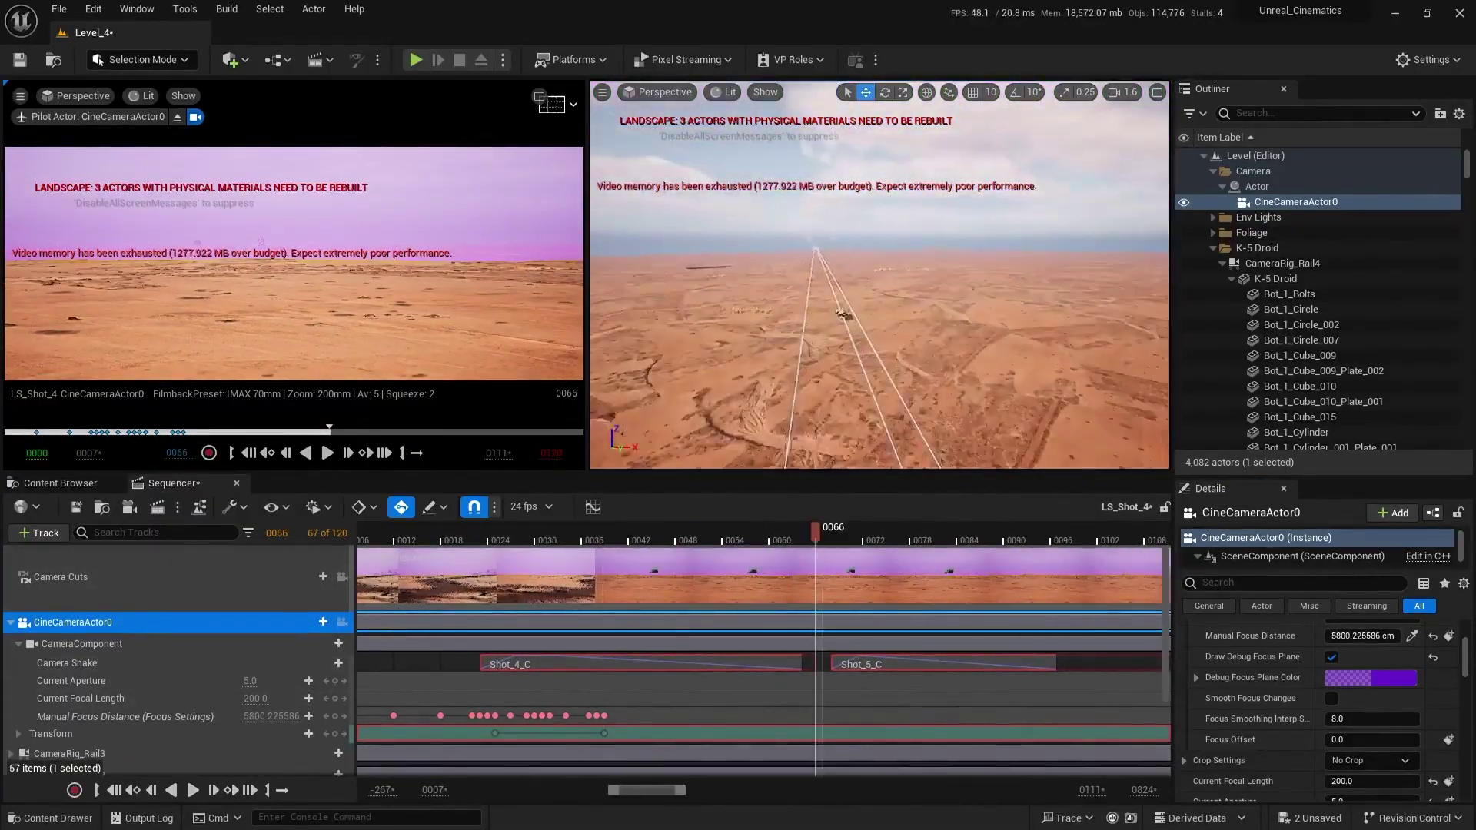
drag(1362, 636, 1401, 636)
right_drag(880, 293, 865, 303)
right_drag(846, 653, 794, 641)
scroll(893, 534, up, 2)
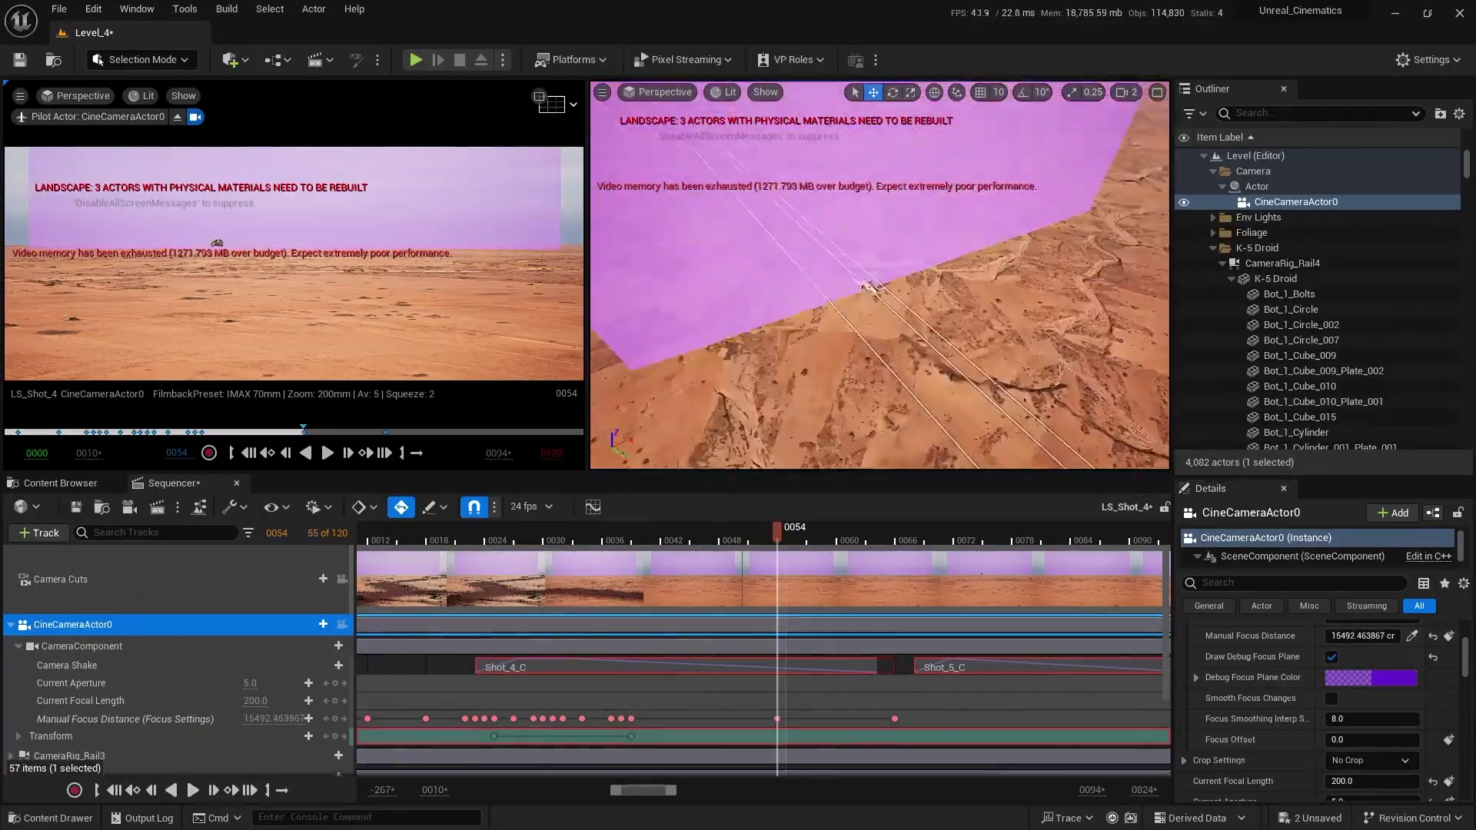
- Add manual focus distance keys at frames 60, 63 and 47 to keep the focus plane on the speeder
mouse_move(880, 284)
right_down()
mouse_move(861, 266)
mouse_move(891, 331)
mouse_move(865, 265)
right_up()
click(835, 535)
drag(1362, 636, 1346, 637)
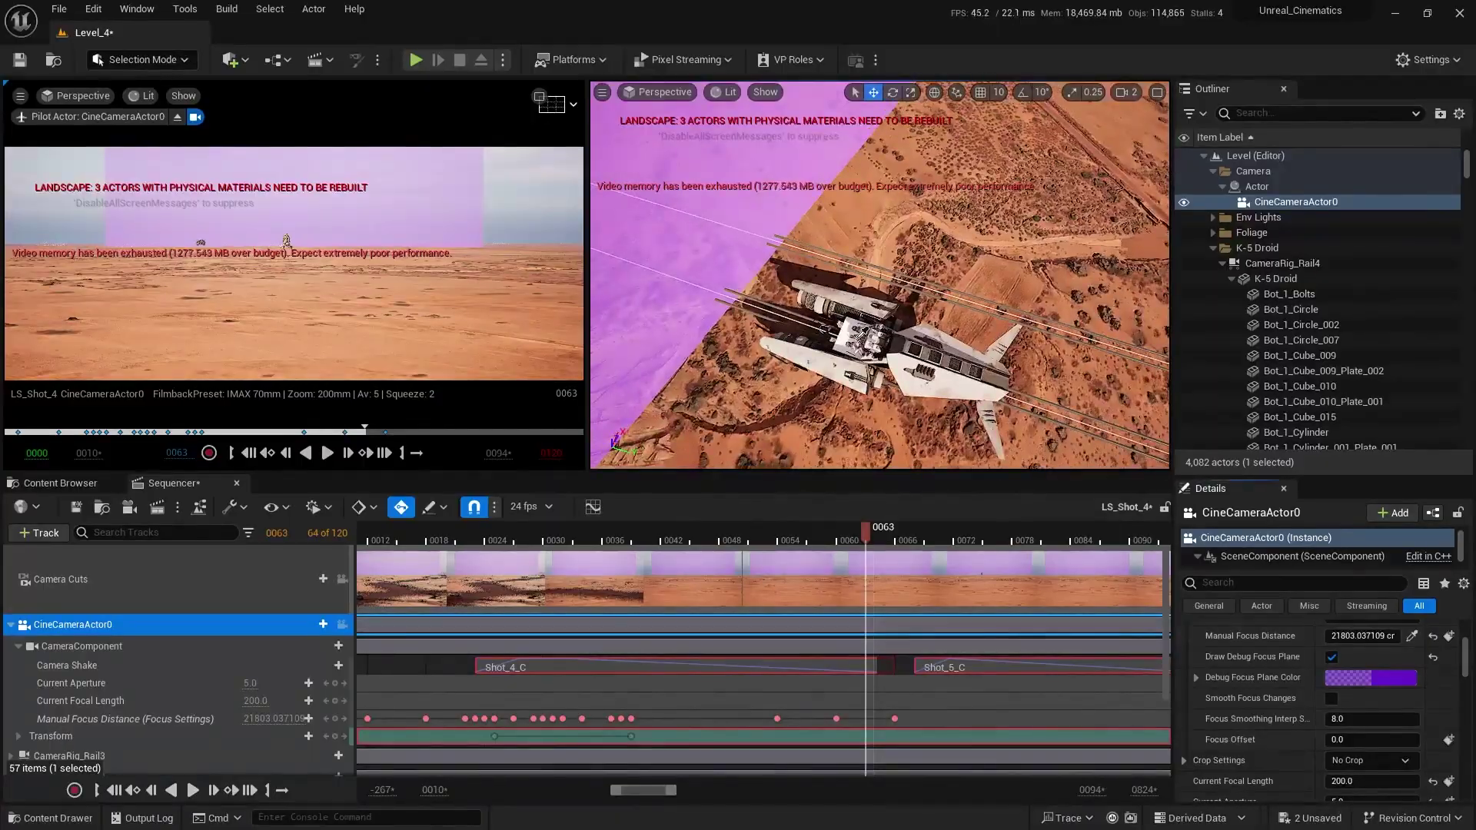
drag(866, 535, 709, 535)
right_drag(880, 292, 861, 253)
scroll(880, 285, up, 1)
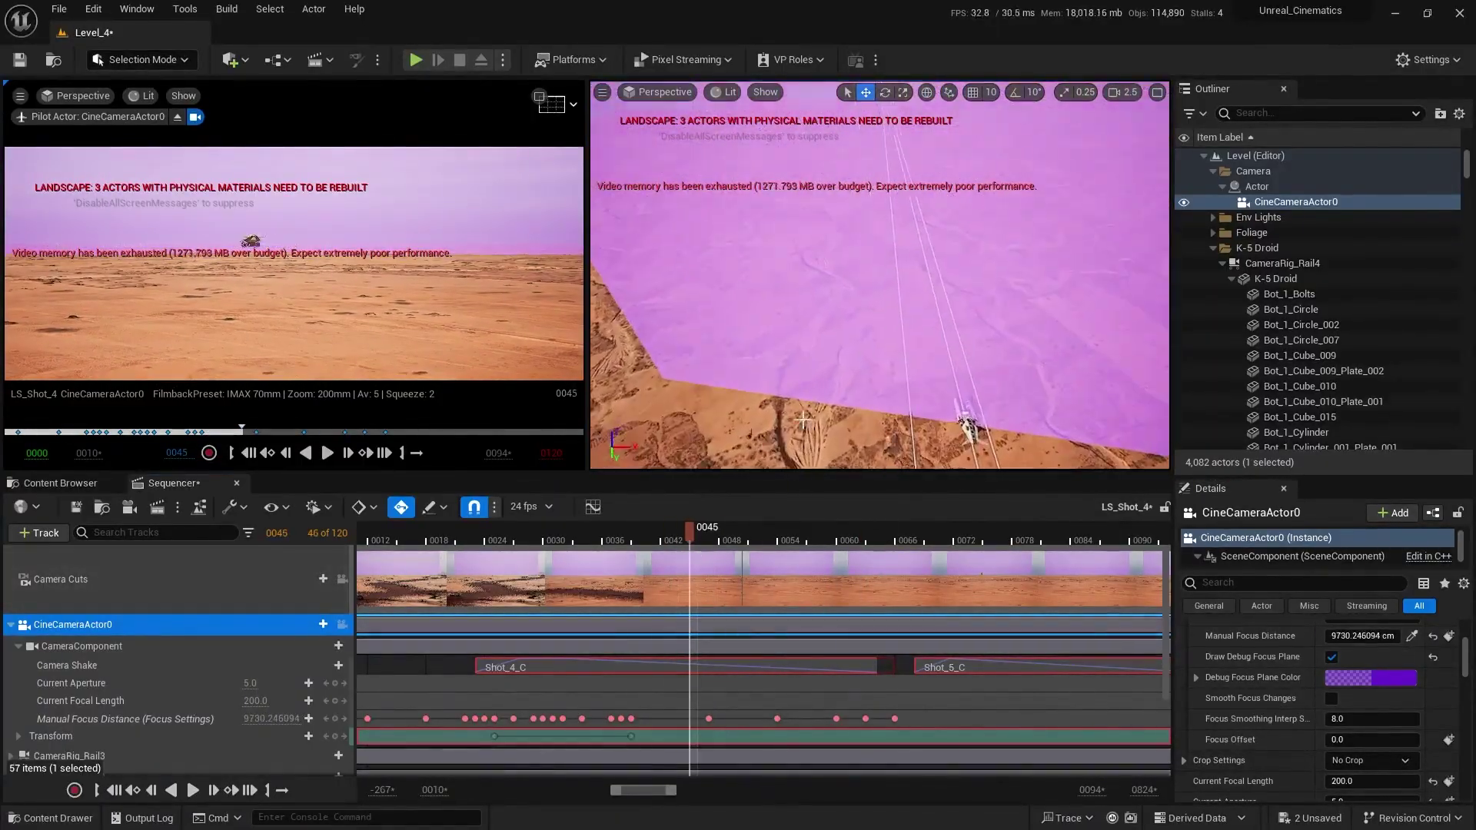
- Scrub from frame 45 to frame 67 to check the focus plane against the speeder along its path
drag(690, 535, 758, 538)
right_drag(880, 284, 880, 308)
drag(761, 538, 842, 539)
mouse_move(880, 285)
right_down()
mouse_move(880, 323)
mouse_move(868, 307)
right_up()
ctrl+scroll(646, 615, down, 5)
ctrl+scroll(738, 585, up, 3)
drag(748, 538, 792, 538)
key(e)
right_drag(880, 284, 880, 265)
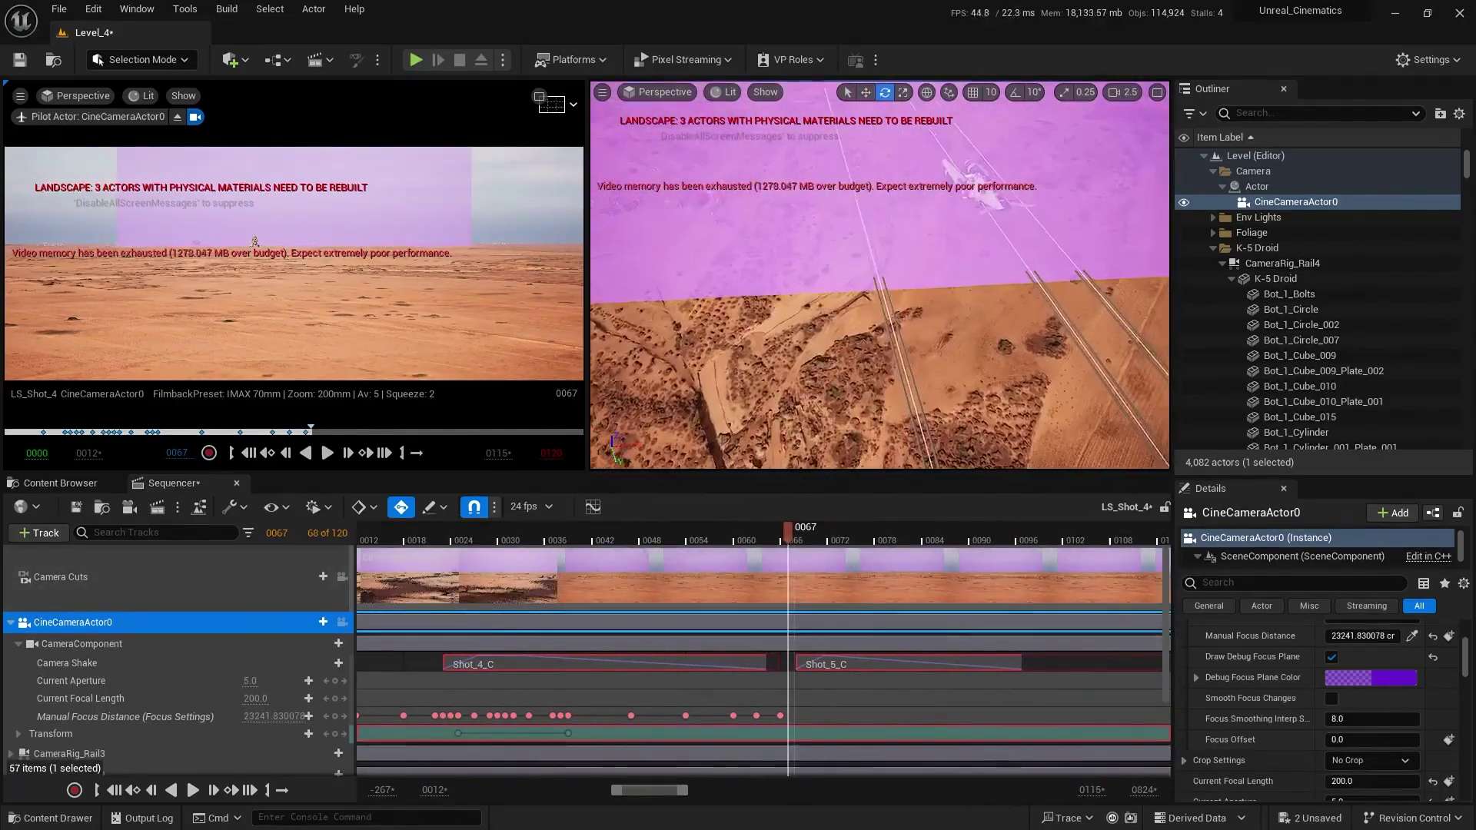
- Move to frame 98 and key the manual focus distance there to match the speeder's depth
ctrl+scroll(661, 580, down, 4)
click(816, 542)
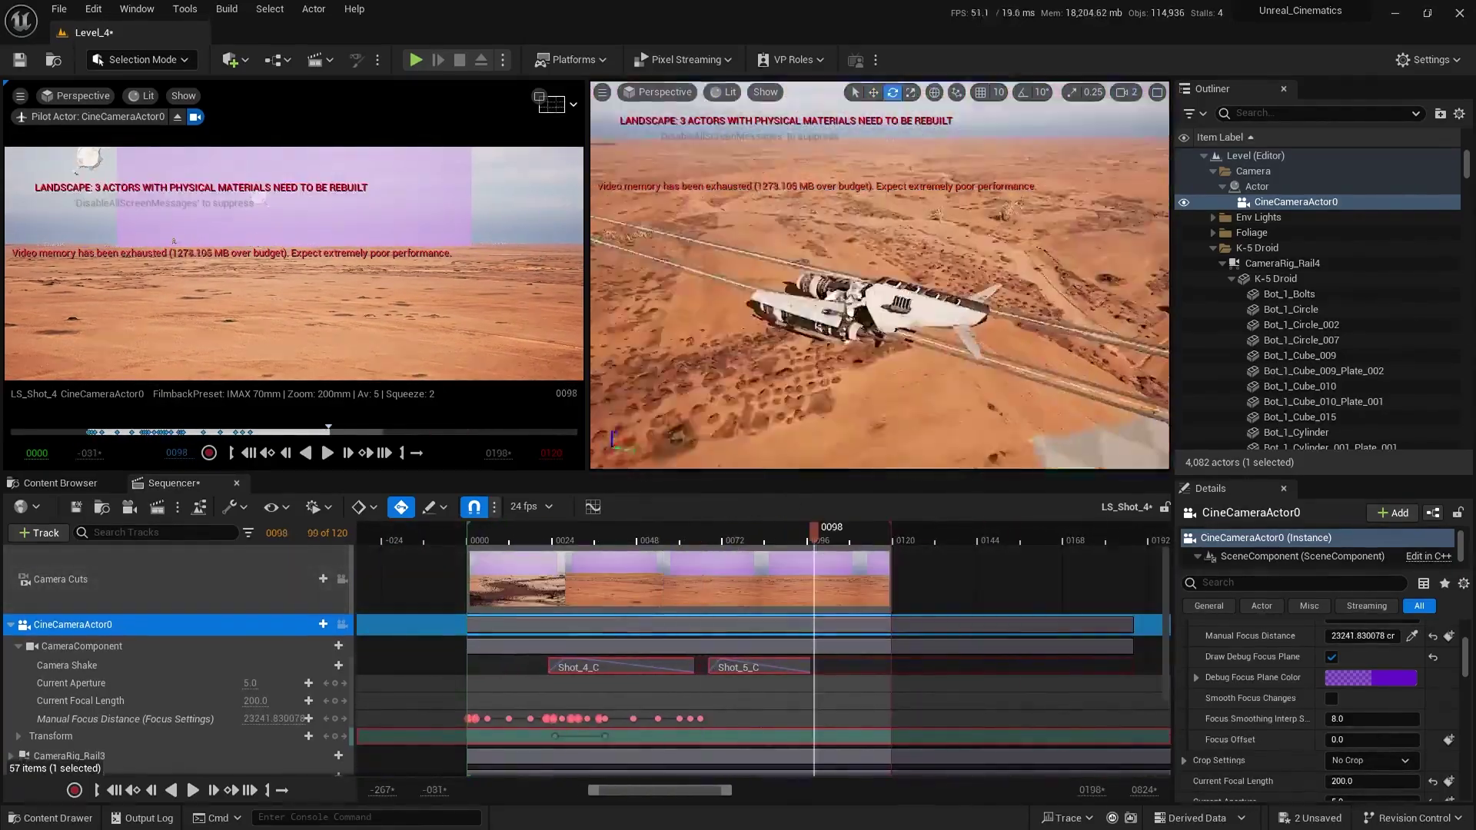
right_drag(880, 284, 881, 307)
drag(1362, 636, 1407, 637)
right_drag(880, 285, 861, 269)
- Add manual focus distance keys at frames 90 and 82, matching the focus plane to the speeder
ctrl+scroll(513, 615, up, 2)
drag(982, 538, 895, 539)
mouse_move(881, 284)
right_down()
mouse_move(880, 316)
mouse_move(853, 292)
mouse_move(903, 288)
right_up()
drag(1362, 636, 1338, 637)
drag(895, 538, 919, 539)
right_drag(881, 284, 880, 307)
scroll(880, 307, down, 1)
mouse_move(919, 541)
mouse_down()
mouse_move(946, 544)
mouse_move(896, 538)
mouse_up()
click(885, 393)
right_drag(896, 400, 961, 403)
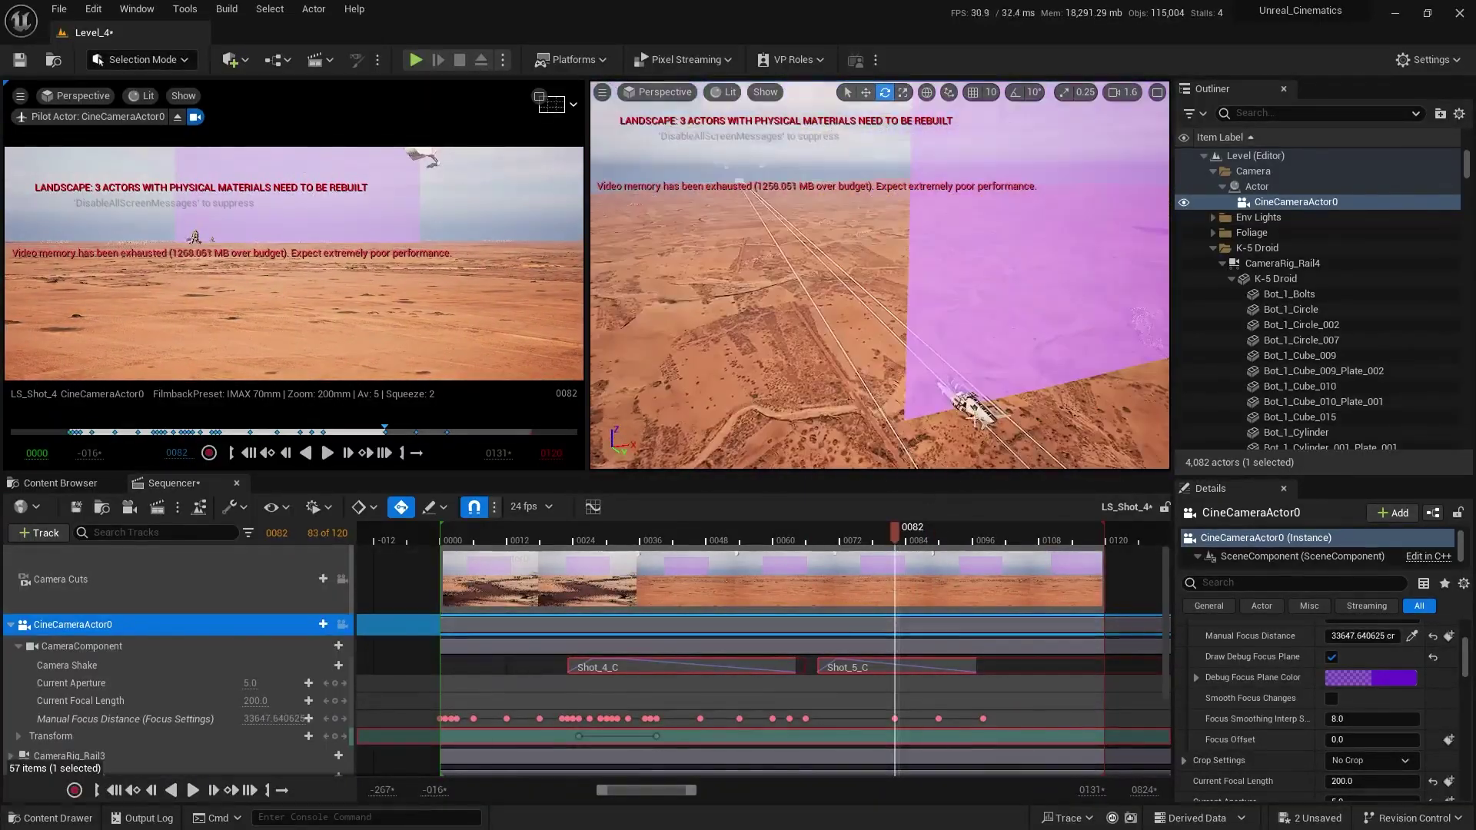
- Bring the speeder into view at frame 94 and key the manual focus distance from its sampled depth
ctrl+scroll(896, 584, up, 2)
drag(895, 539, 938, 538)
right_drag(967, 463, 961, 439)
drag(938, 538, 998, 545)
mouse_move(966, 384)
right_down()
mouse_move(992, 400)
mouse_move(953, 407)
mouse_move(969, 404)
right_up()
scroll(953, 407, up, 1)
click(1412, 636)
click(923, 340)
right_drag(923, 339, 938, 289)
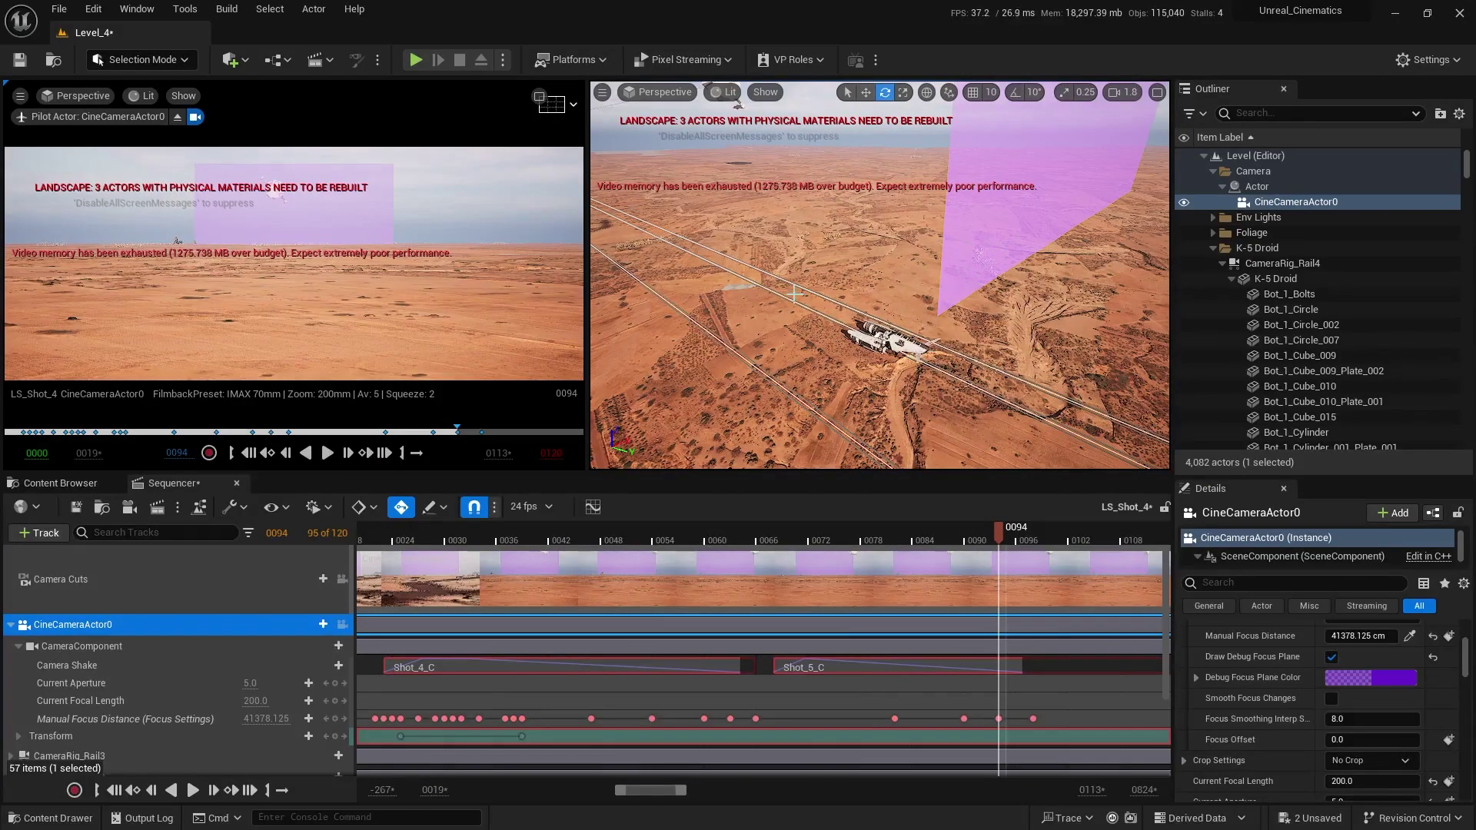
- Scrub back to frame 73 to check the focus plane against the speeder in the second viewport
ctrl+scroll(1060, 626, down, 8)
right_drag(1061, 626, 781, 626)
right_drag(846, 307, 869, 338)
ctrl+scroll(702, 533, up, 4)
drag(702, 534, 667, 534)
right_drag(845, 307, 853, 315)
drag(666, 534, 582, 533)
scroll(877, 308, up, 1)
right_drag(876, 307, 907, 308)
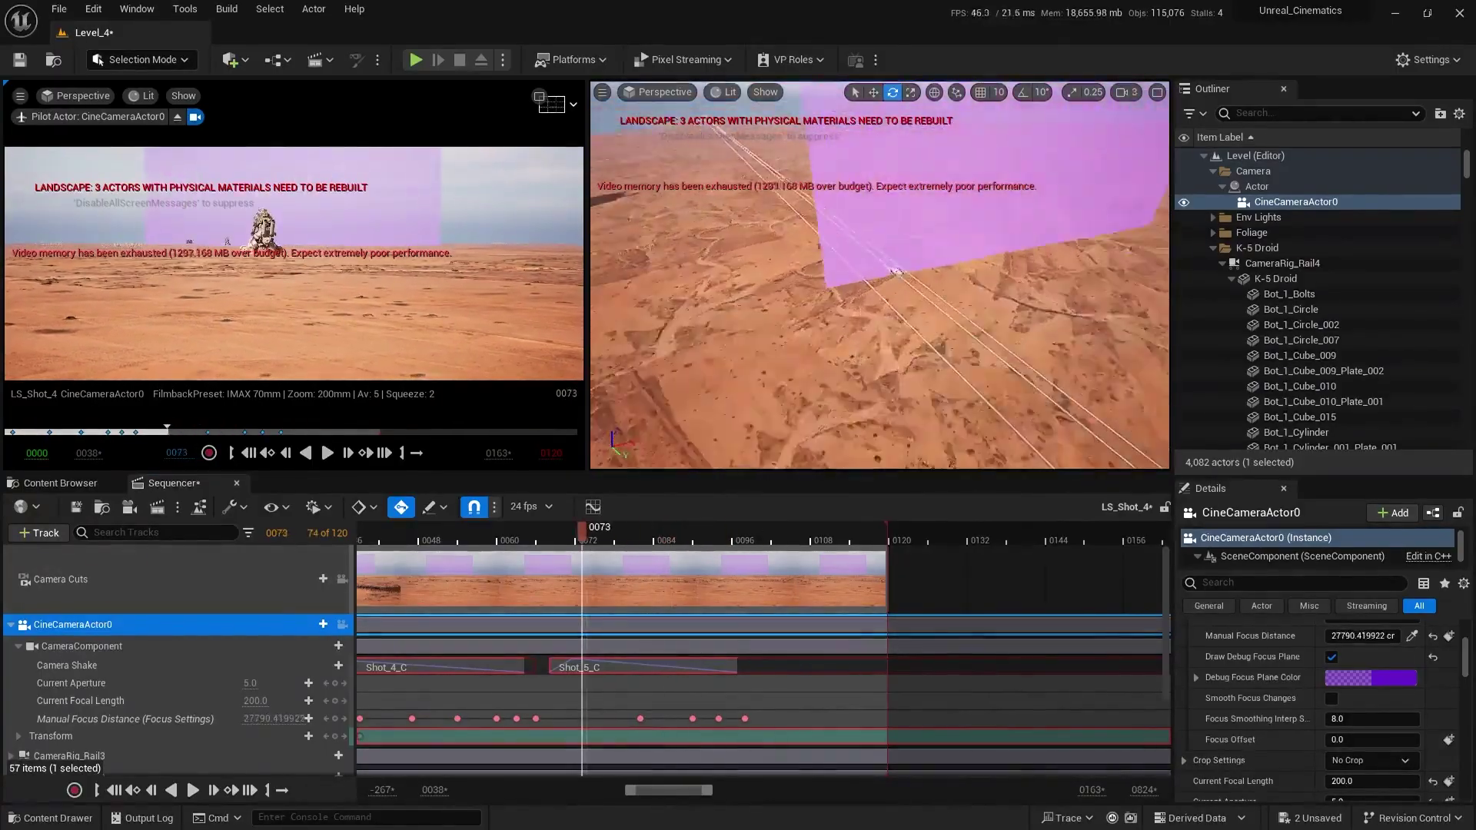
- Move to frame 106 and key the camera's manual focus distance at about 49205 cm to match the speeder's depth
drag(582, 534, 737, 533)
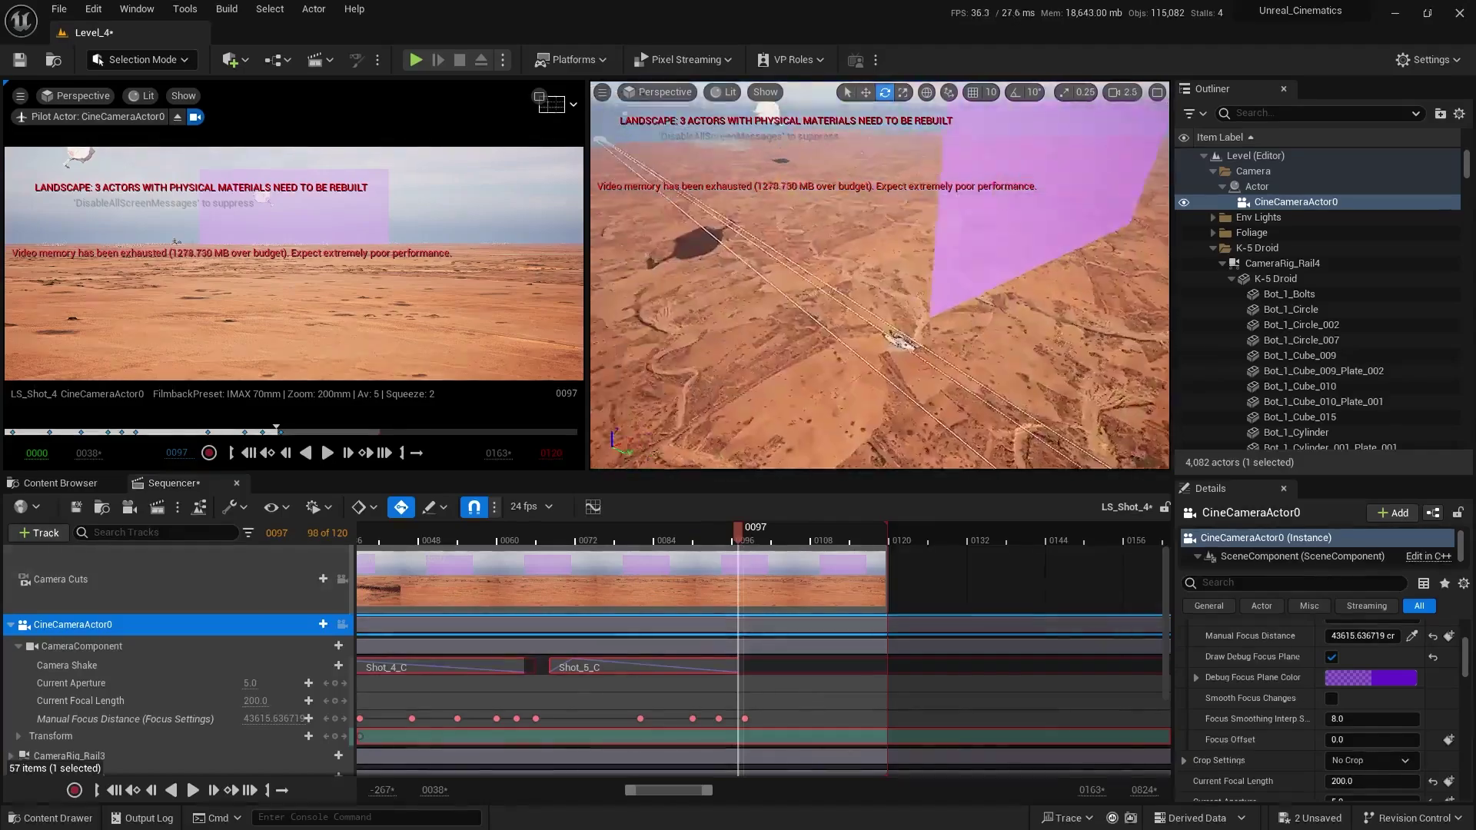
ctrl+scroll(833, 577, up, 3)
drag(626, 534, 754, 534)
ctrl+scroll(757, 543, up, 1)
right_drag(869, 292, 831, 354)
drag(1366, 637, 1393, 637)
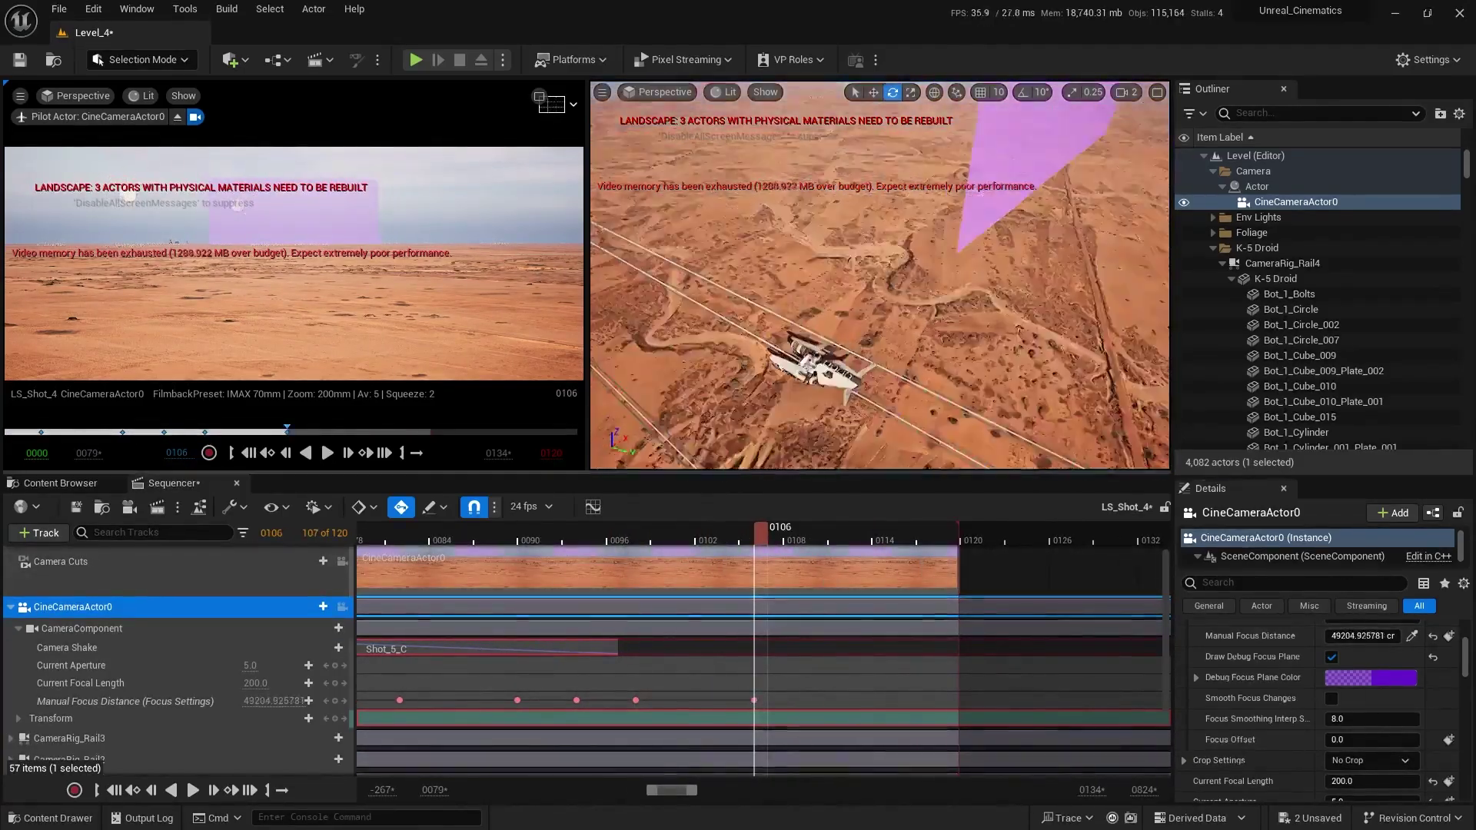
- Move to frame 113, frame the speeder in the second viewport and key the manual focus distance at about 53710 cm
right_drag(868, 307, 830, 292)
drag(754, 533, 862, 533)
right_drag(869, 308, 884, 338)
scroll(884, 338, down, 3)
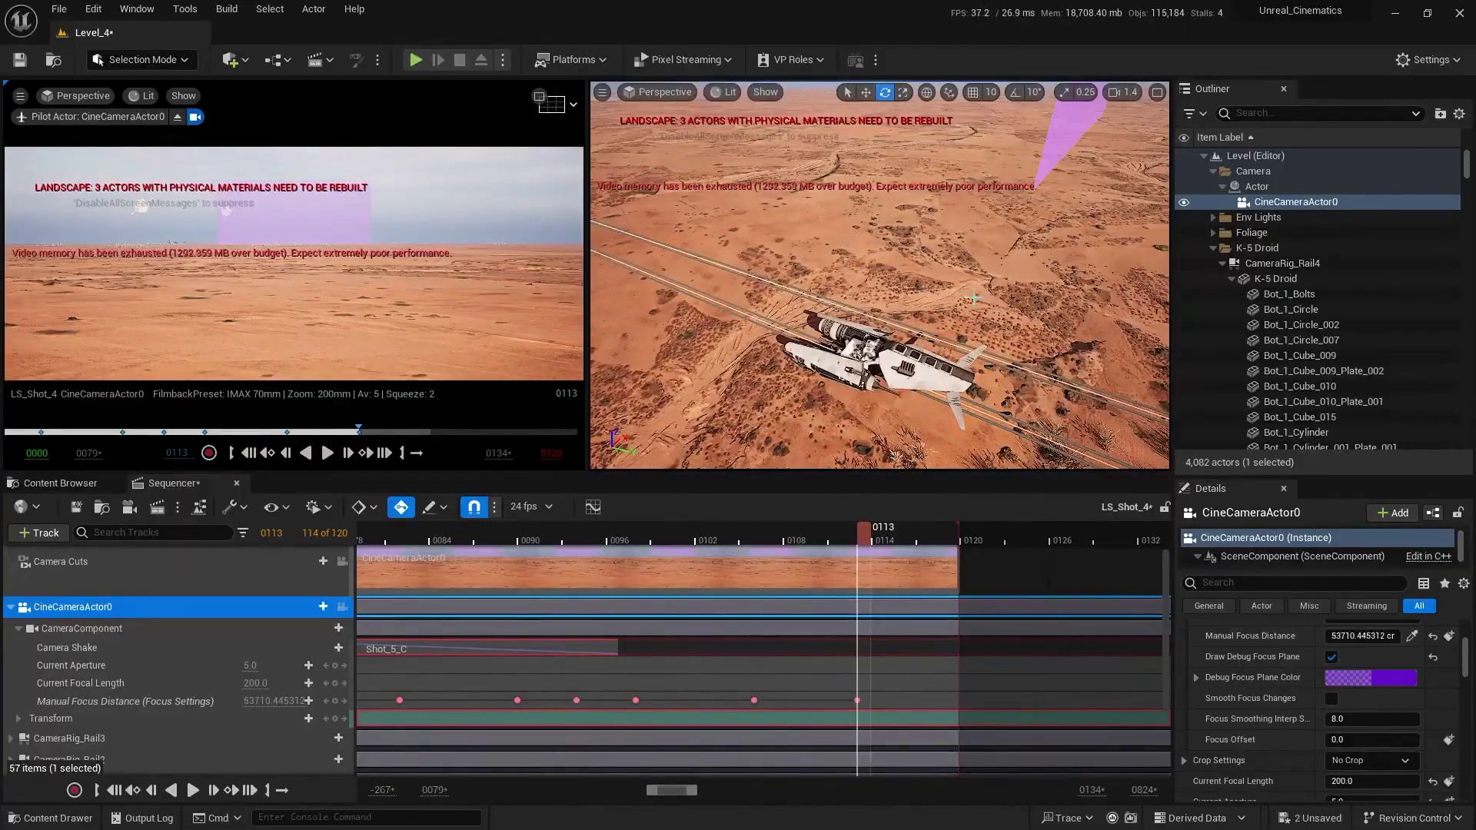
- Add manual focus distance keys at frames 118 and 120, setting the final one to about 58188 cm
ctrl+scroll(862, 536, down, 1)
drag(862, 534, 924, 533)
mouse_move(892, 308)
right_down()
mouse_move(869, 338)
mouse_move(884, 308)
right_up()
drag(925, 533, 950, 534)
right_drag(876, 307, 853, 292)
drag(1367, 637, 1393, 636)
mouse_move(877, 307)
right_down()
mouse_move(861, 330)
mouse_move(884, 300)
right_up()
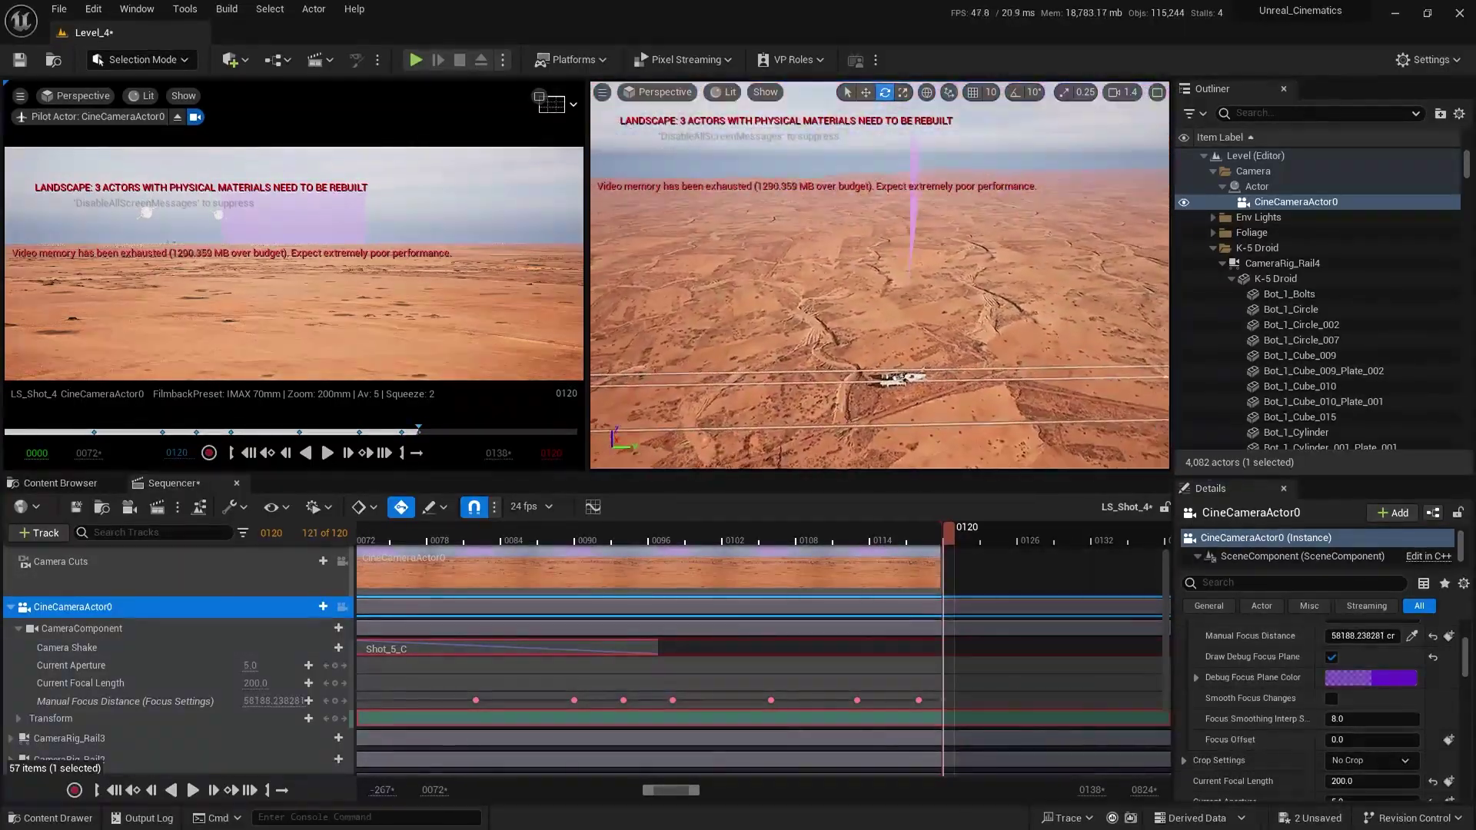
- Scrub back from frame 120 through frames 113, 109 and 107, checking the focus plane against the speeder in the second viewport
drag(949, 539, 876, 543)
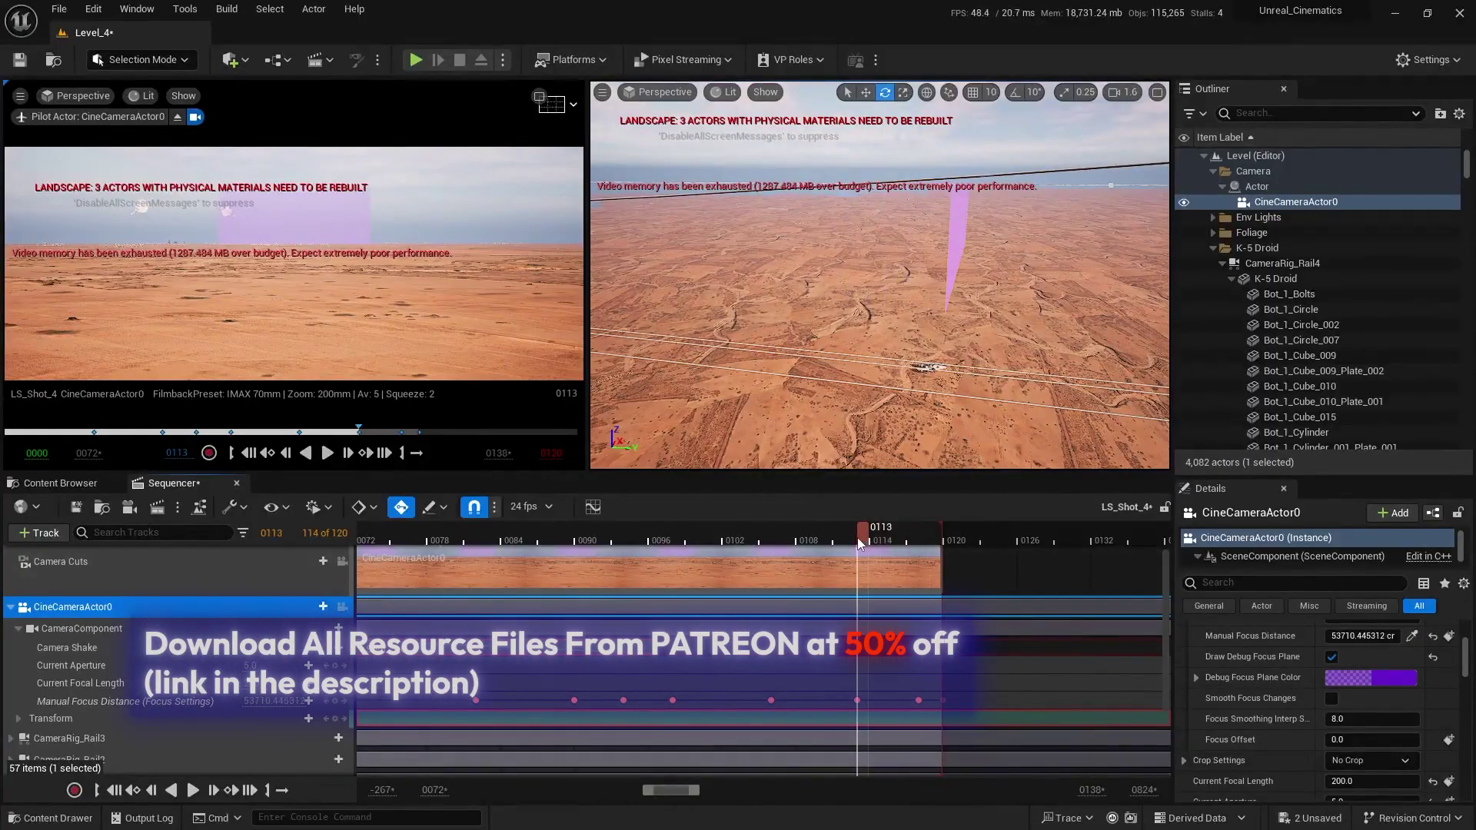
right_drag(869, 346, 915, 343)
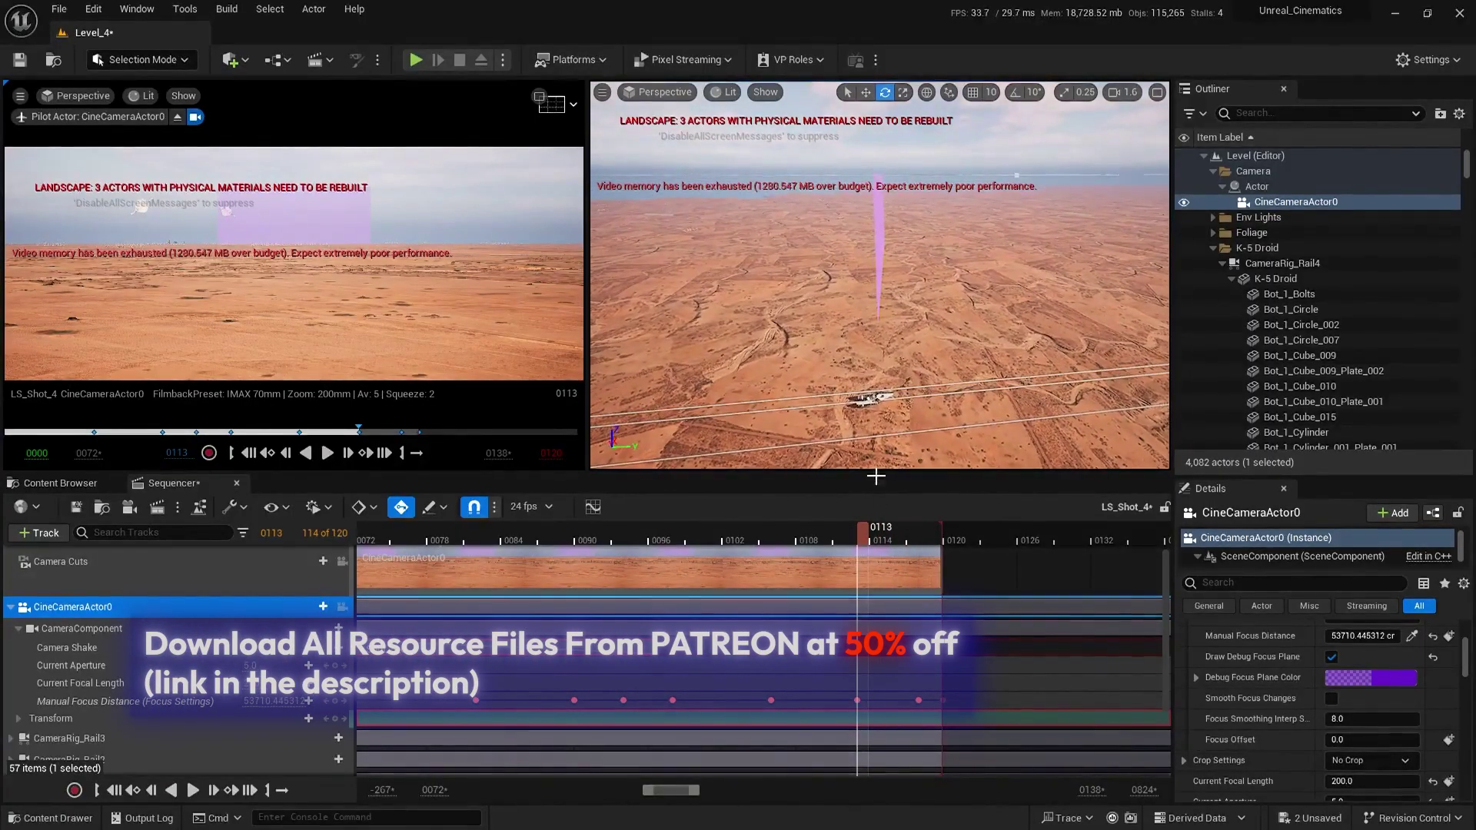
drag(871, 543, 813, 543)
right_drag(877, 308, 900, 308)
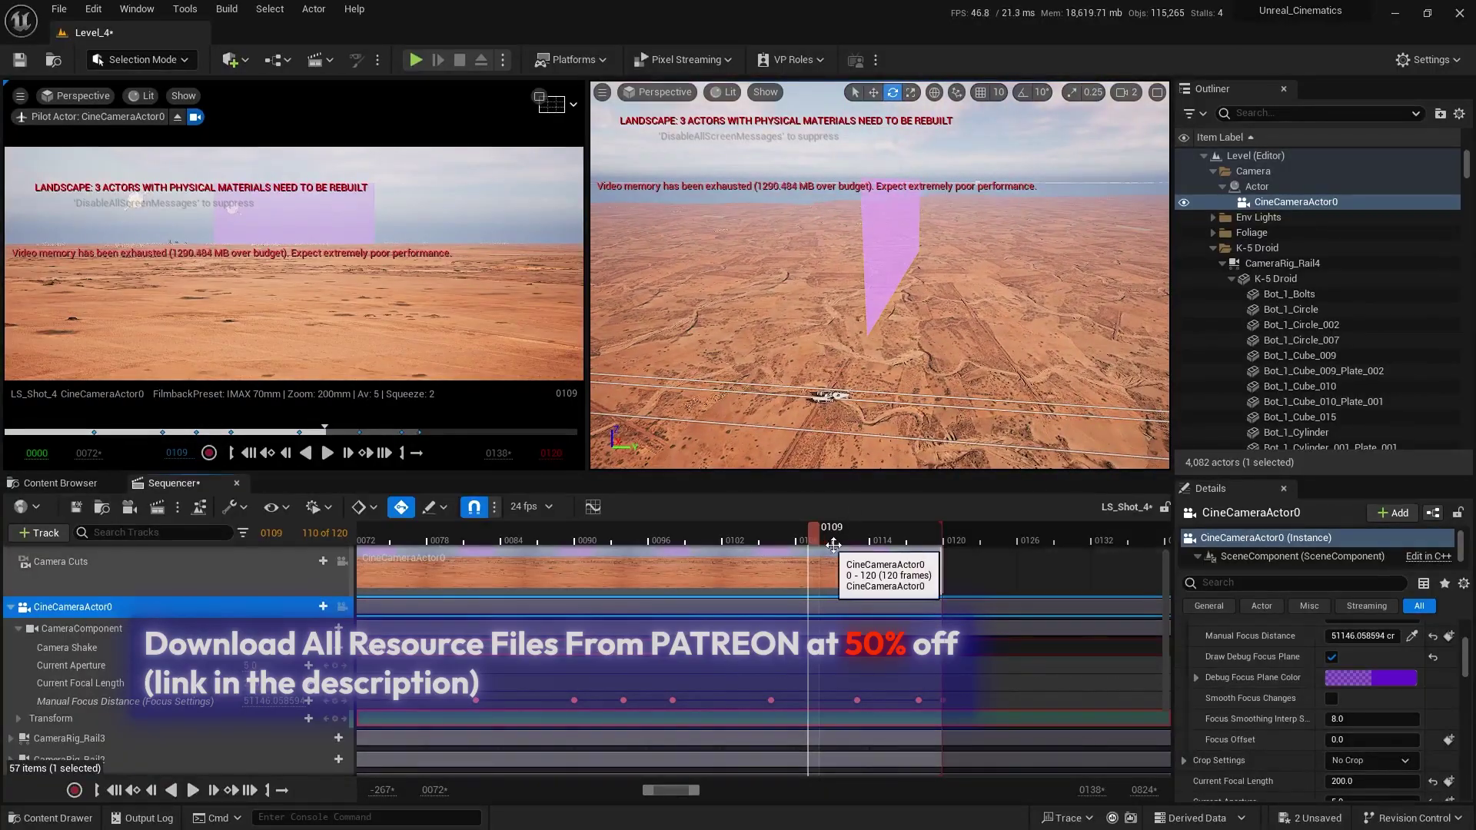
click(824, 549)
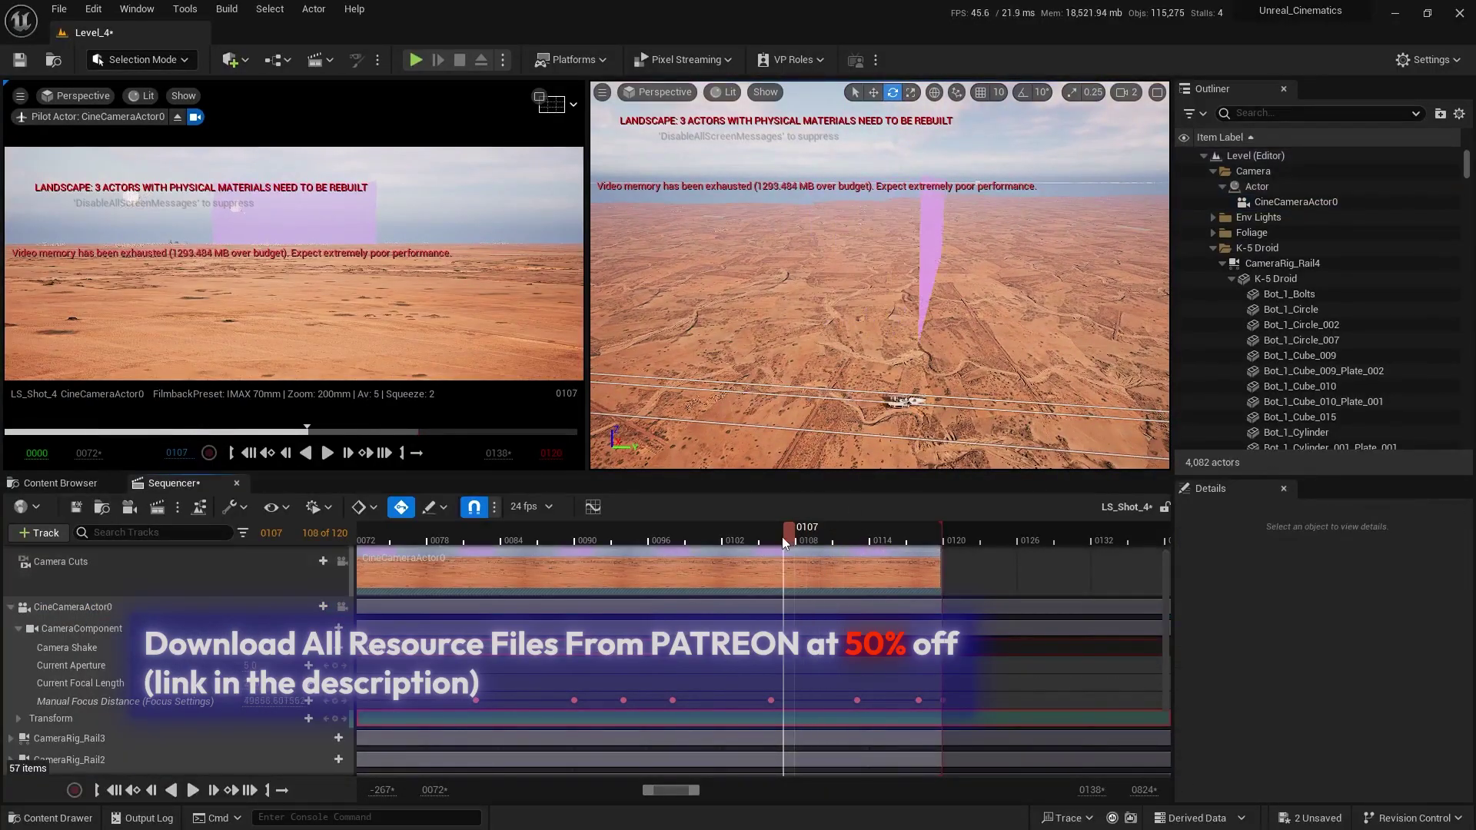
drag(784, 540, 771, 536)
right_drag(876, 308, 895, 308)
drag(776, 541, 700, 546)
- Check the focus plane's alignment with the speeder from frame 94 back to frame 92
ctrl+scroll(738, 542, down, 1)
right_drag(701, 549, 837, 568)
drag(836, 541, 784, 542)
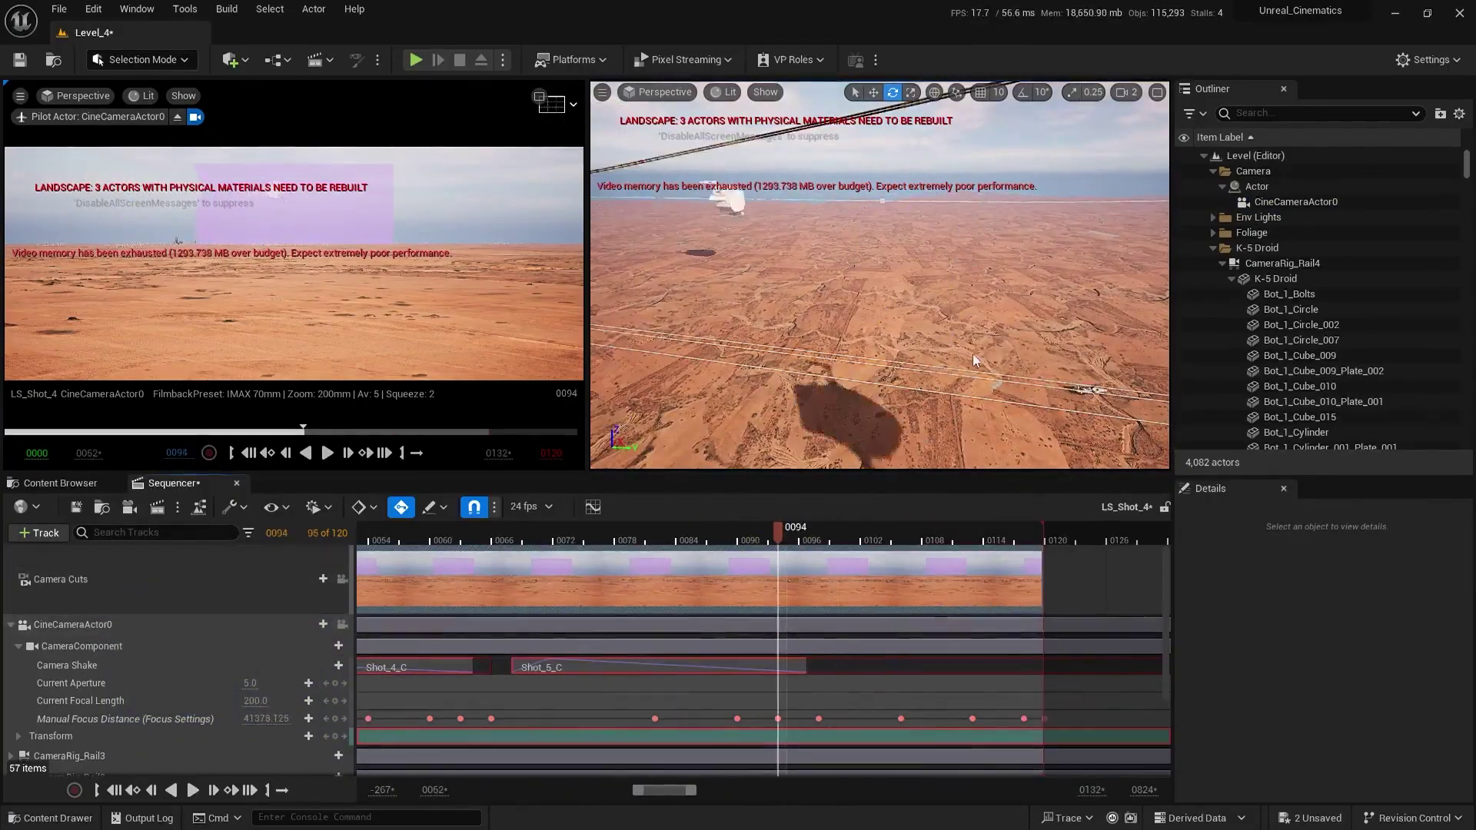
right_drag(876, 308, 907, 292)
drag(782, 541, 772, 542)
right_drag(876, 308, 907, 307)
drag(773, 541, 761, 541)
scroll(876, 307, up, 1)
mouse_move(876, 308)
right_down()
mouse_move(876, 338)
mouse_move(891, 323)
right_up()
- Step back from frame 92 through frame 76 to frame 68, following the speeder to verify its position against the focus plane
ctrl+scroll(723, 676, down, 1)
right_drag(718, 680, 948, 682)
drag(986, 541, 938, 548)
right_drag(876, 307, 907, 323)
drag(939, 543, 903, 543)
right_drag(877, 307, 899, 300)
drag(901, 542, 850, 542)
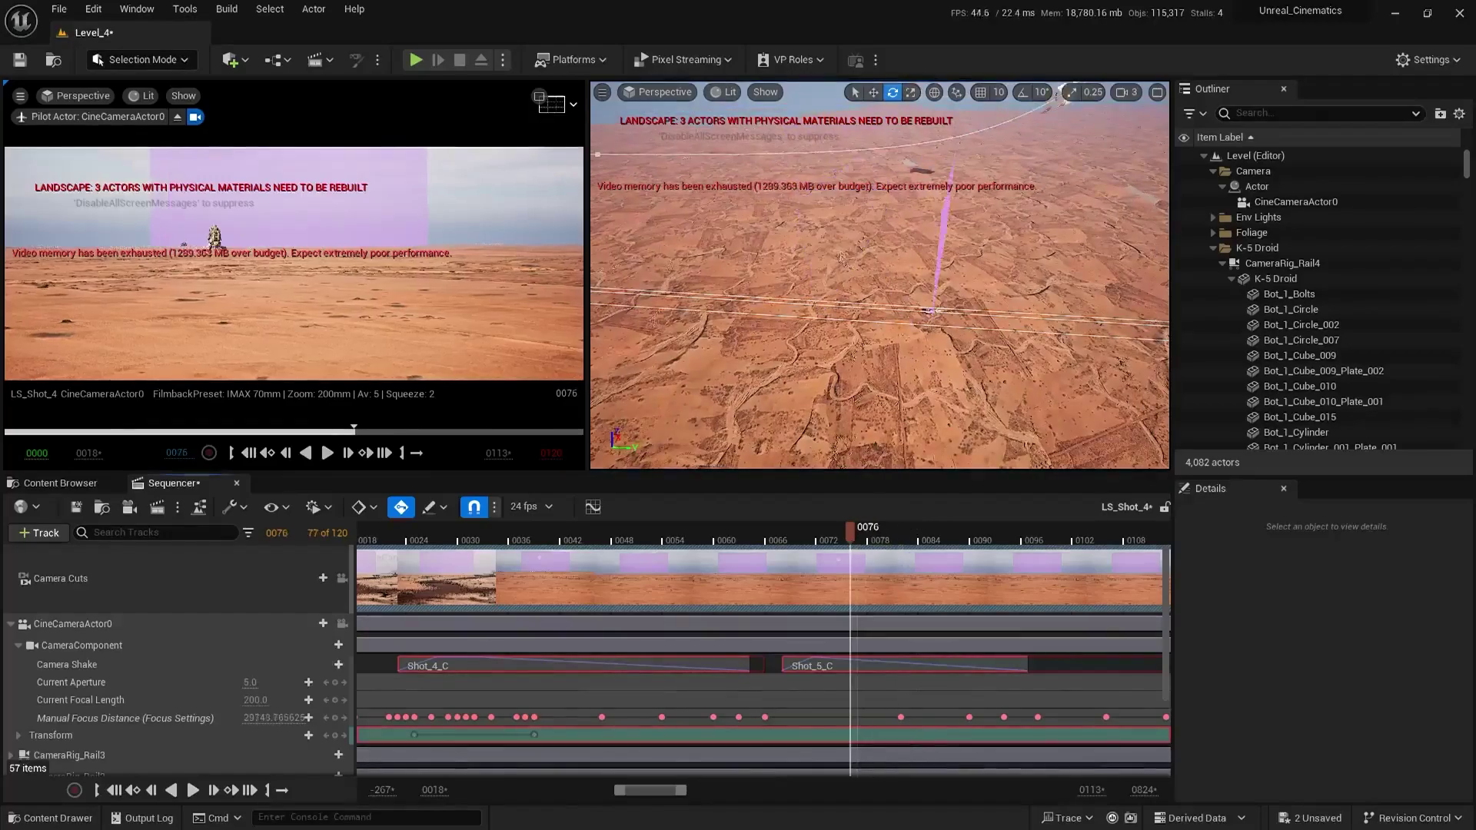
right_drag(876, 307, 900, 308)
drag(850, 542, 798, 543)
right_drag(877, 307, 899, 323)
drag(799, 543, 781, 543)
right_drag(929, 390, 959, 390)
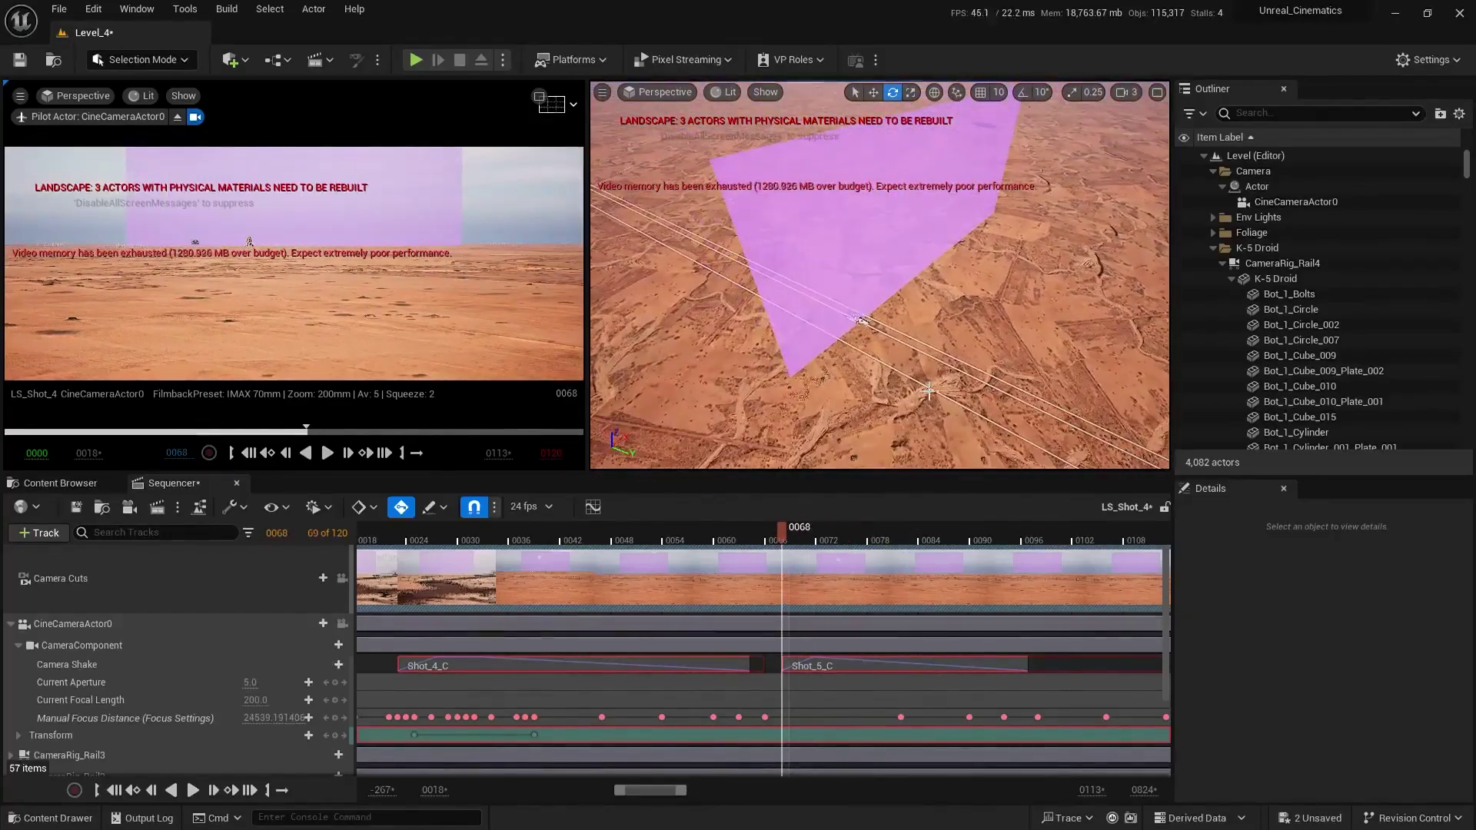
- Show the whole shot in the timeline and scrub back to frame 7 to inspect the focus plane near its start
ctrl+scroll(771, 609, up, 1)
ctrl+scroll(771, 610, down, 4)
drag(781, 541, 467, 541)
scroll(872, 306, down, 3)
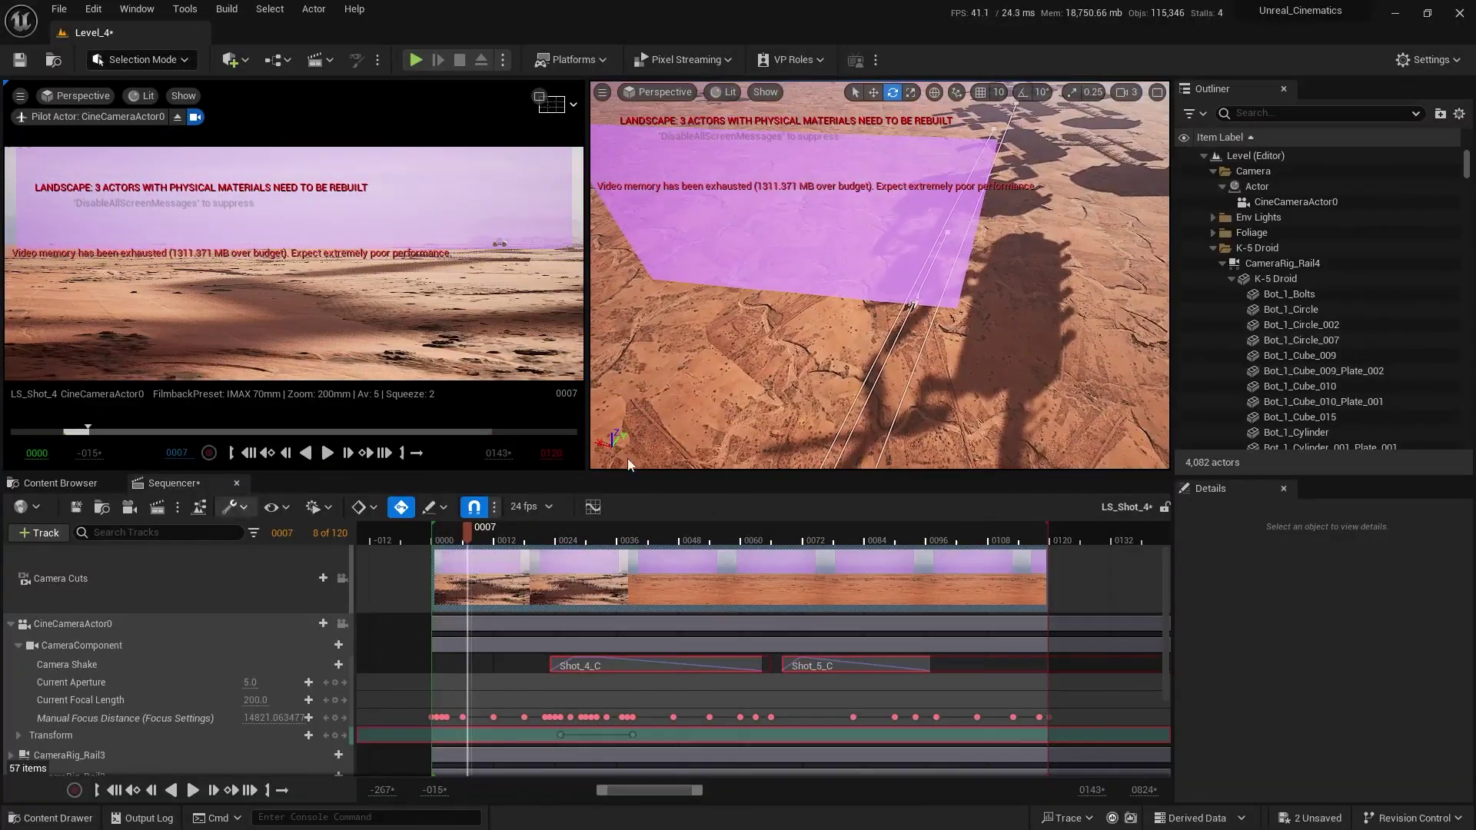